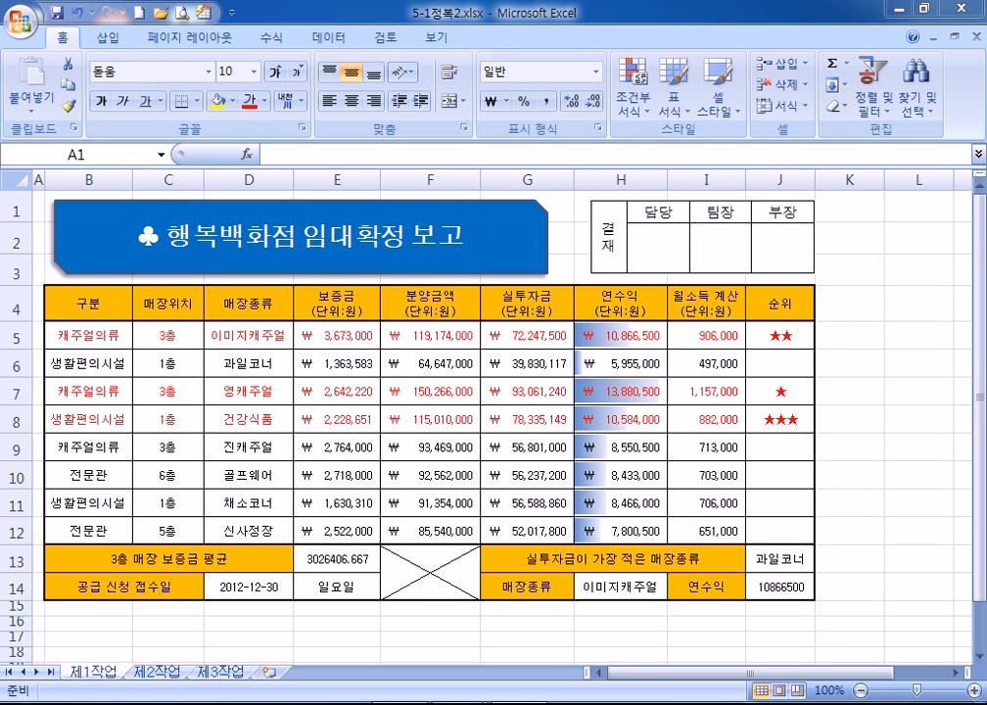
left_click(126, 313)
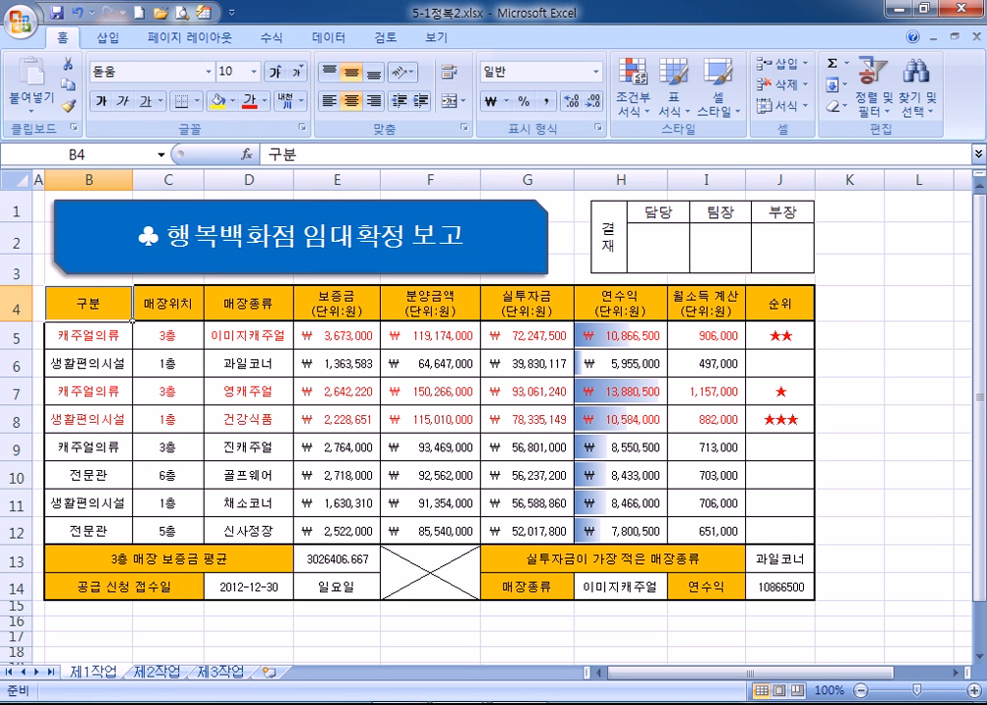
left_click_drag(133, 320, 667, 544)
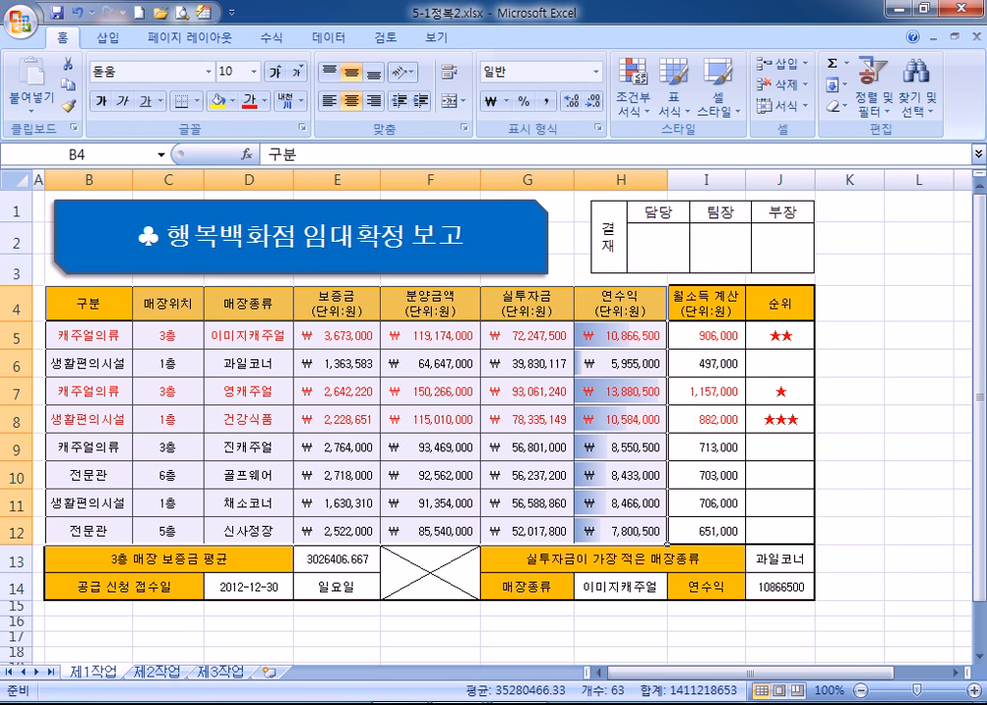
left_click_drag(431, 303, 529, 531)
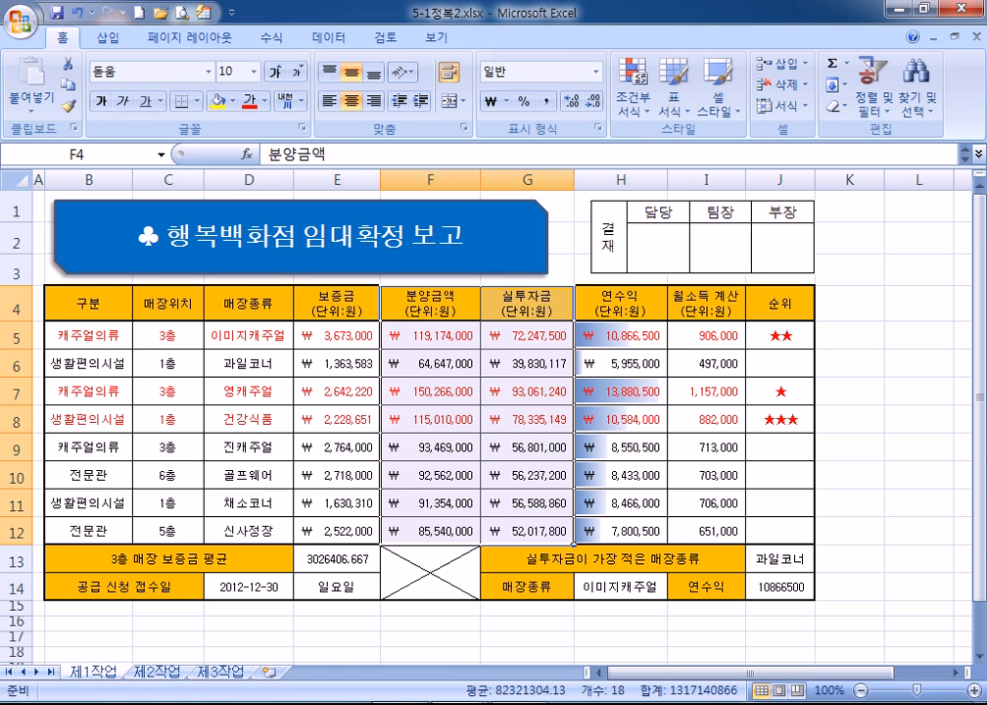
Step: Select the 매장종류 header with the 이미지캐주얼, 영캐주얼, 진캐주얼, 골프웨어 and 신사정장 cells (D4:D5, D7, D9:D10, D12)
left_click(248, 304)
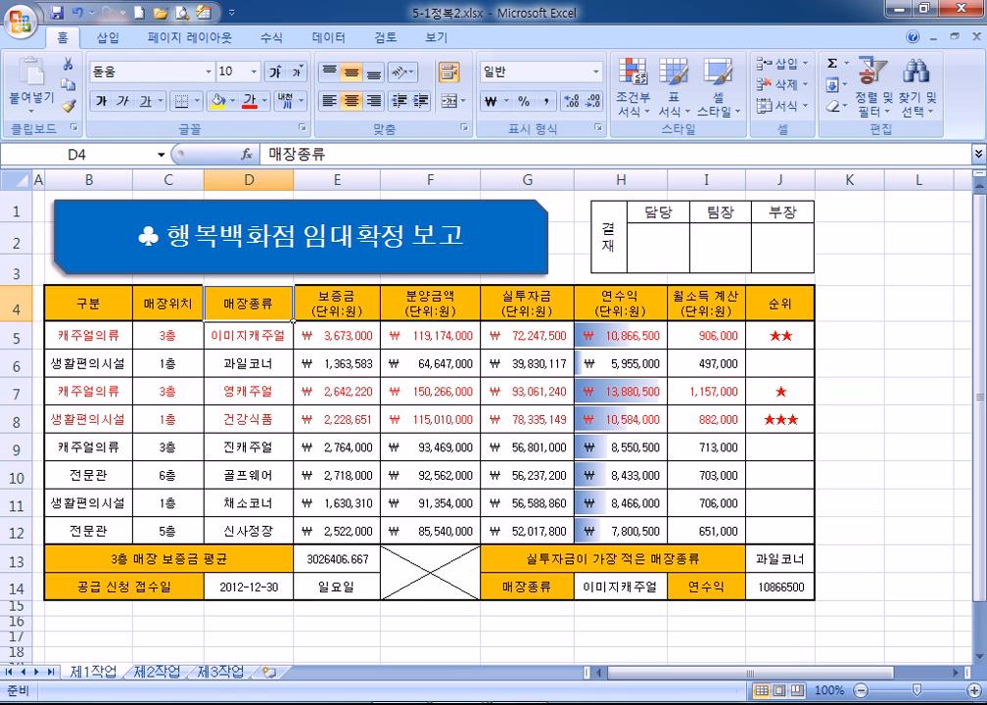
left_click_drag(249, 305, 248, 335)
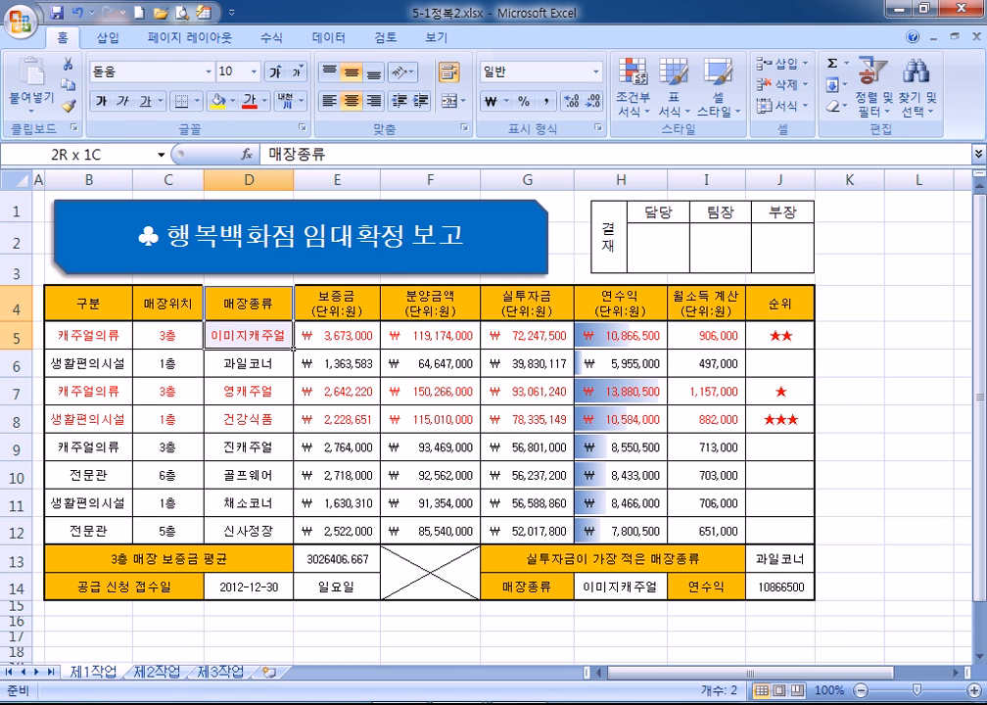
left_click_drag(249, 335, 249, 335)
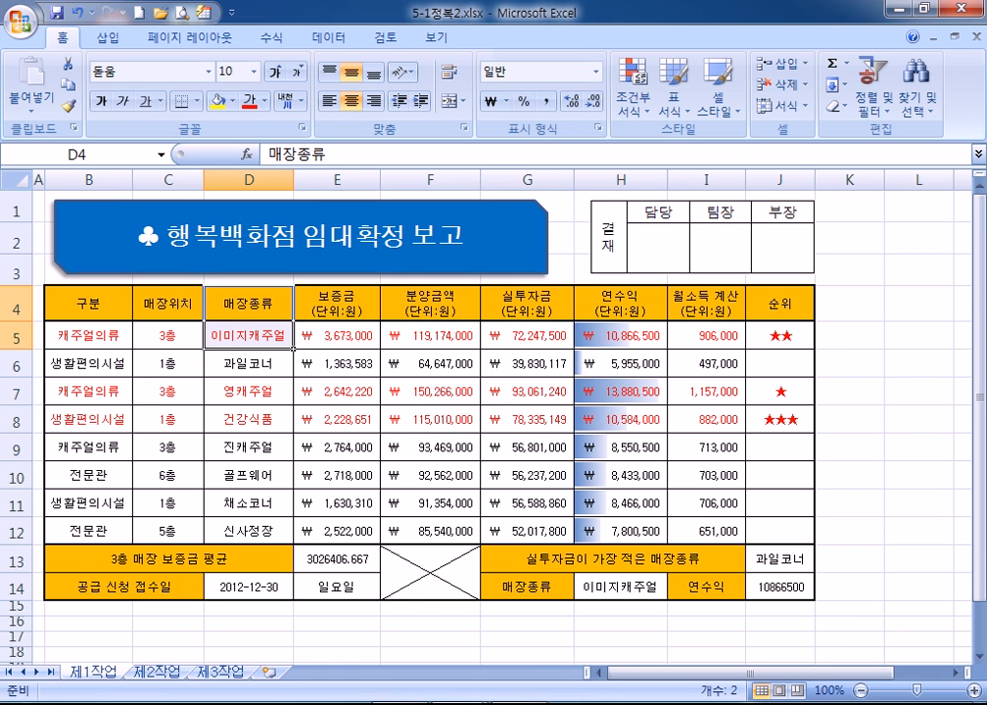
left_click(249, 392, "ctrl")
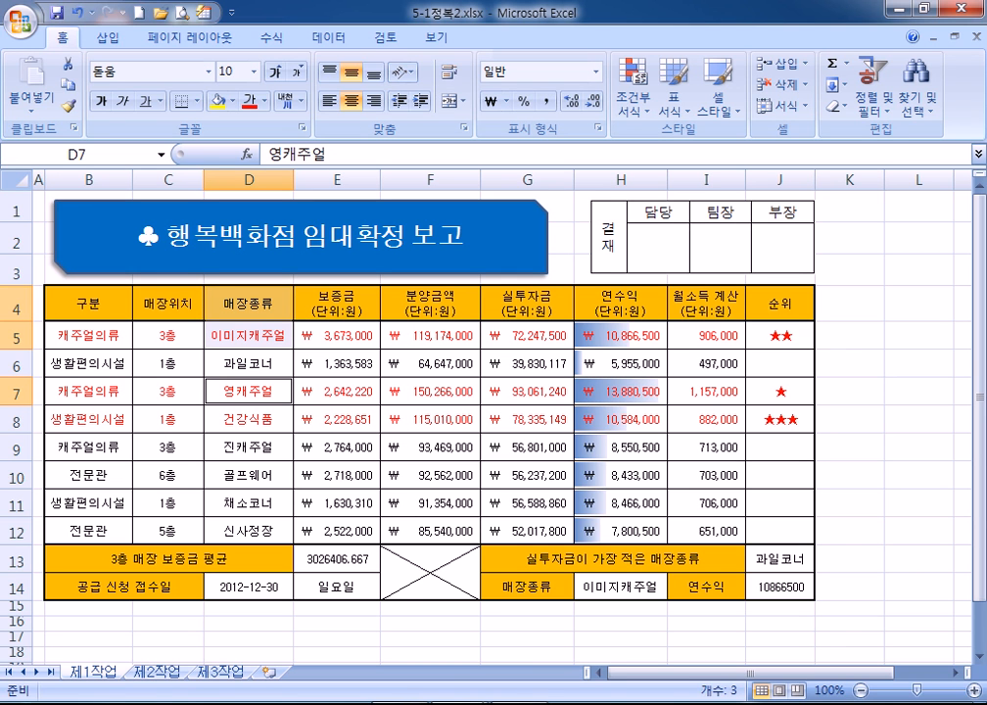
left_click(249, 448, "ctrl")
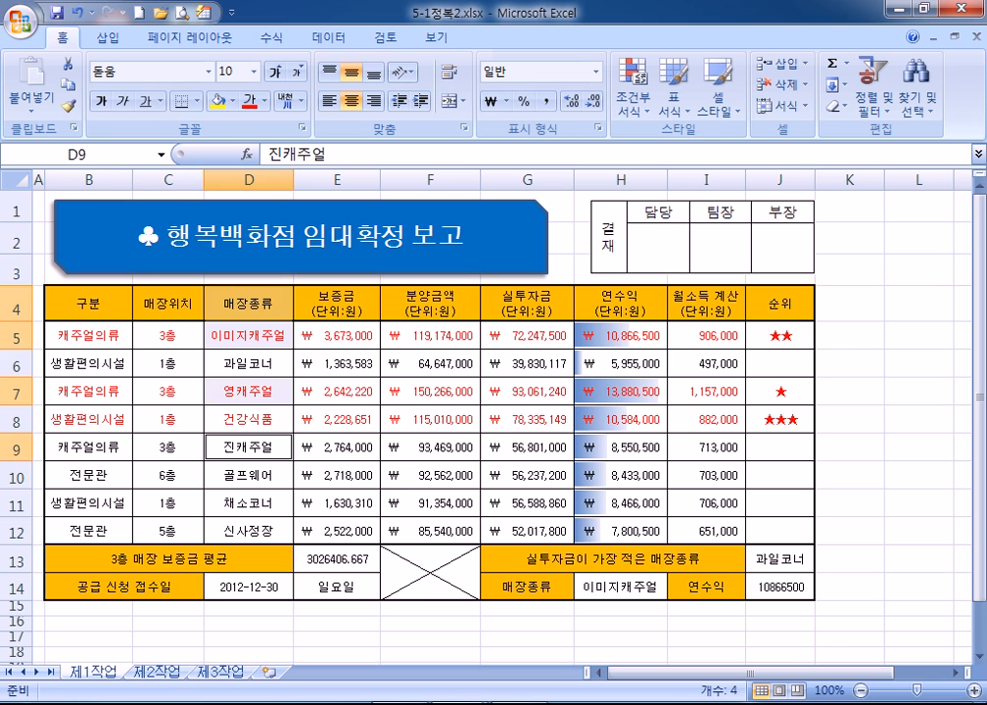
left_click_drag(249, 448, 249, 476)
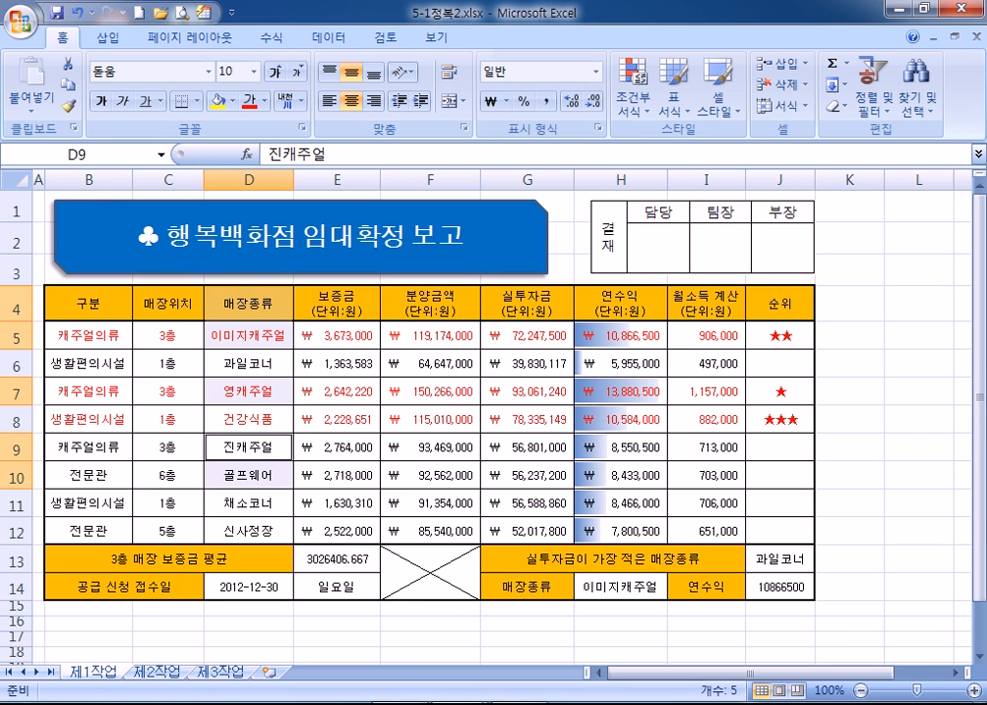
left_click(249, 532, "ctrl")
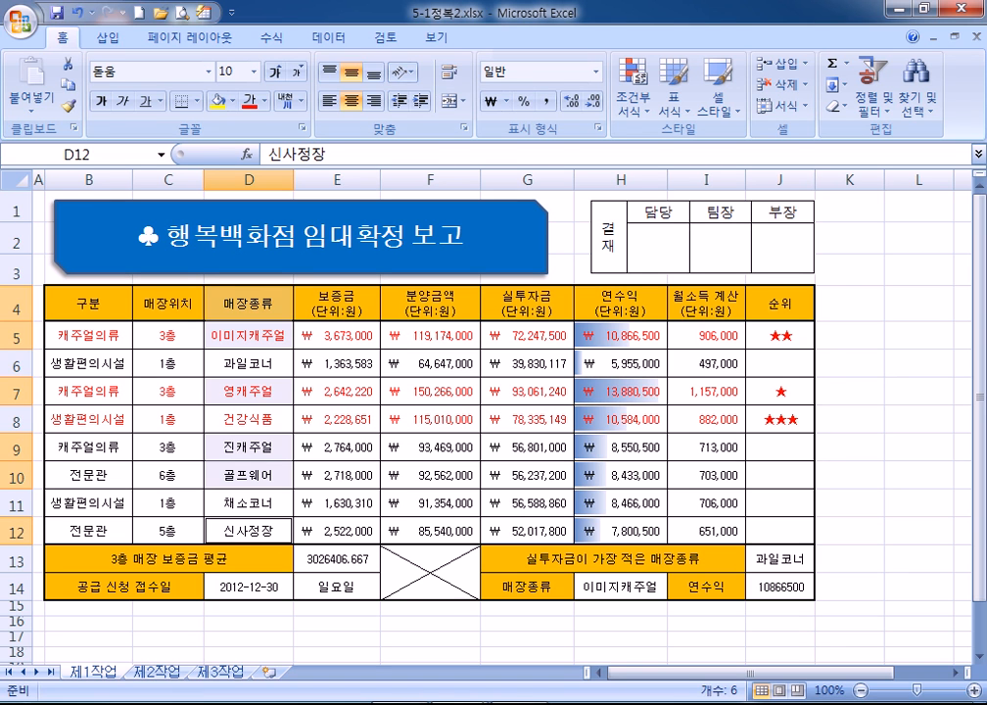
Step: Add the matching 분양금액 and 실투자금 cells with their headers to the selection (F4:G5, F7:G7, F9:G10, F12:G12)
left_click(431, 304, "ctrl")
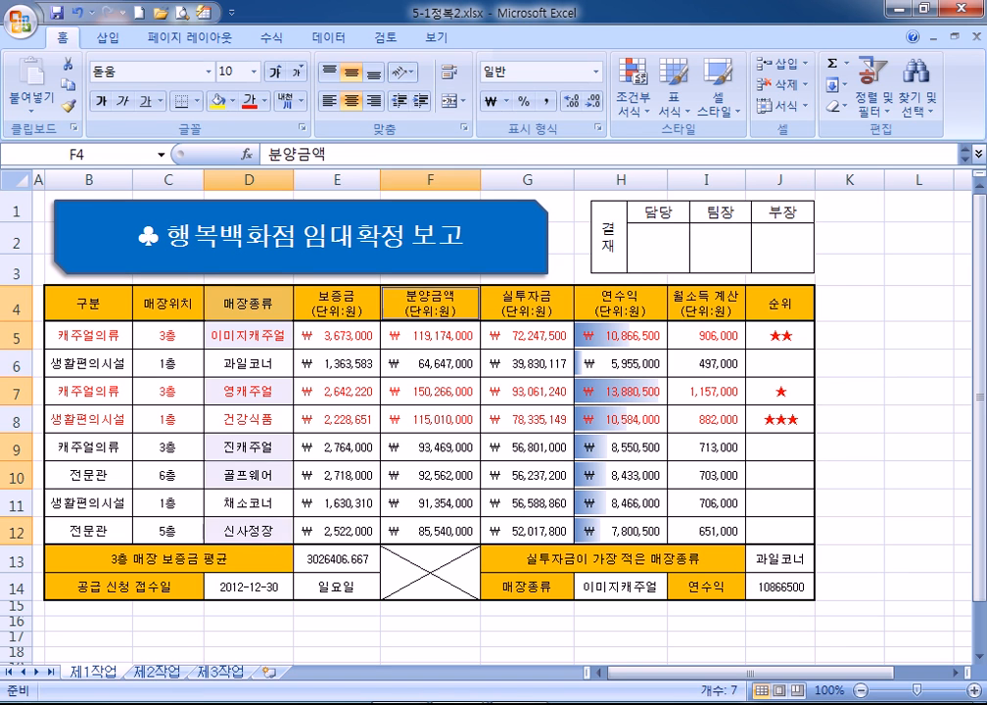
left_click_drag(431, 305, 527, 335)
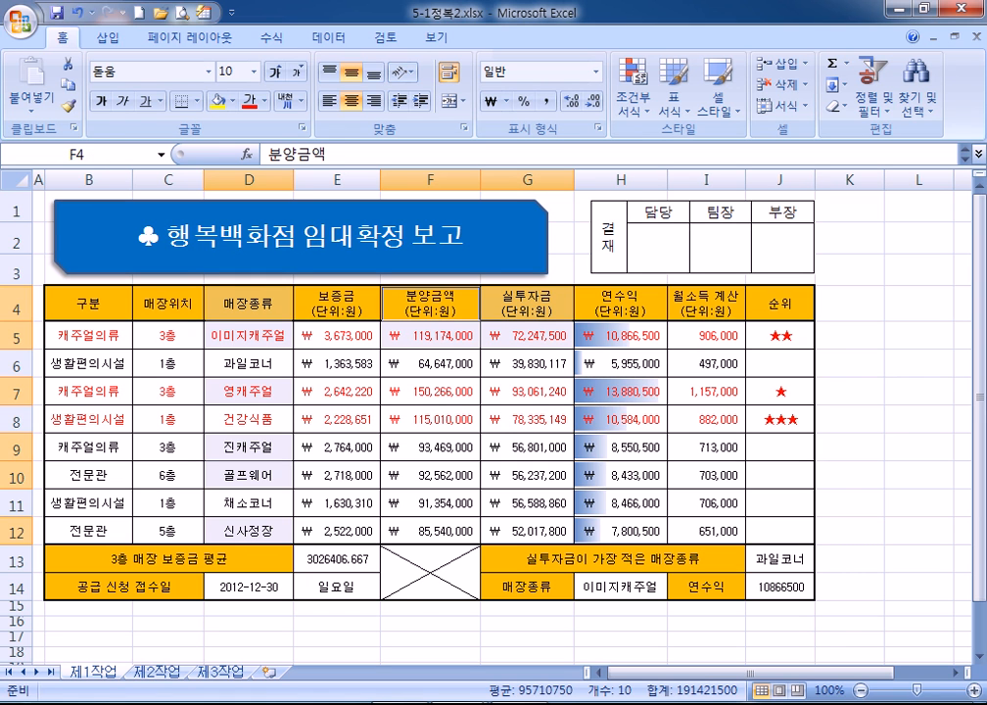
left_click_drag(431, 391, 527, 391, "ctrl")
left_click_drag(431, 447, 527, 476, "ctrl")
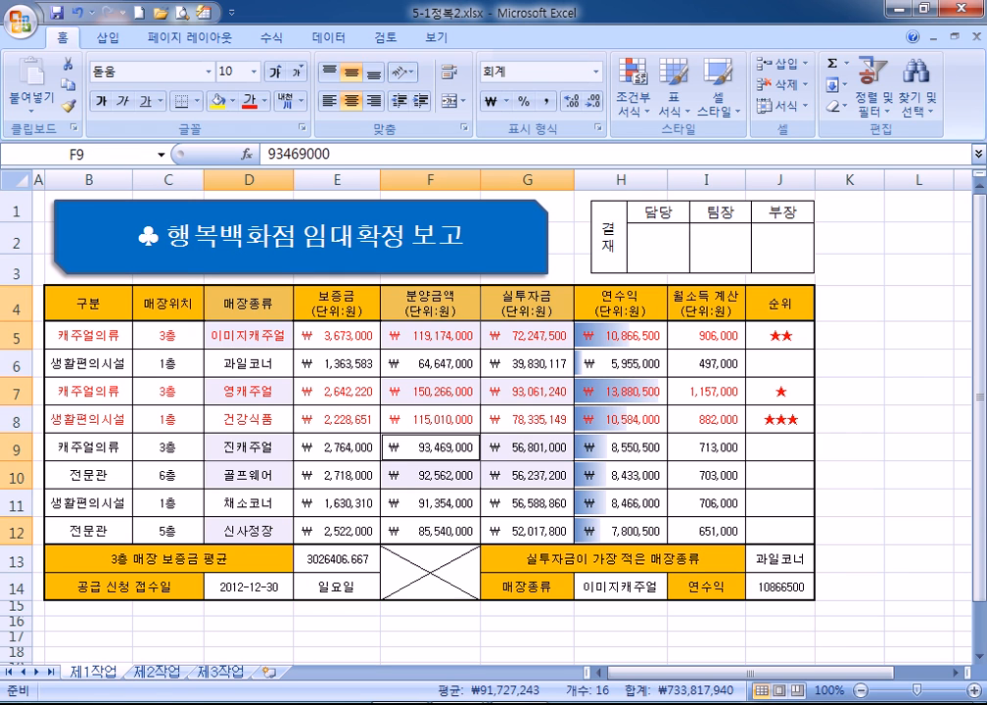
left_click_drag(431, 532, 527, 531, "ctrl")
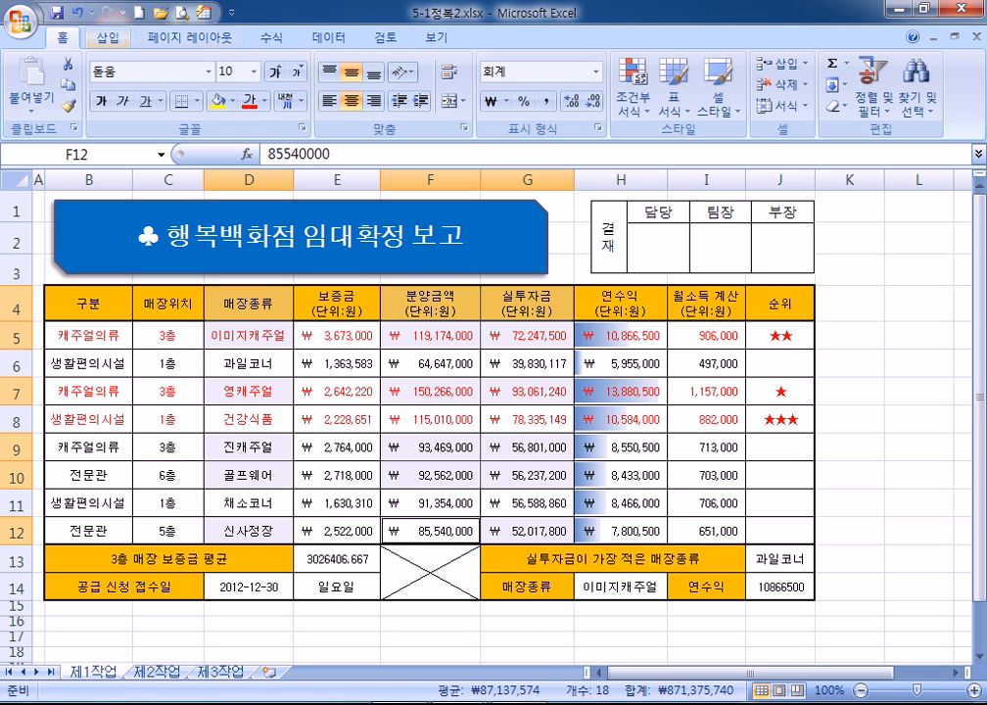
Step: Insert a 2-D clustered column chart from the selected cells and shift it slightly upward on the sheet
left_click(108, 37)
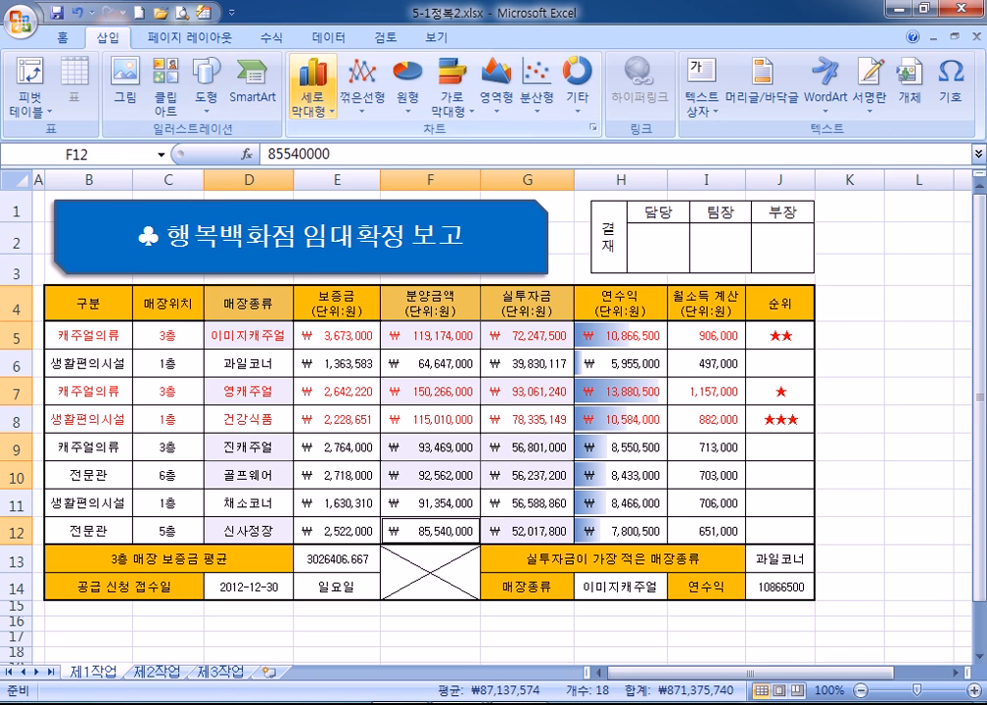
left_click(313, 88)
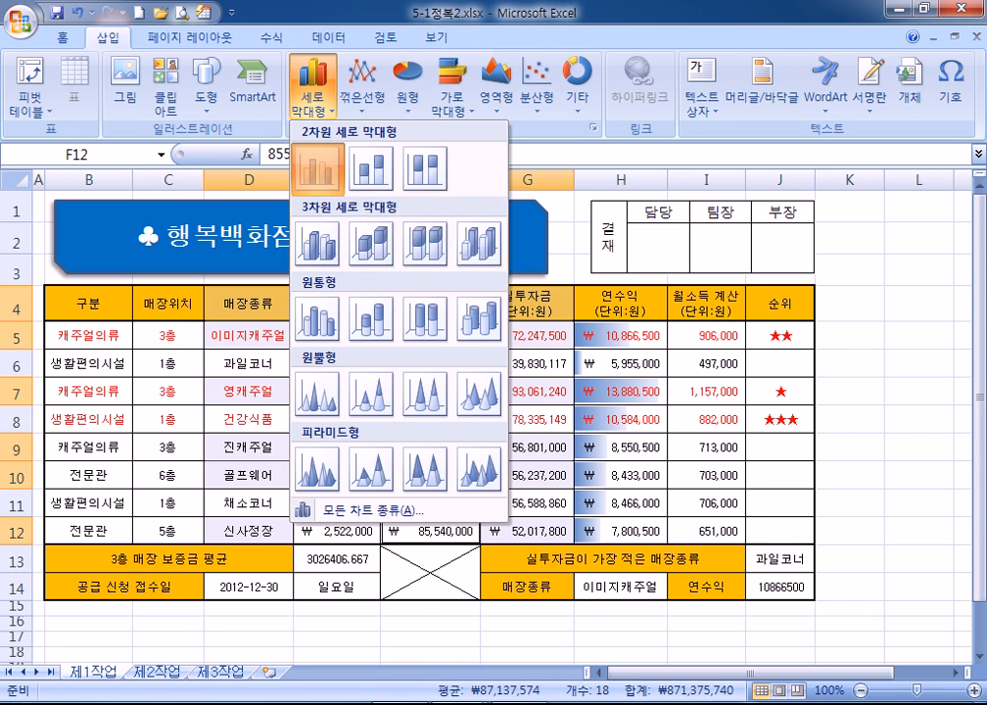
left_click(317, 165)
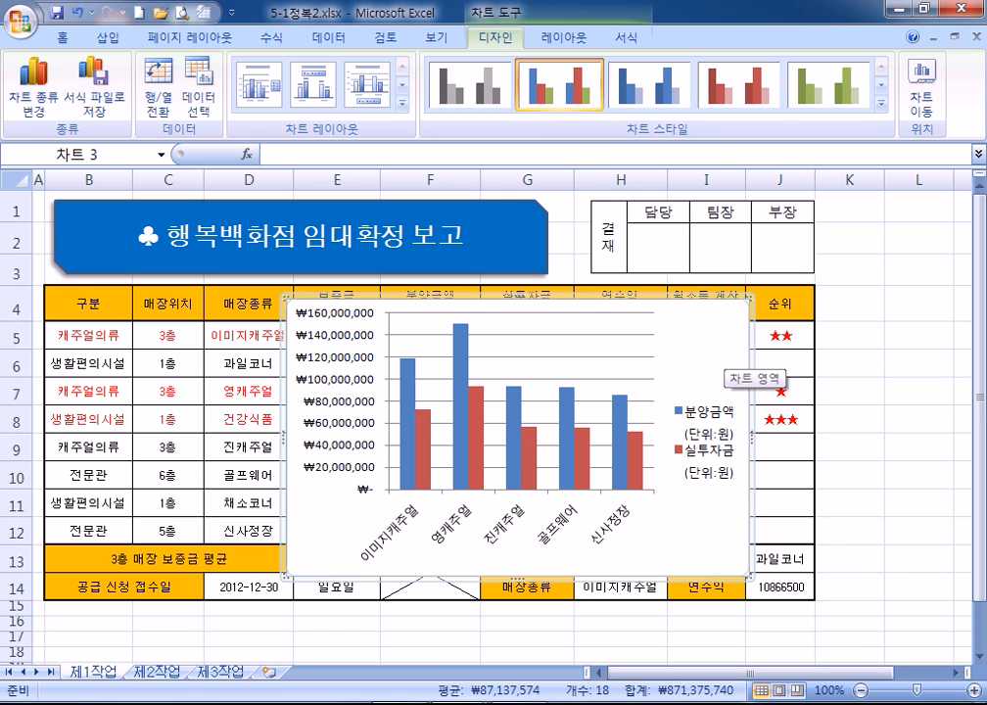
left_click_drag(730, 358, 716, 314)
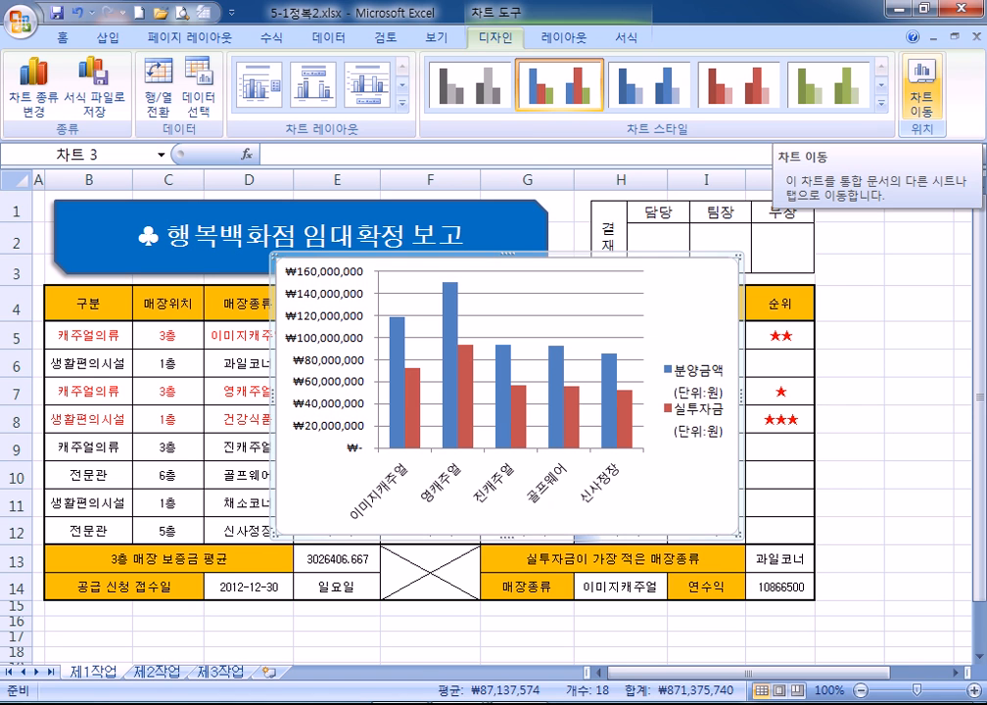
Step: Move the chart to a new sheet named 제4작업 and place that sheet after 제3작업
left_click(922, 95)
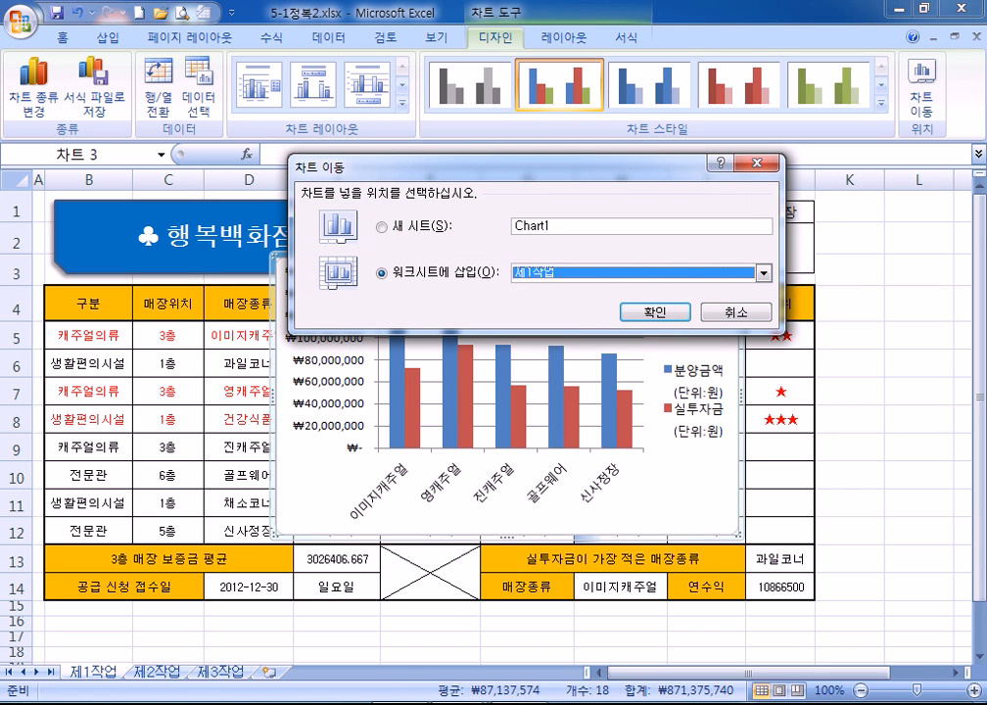
left_click_drag(553, 226, 514, 226)
type("WP")
key("BackSpace")
key("BackSpace")
key("Hangul")
type("제")
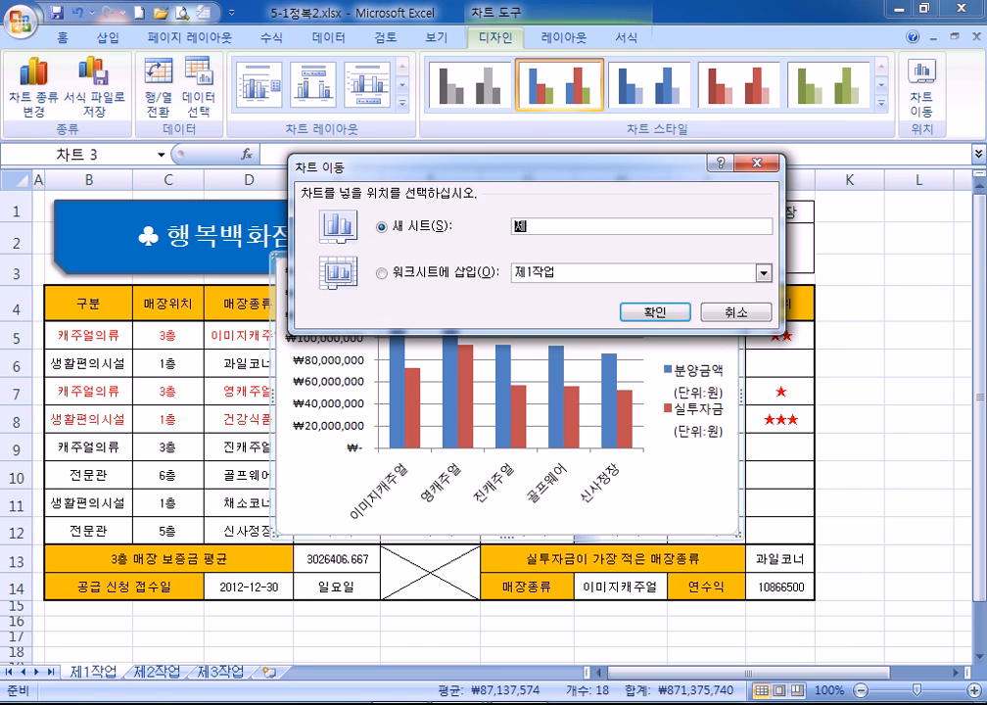
type("4작ㅇㅓㅂ")
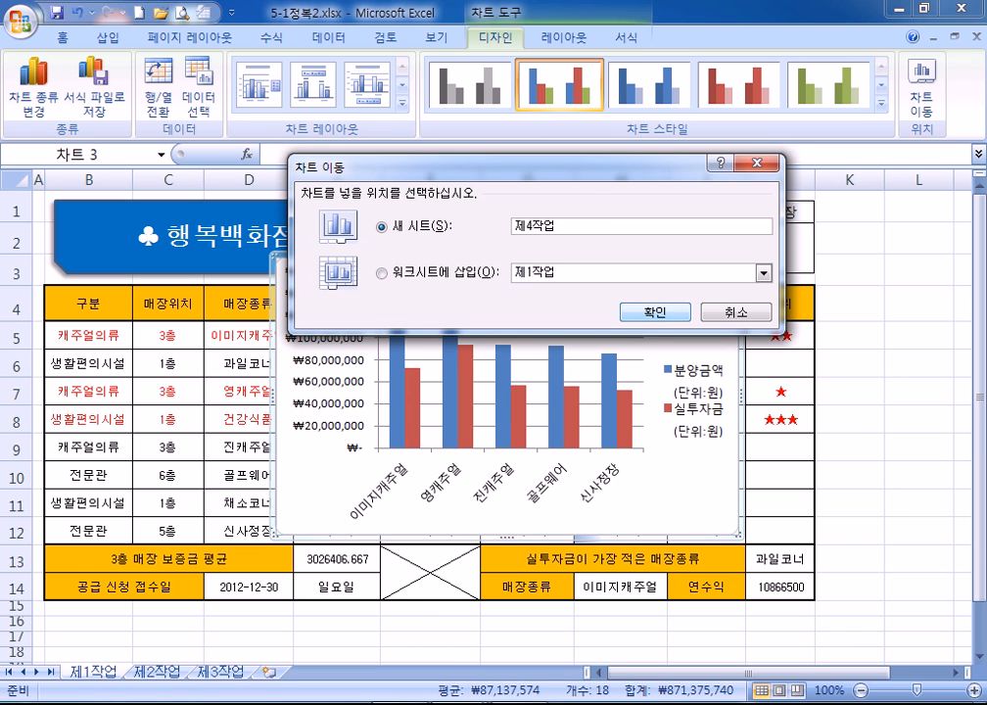
left_click(655, 311)
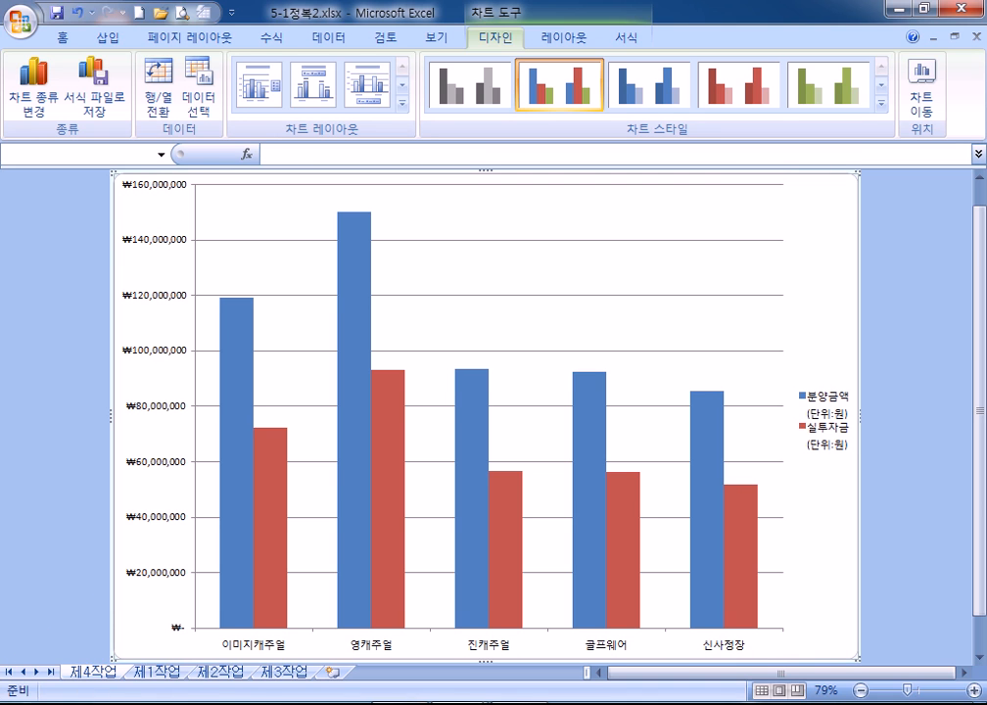
left_click_drag(251, 672, 315, 672)
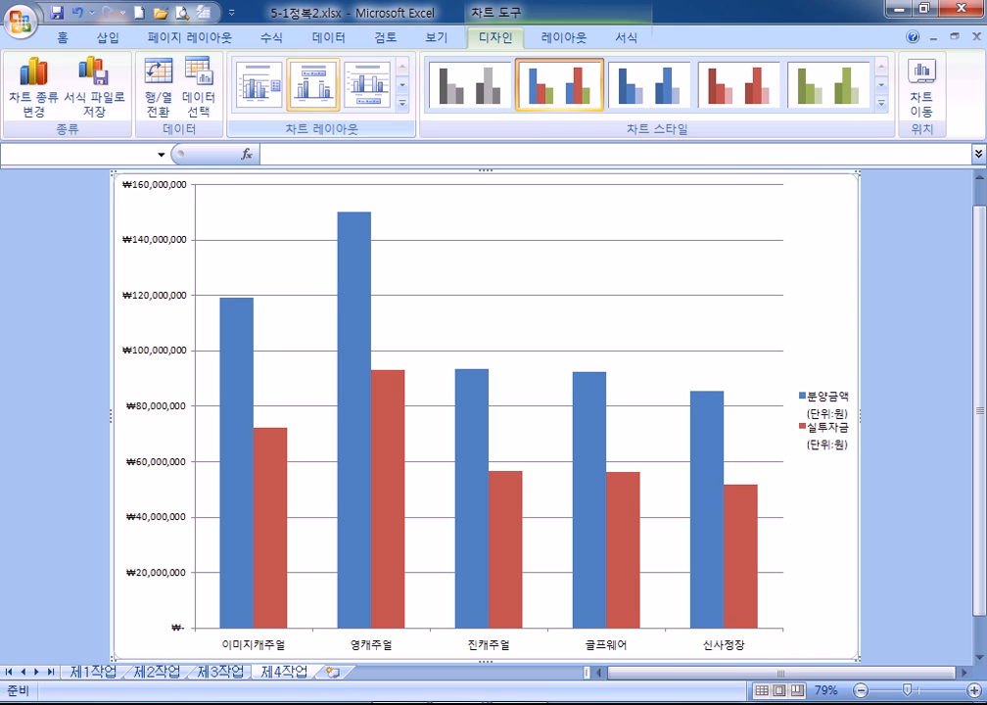
Step: Apply chart layout 레이아웃 1 and chart style 스타일 10 to the chart
left_click(401, 102)
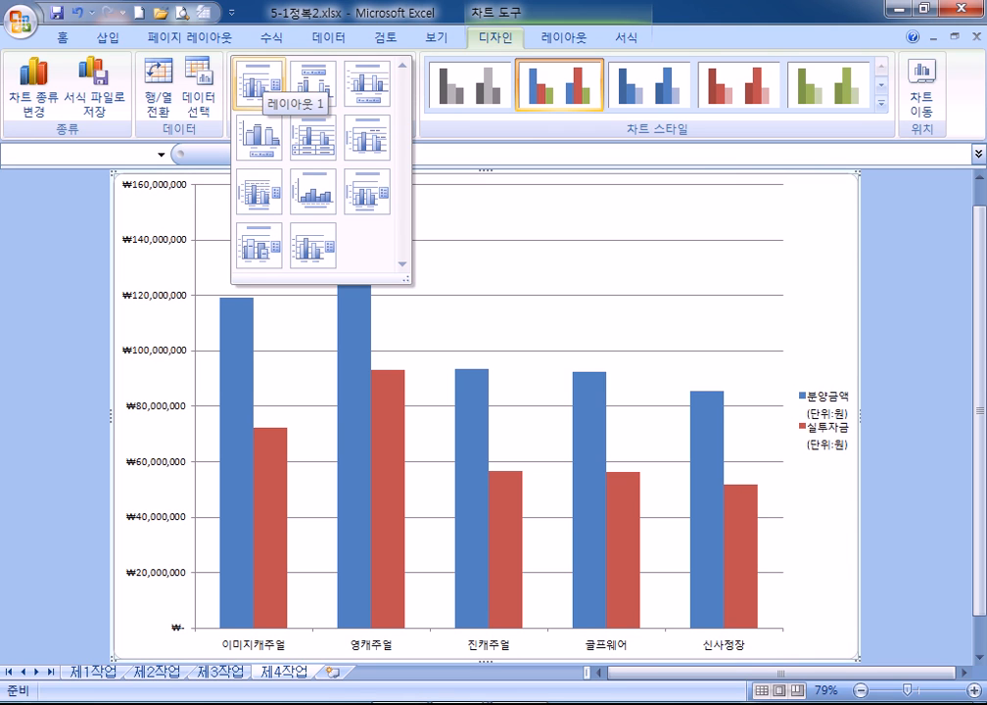
left_click(258, 85)
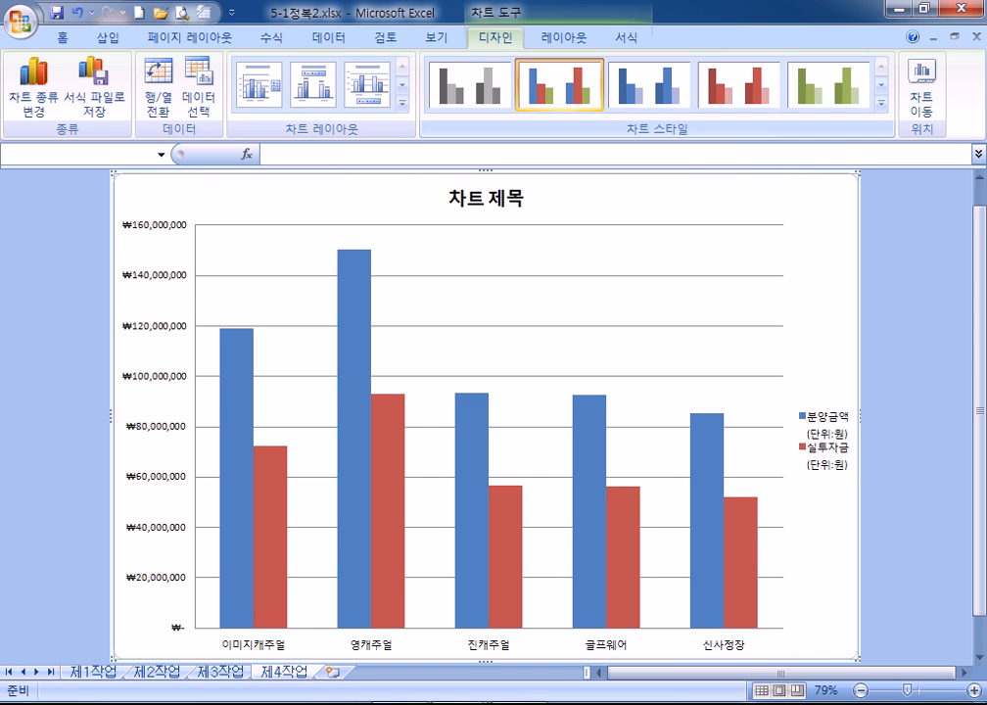
left_click(882, 101)
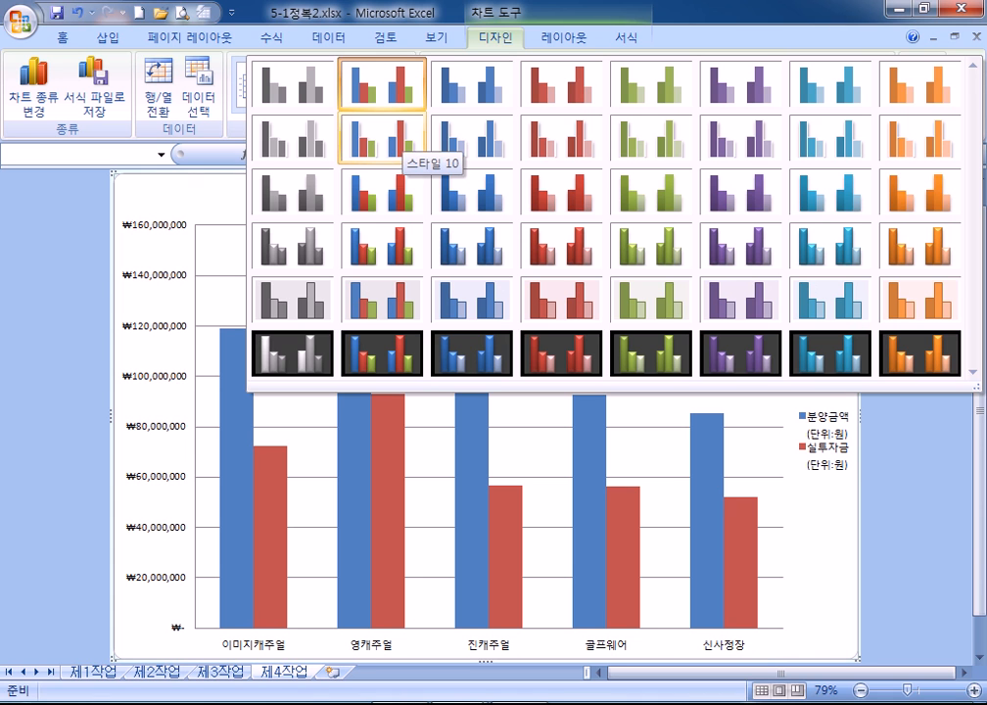
left_click(384, 138)
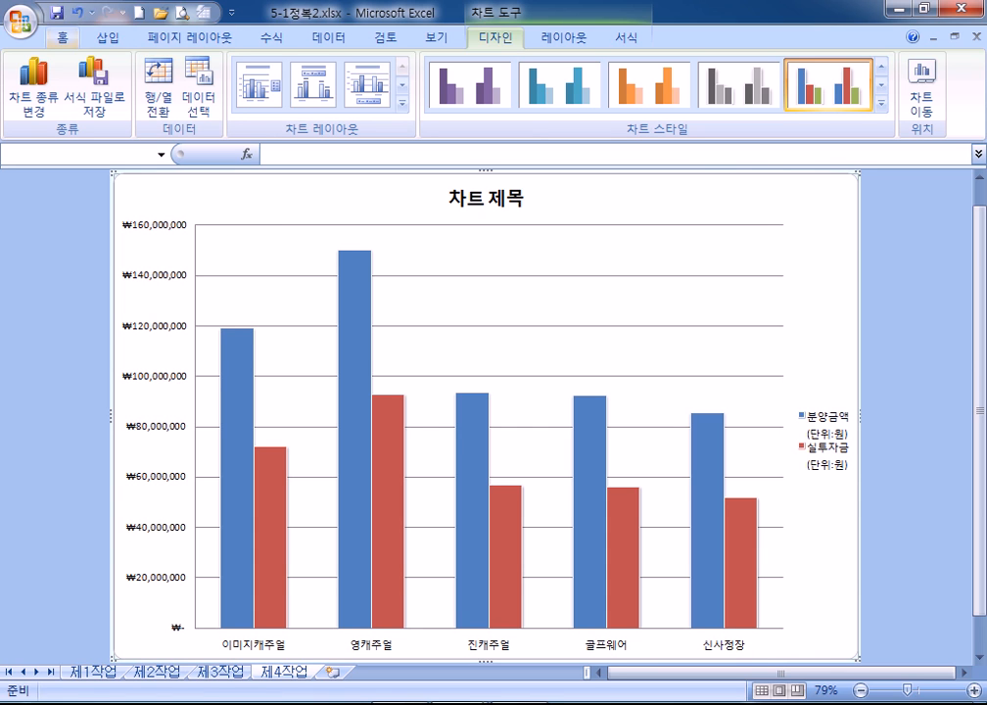
Step: Change the font of the whole chart area to 돋움
left_click(61, 37)
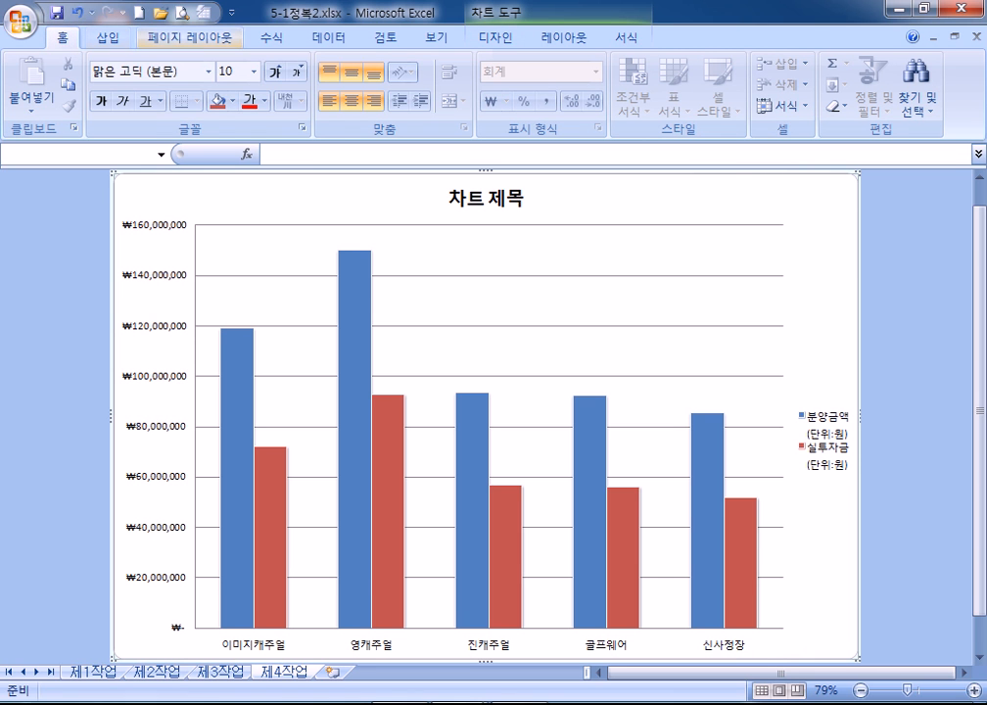
left_click(209, 73)
scroll(216, 416, "down", 12)
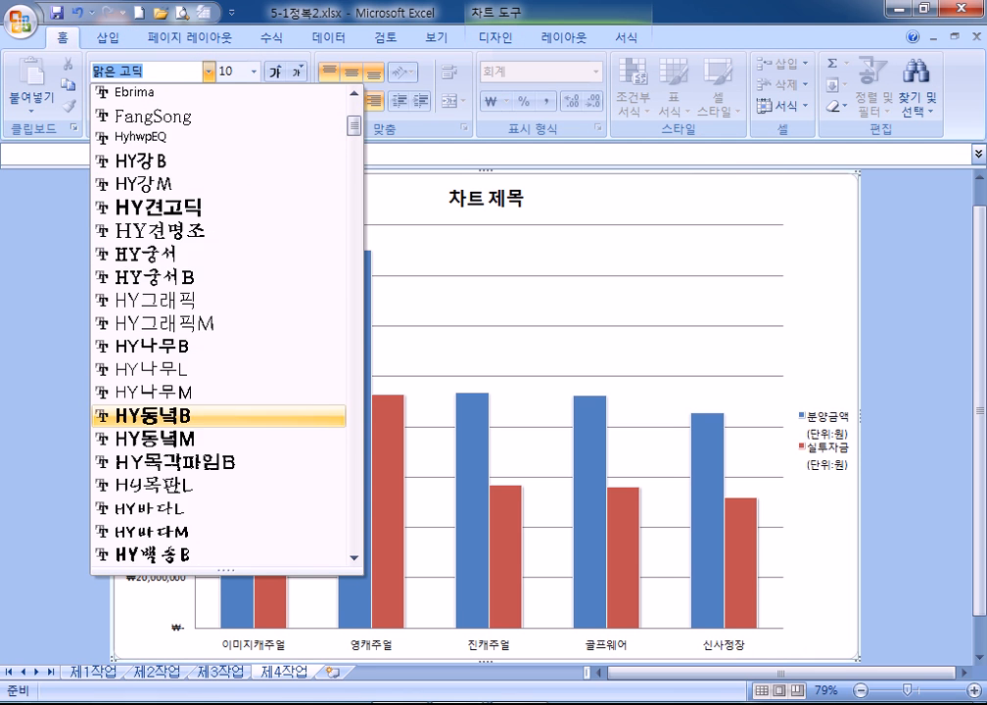
scroll(216, 392, "down", 15)
scroll(216, 300, "up", 1)
left_click(147, 254)
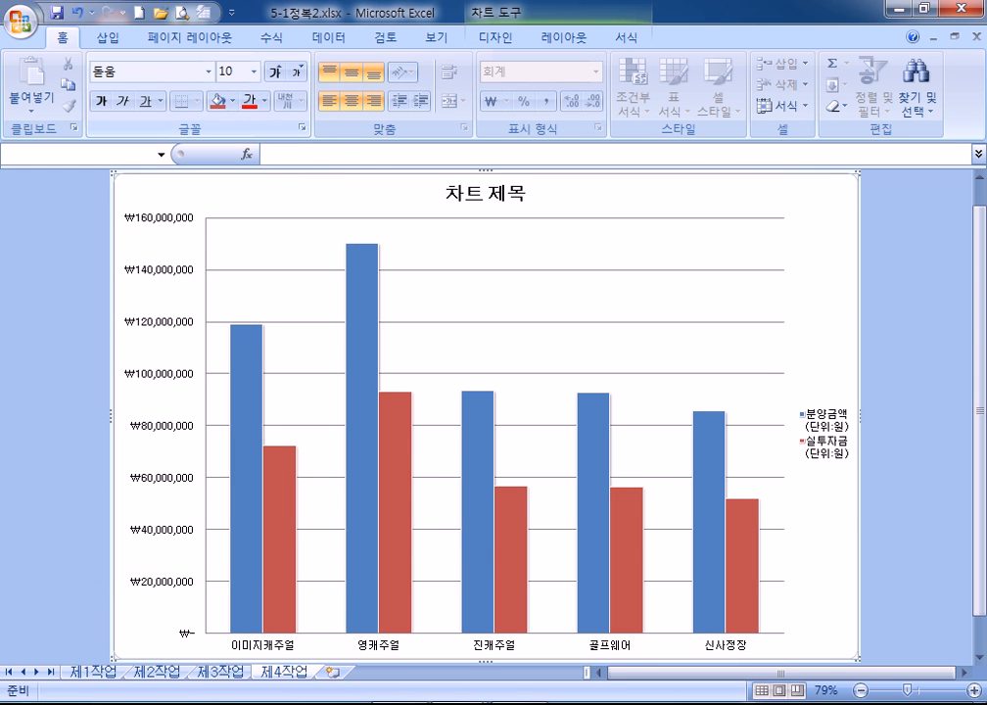
Step: Set the font size of the whole chart area to 13
left_click(275, 71)
left_click(275, 71)
left_click(275, 71)
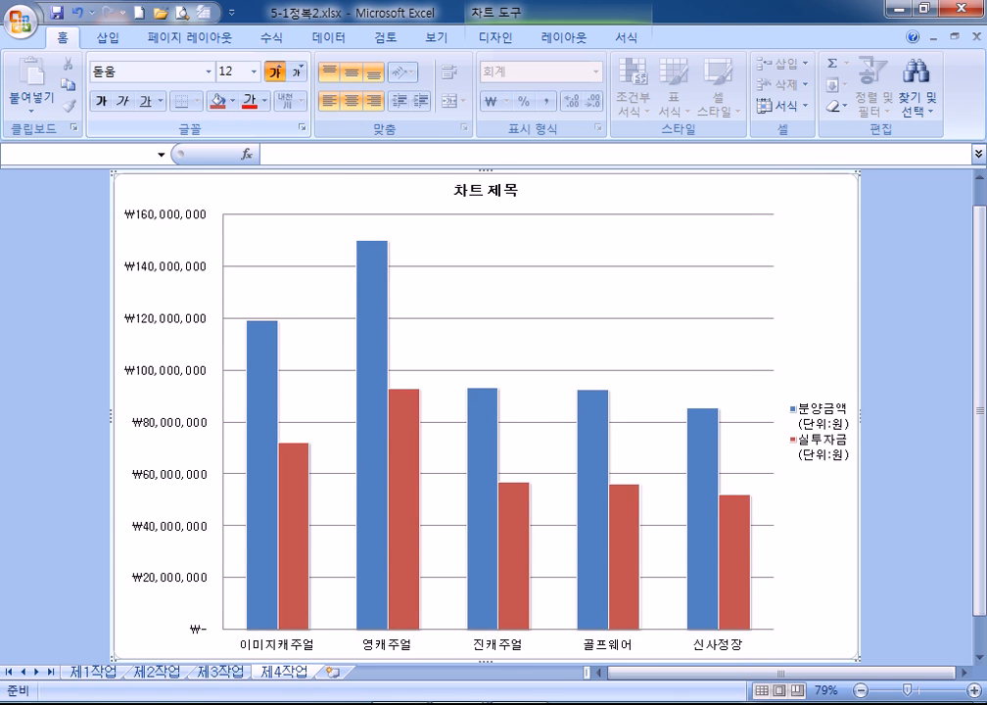
left_click(275, 71)
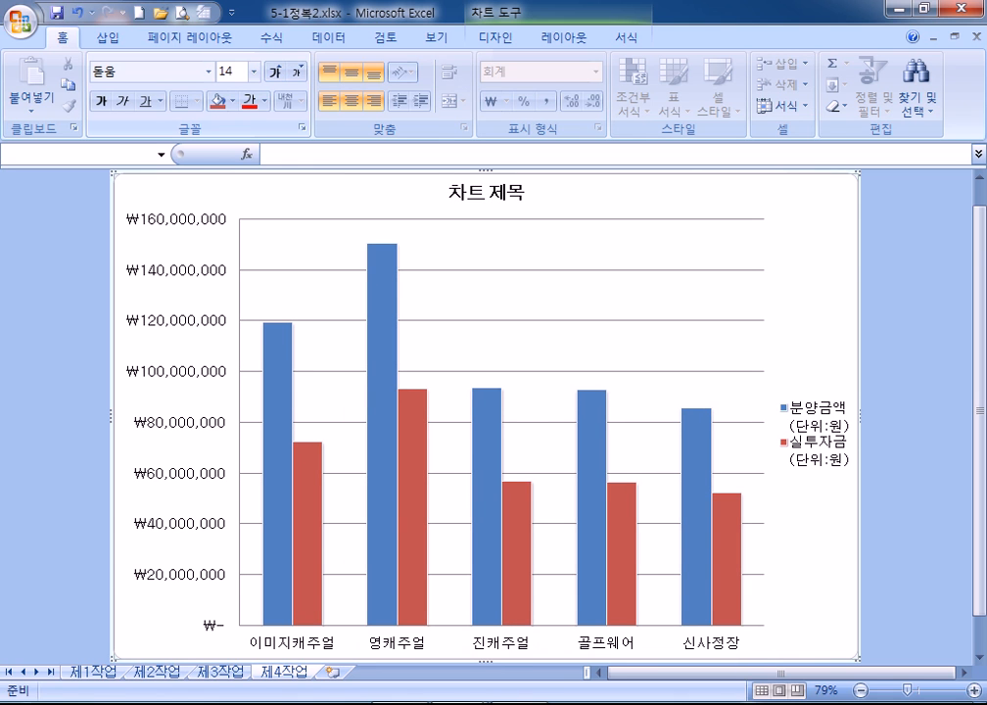
left_click(232, 72)
type("13")
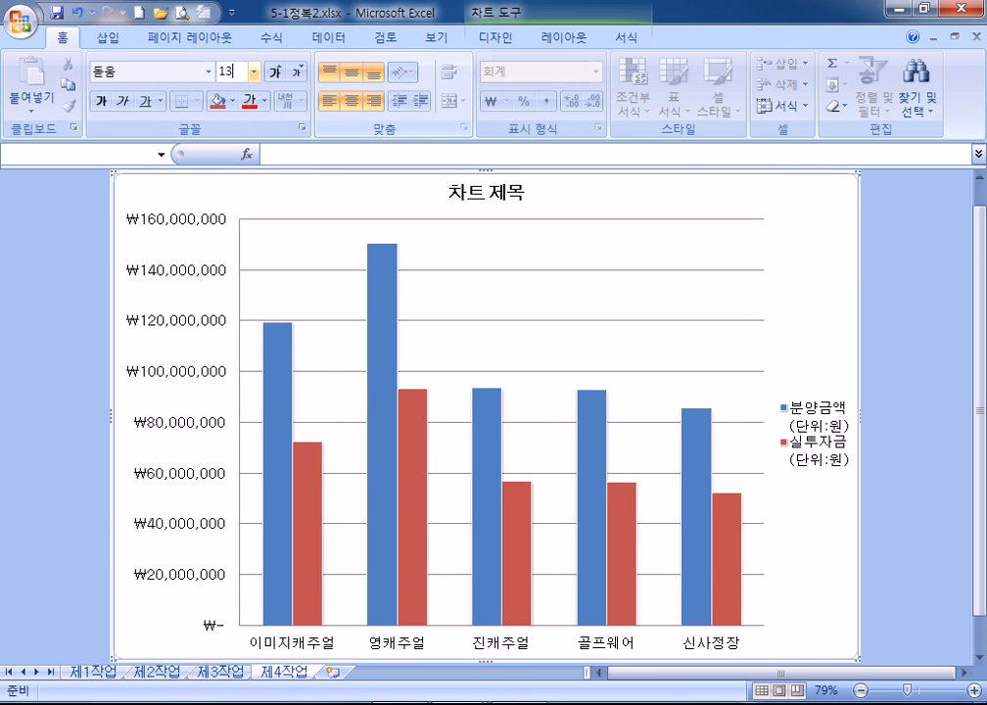
key("Return")
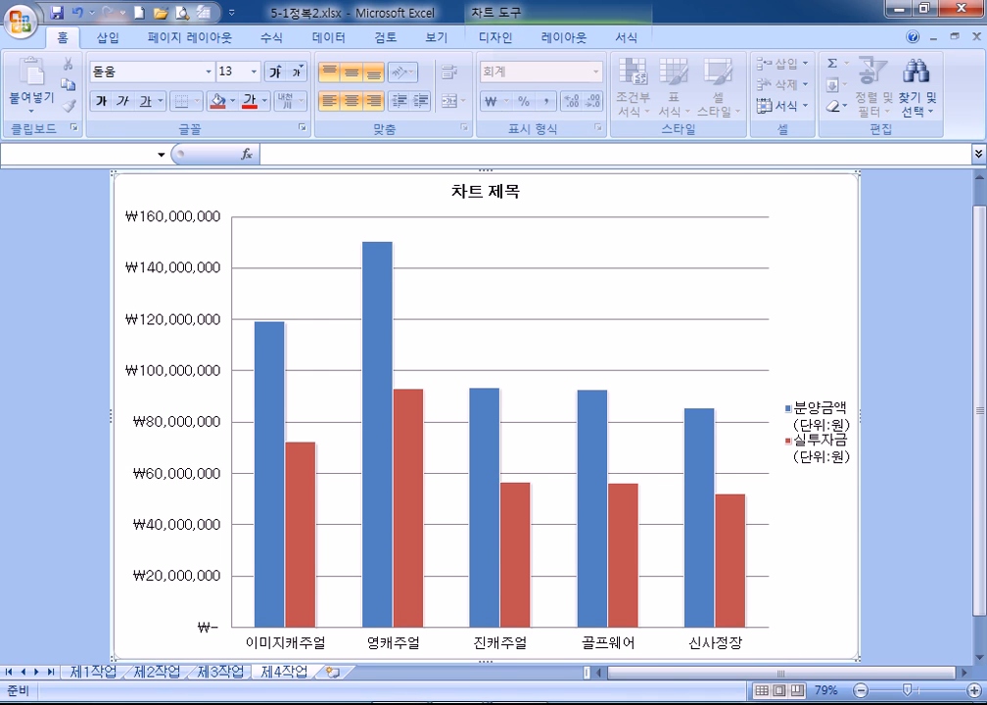
left_click(495, 38)
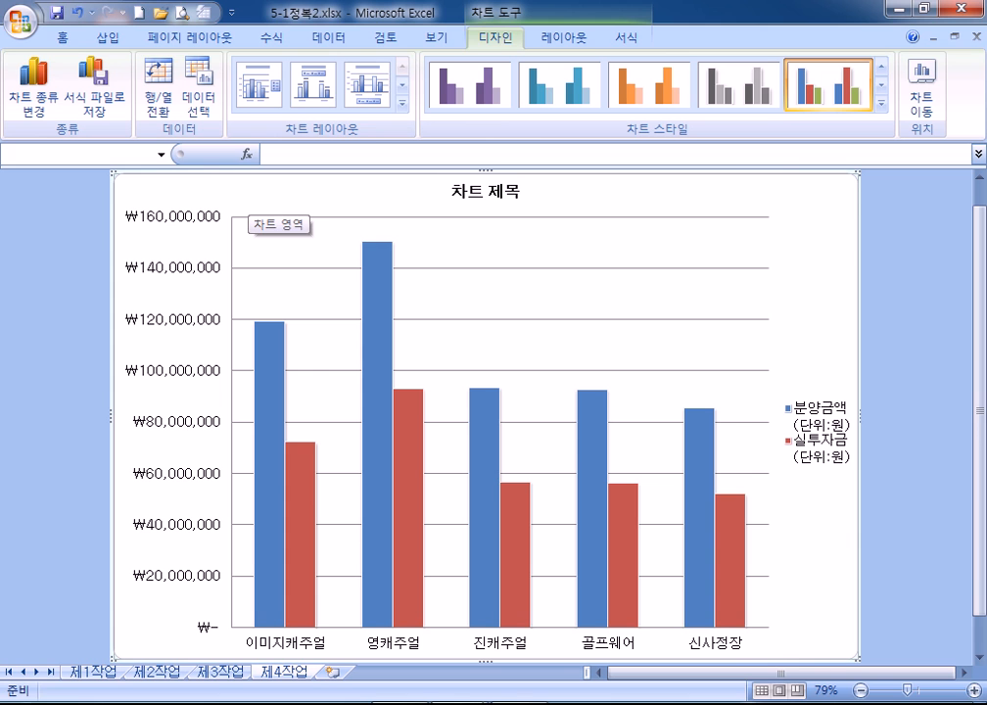
Step: Fill the chart area with the 양피지 texture
right_click(272, 188)
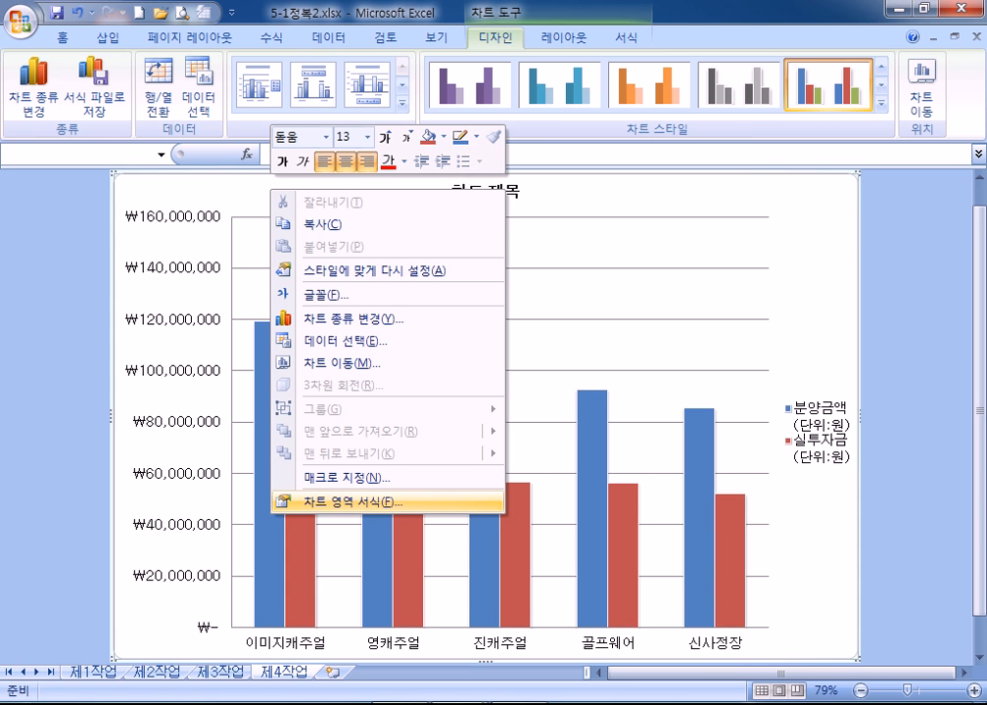
left_click(306, 502)
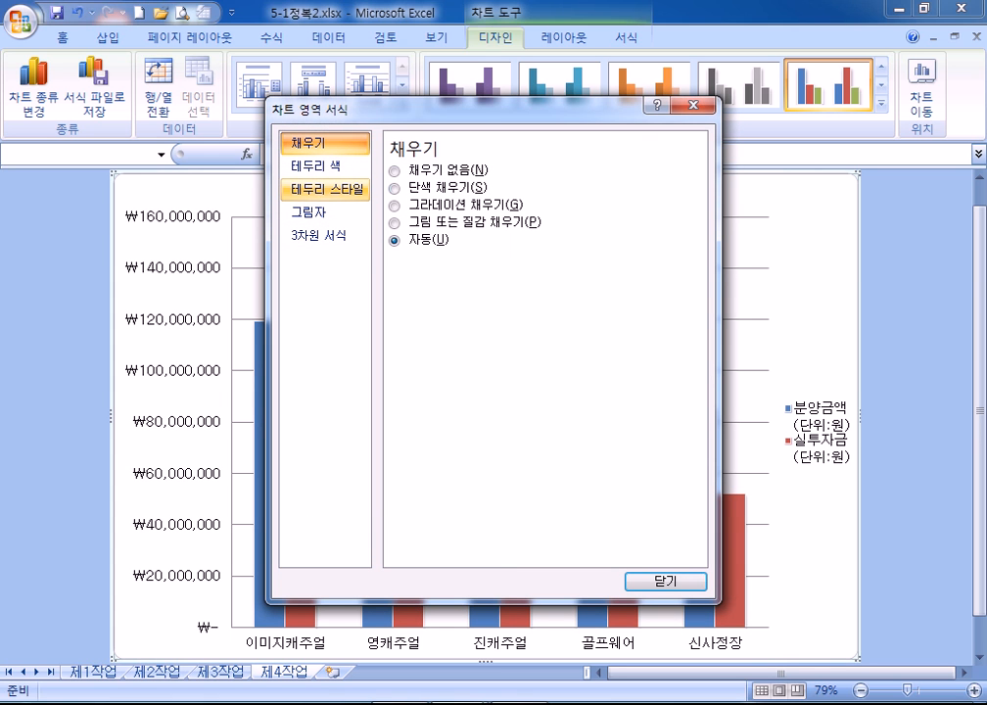
left_click(395, 223)
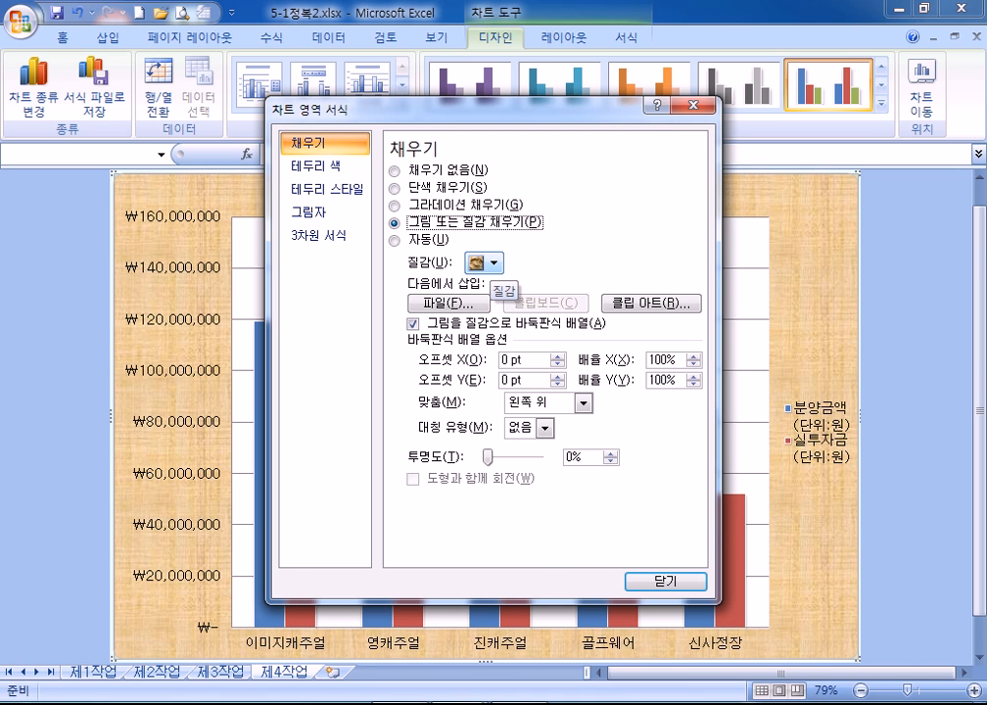
left_click(493, 262)
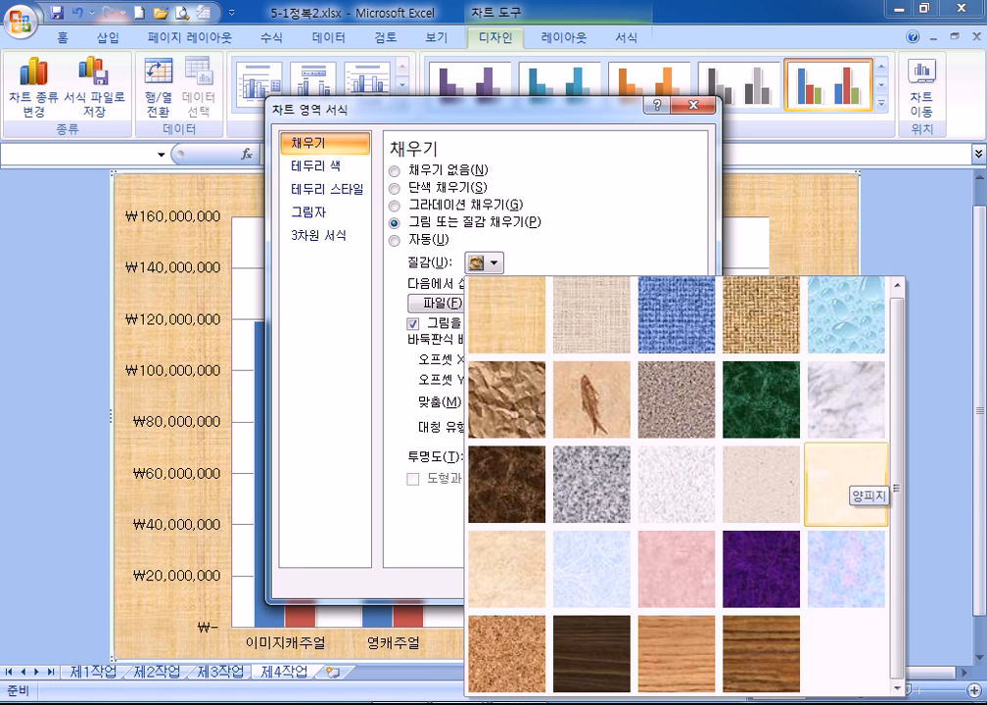
left_click(844, 483)
Step: Set the chart's plot area (그림 영역) to no fill
left_click_drag(411, 109, 560, 51)
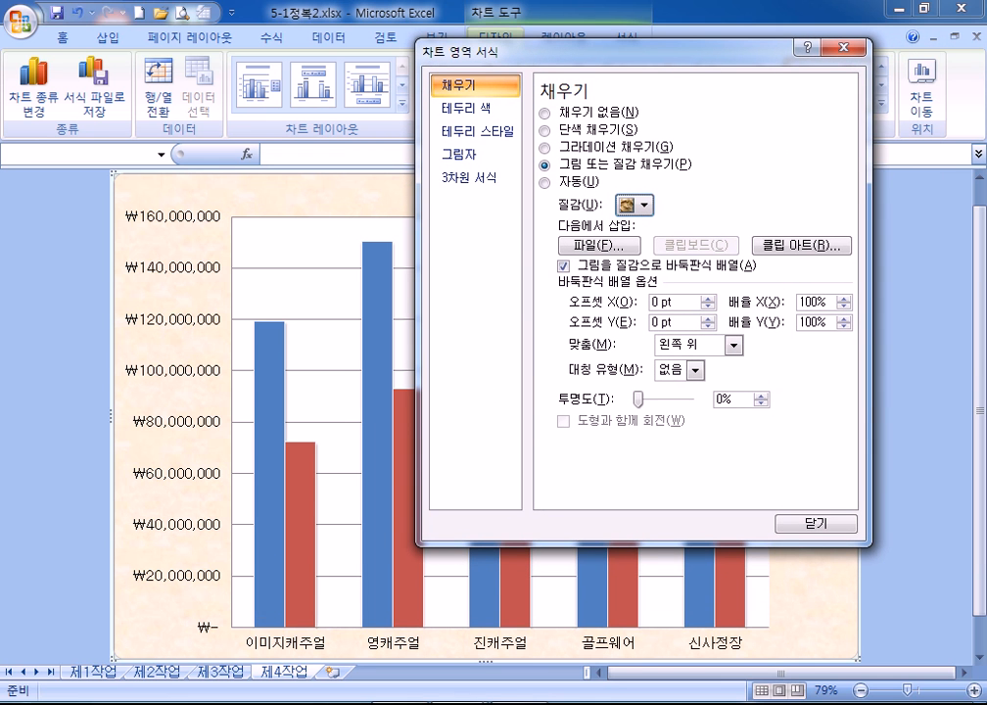
left_click_drag(561, 50, 596, 21)
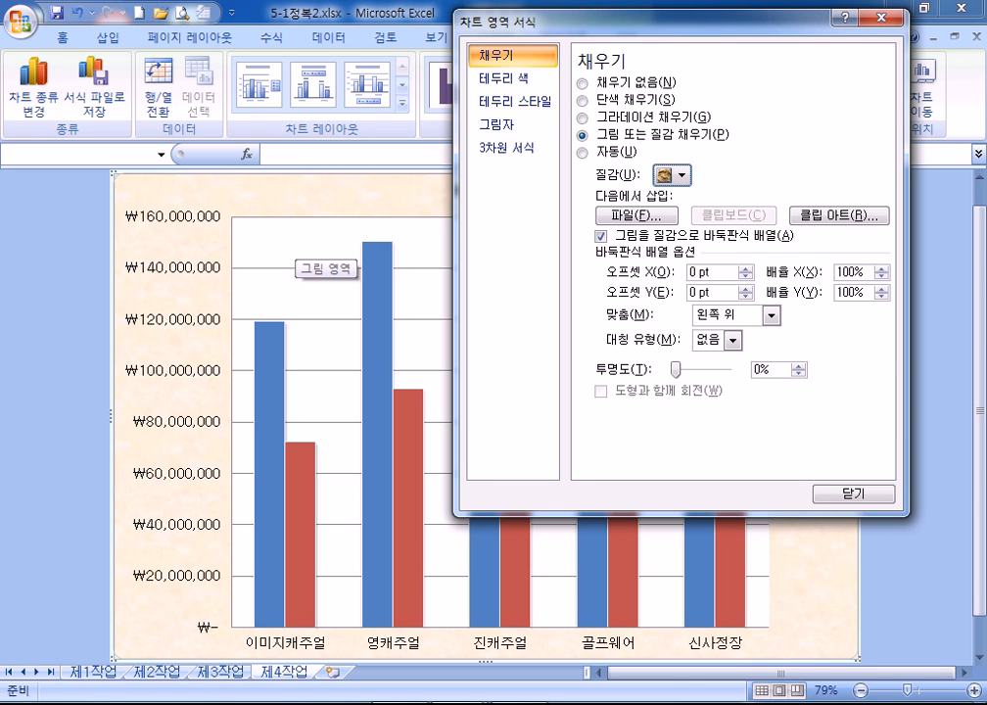
left_click(294, 253)
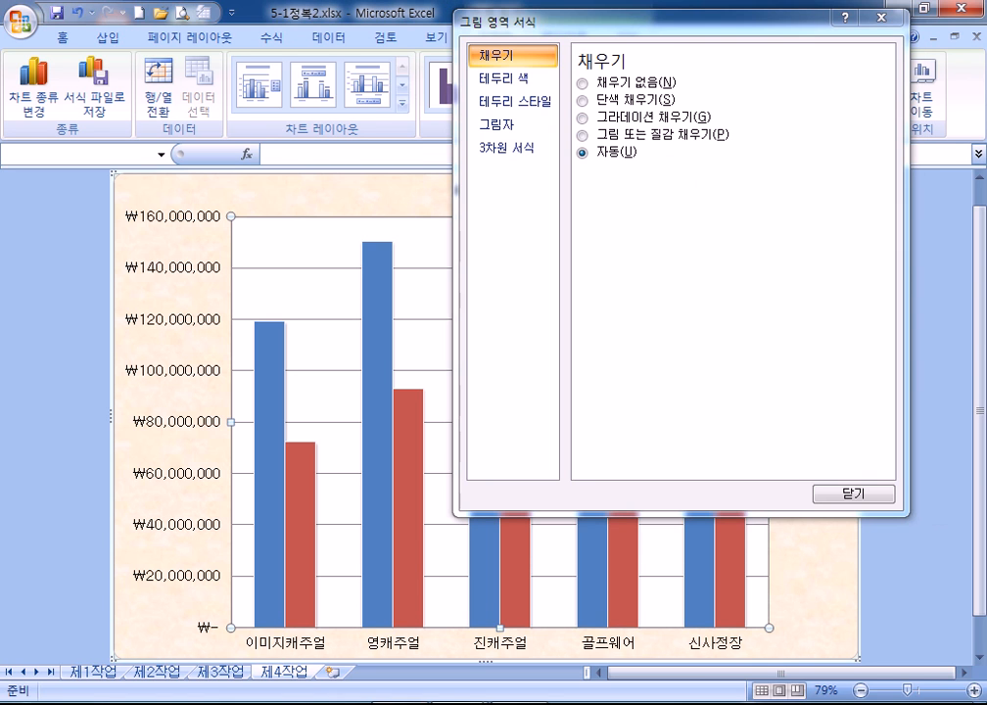
left_click(599, 83)
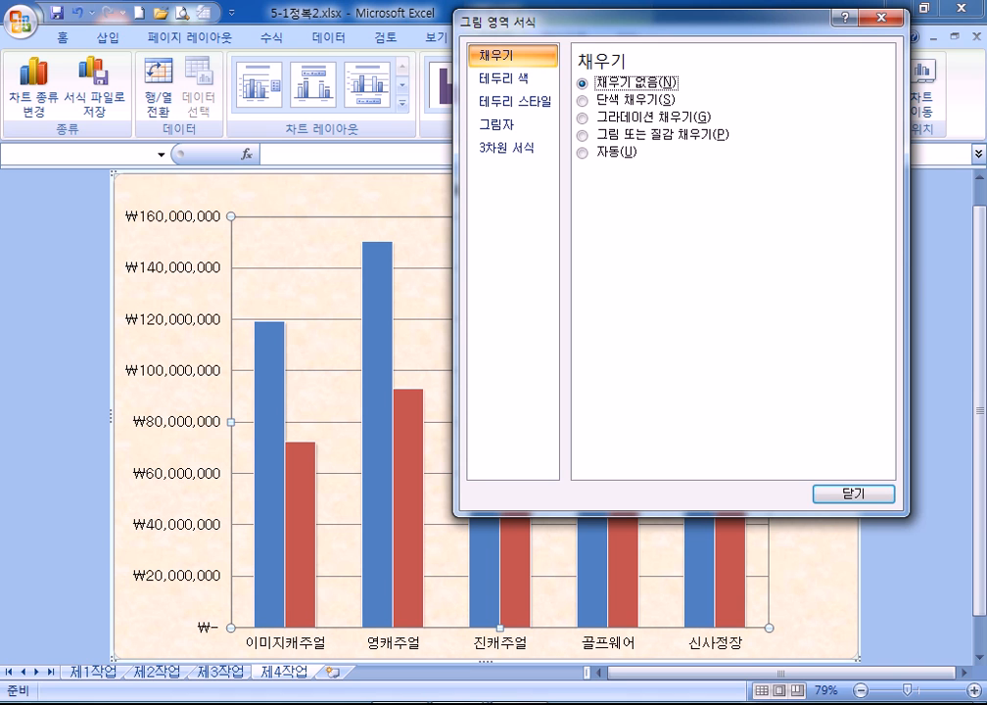
left_click_drag(637, 22, 655, 67)
left_click_drag(647, 48, 628, 9)
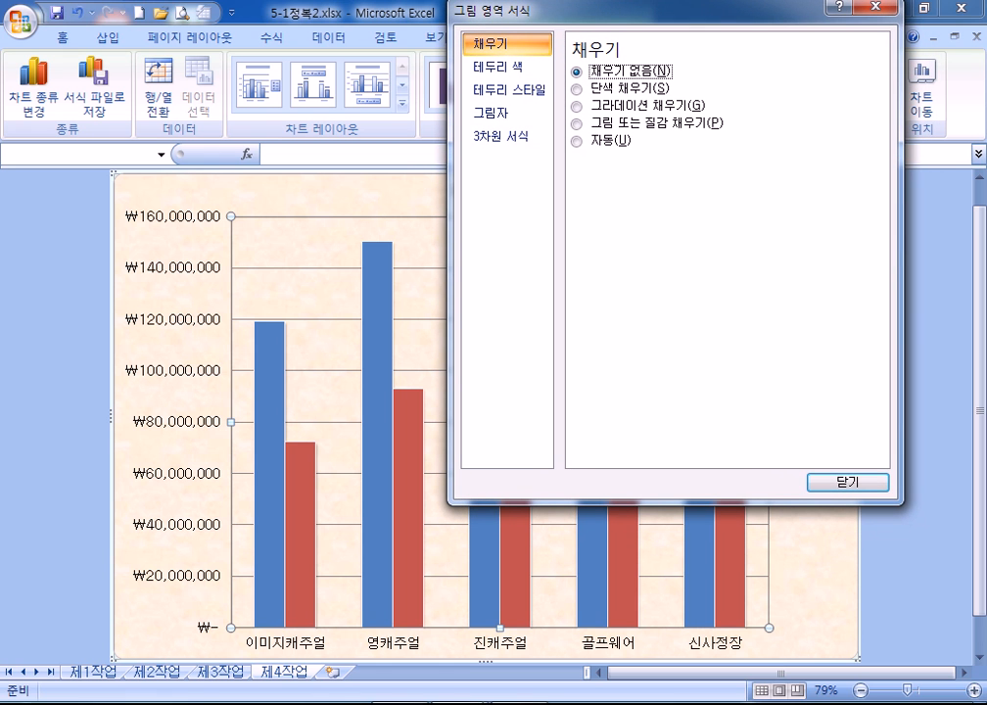
Step: Change the chart title's font to 맑은 고딕 and increase its size to 20
left_click_drag(676, 12, 745, 263)
left_click(486, 192)
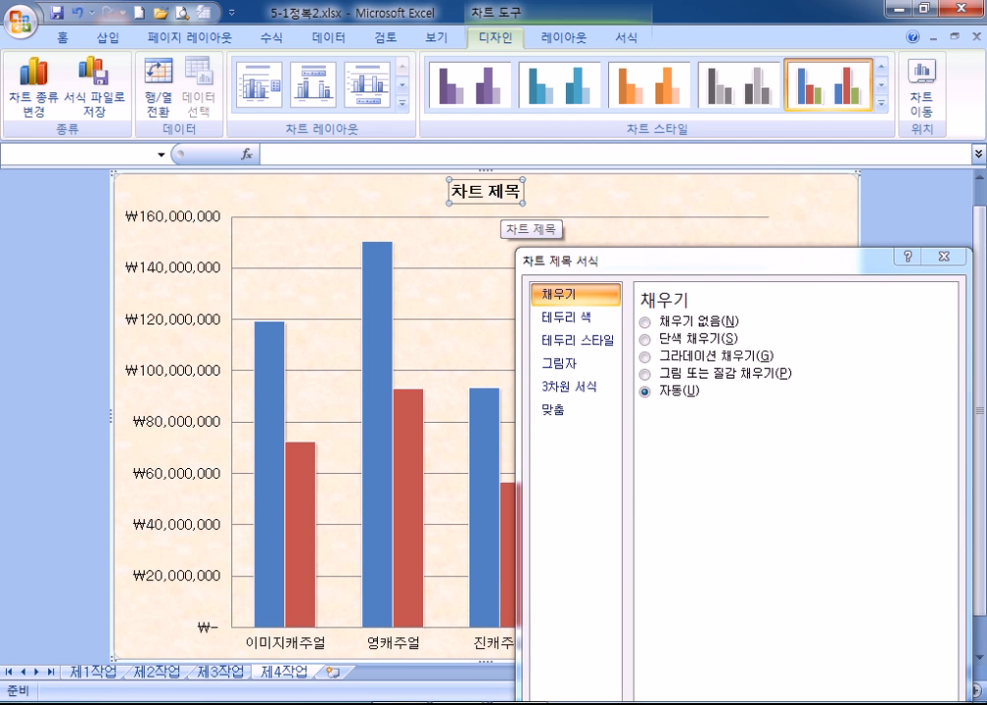
left_click(63, 37)
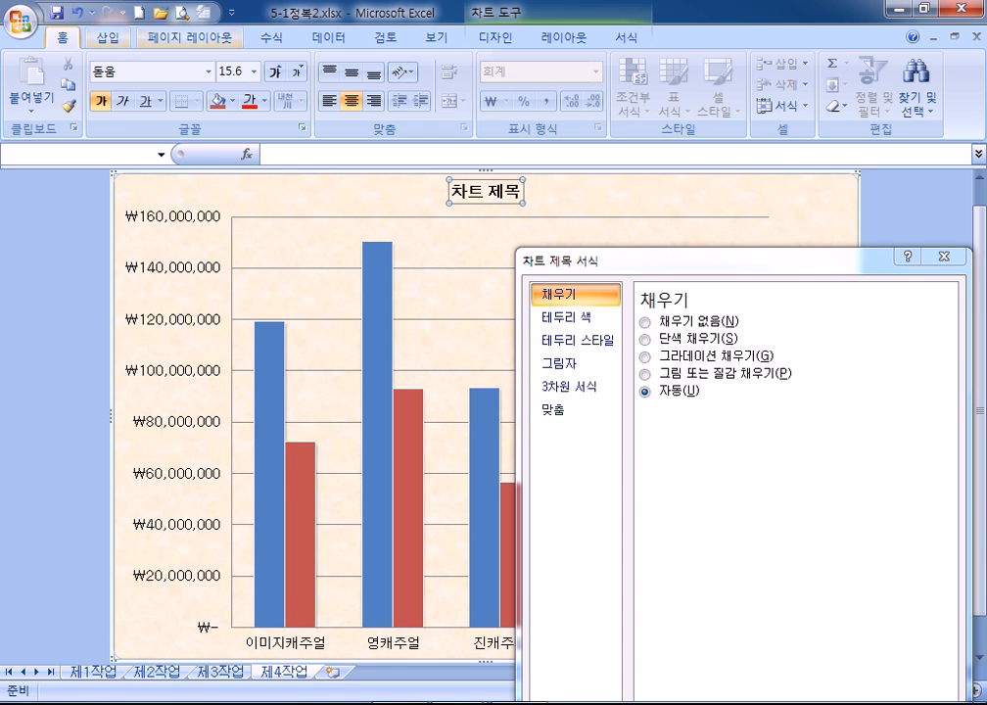
left_click(208, 71)
scroll(215, 275, "down", 10)
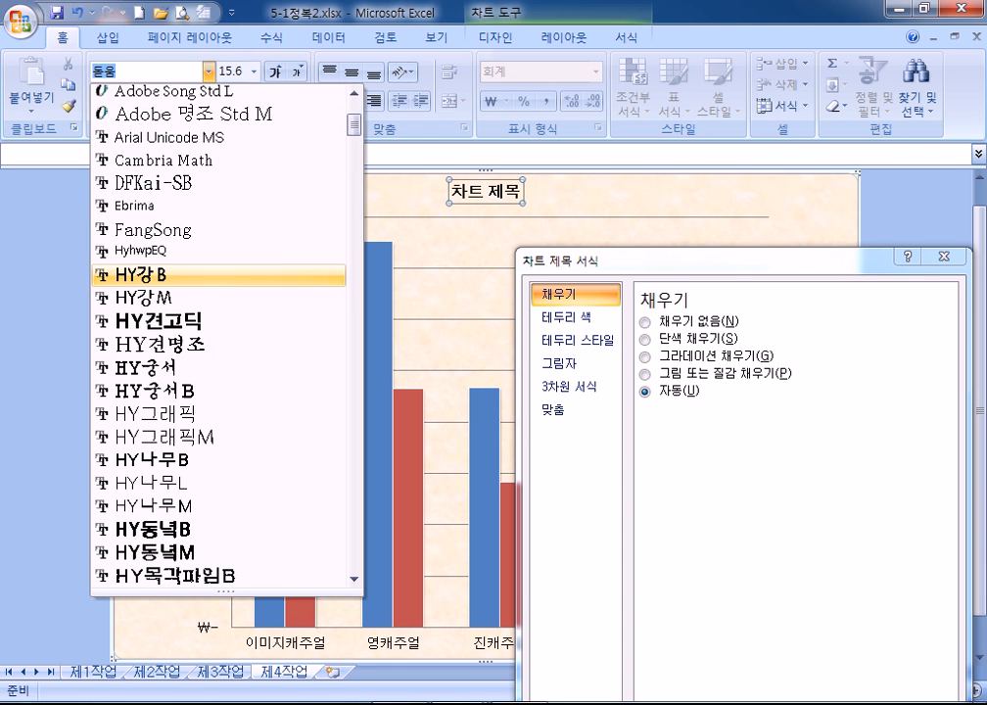
scroll(216, 276, "down", 17)
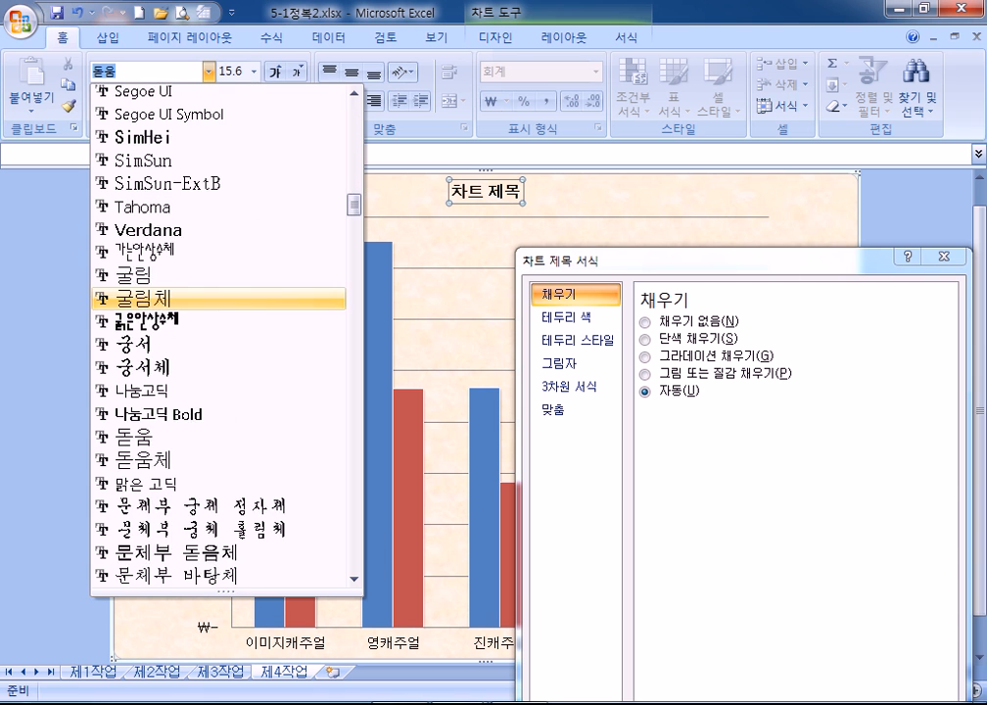
left_click(216, 415)
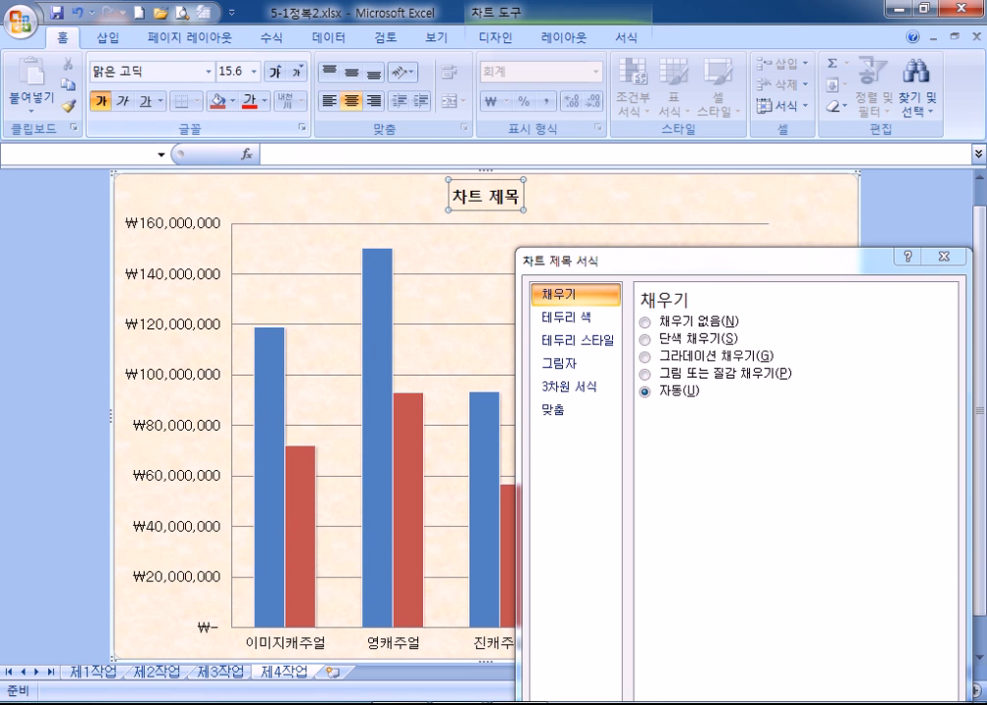
left_click(275, 72)
left_click(276, 72)
left_click(275, 71)
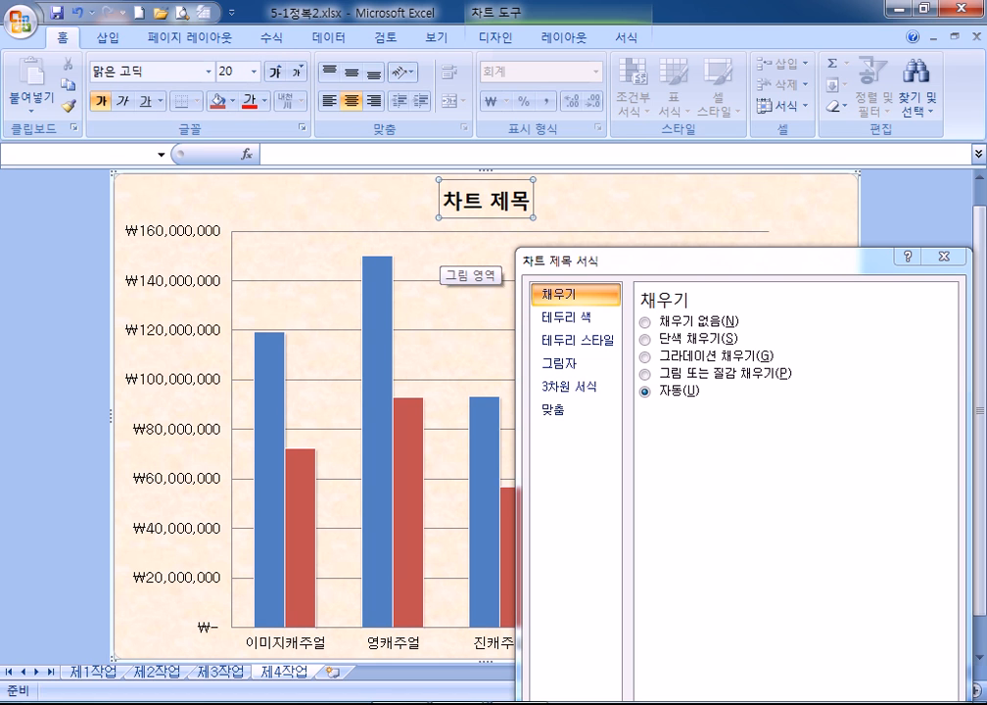
Step: Give the chart title a solid white fill
left_click_drag(676, 261, 698, 115)
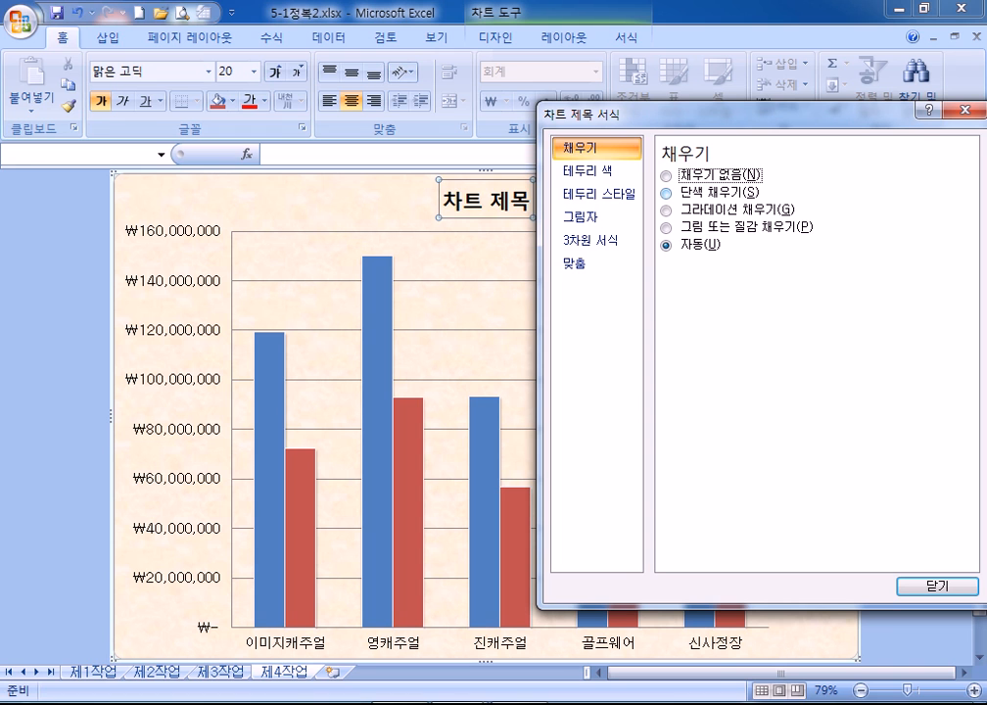
left_click(704, 192)
left_click(744, 267)
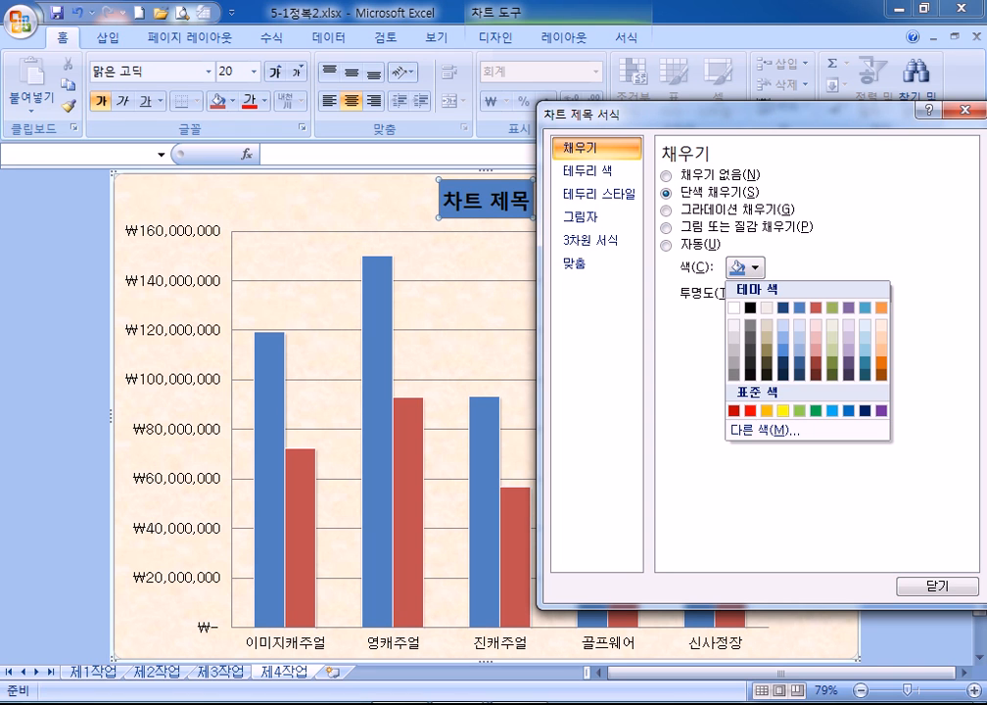
left_click(738, 303)
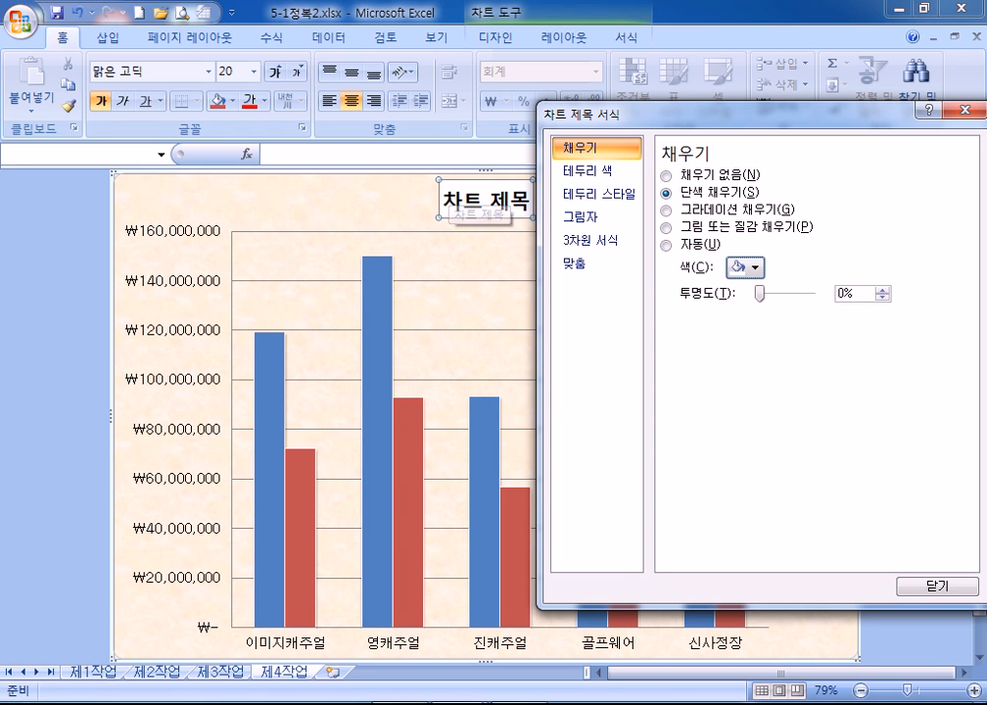
Step: Set the chart title's border colour to a solid line (실선)
left_click(598, 194)
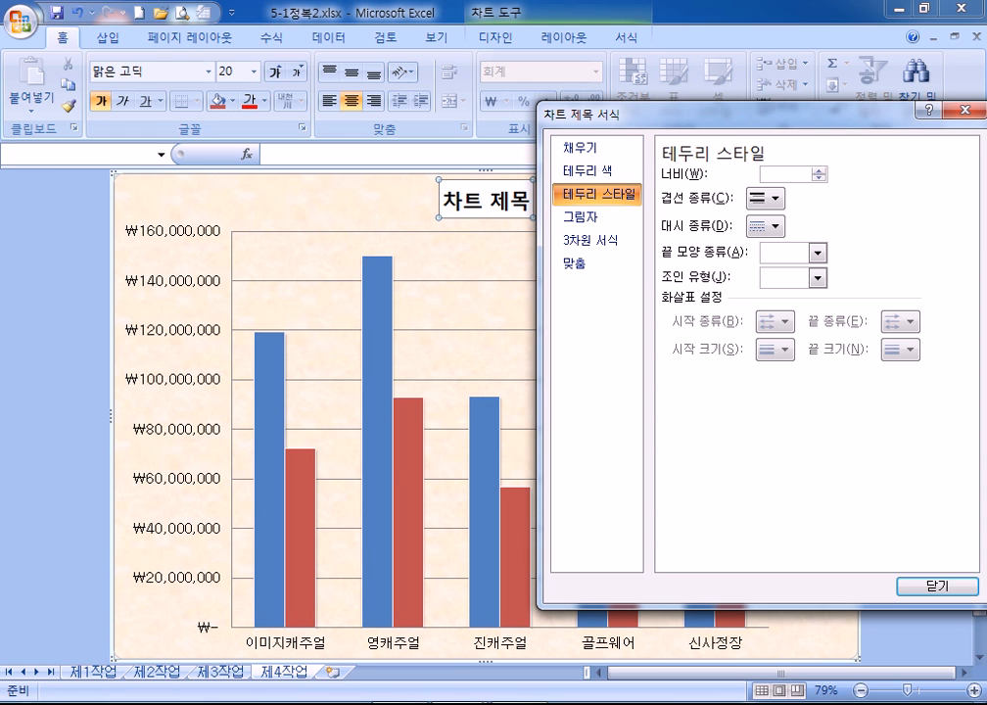
left_click(598, 171)
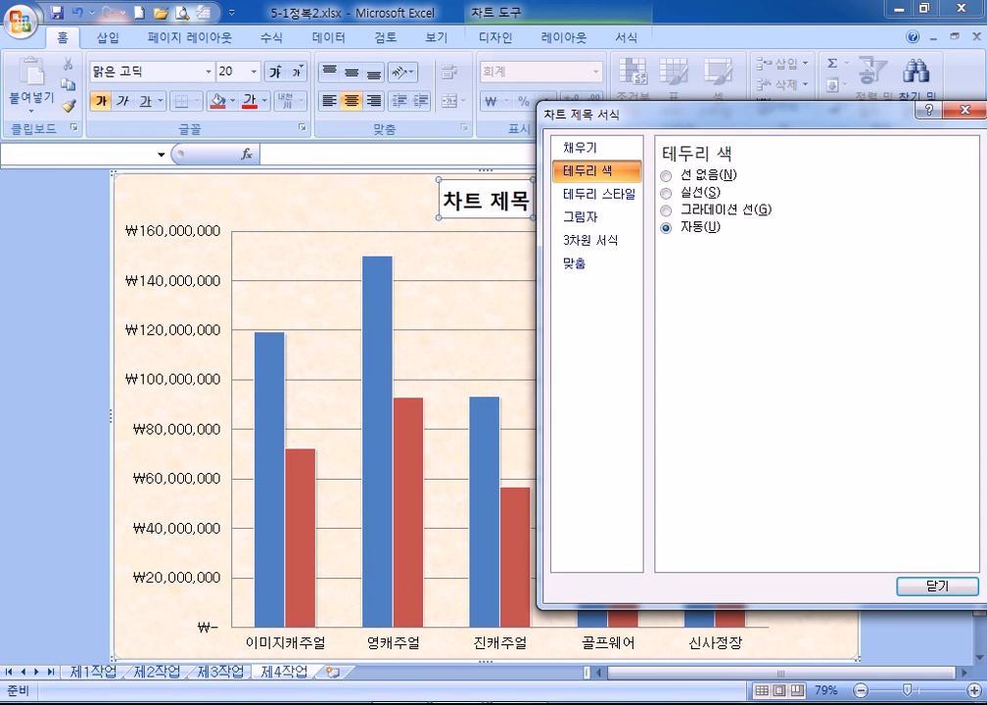
left_click(667, 193)
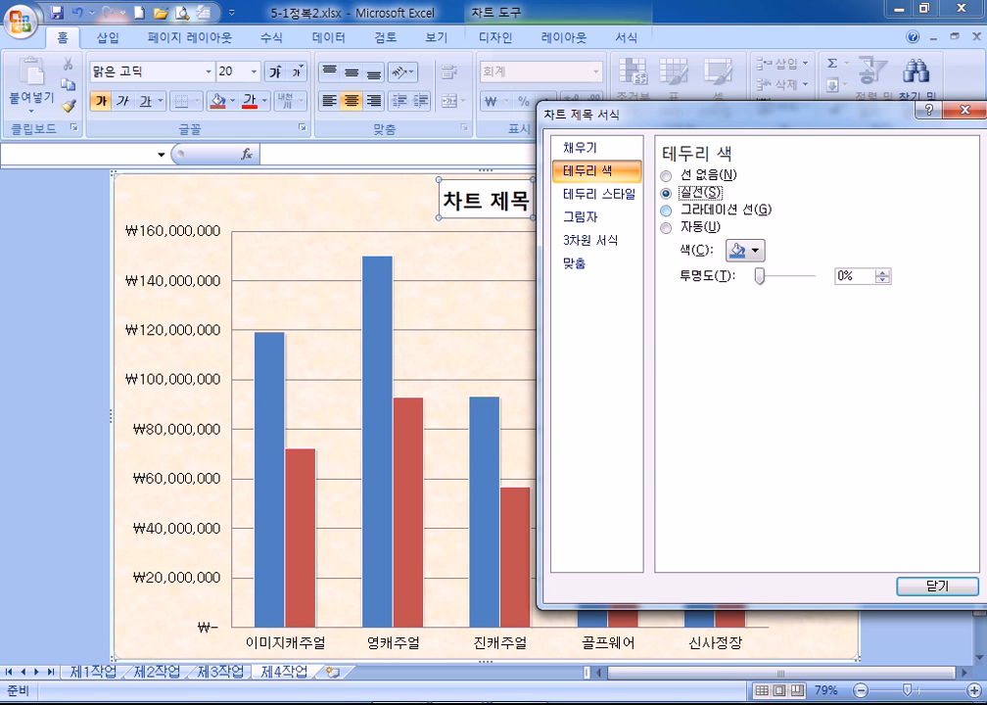
left_click(383, 203)
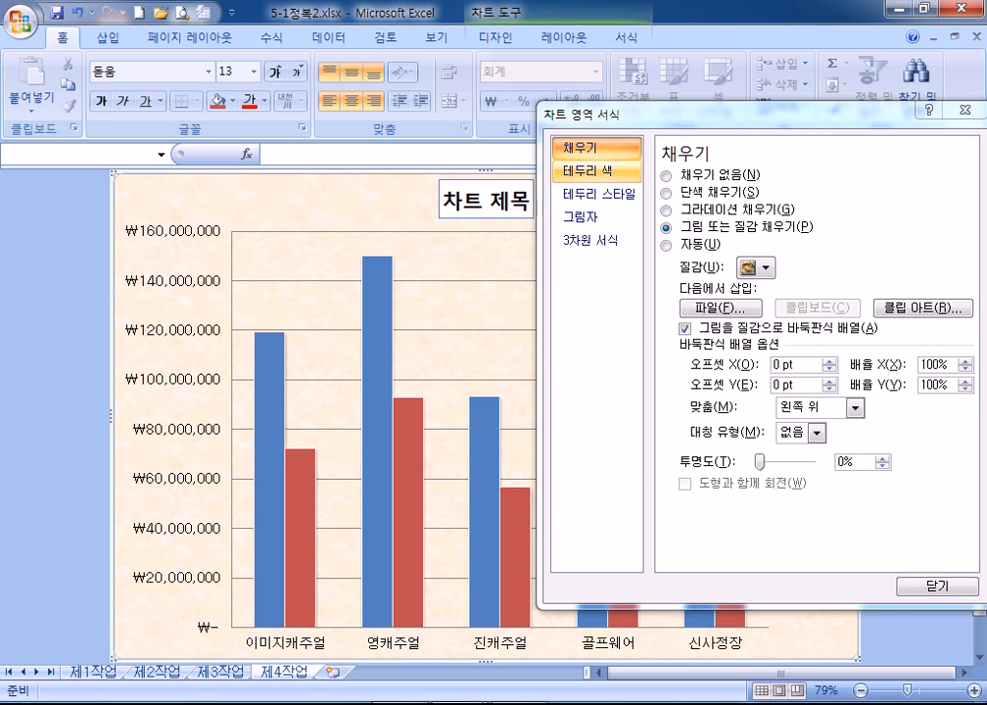
Step: Reapply the solid white fill to the chart title and set its border to no line (선 없음)
left_click_drag(637, 113, 660, 112)
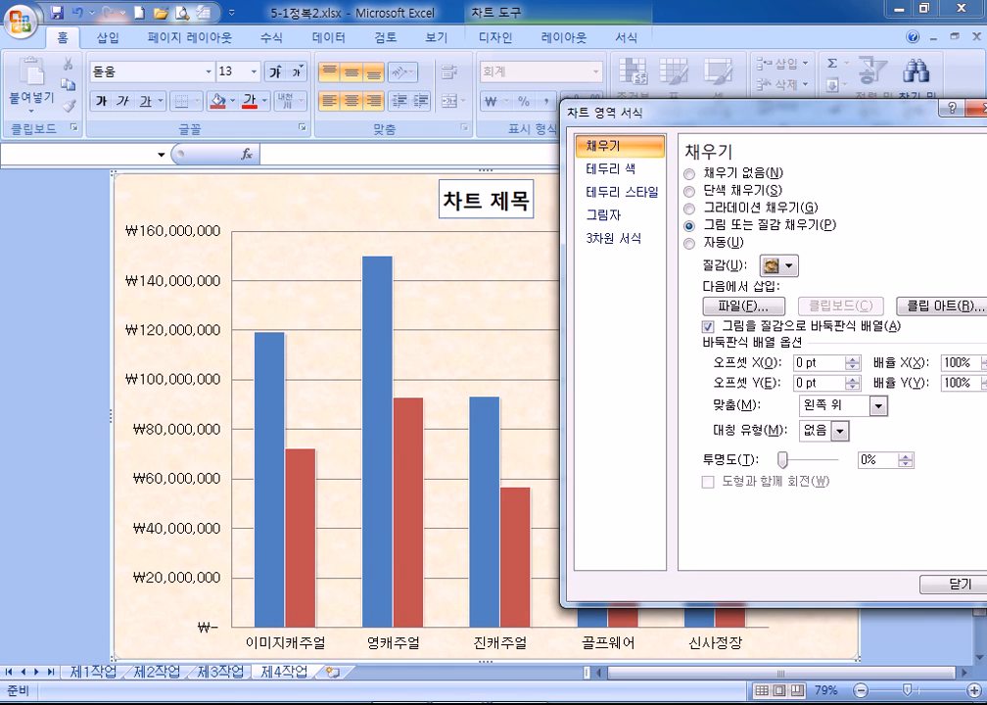
left_click(461, 185)
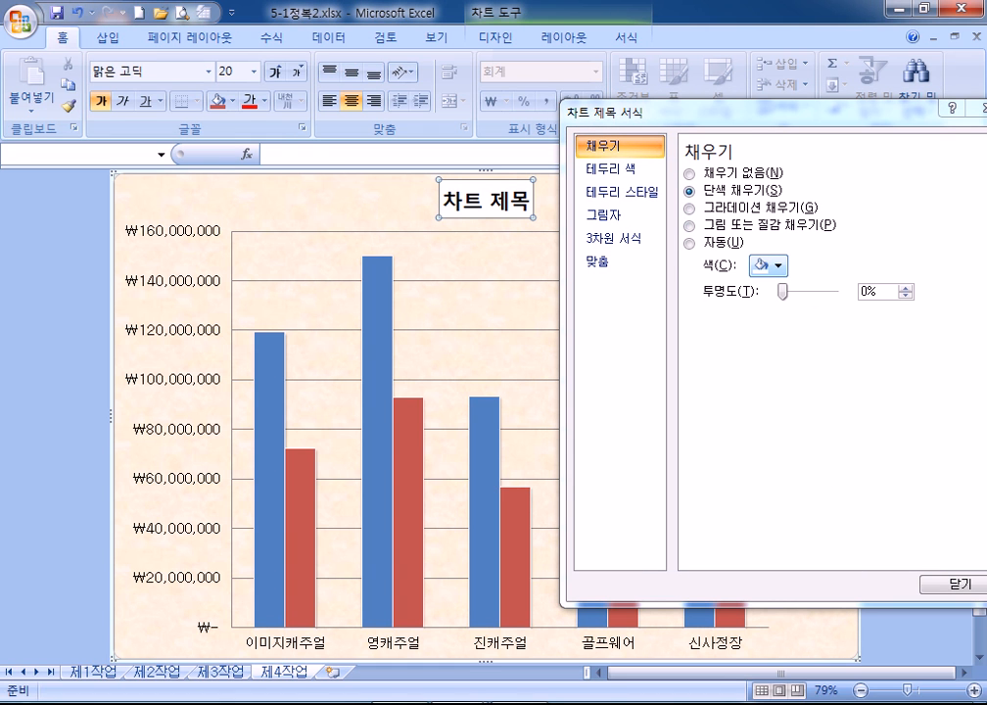
left_click(768, 266)
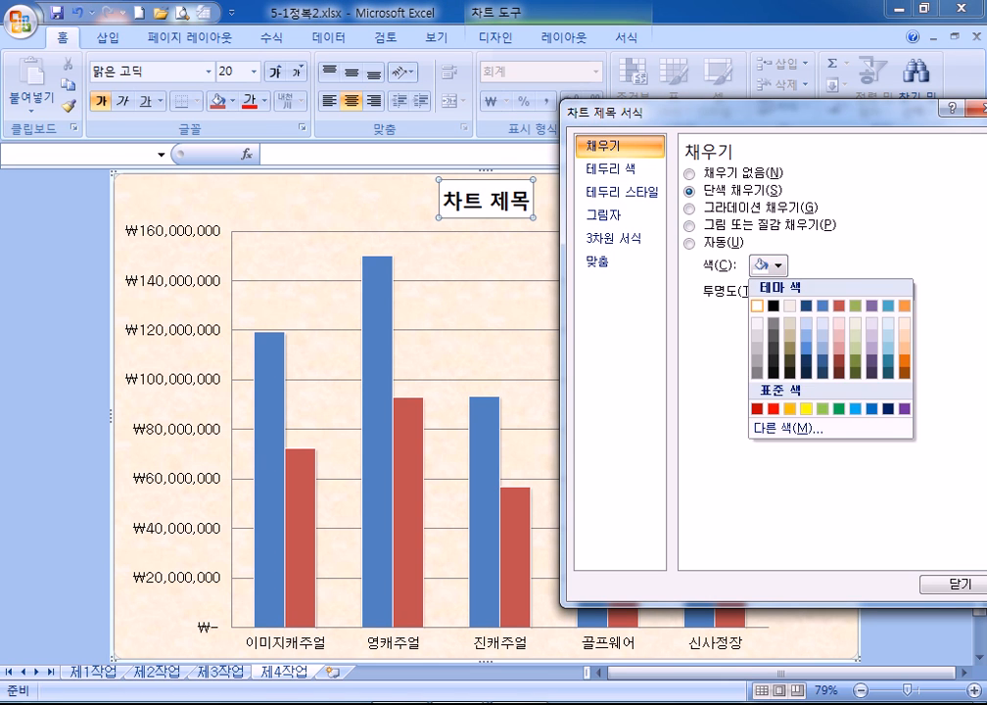
left_click(757, 305)
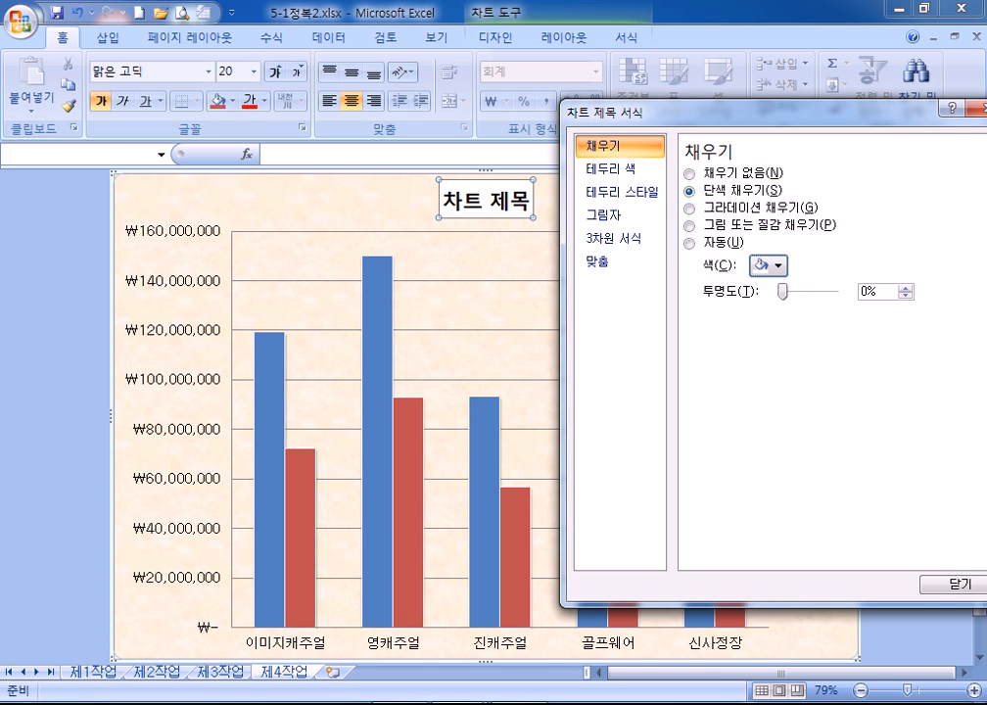
left_click(618, 169)
left_click(690, 173)
left_click(391, 201)
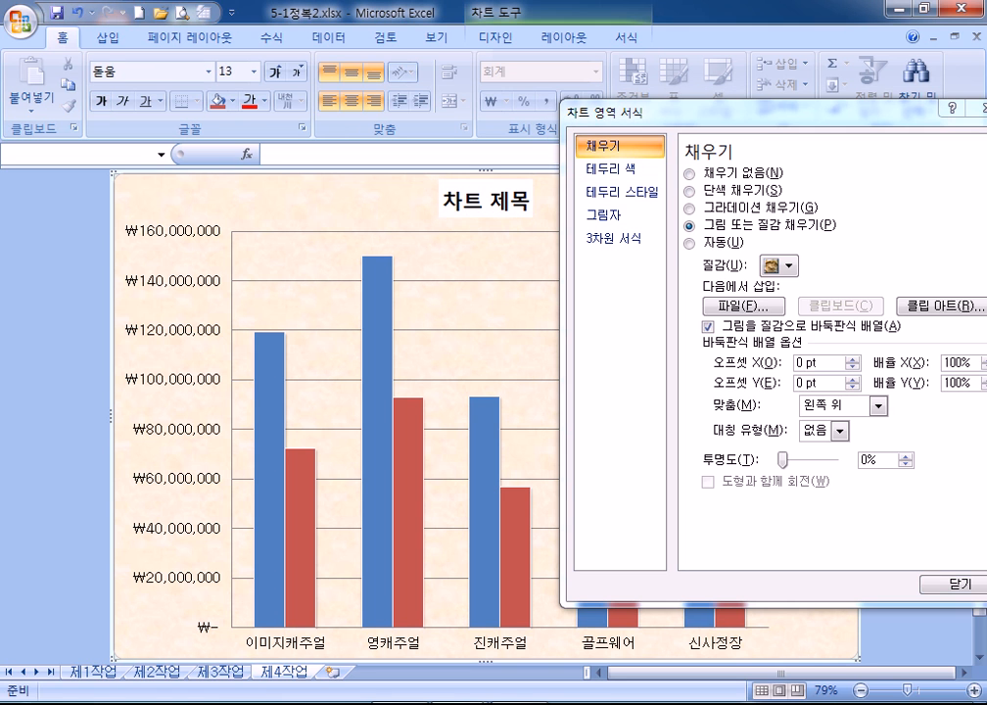
Step: Restore the solid border line around the chart title
left_click(486, 201)
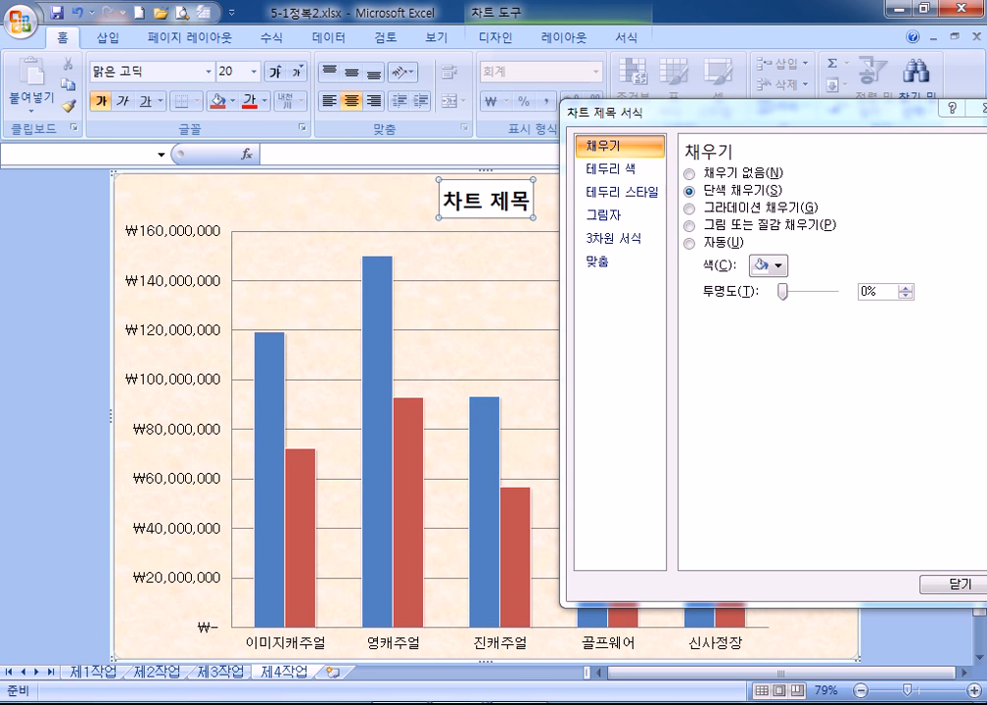
left_click(612, 169)
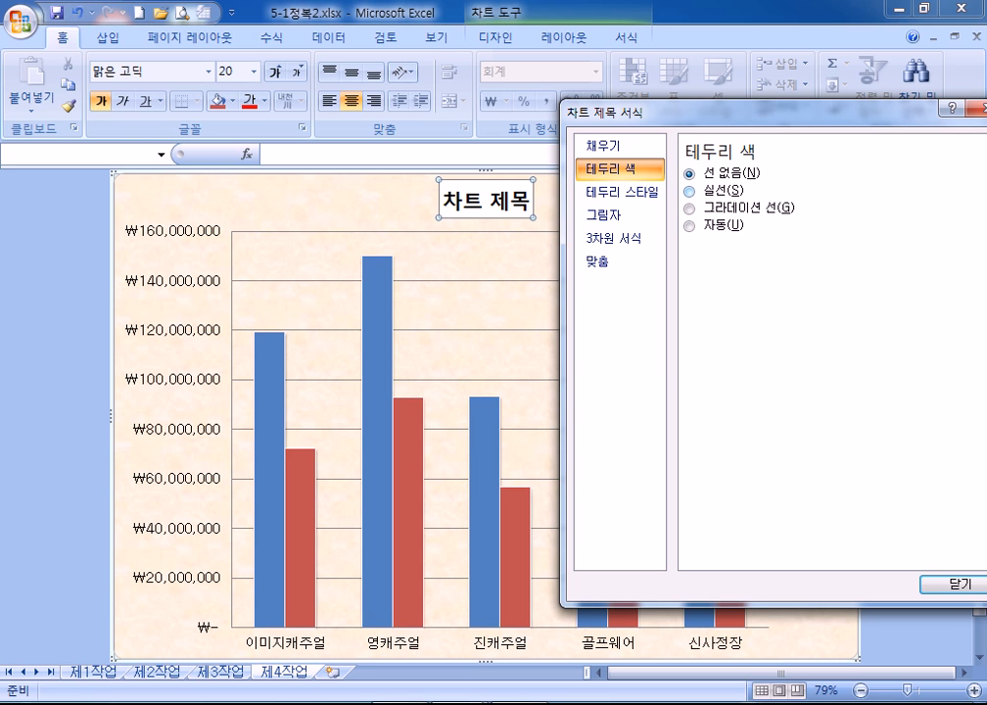
left_click(713, 191)
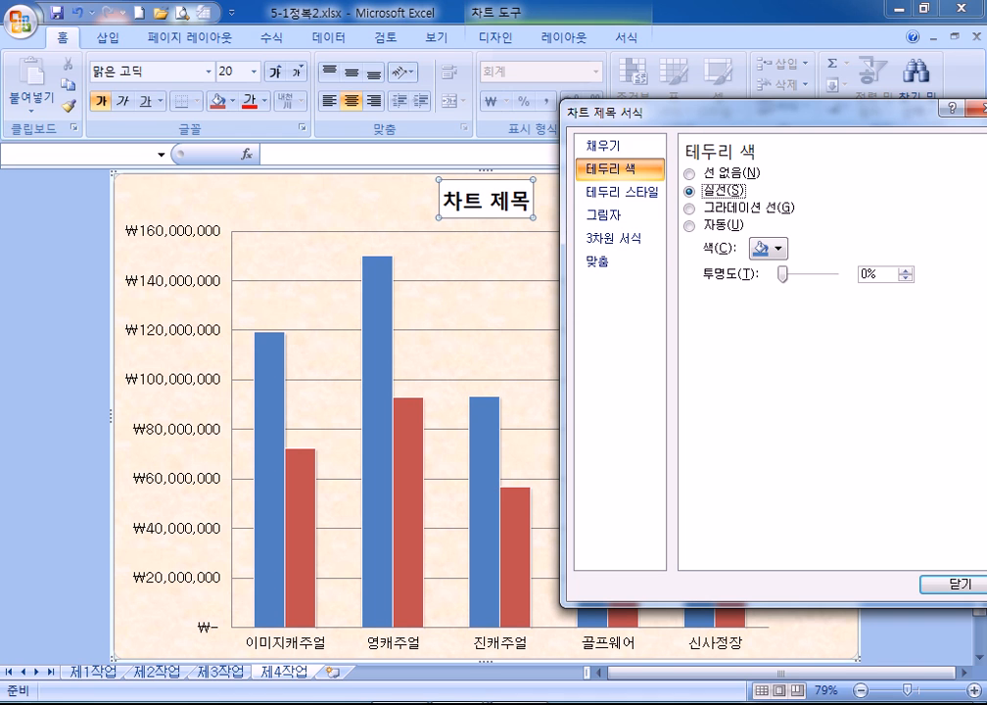
Step: Replace the chart title text with "의류매장의 분양금액과 실투자금 비교" and close the formatting dialog
left_click_drag(636, 113, 723, 249)
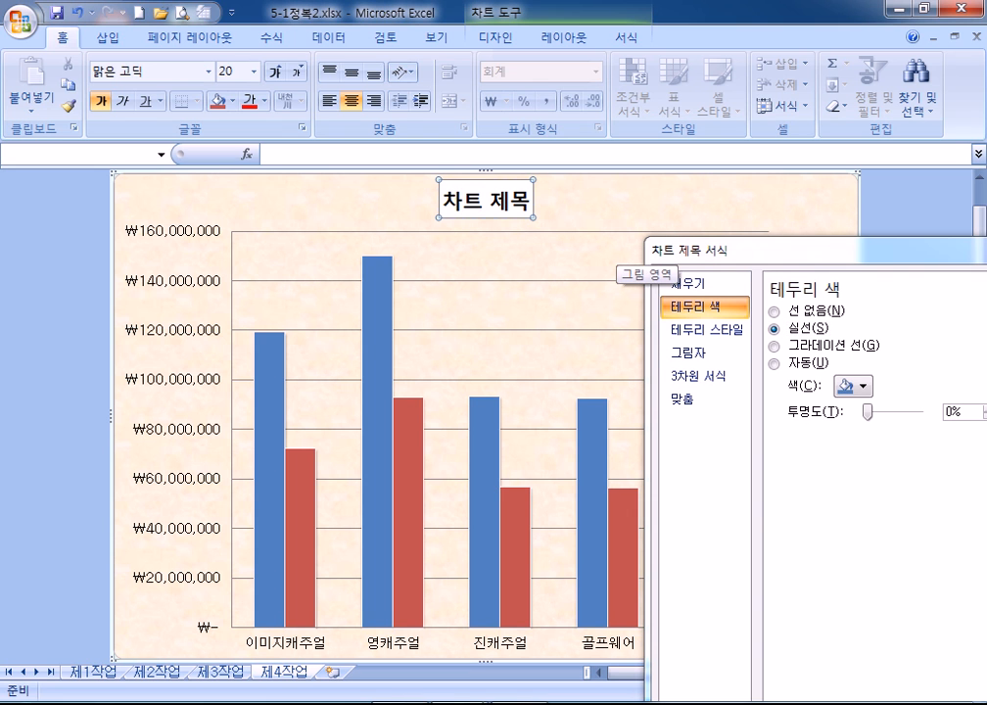
left_click(464, 200)
key("BackSpace")
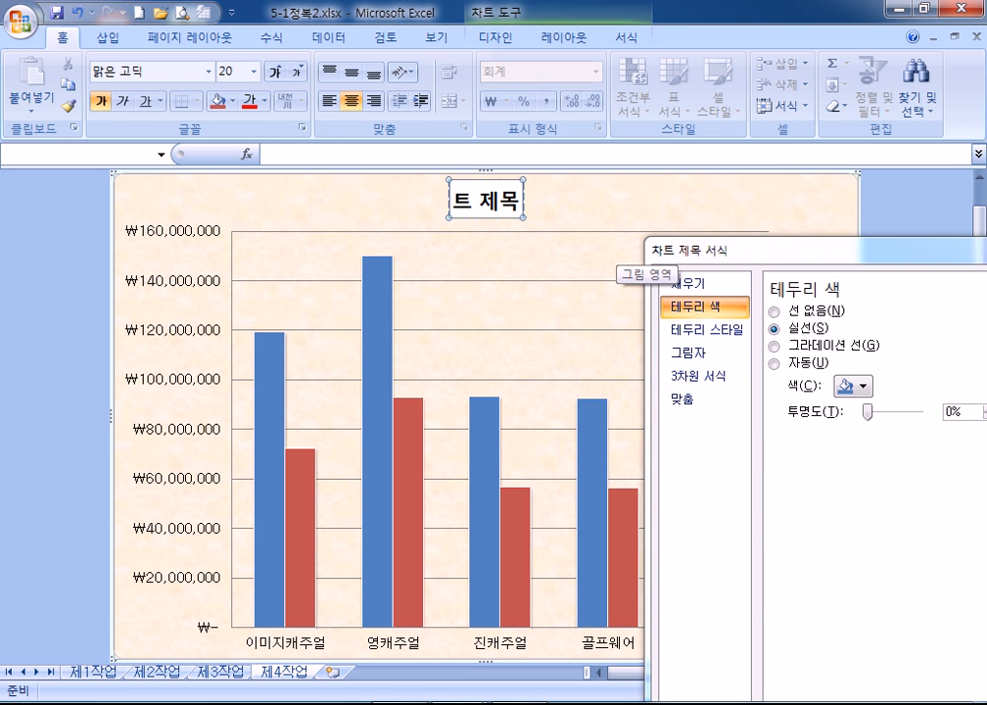
type("의류ㅜ")
key("BackSpace")
type("매장의 부")
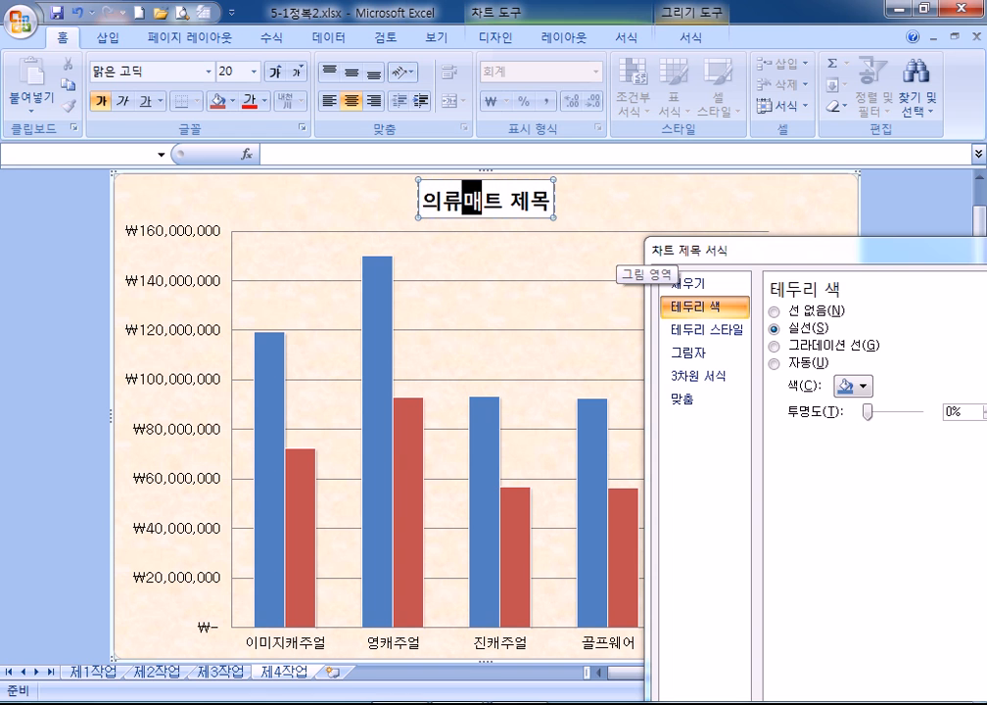
type("ㄴ양ㄱ")
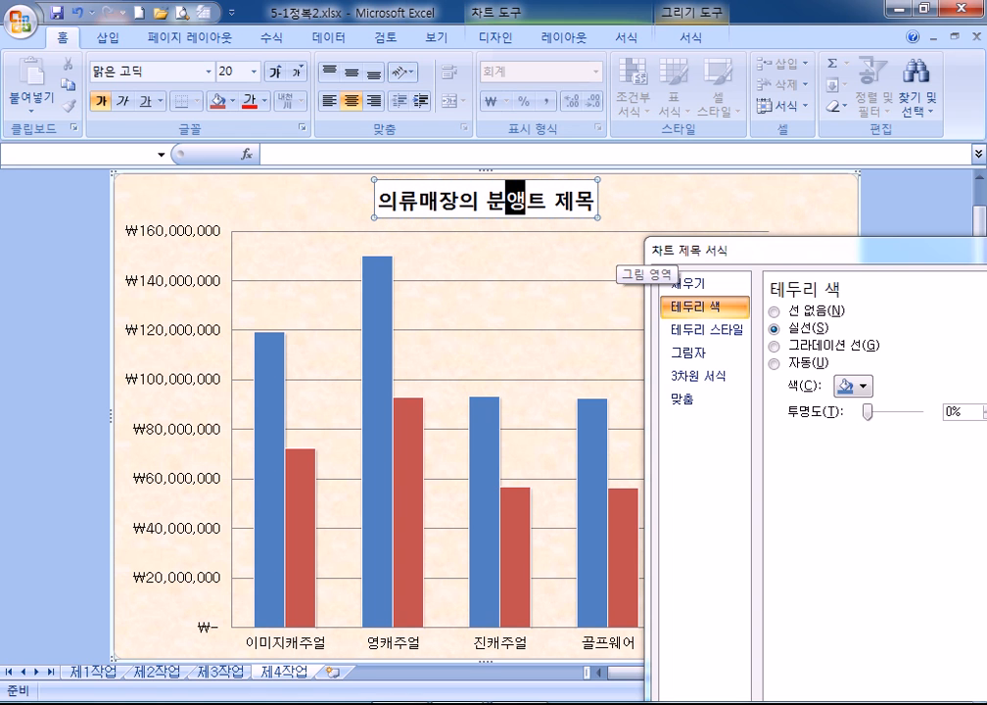
type("ㅡㅁ액과 실")
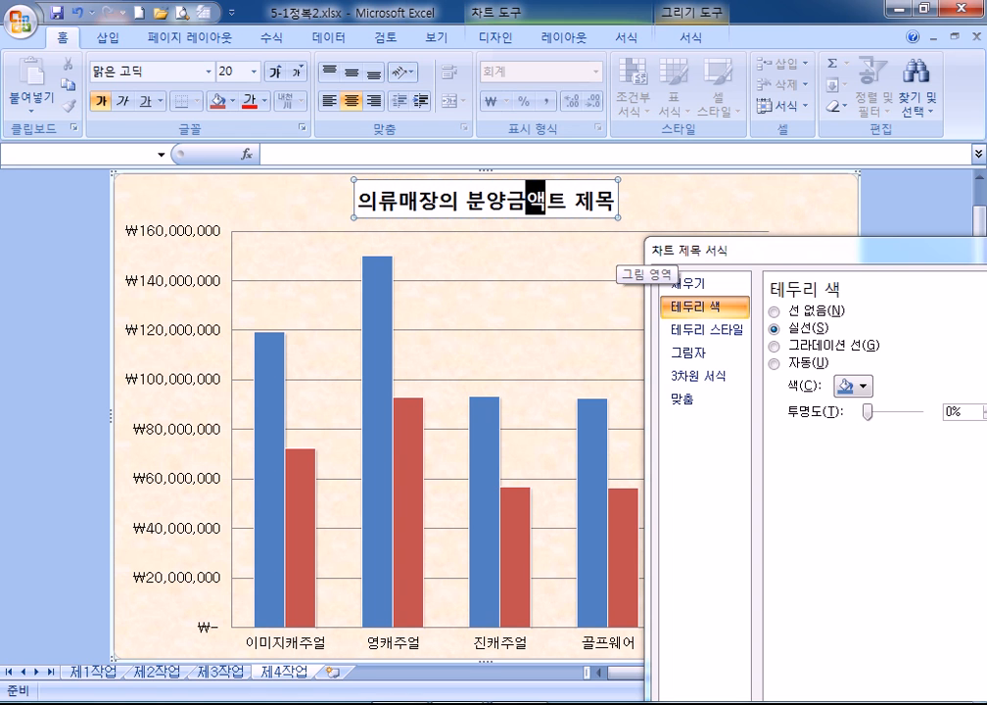
type("투자금 비교")
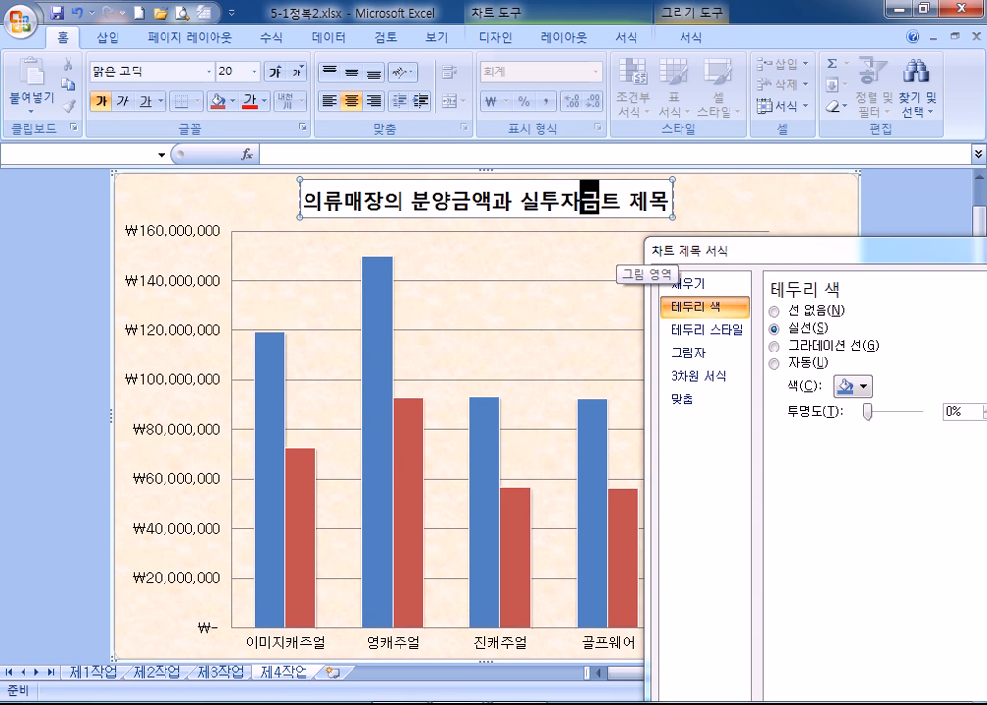
key("Delete")
key("Delete")
key("Delete")
key("Delete")
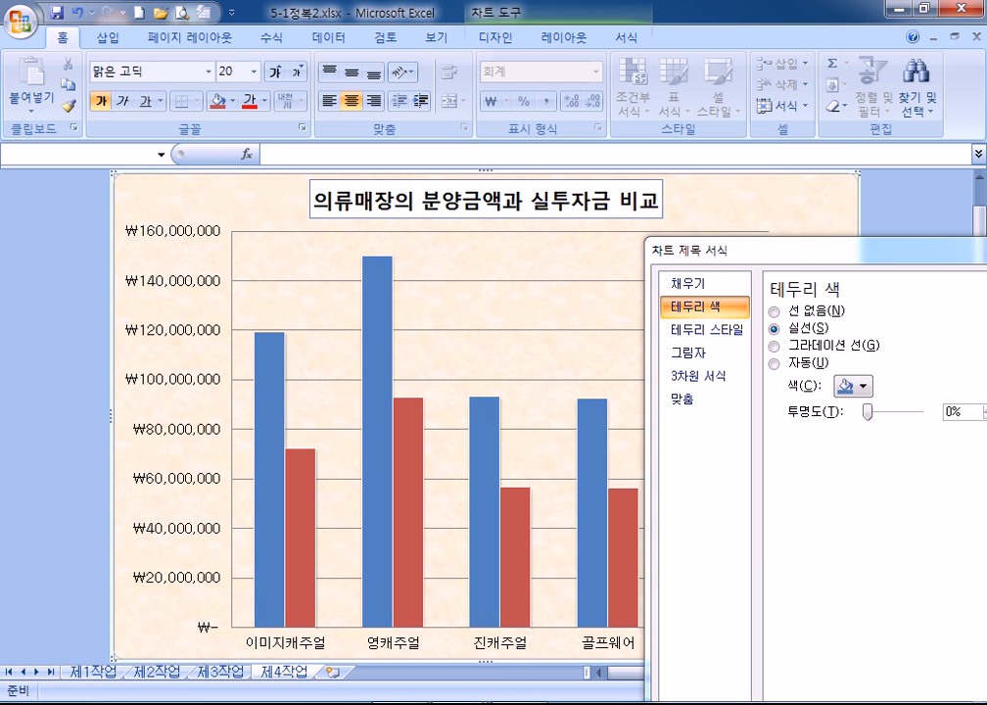
left_click(266, 202)
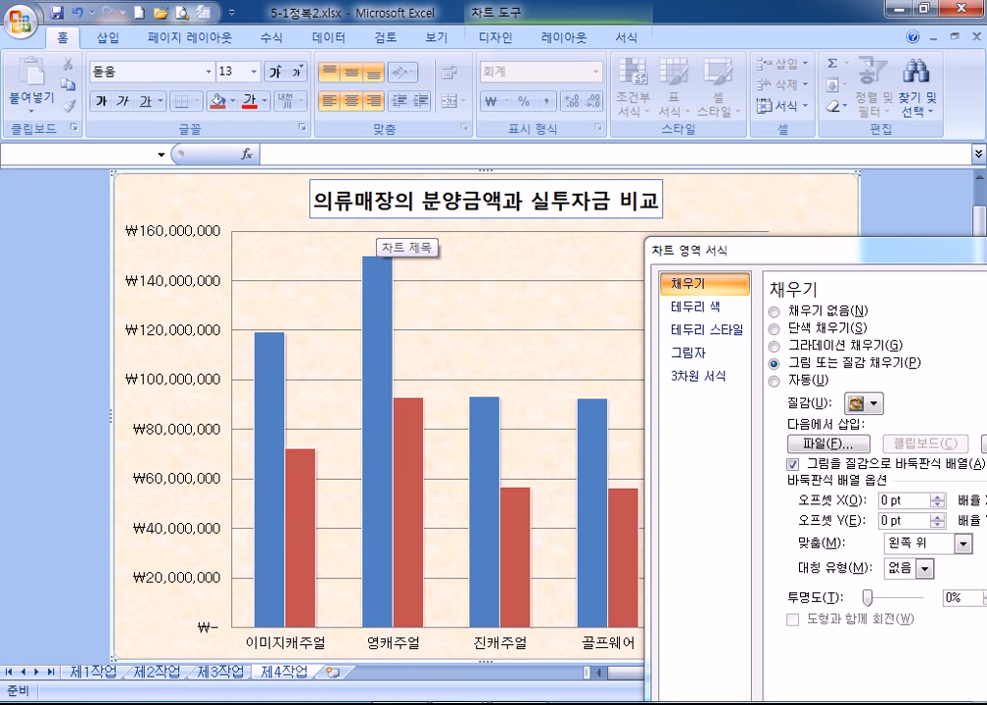
left_click_drag(784, 251, 477, 167)
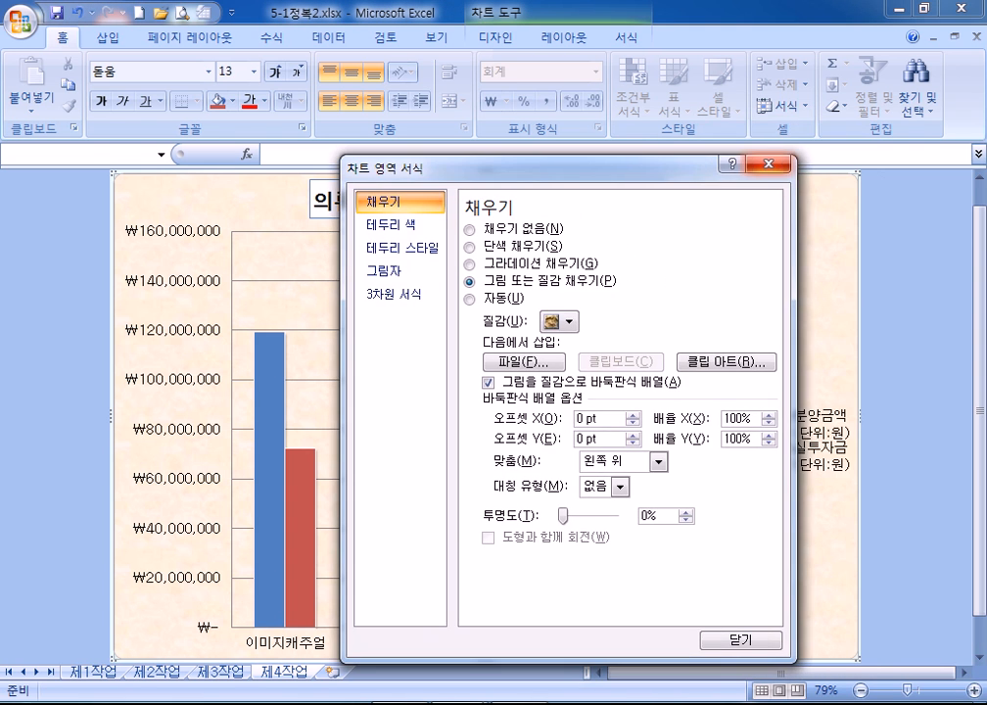
left_click(769, 164)
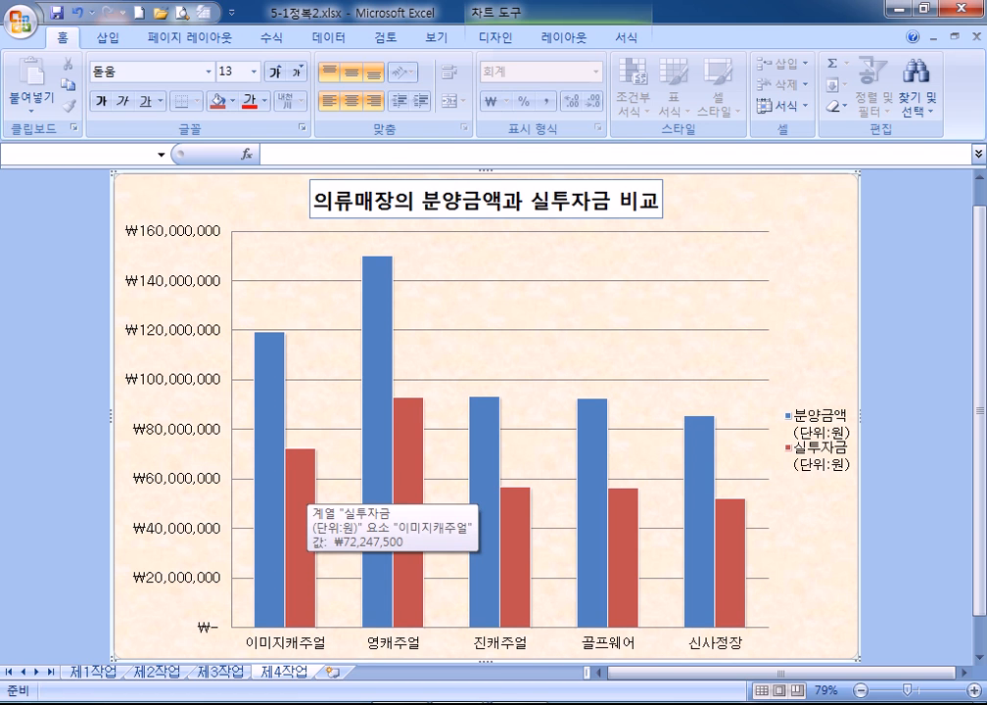
Step: Change the chart type of the 실투자금 series to a line with markers (표식이 있는 꺾은선형)
left_click(300, 489)
left_click(496, 38)
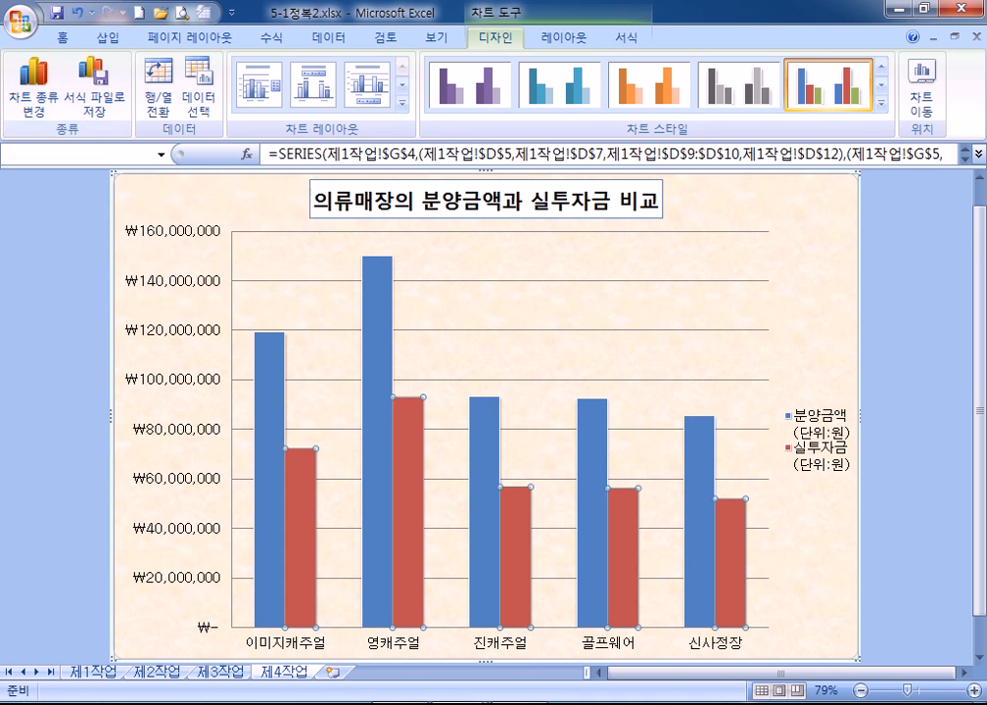
mouse_move(302, 474)
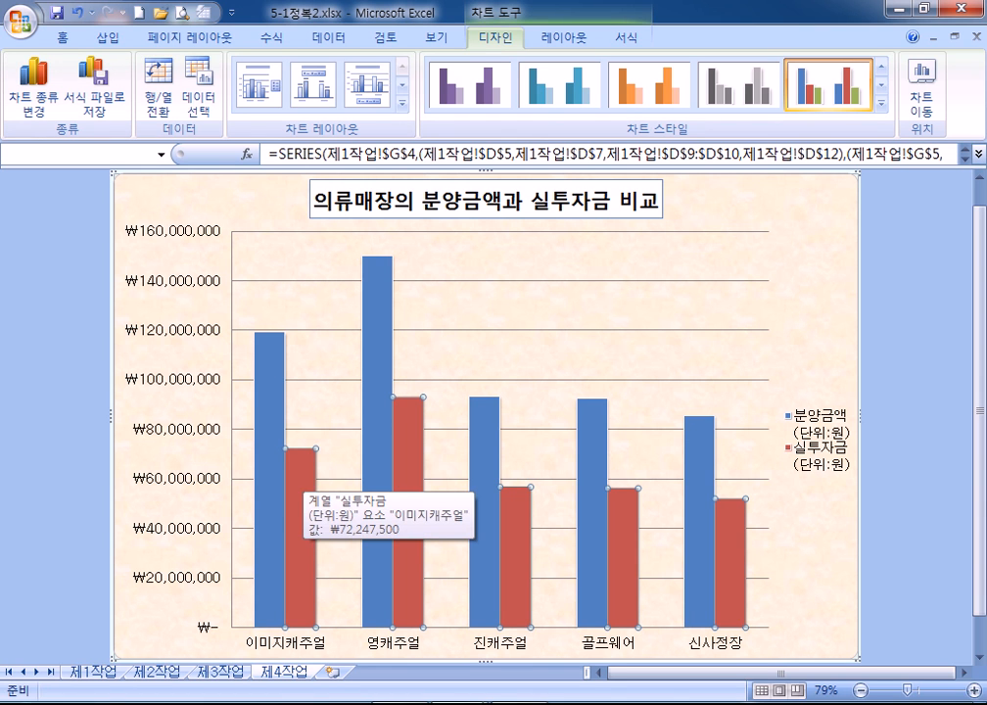
right_click(299, 475)
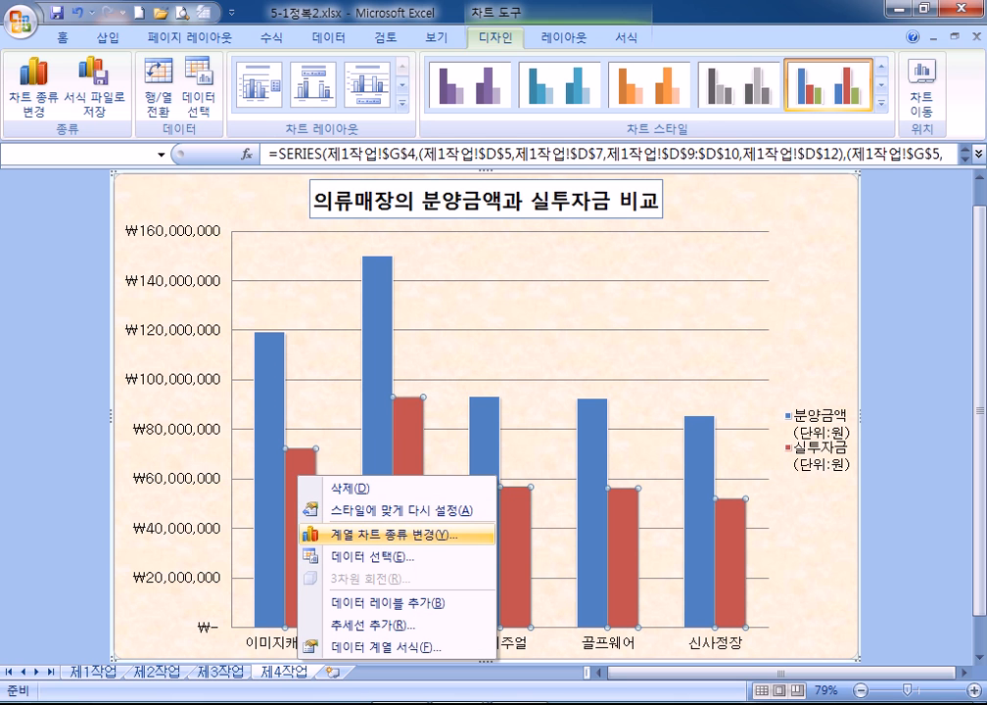
left_click(392, 535)
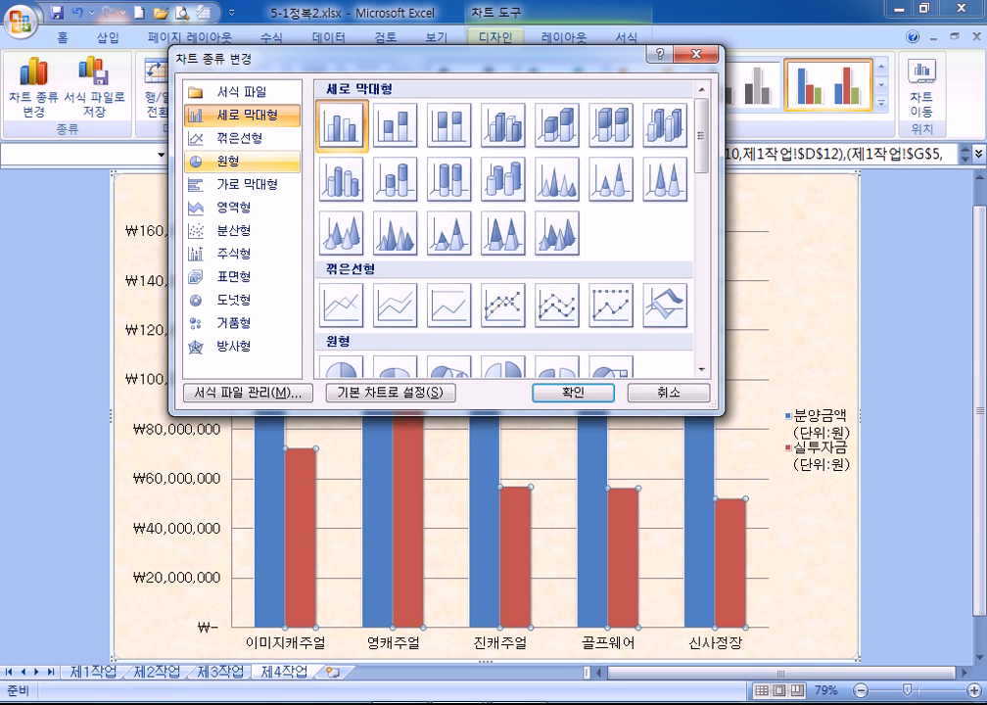
left_click(240, 138)
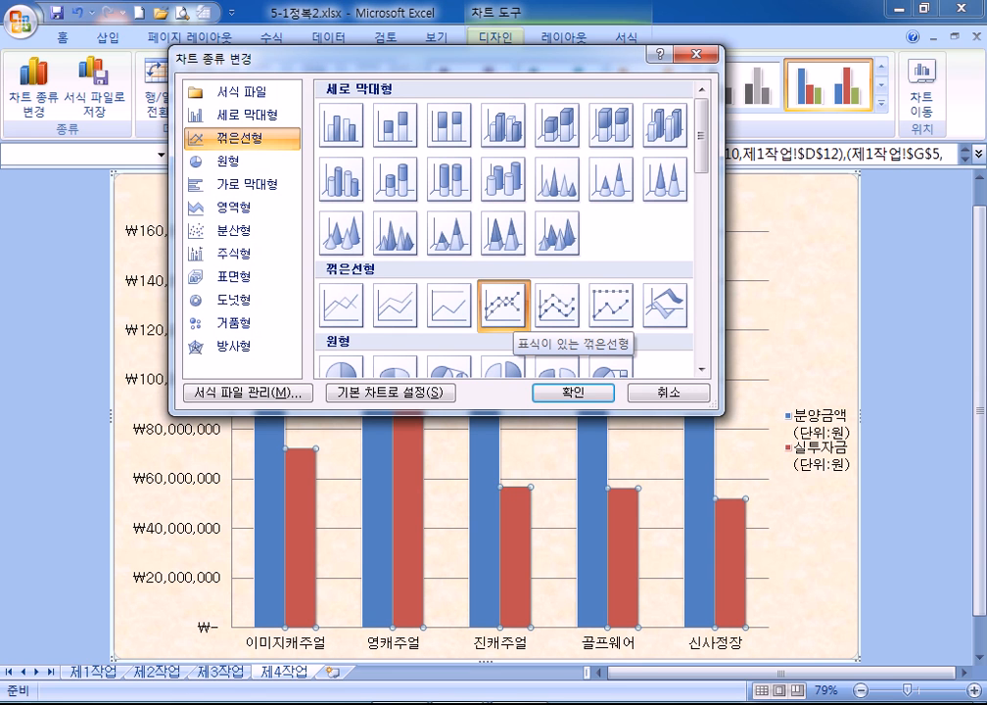
left_click(573, 393)
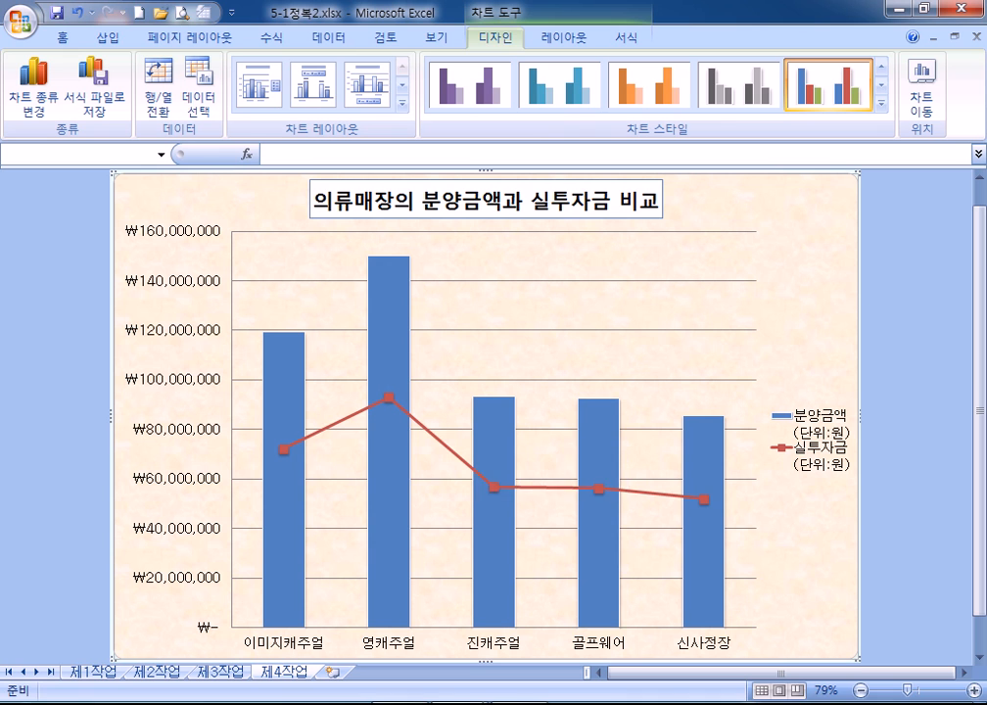
Step: Plot the 실투자금 line series on the secondary axis (보조 축)
mouse_move(494, 487)
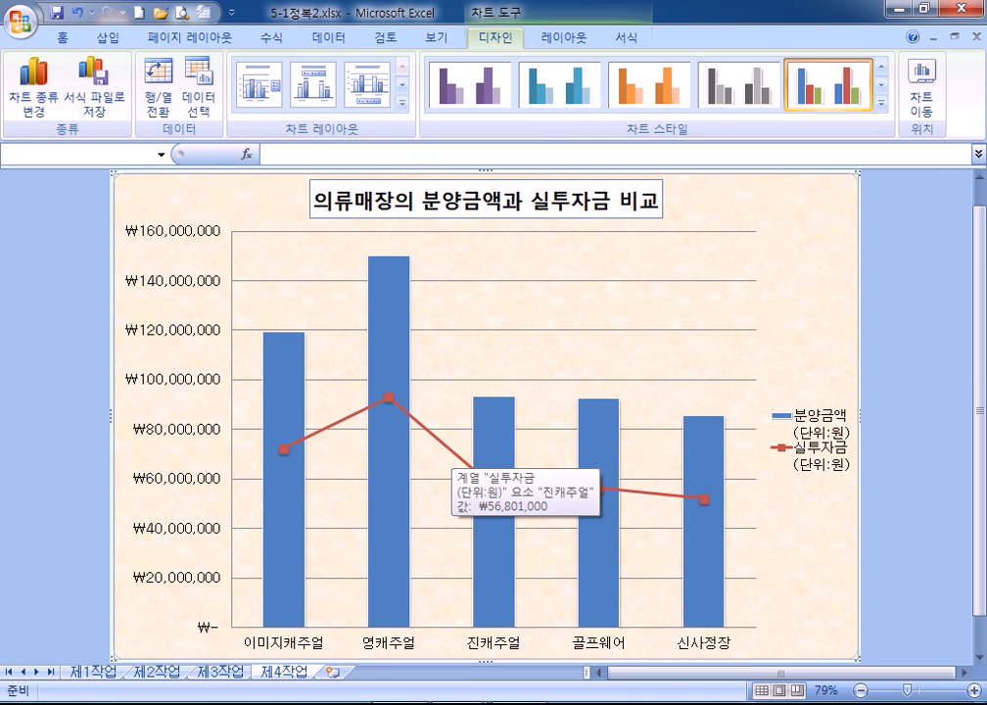
left_click(494, 487)
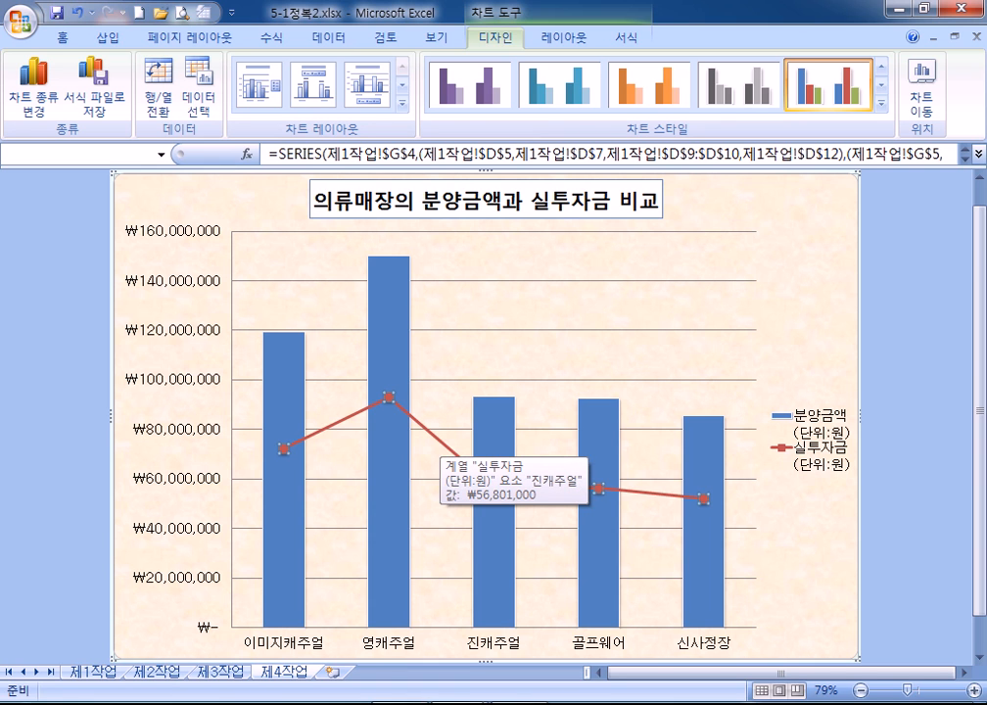
key("ctrl+1")
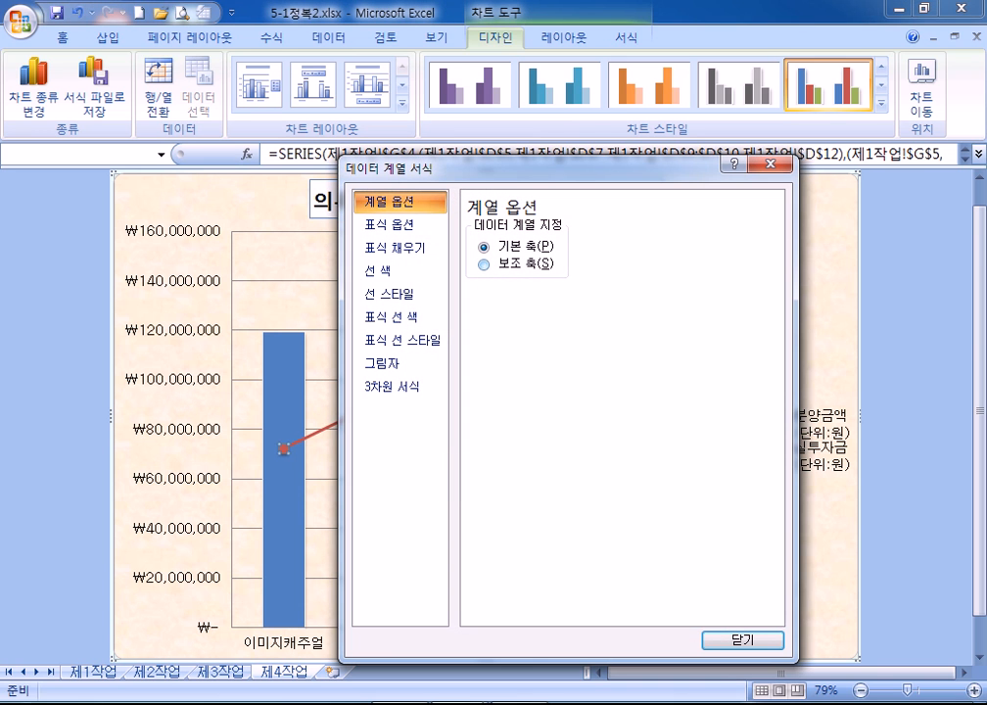
left_click(485, 265)
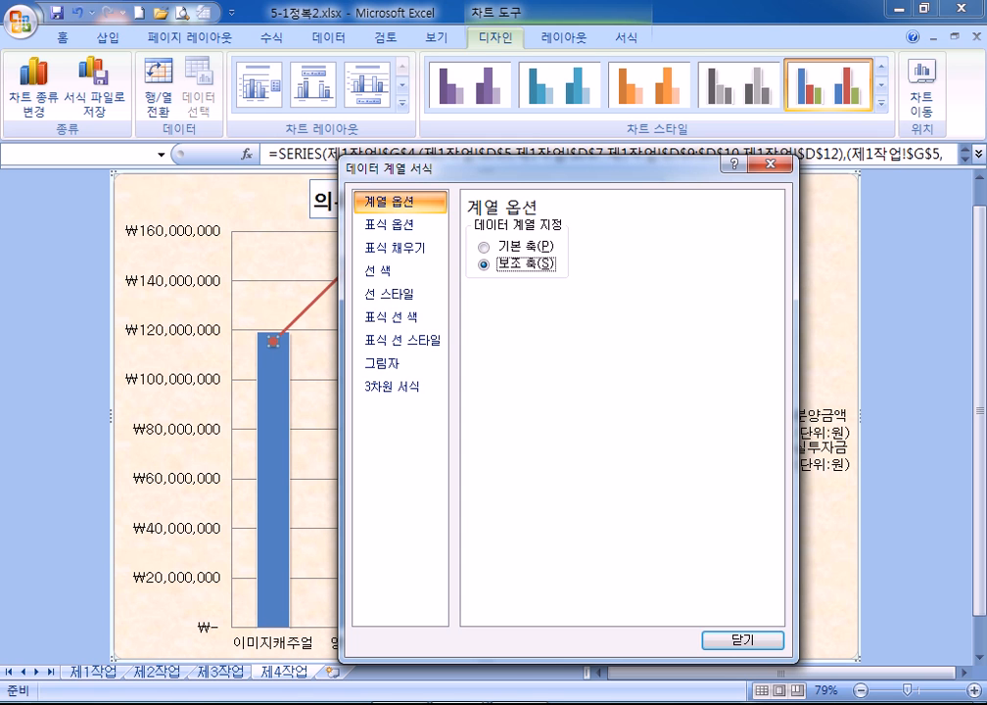
left_click(742, 640)
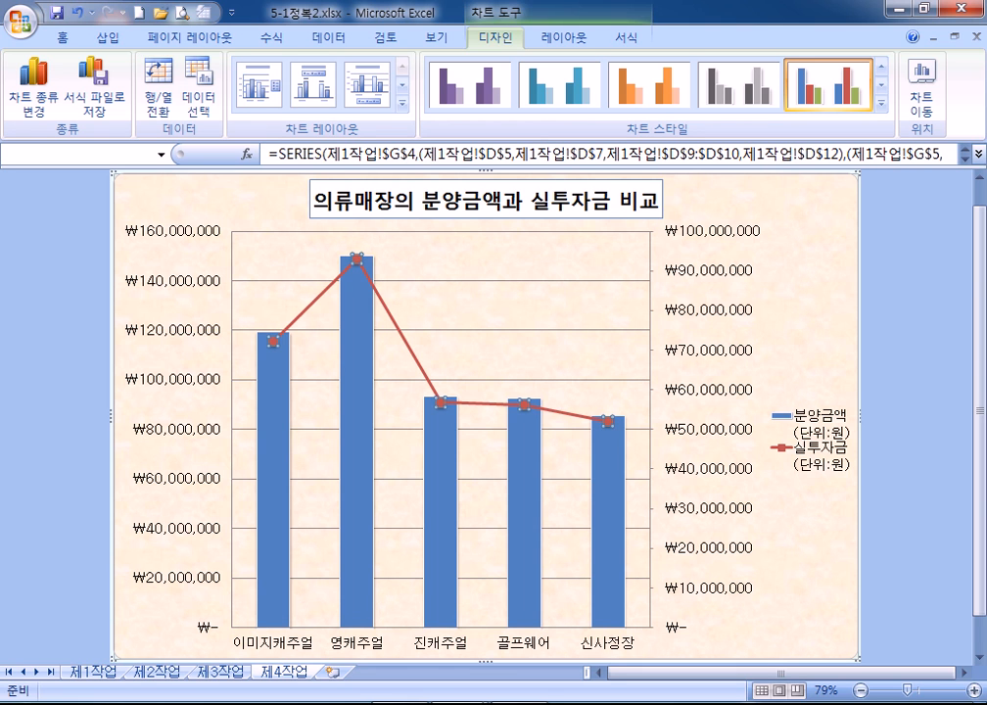
Step: Add a data label to only the 영캐주얼 point of the 실투자금 line series
mouse_move(355, 320)
mouse_move(383, 304)
left_click(306, 367)
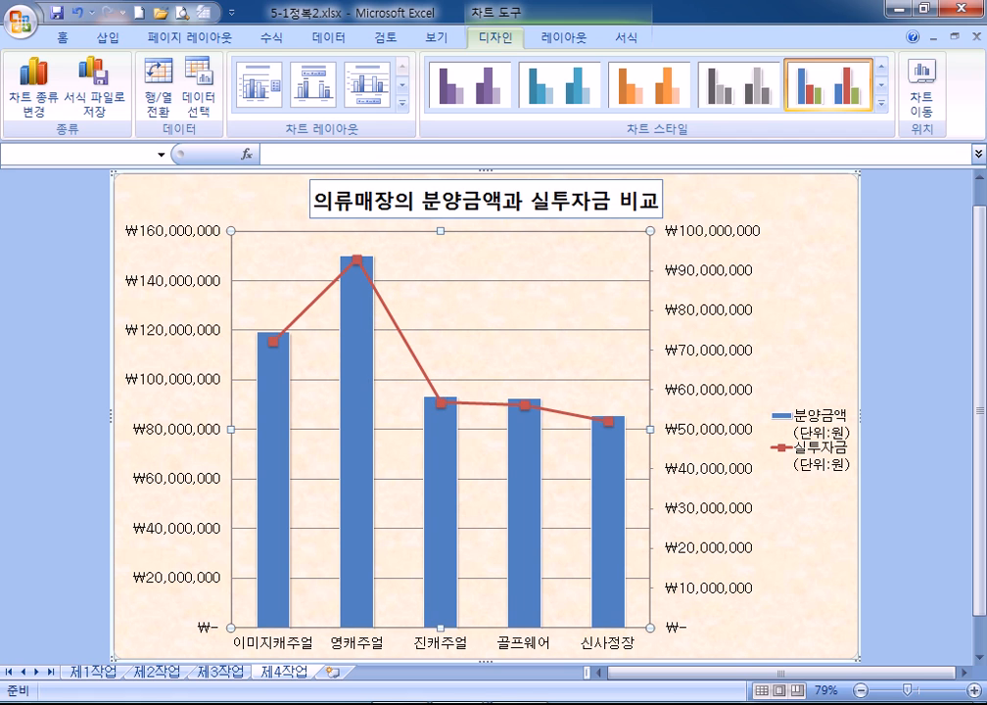
left_click(441, 403)
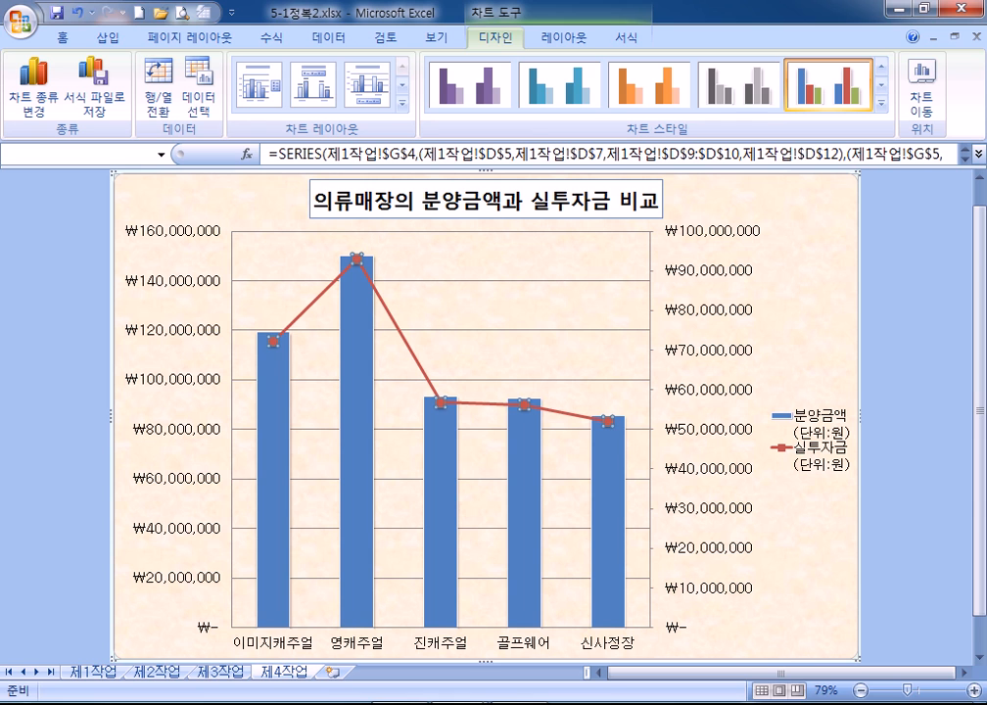
mouse_move(358, 259)
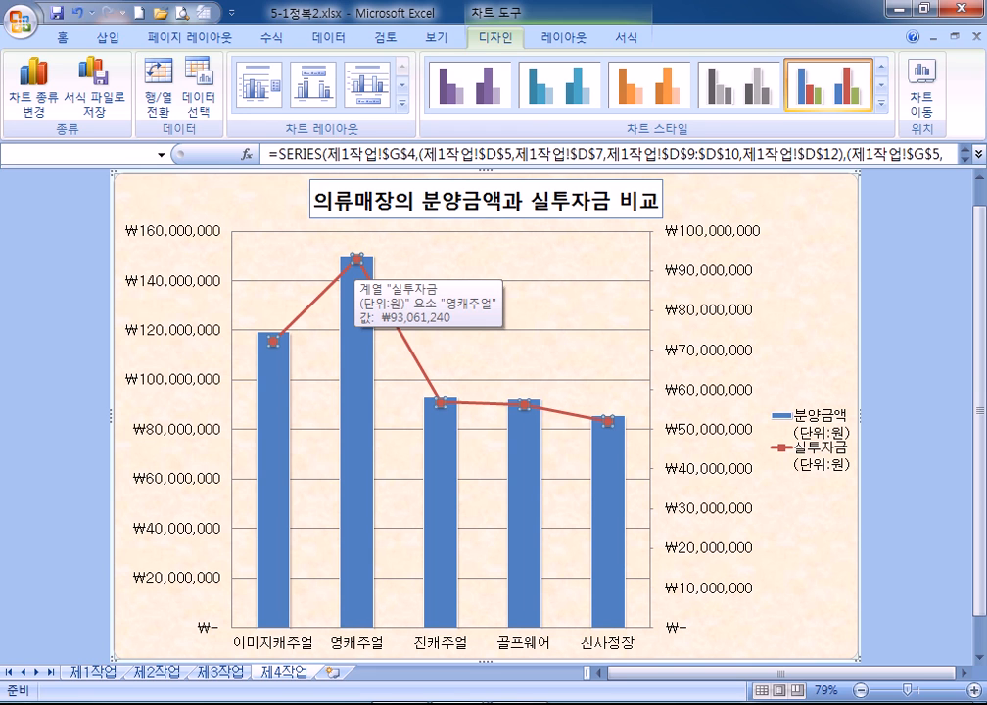
left_click(356, 260)
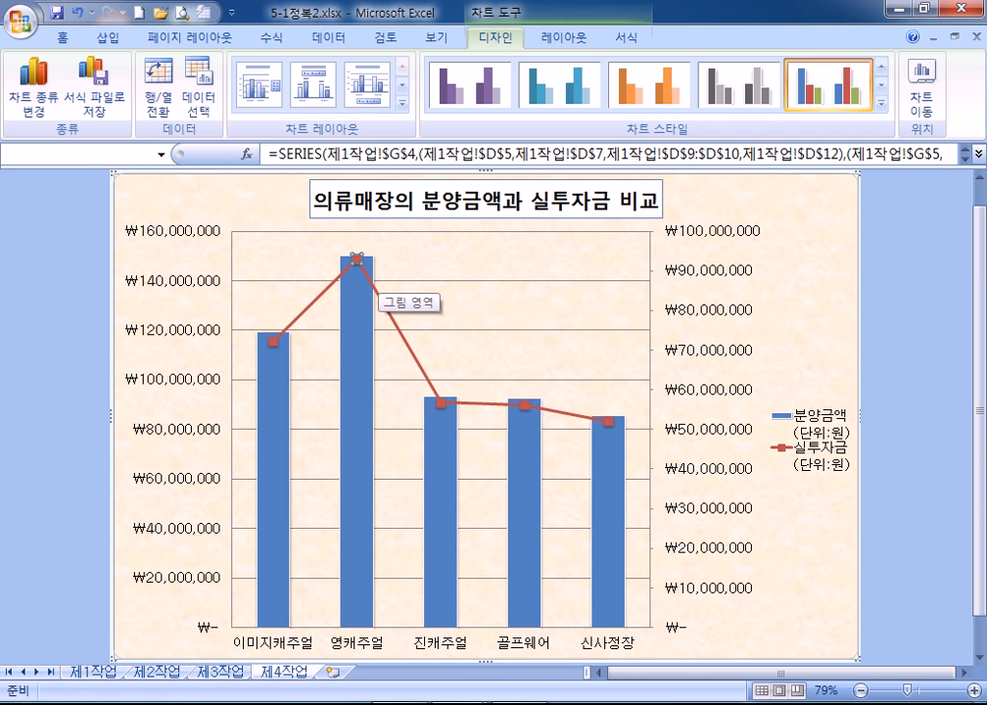
right_click(356, 259)
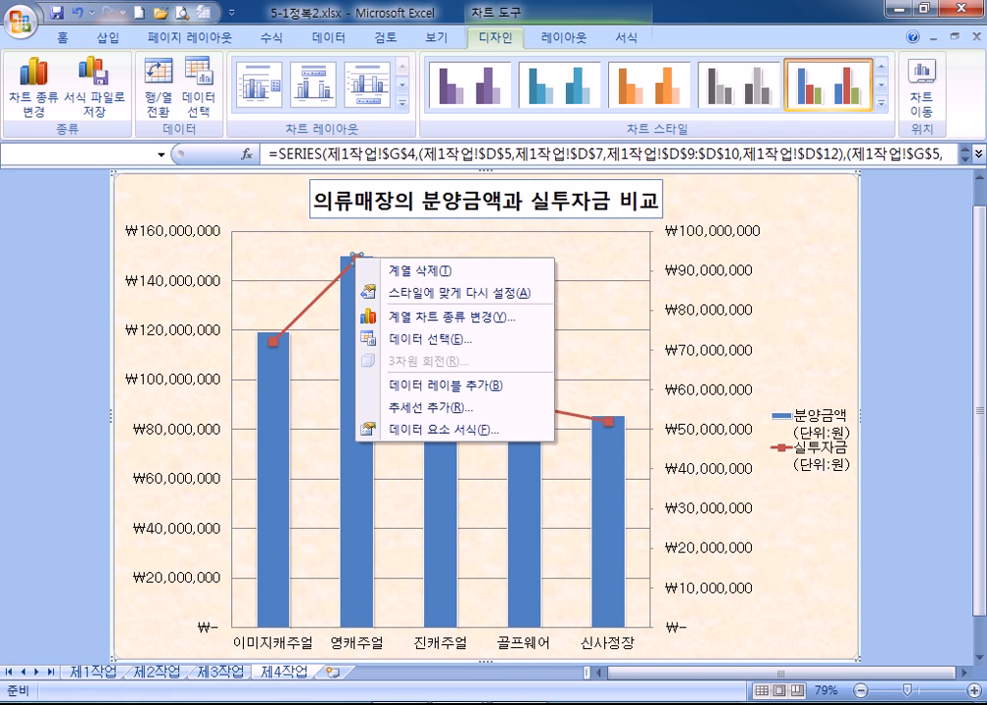
left_click(436, 385)
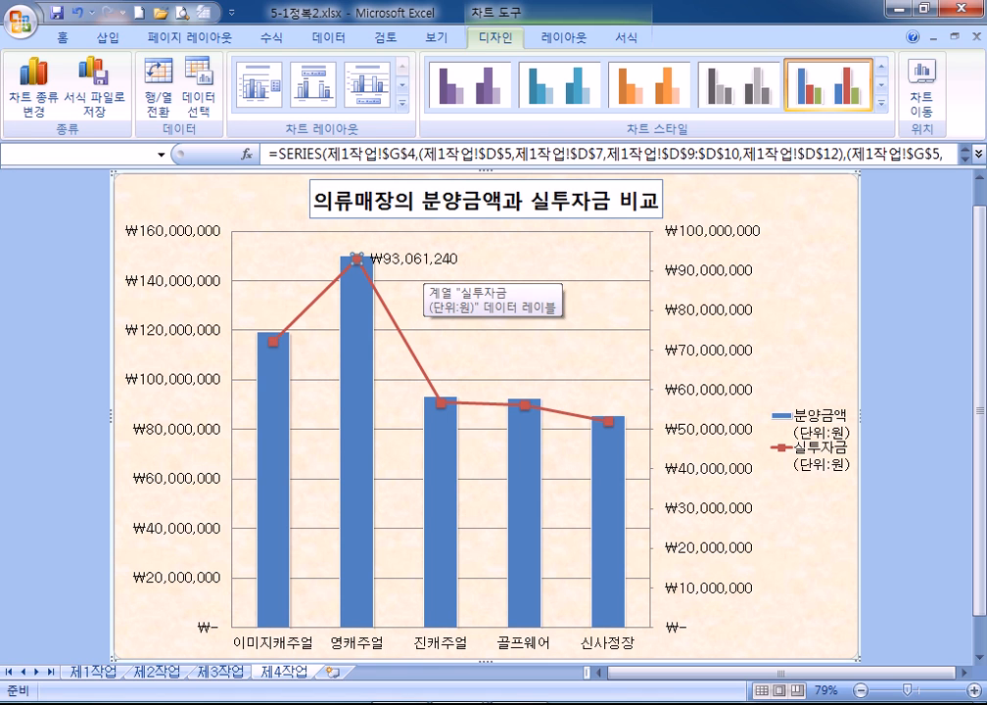
Step: Set the label position of the 영캐주얼 data label to left (왼쪽)
left_click(419, 260)
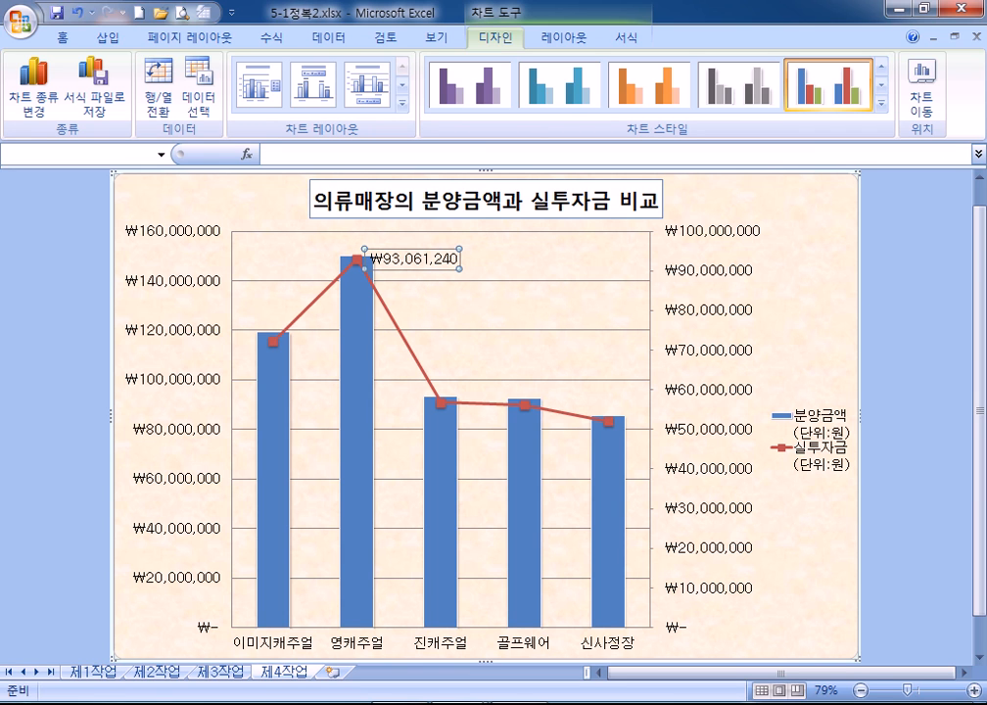
key("ctrl+1")
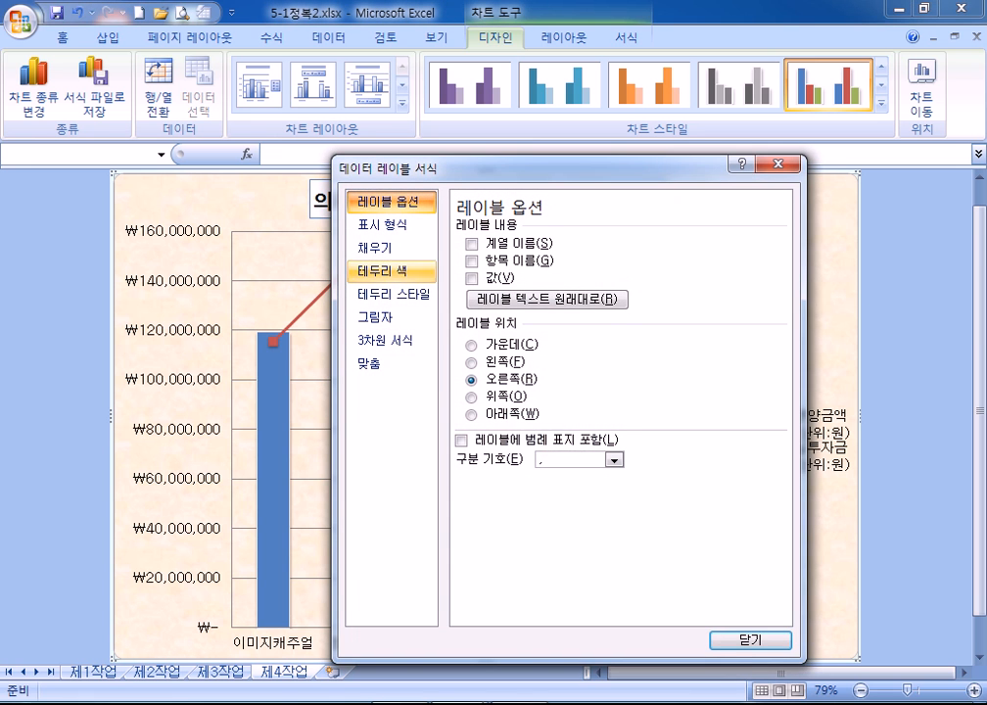
left_click_drag(387, 167, 527, 92)
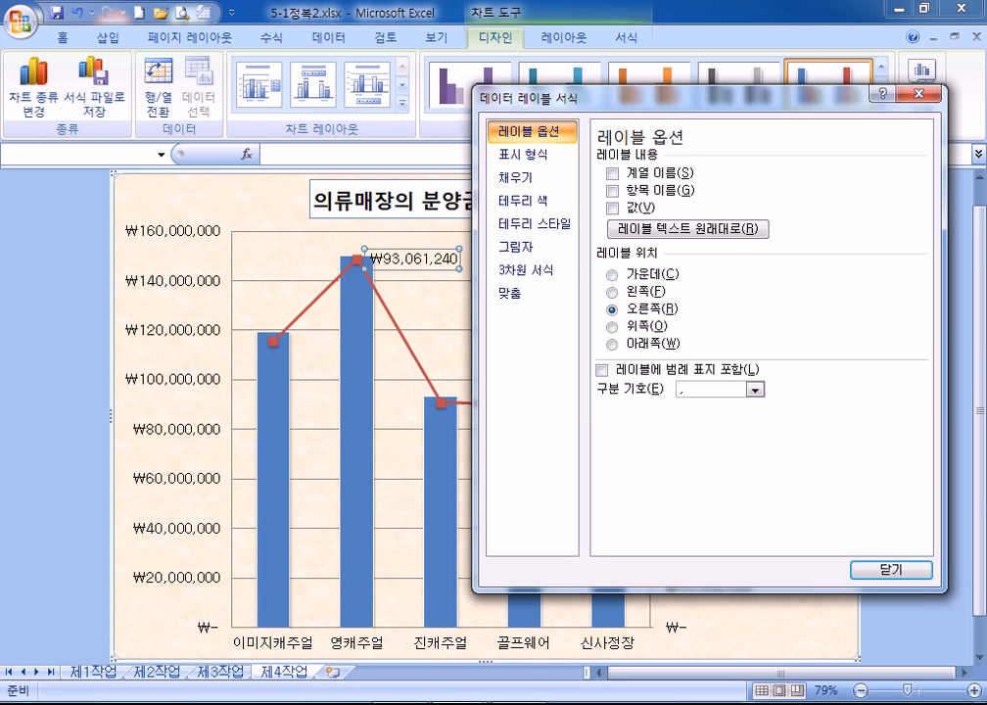
left_click(615, 287)
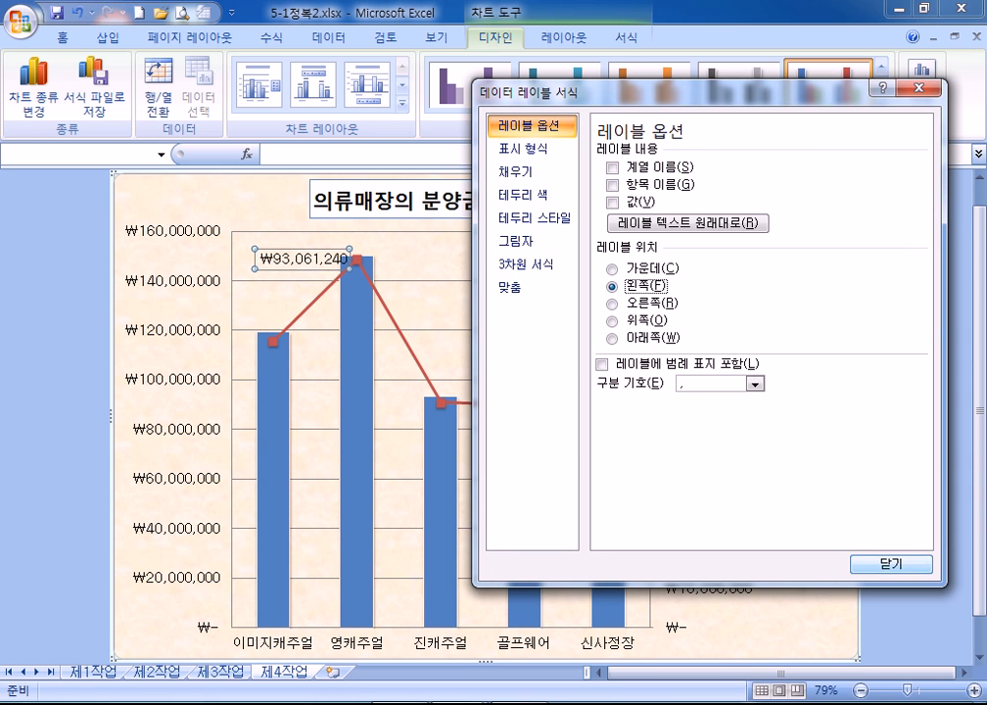
left_click(892, 565)
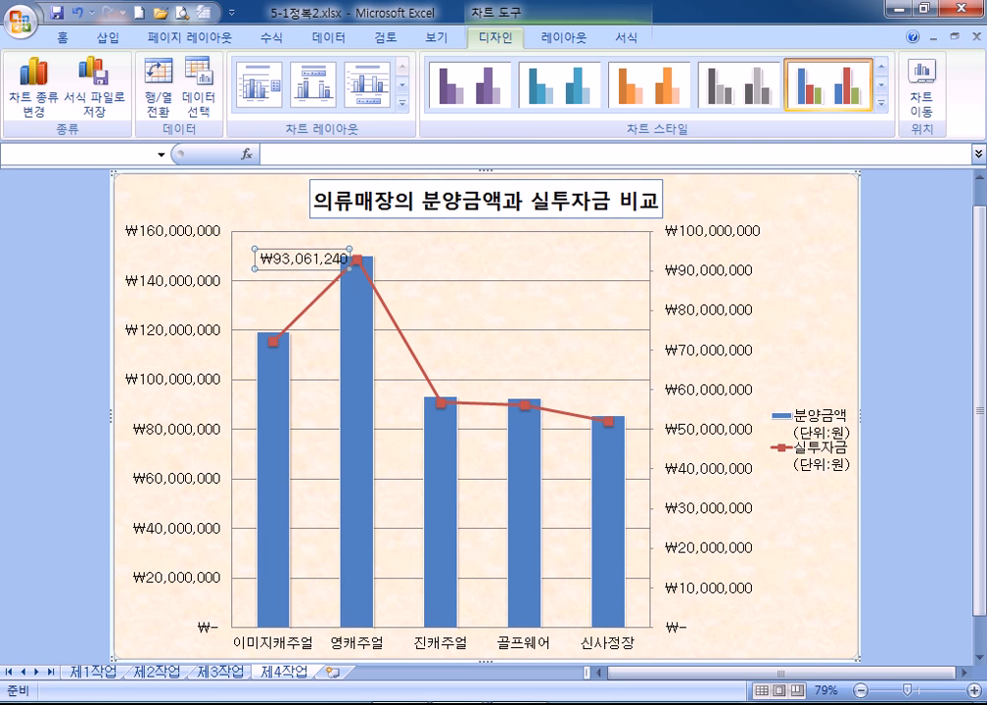
key("ctrl+1")
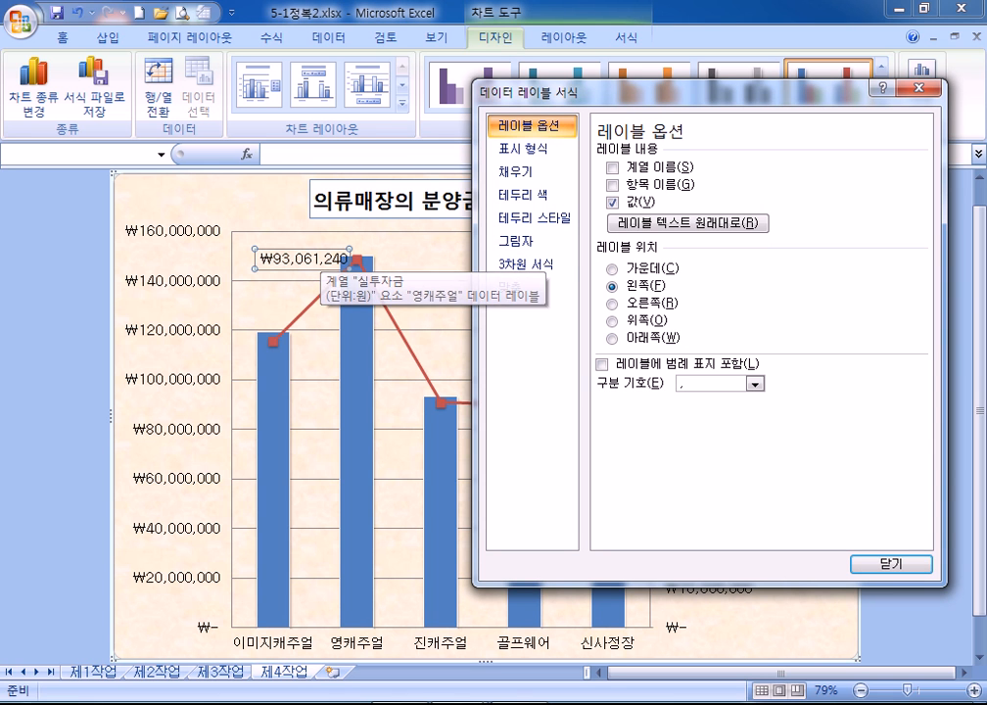
left_click(891, 564)
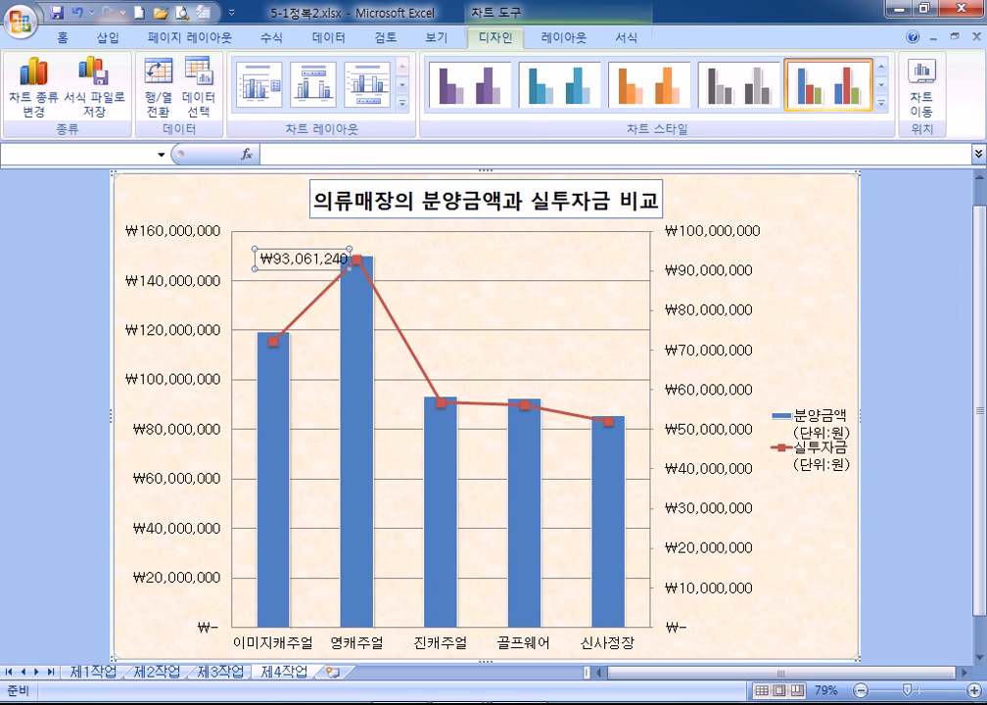
Step: Change the dash type of the primary vertical axis major gridlines to long dash (긴 파선)
left_click(490, 282)
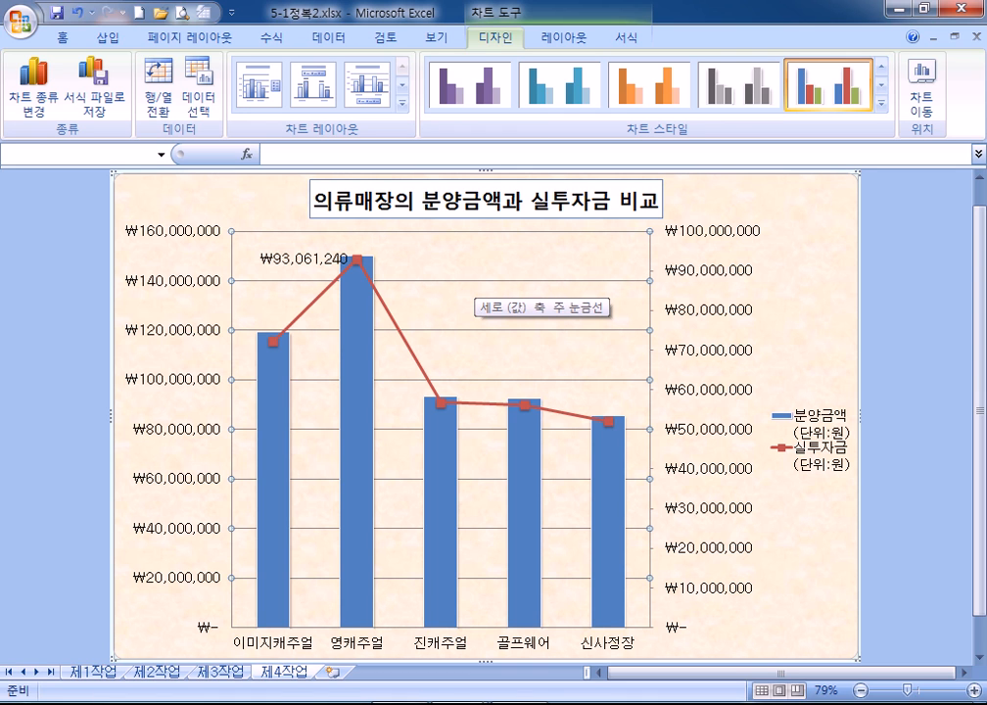
key("ctrl+1")
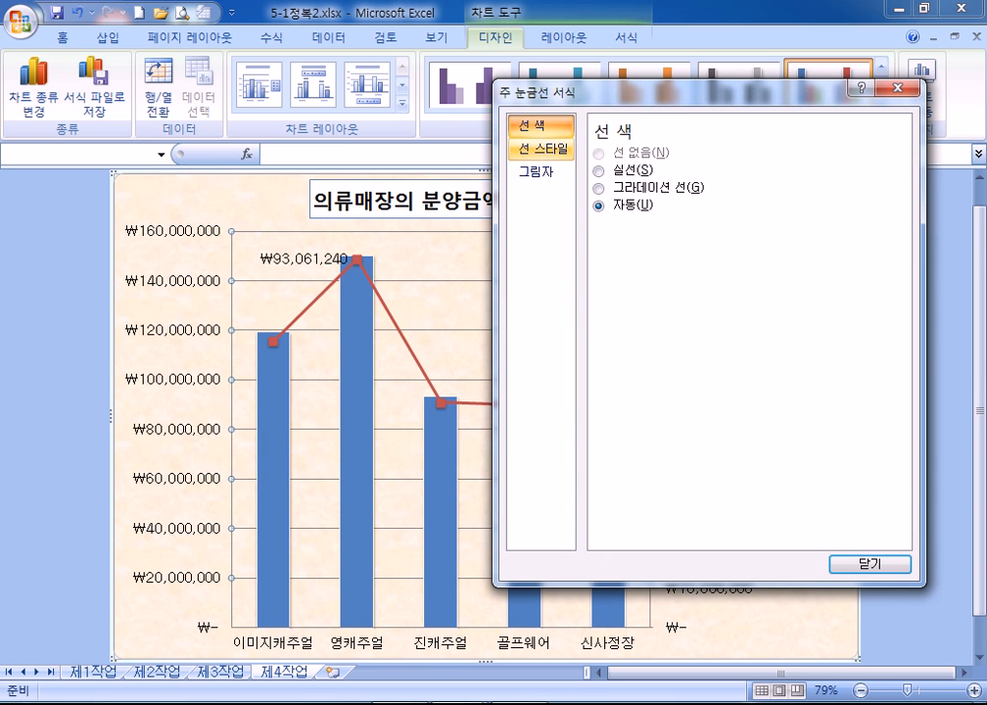
left_click(538, 149)
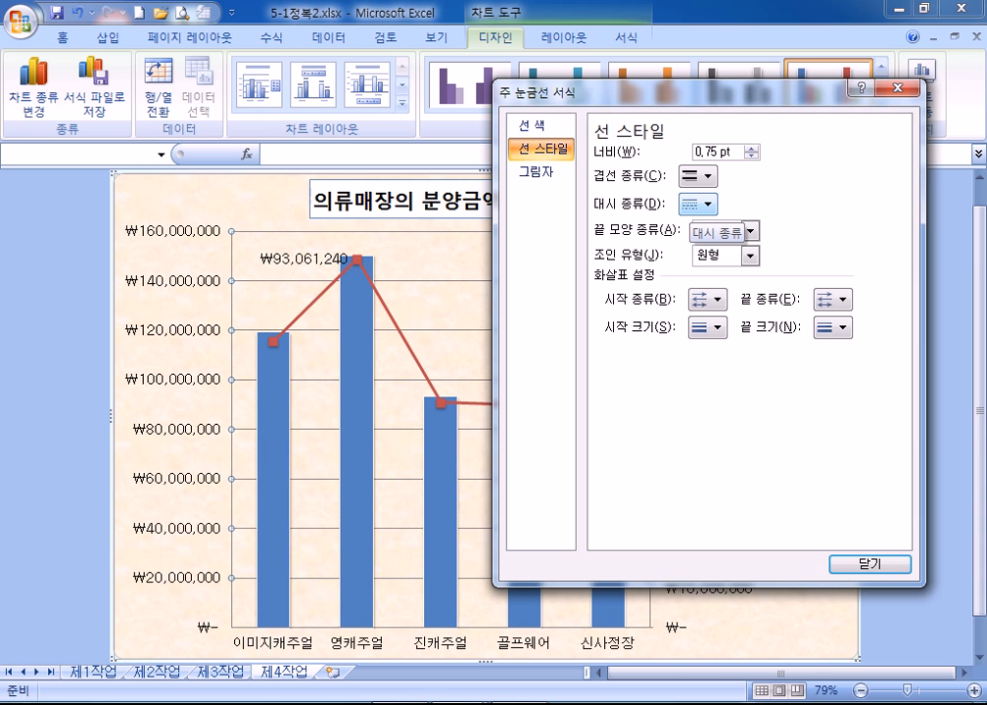
left_click(703, 204)
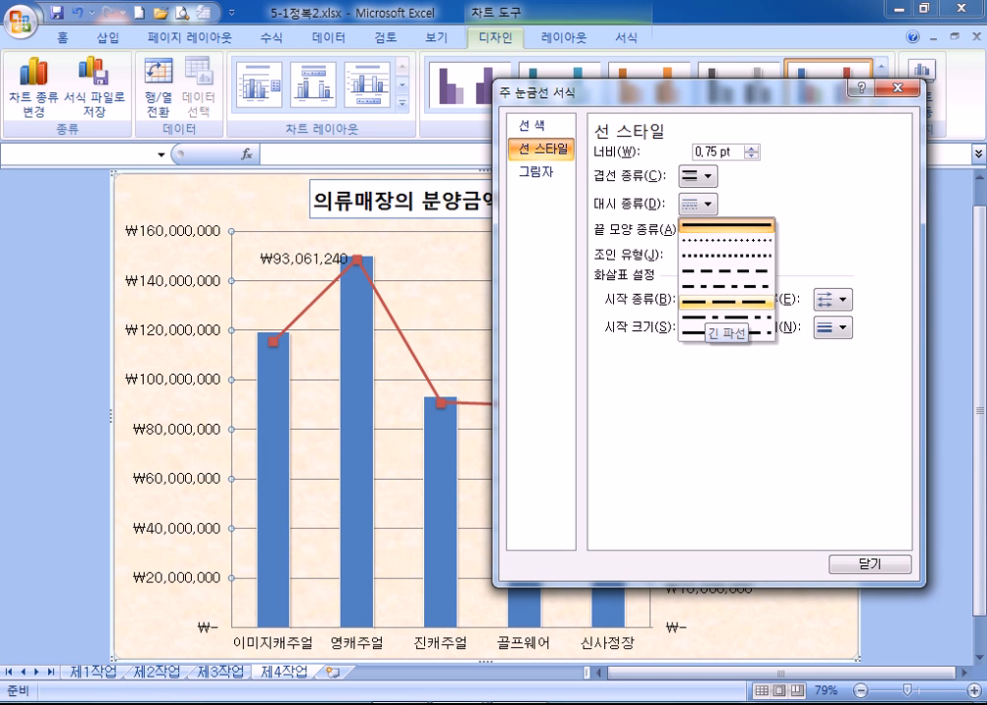
left_click(704, 304)
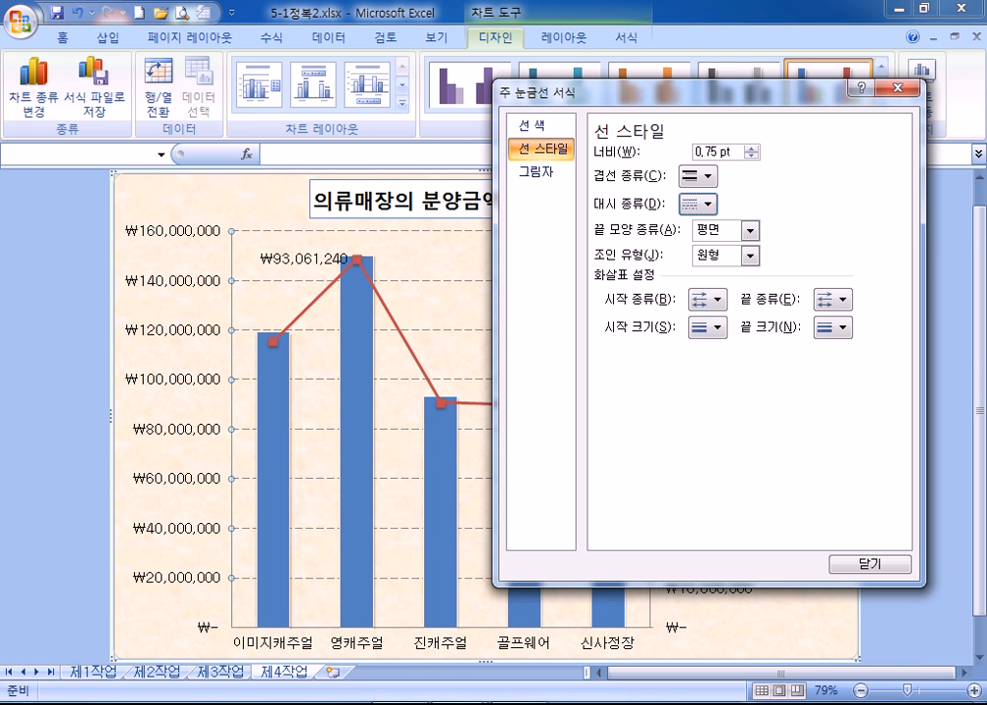
Step: Fix the primary vertical axis maximum at 200000000 and its major unit at 40000000
left_click_drag(637, 92, 592, 310)
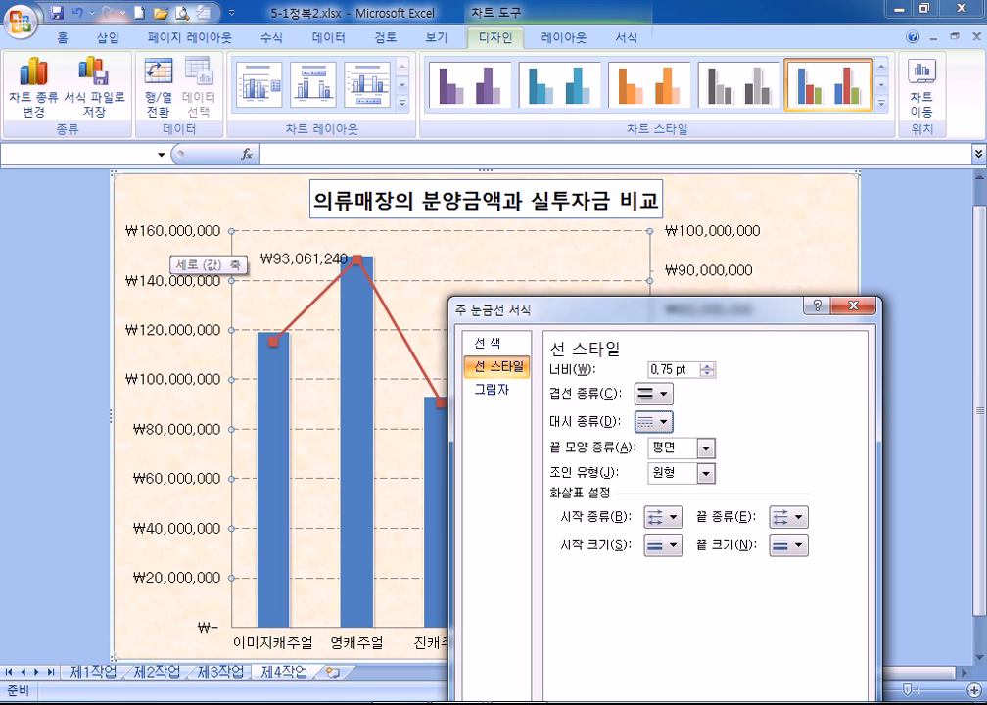
left_click_drag(588, 310, 553, 152)
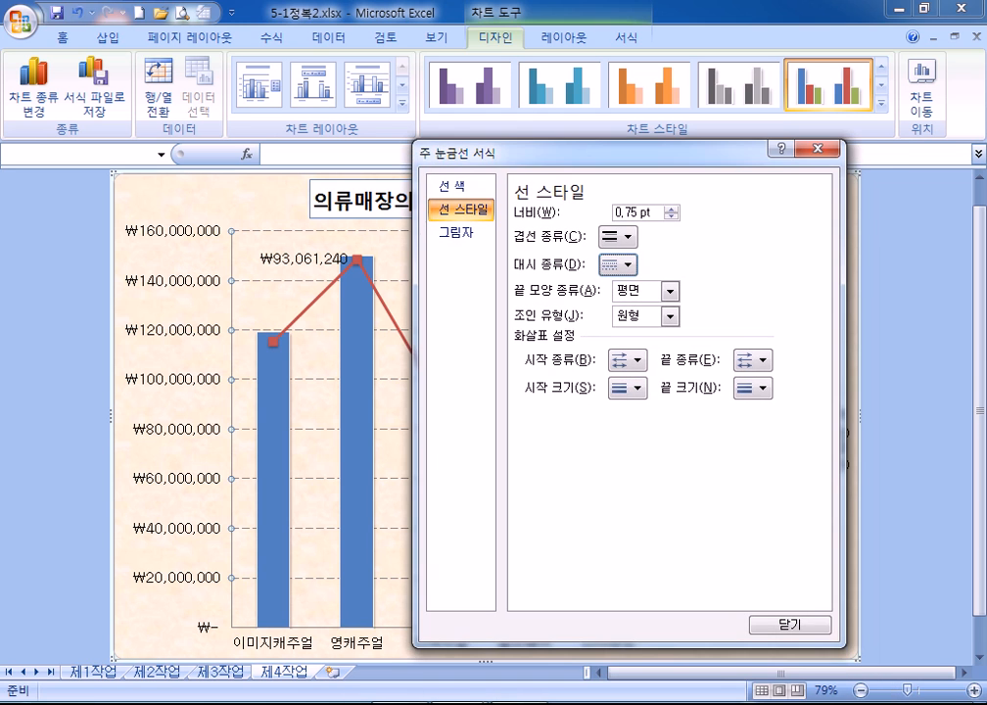
left_click(174, 380)
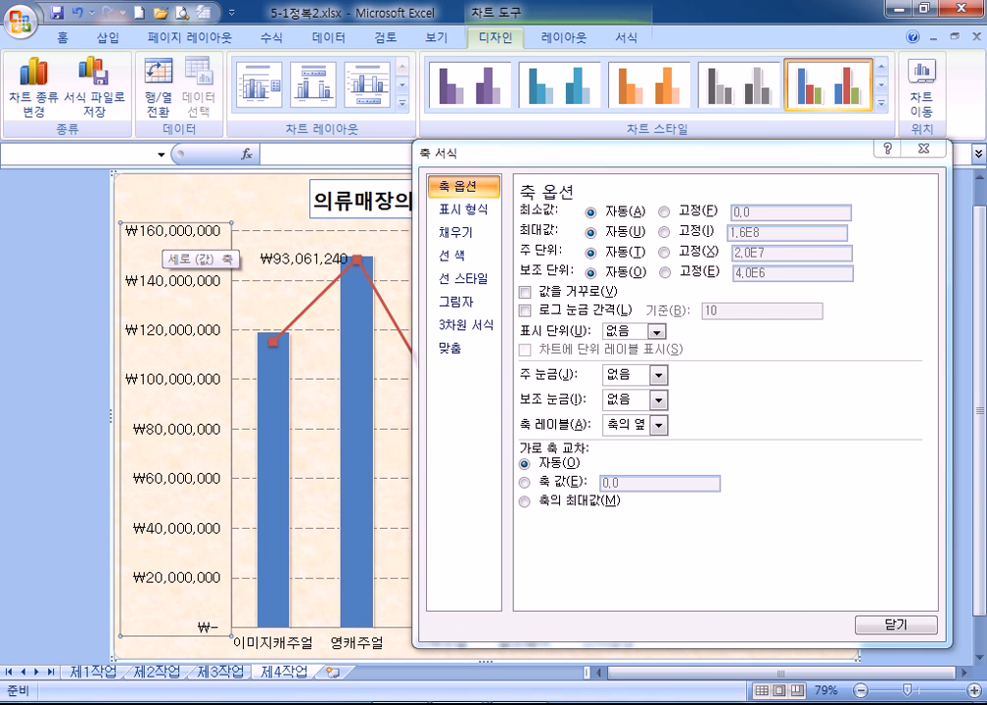
left_click_drag(588, 152, 454, 130)
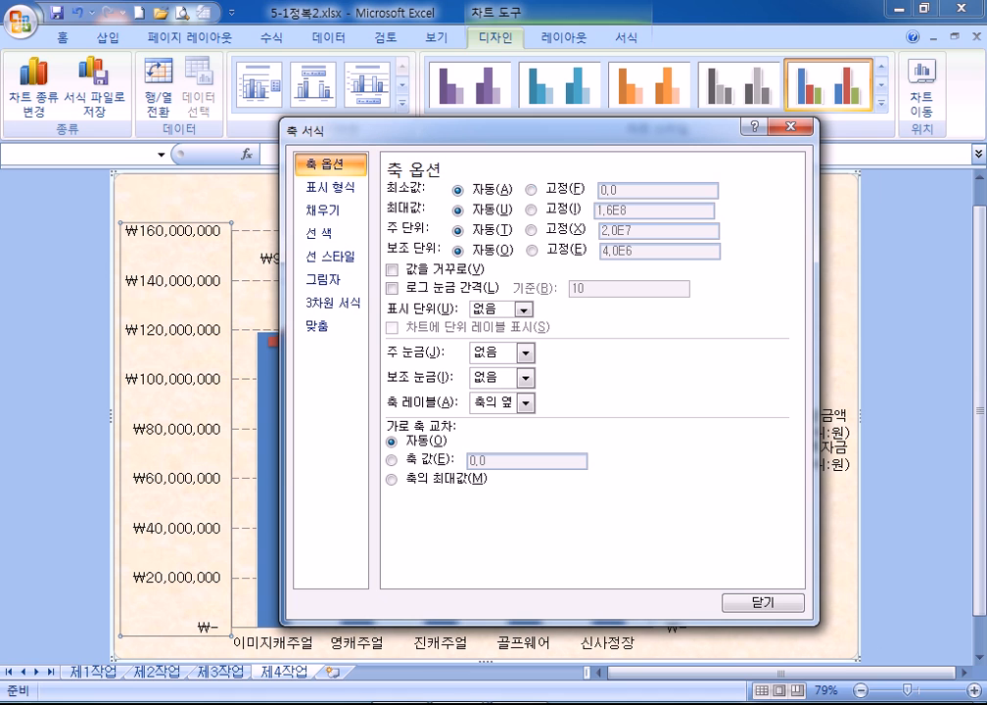
left_click(531, 209)
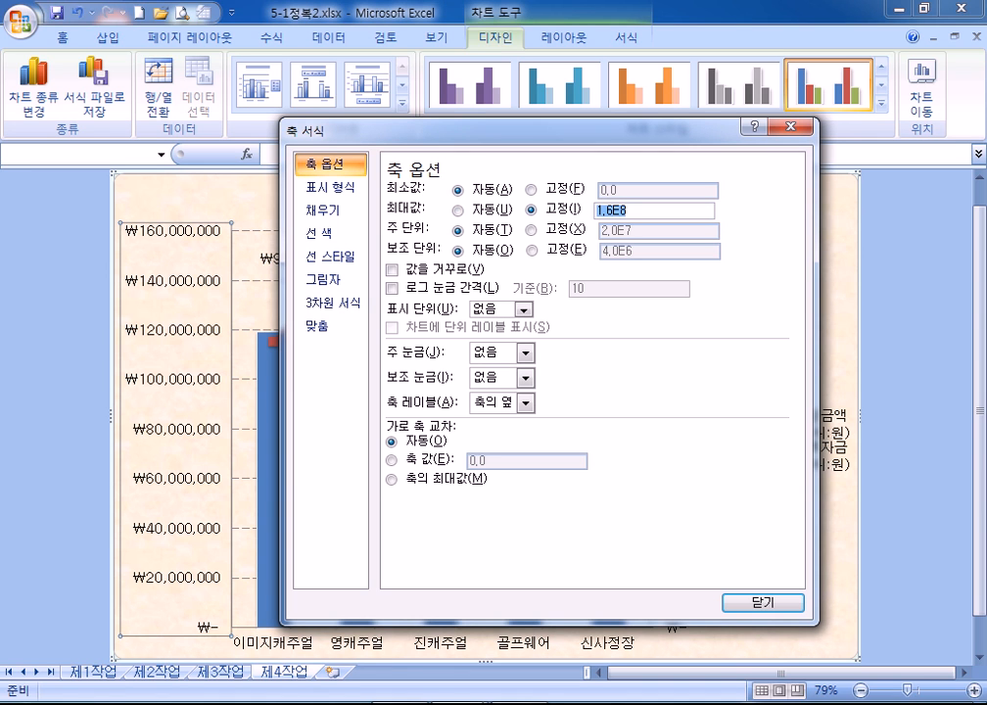
type("200000000")
left_click(530, 229)
key("Tab")
type("40000000")
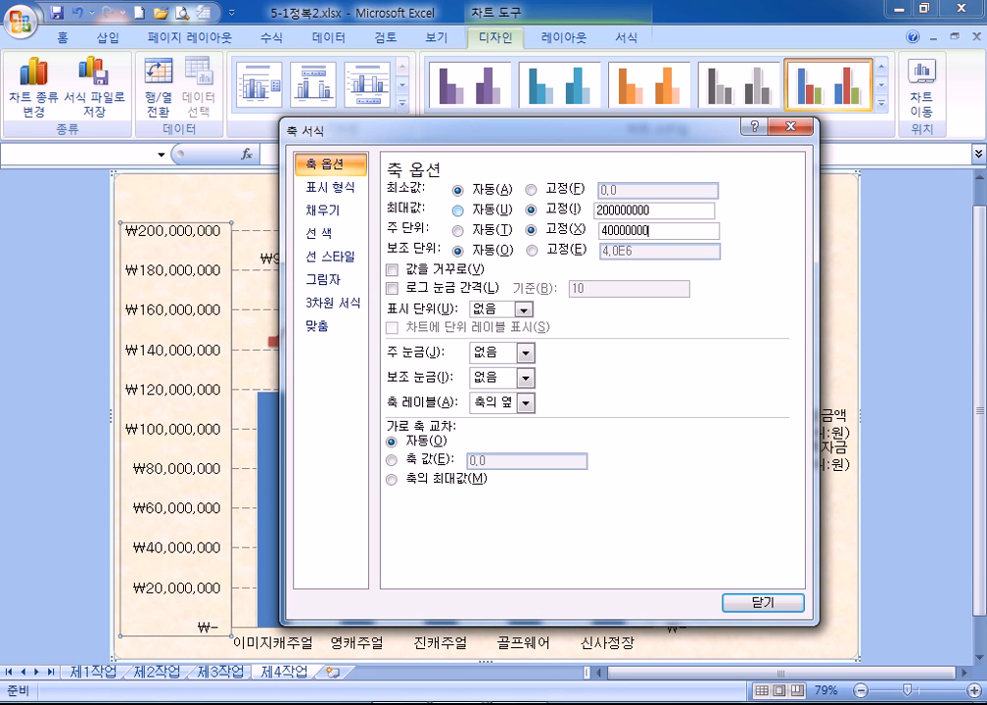
key("shift+Tab")
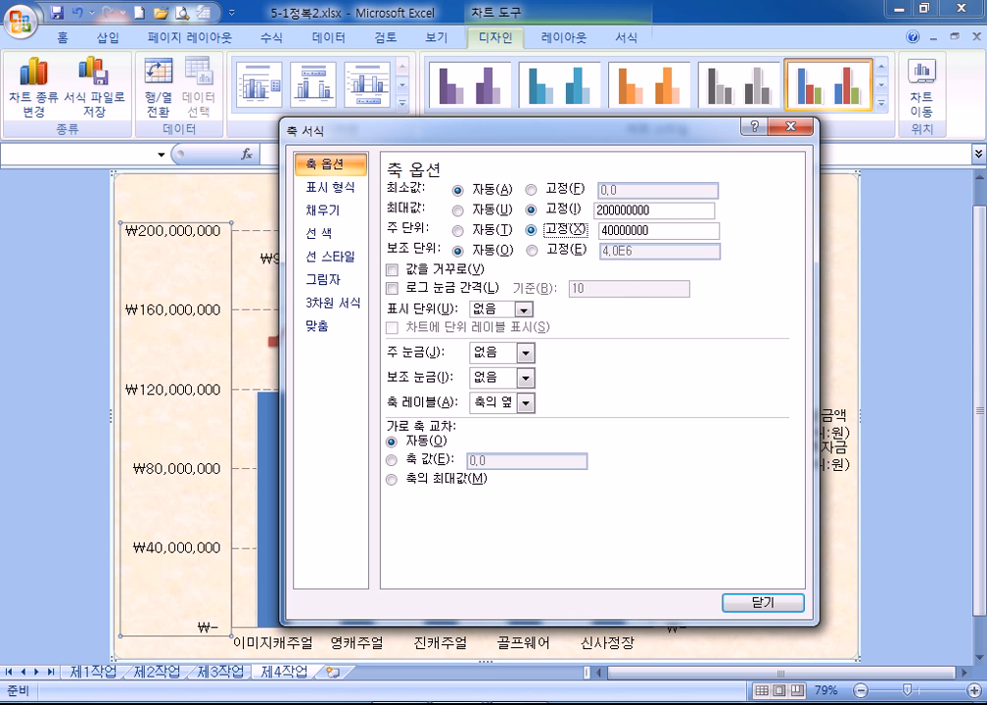
Step: Fix the major unit (주 단위) of the secondary vertical axis at 2.0E7
left_click_drag(549, 129, 341, 89)
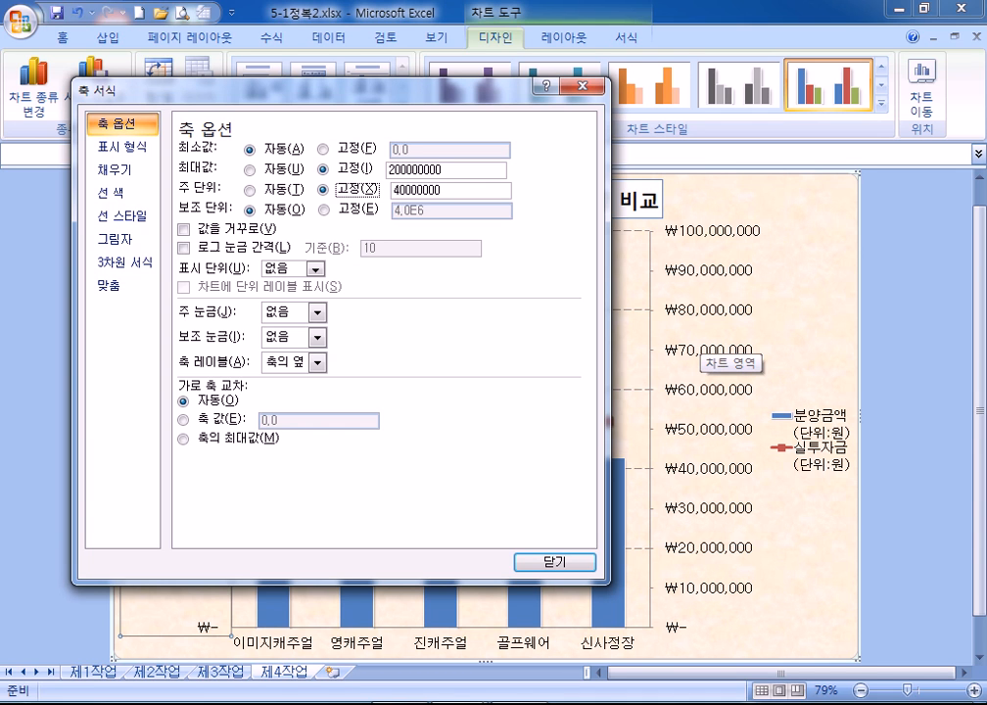
left_click(710, 350)
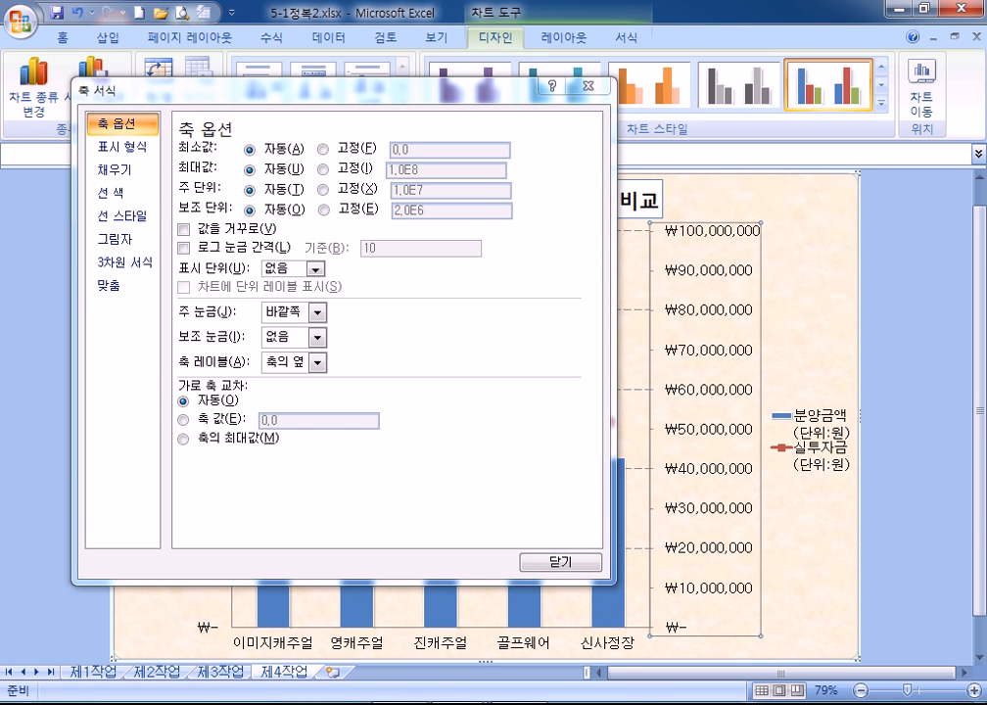
left_click(324, 188)
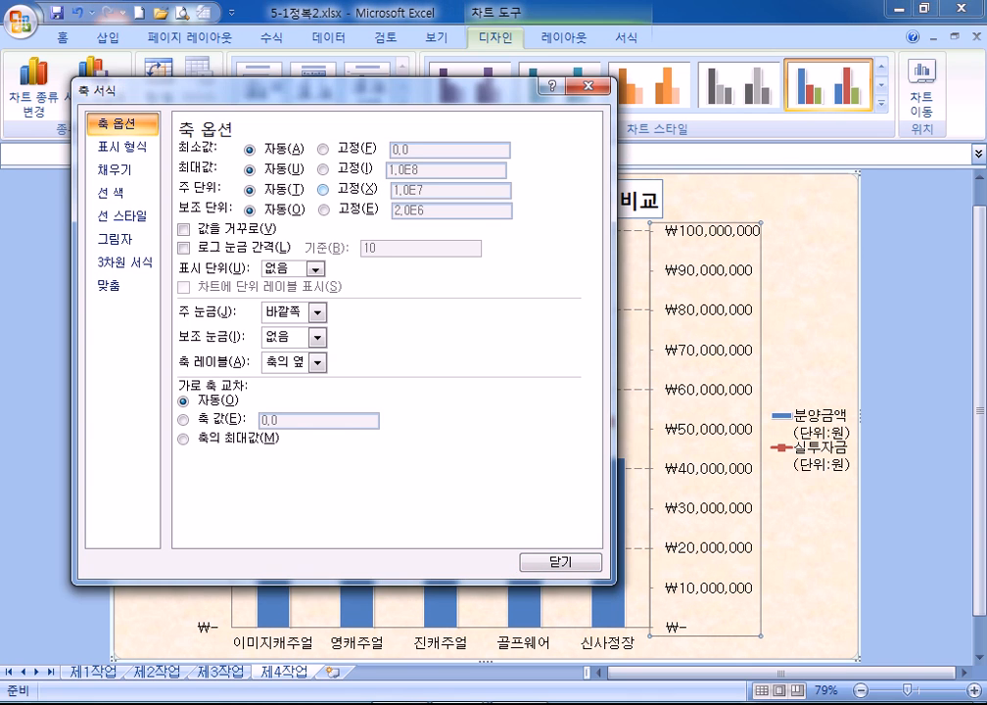
left_click(395, 189)
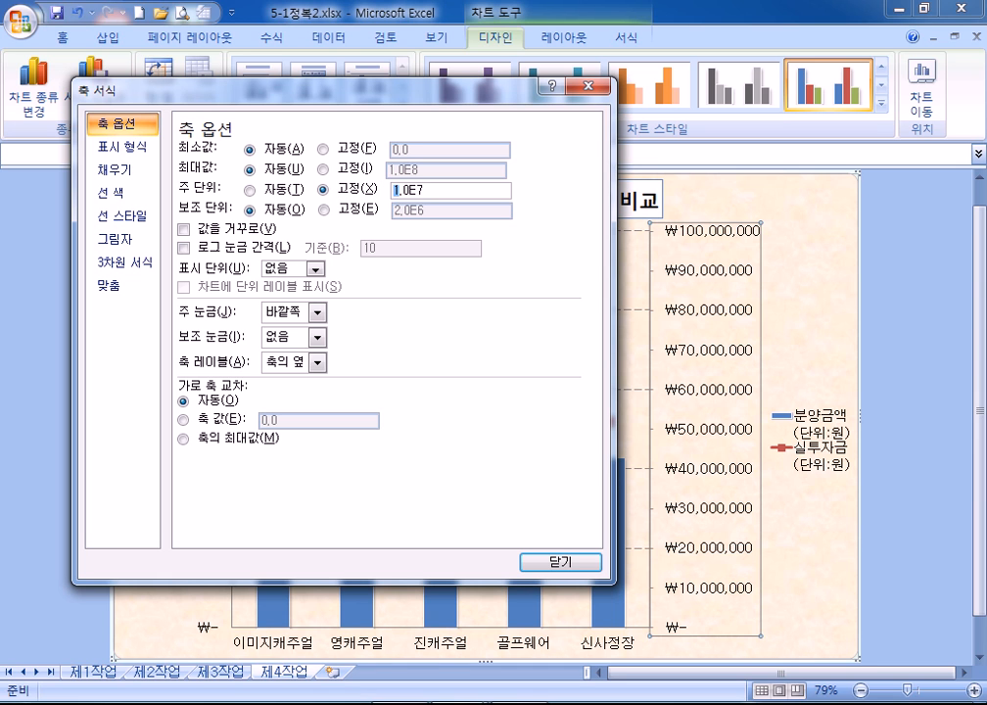
type("2")
key("Tab")
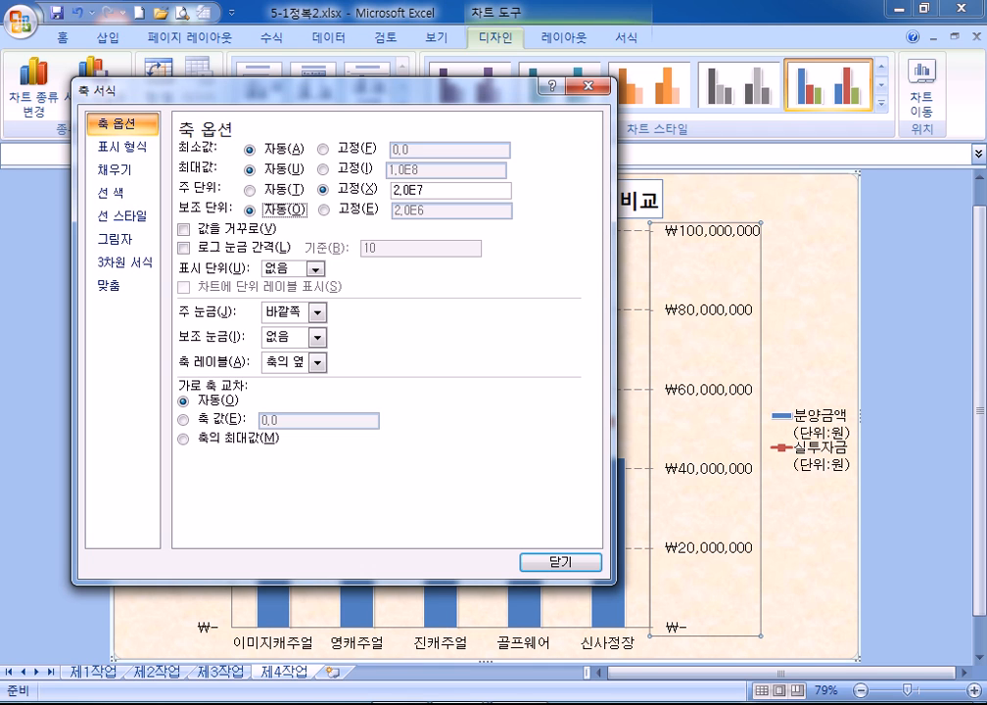
Step: Copy the secondary axis major unit value and paste it into a new Notepad (메모장) document
key("shift+Tab")
key("ctrl+c")
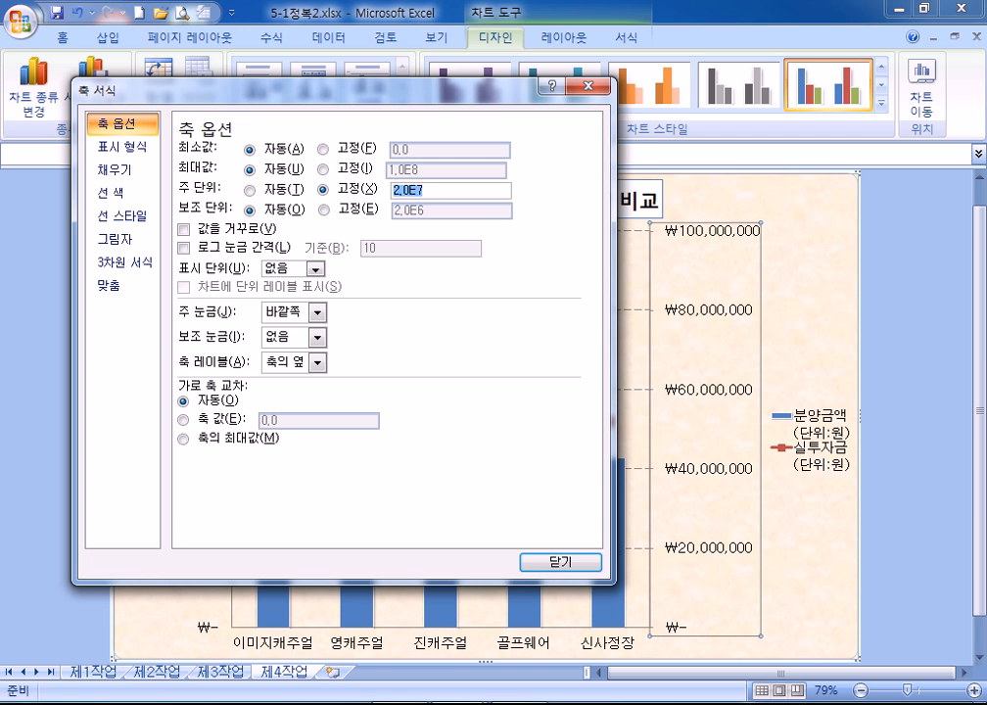
key("super")
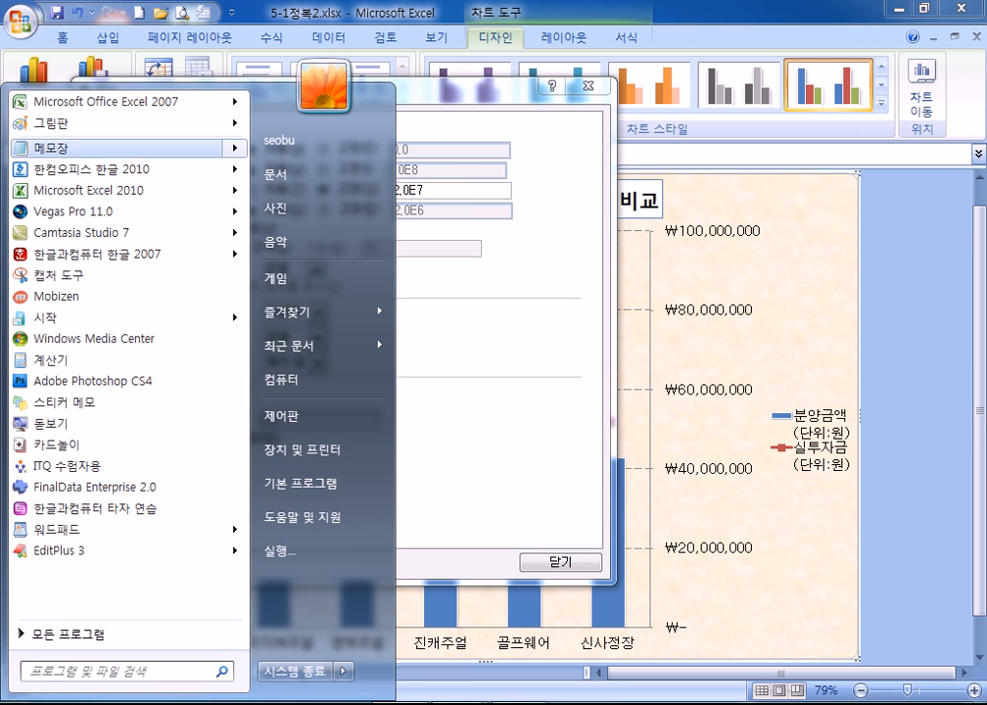
left_click(51, 149)
key("ctrl+v")
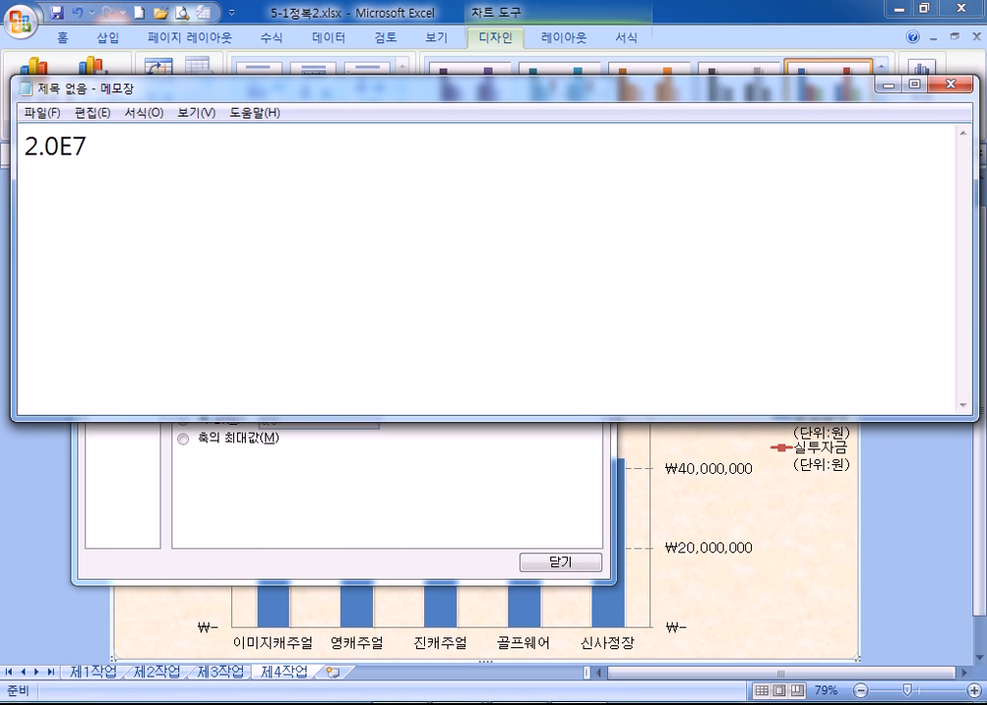
Step: Paste a second 2.0E7 line below the first and change the first line to 1.0E8
key("Return")
key("ctrl+v")
key("Home")
key("Up")
type("1")
key("Delete")
key("End")
key("Left")
type("8")
key("Delete")
Step: Add the explanation ": 1 * 10의 8승" after 1.0E8 on the first line
type(": 1")
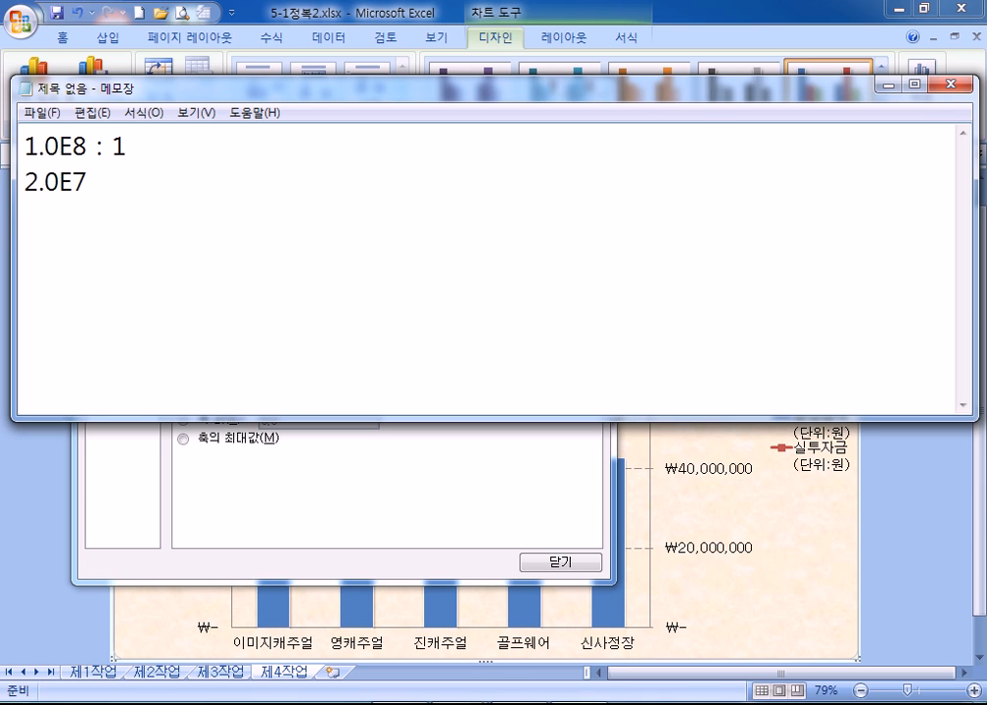
type(" * 10DML")
key("BackSpace")
key("BackSpace")
key("BackSpace")
key("BackSpace")
key("Hangul")
type("의 8승")
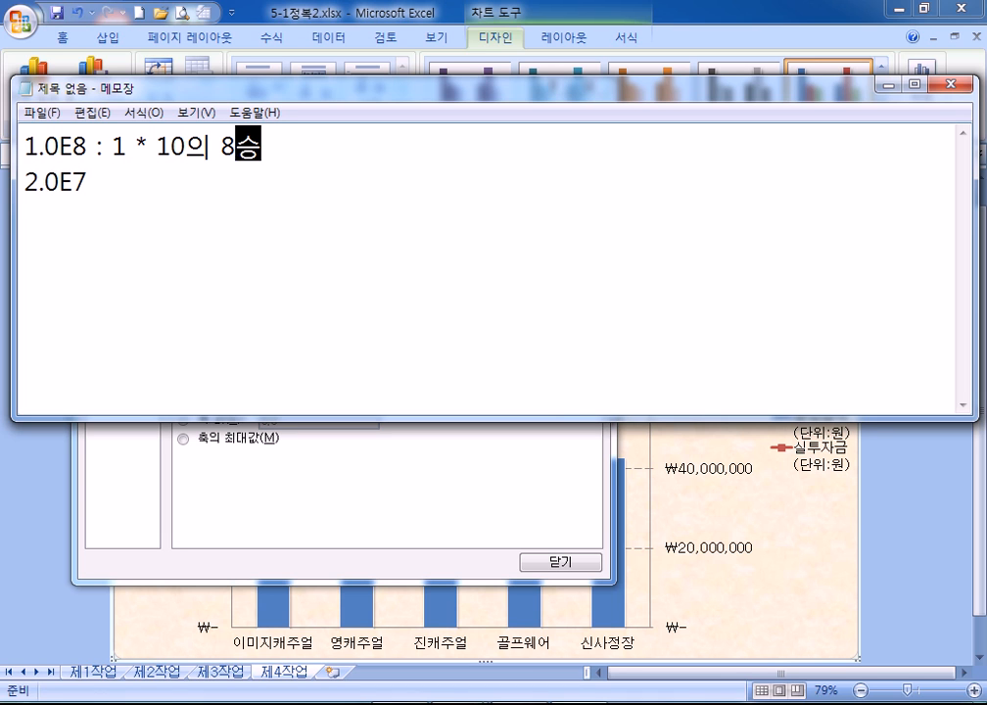
Step: Add the explanation ": 2 * 10의 7승" after 2.0E7 on the second line
key("Down")
type(":")
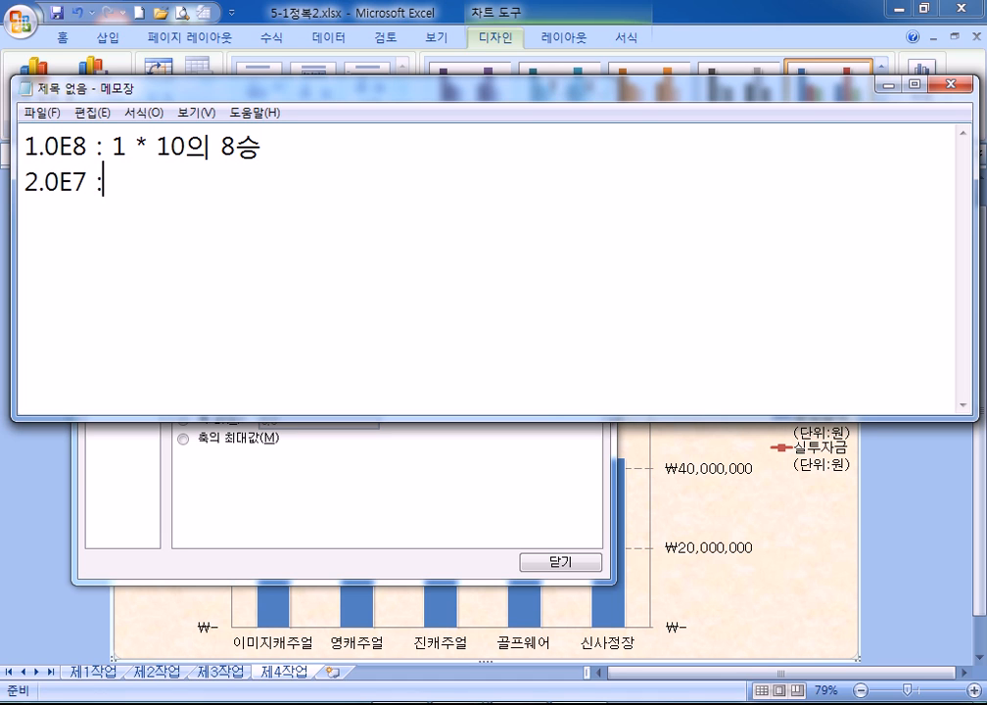
type(" 2 * 10우")
key("BackSpace")
type("의 ")
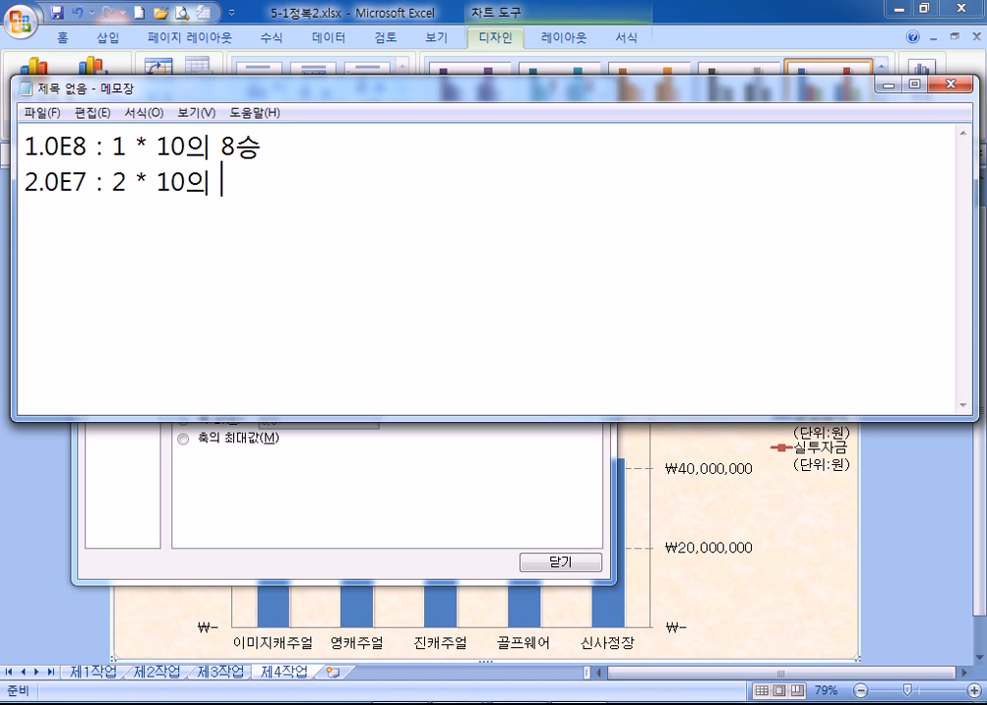
type("7승")
Step: Append "= 100,000,000" with thousands separators to the end of the 1.0E8 line
left_click(262, 147)
type("= ")
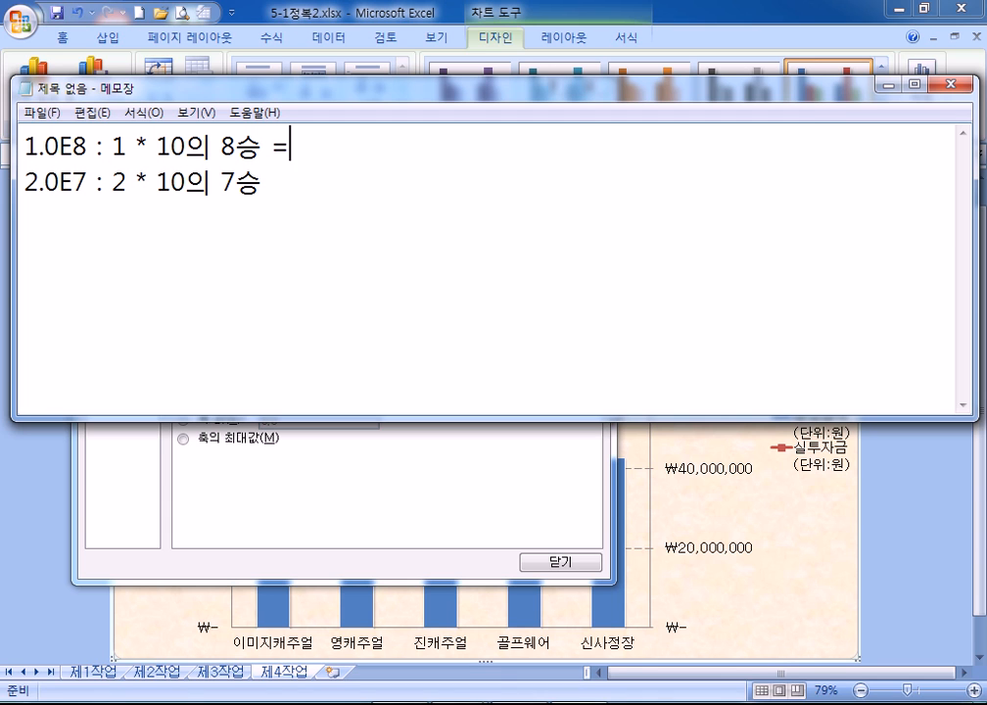
type("10")
type("0000000")
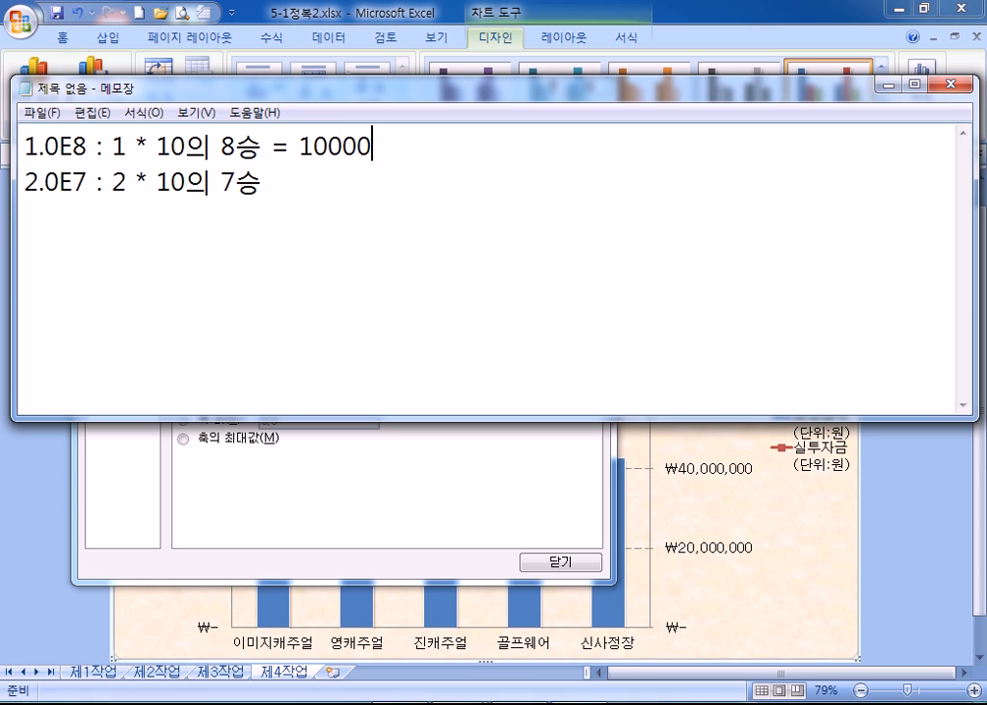
key("Left")
key("Left")
key("Left")
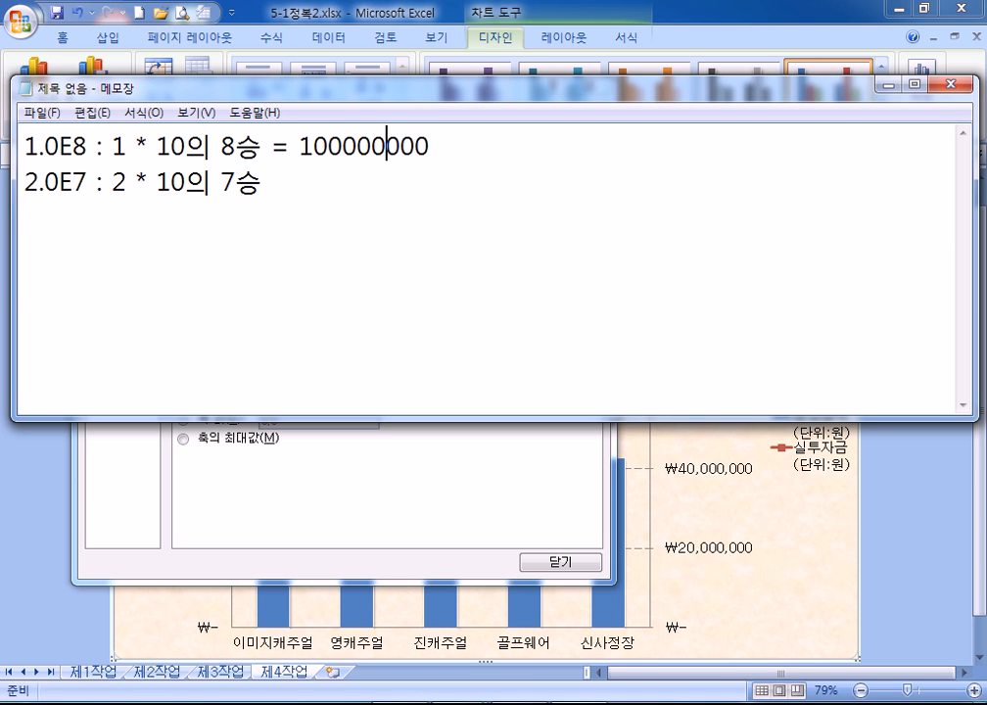
type(",")
key("Left")
key("Left")
key("Left")
key("Left")
type(",")
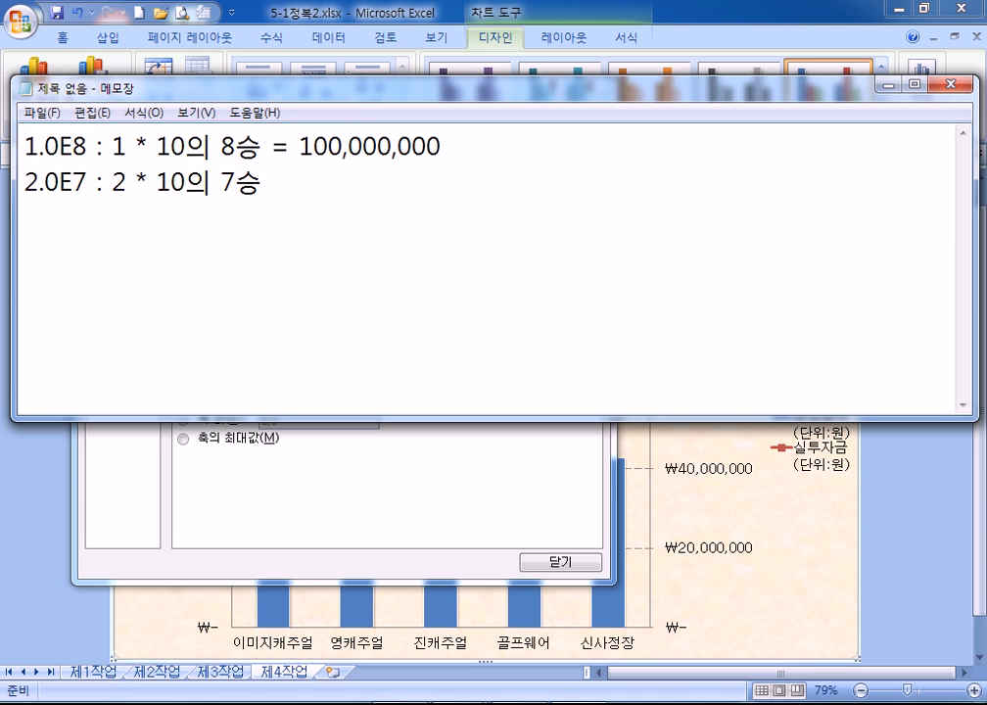
Step: Append "= 20,000,000" to the 2.0E7 line and move the note window off the axis values in the 축 서식 dialog
key("Down")
type("= 20,000,000")
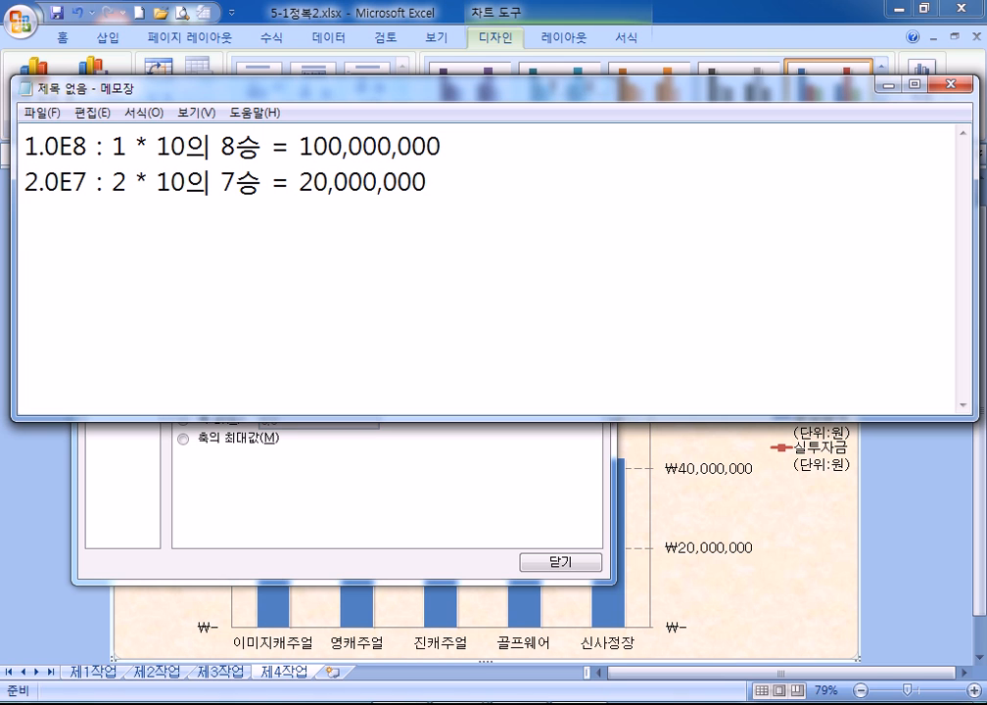
left_click_drag(441, 89, 470, 223)
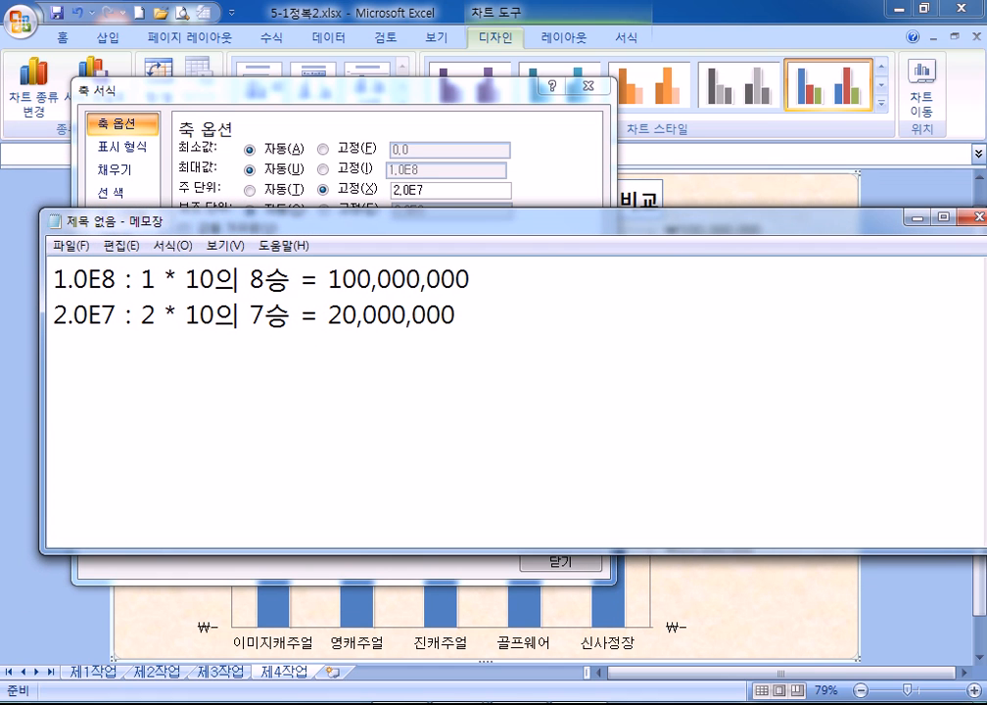
Step: Switch the secondary axis major unit to automatic and back to a fixed 2.0E7
left_click(250, 189)
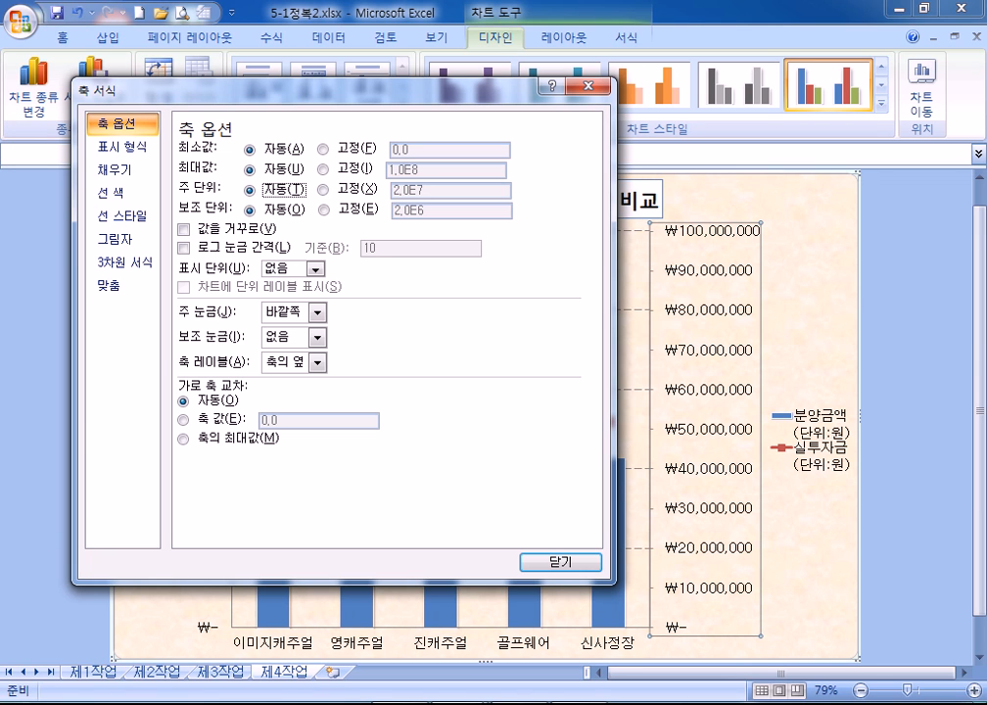
left_click(323, 189)
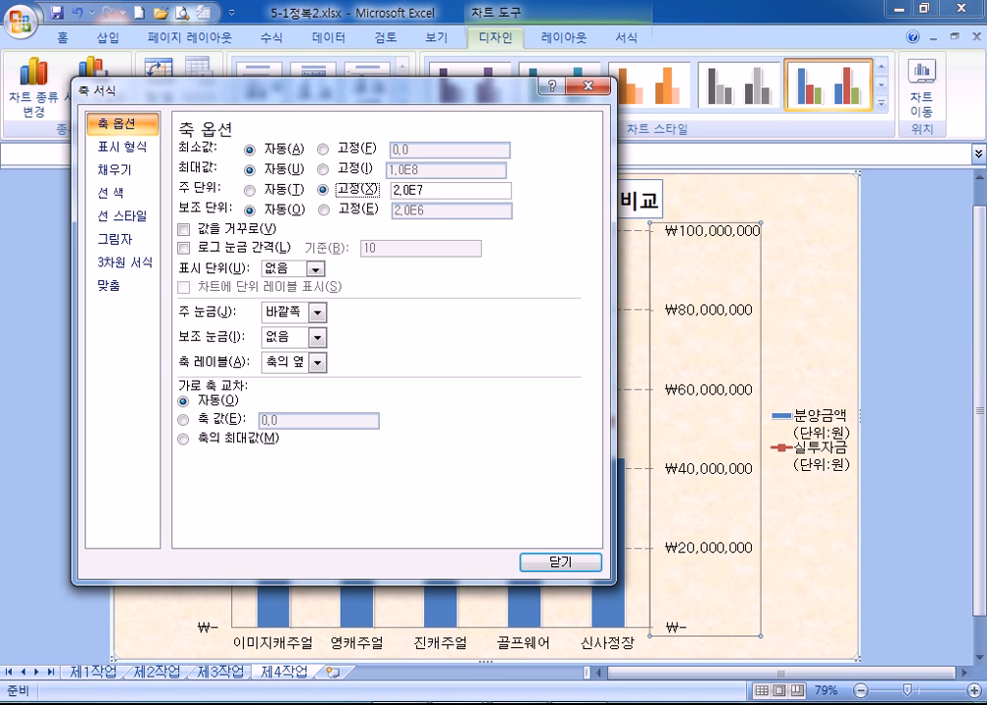
left_click_drag(400, 190, 391, 190)
type("1")
left_click(357, 189)
left_click_drag(400, 190, 391, 190)
type("2")
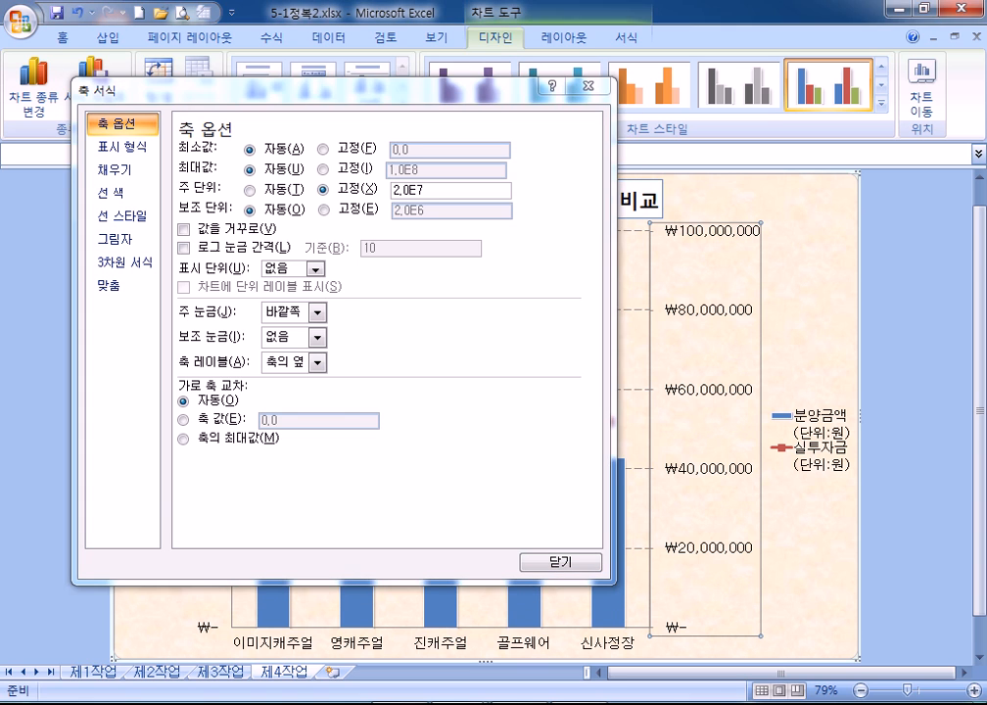
Step: Select the secondary axis major unit value and switch to the Notepad note explaining the E notation
left_click(425, 190)
left_click_drag(425, 190, 391, 190)
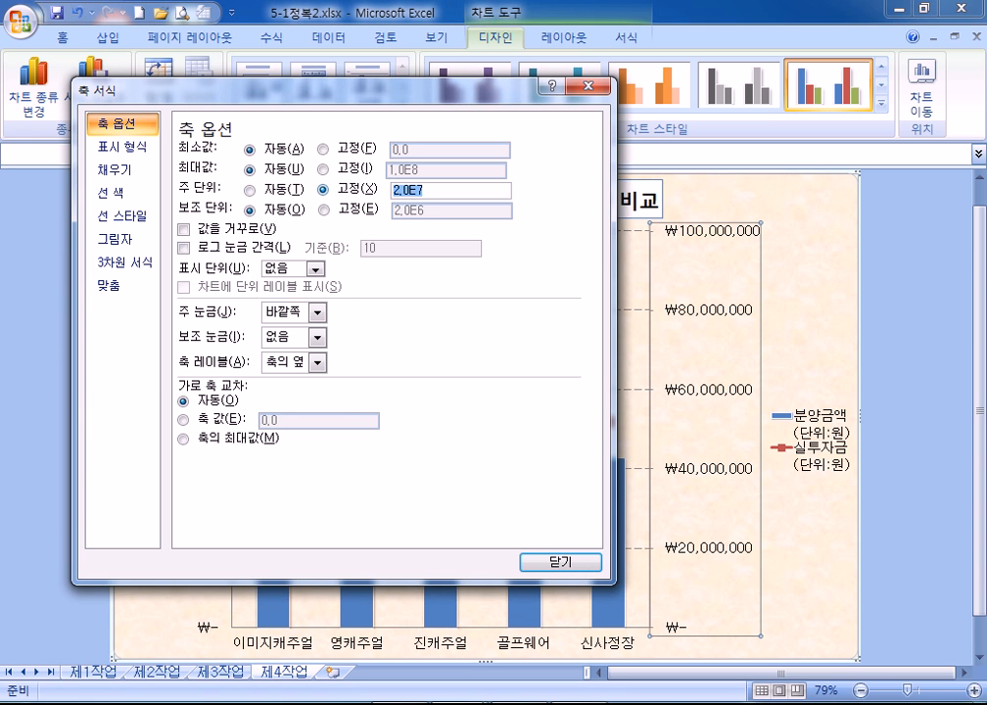
left_click(707, 389)
key("alt+Tab")
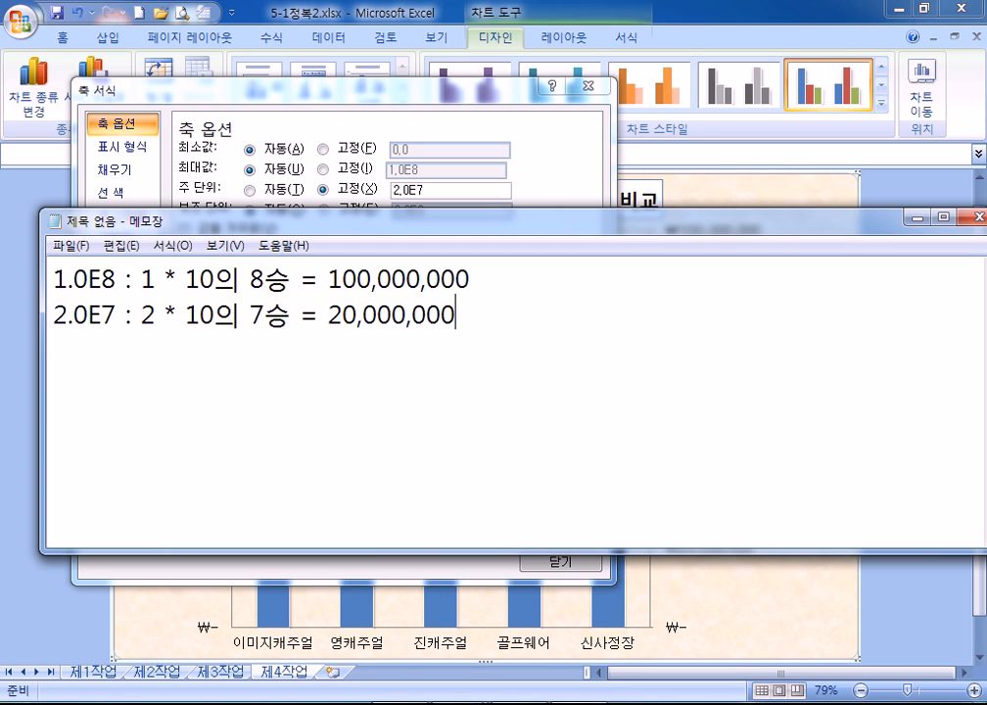
Step: Switch from the Notepad note back to Excel, close the 축 서식 dialog and select the chart area
key("Return")
left_click_drag(116, 280, 53, 280)
left_click(54, 348)
key("alt")
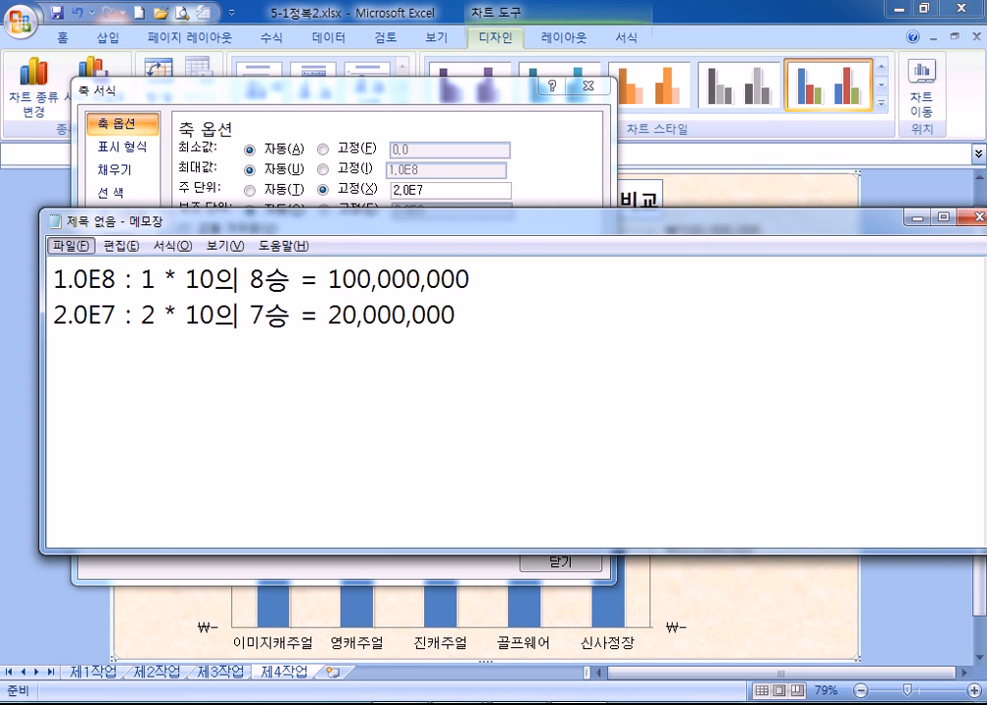
key("alt+Tab")
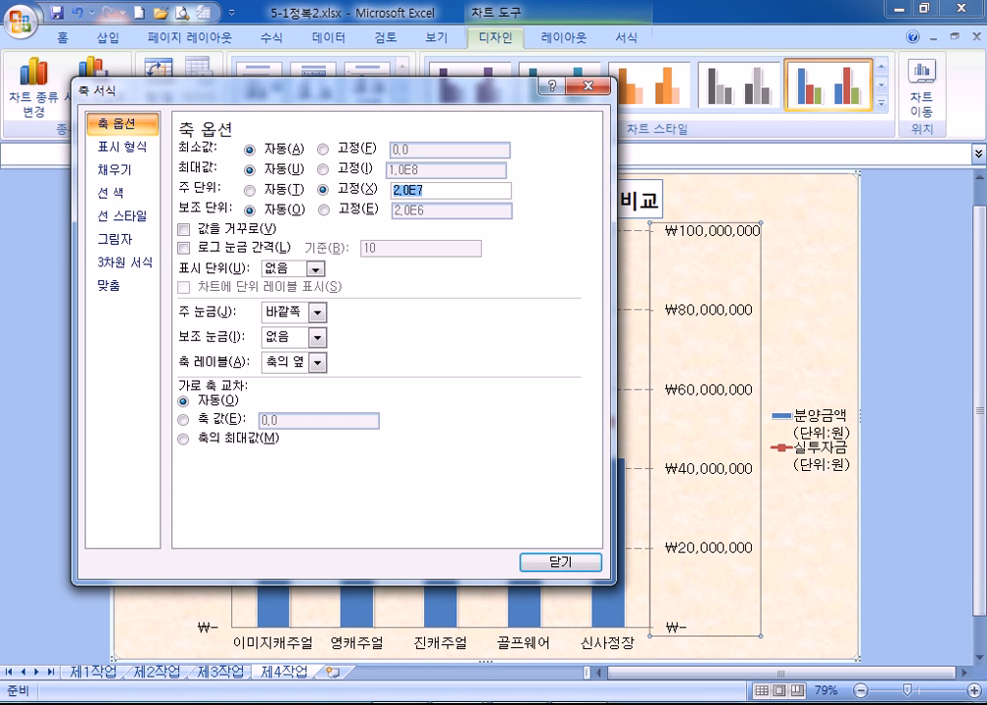
left_click(561, 562)
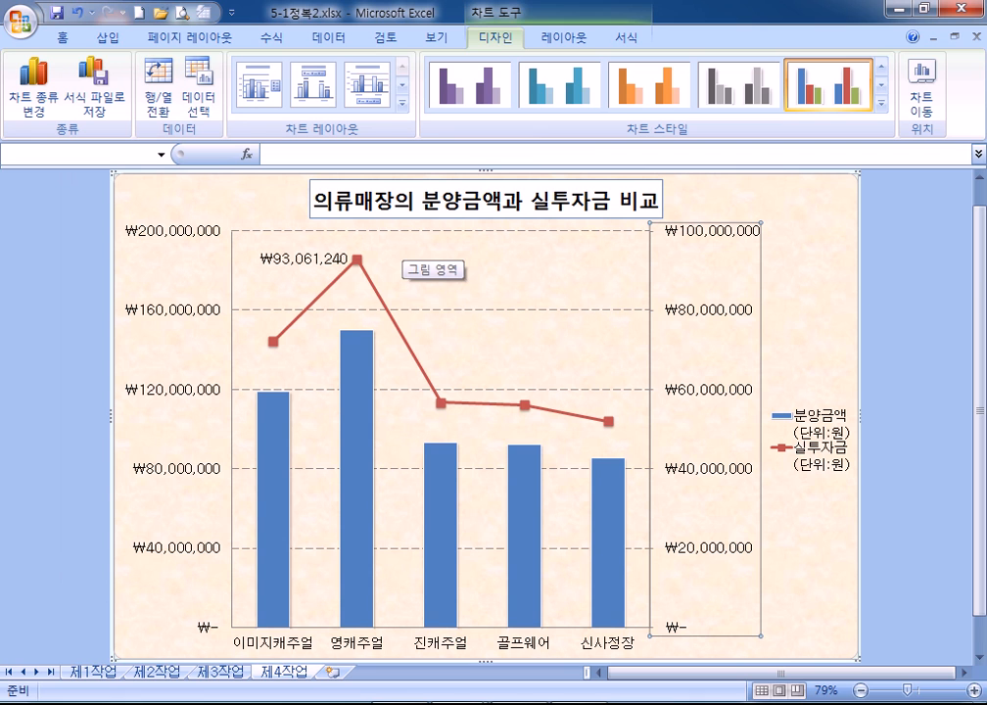
left_click(217, 199)
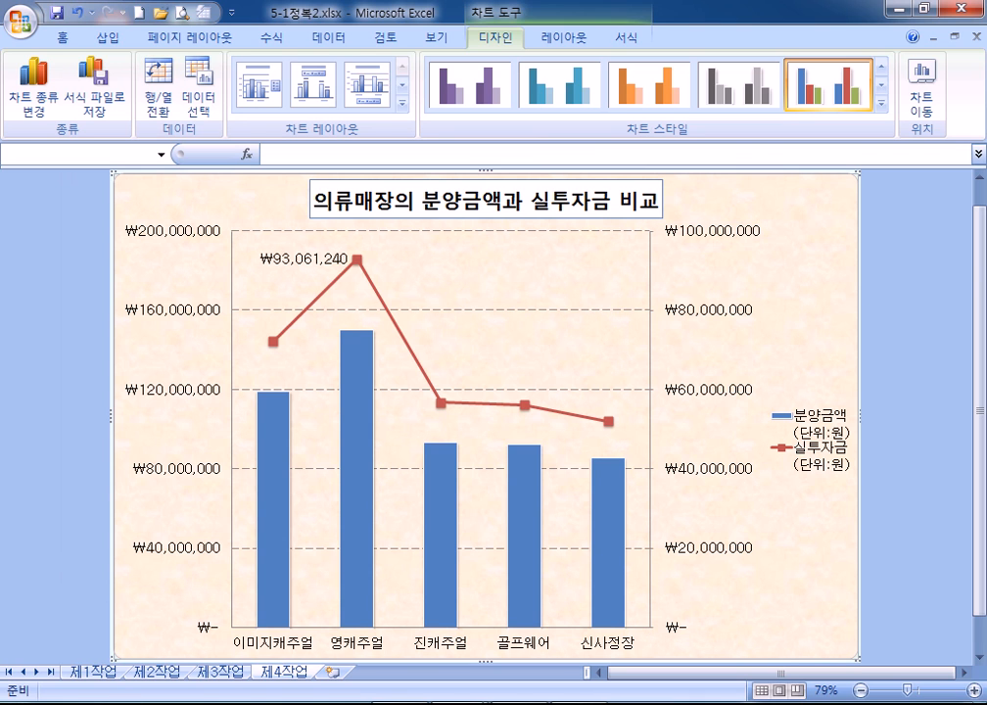
Step: Add horizontal titles (가로 제목) to the primary and secondary vertical axes and move each above its axis values
left_click(560, 37)
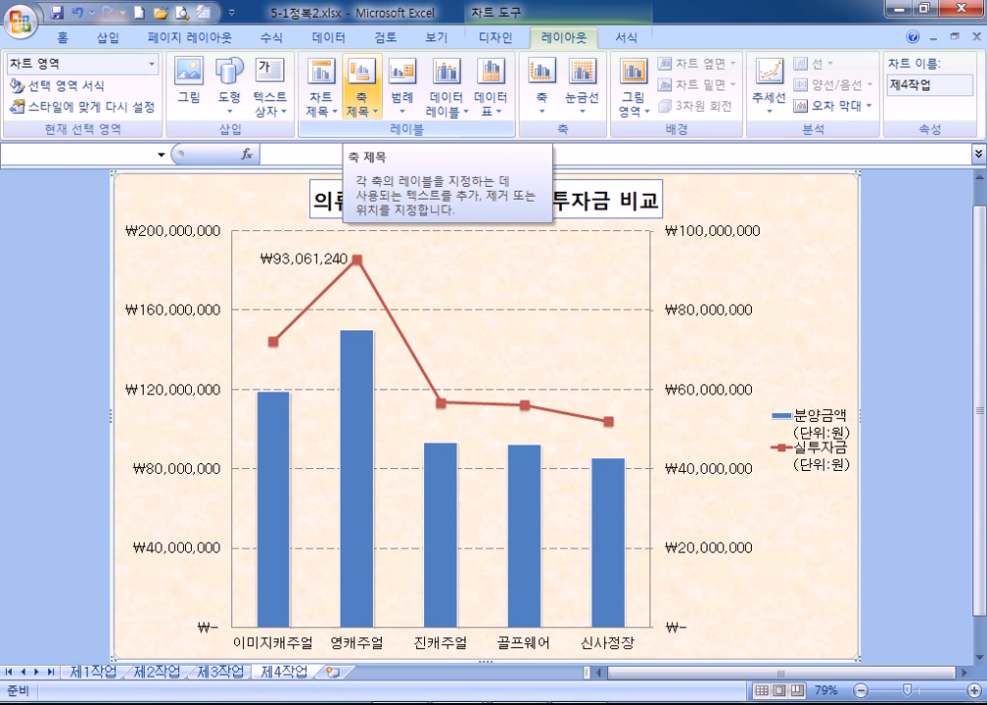
left_click(362, 98)
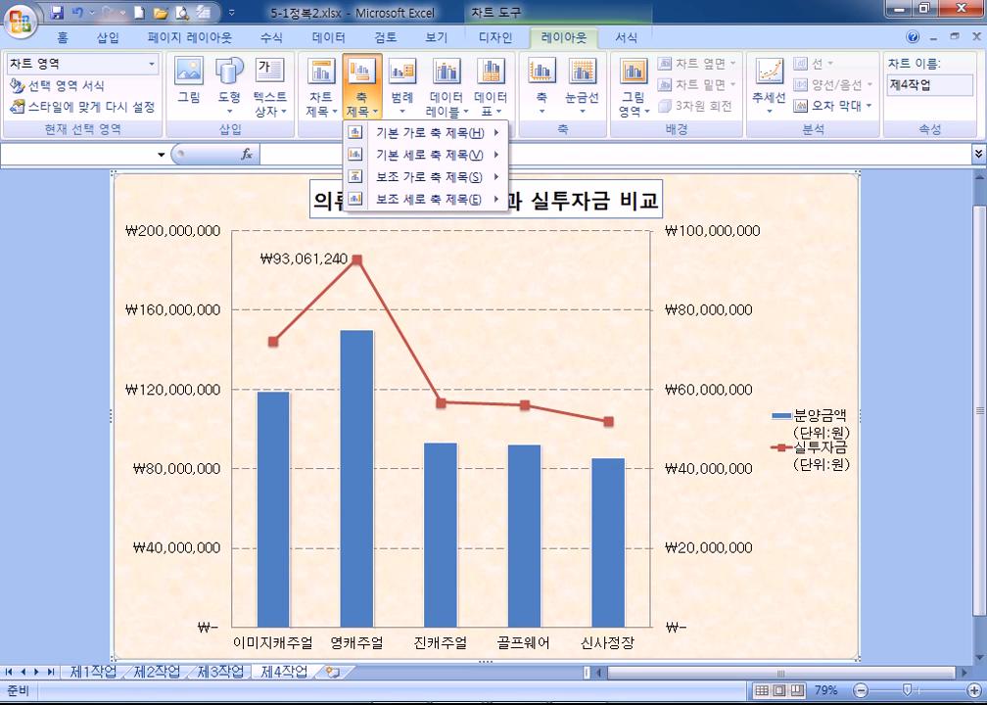
mouse_move(431, 155)
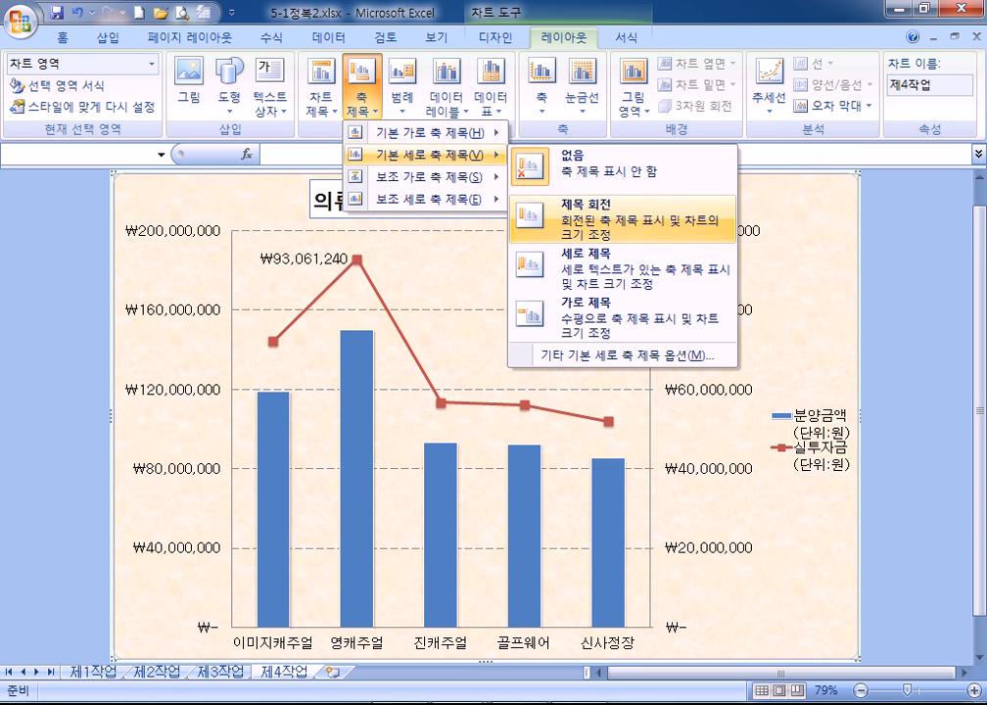
left_click(587, 315)
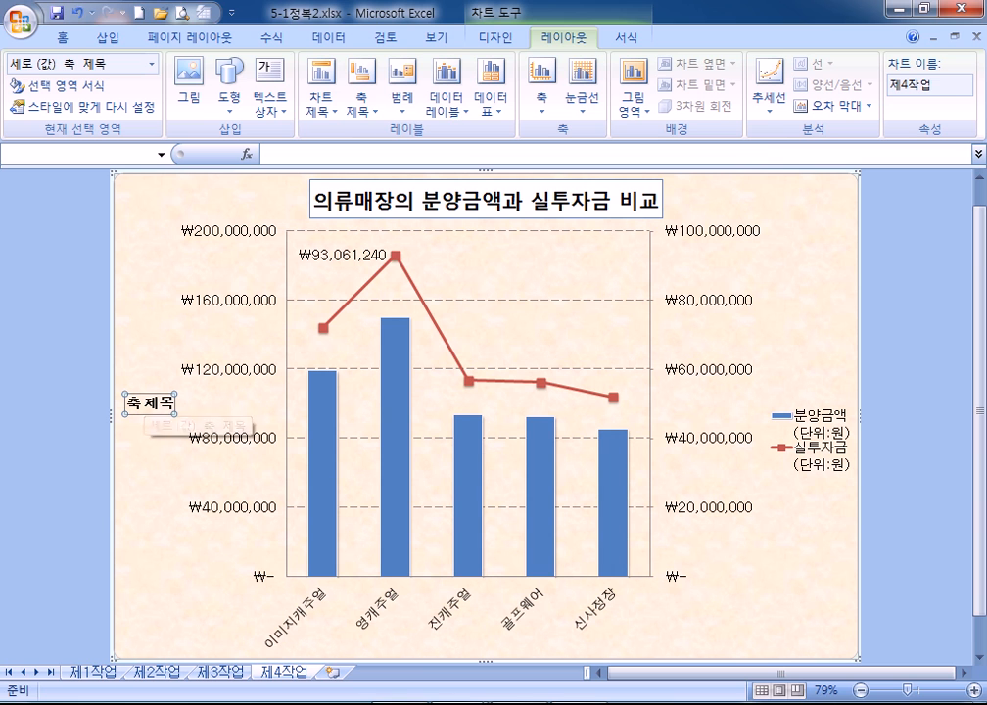
left_click(361, 98)
mouse_move(431, 199)
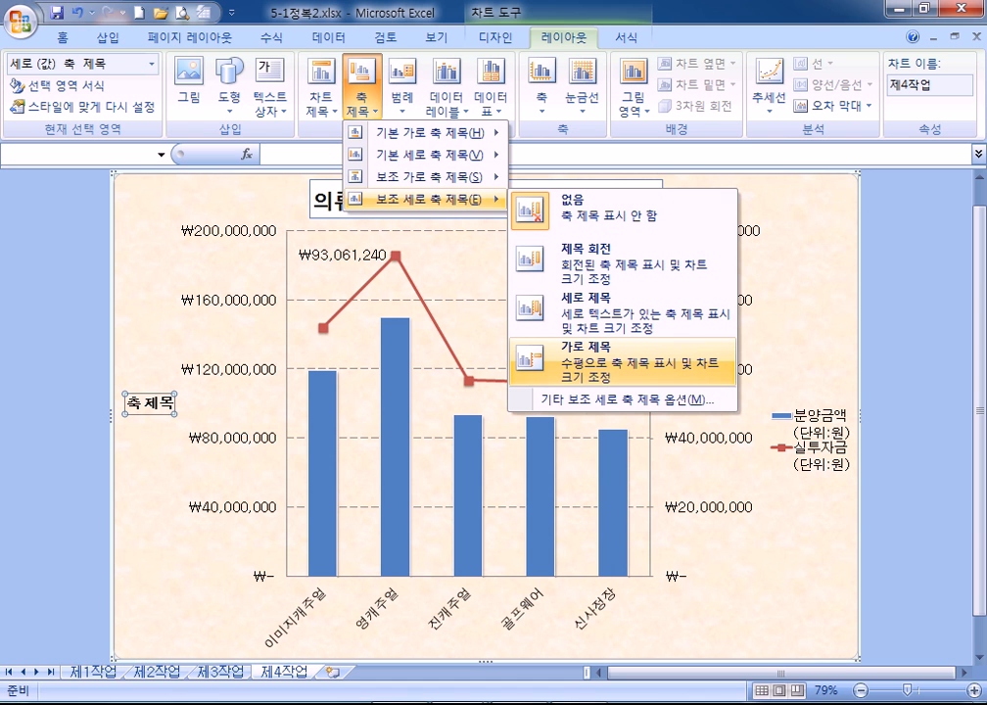
left_click(608, 361)
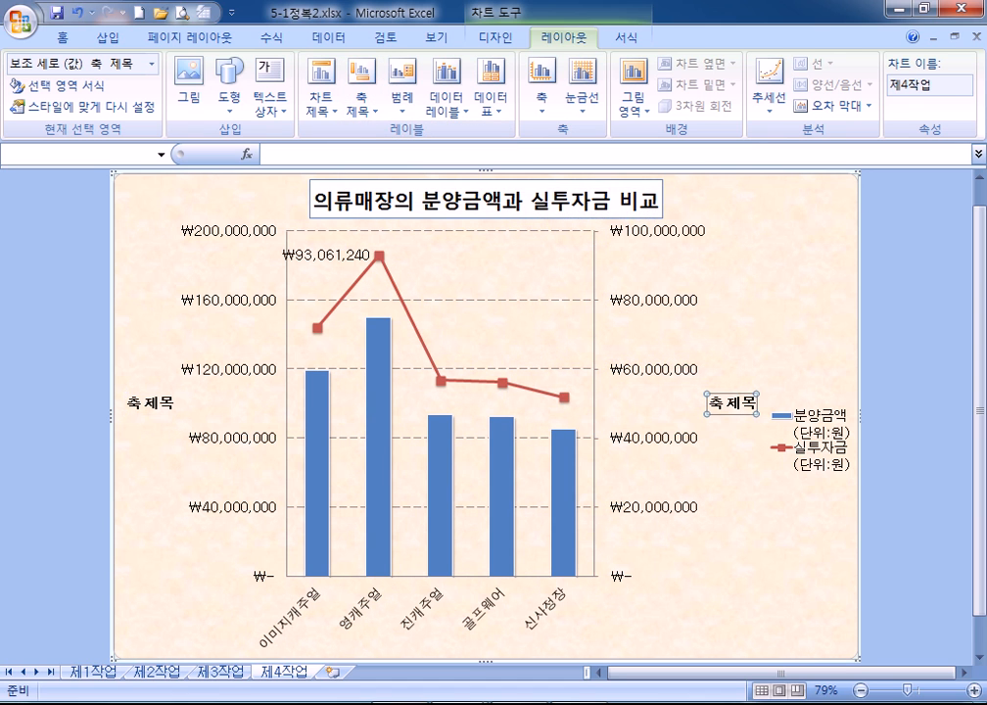
left_click_drag(152, 401, 159, 137)
left_click_drag(732, 402, 733, 199)
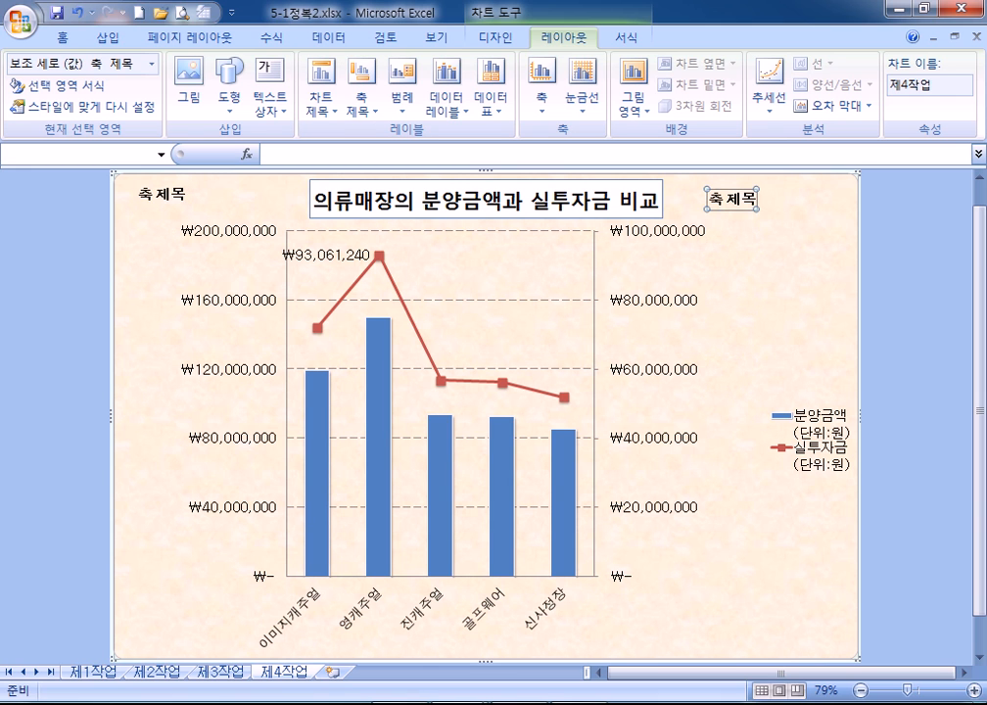
Step: Replace the primary vertical axis title text with 분양금액
left_click(161, 194)
left_click(139, 194)
type("분양금액")
key("Delete")
key("Delete")
key("Delete")
key("Delete")
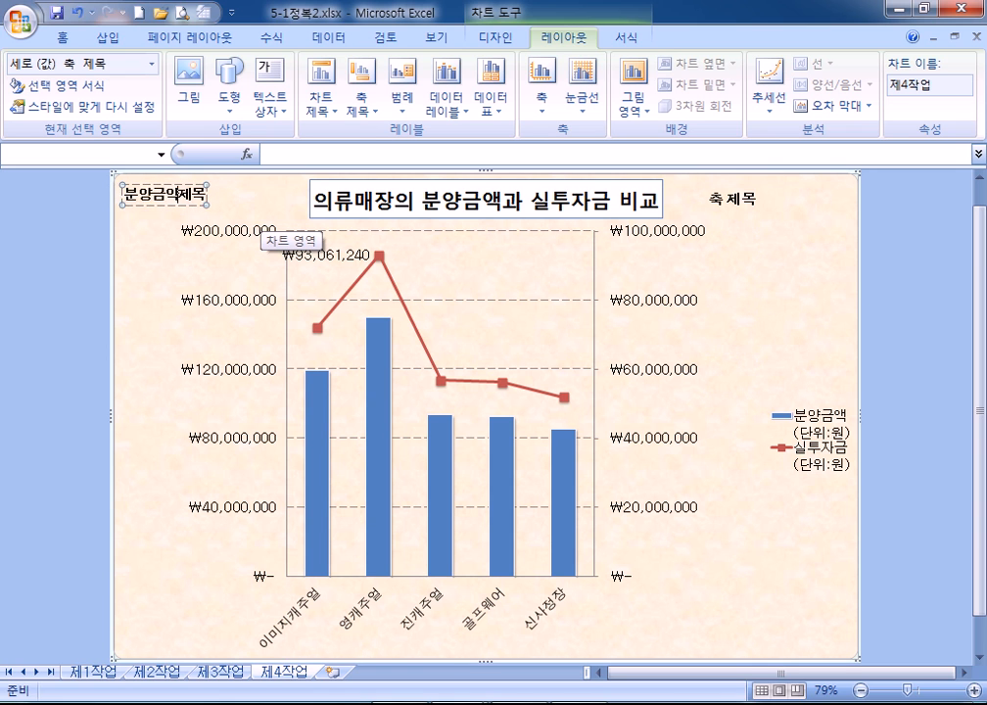
key("BackSpace")
key("BackSpace")
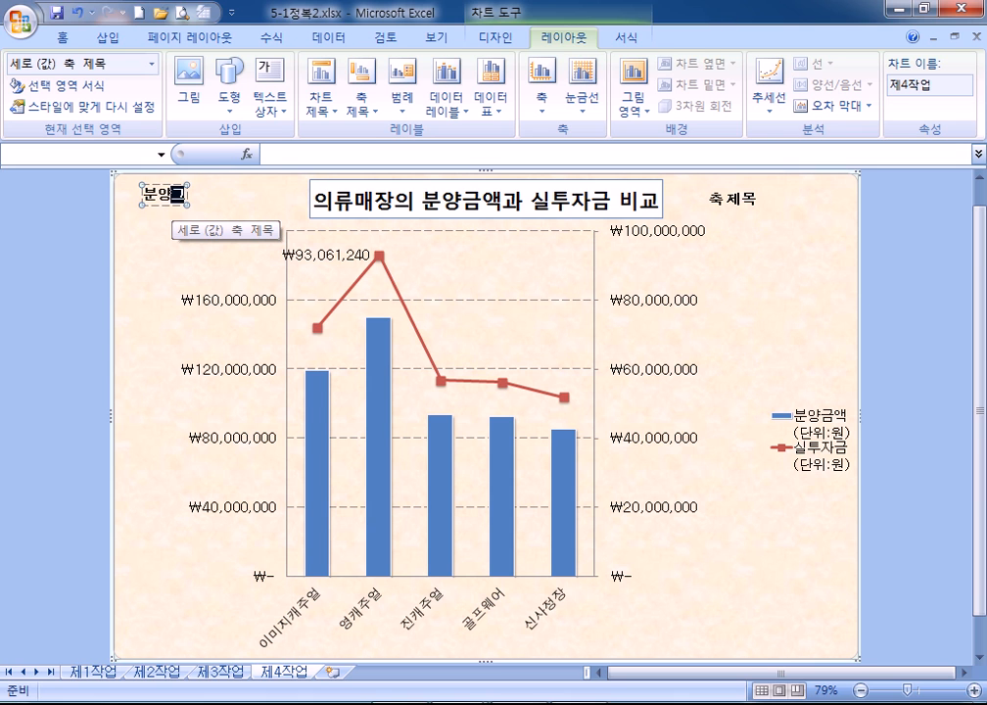
type("그일")
key("BackSpace")
key("BackSpace")
key("BackSpace")
key("BackSpace")
type("금액")
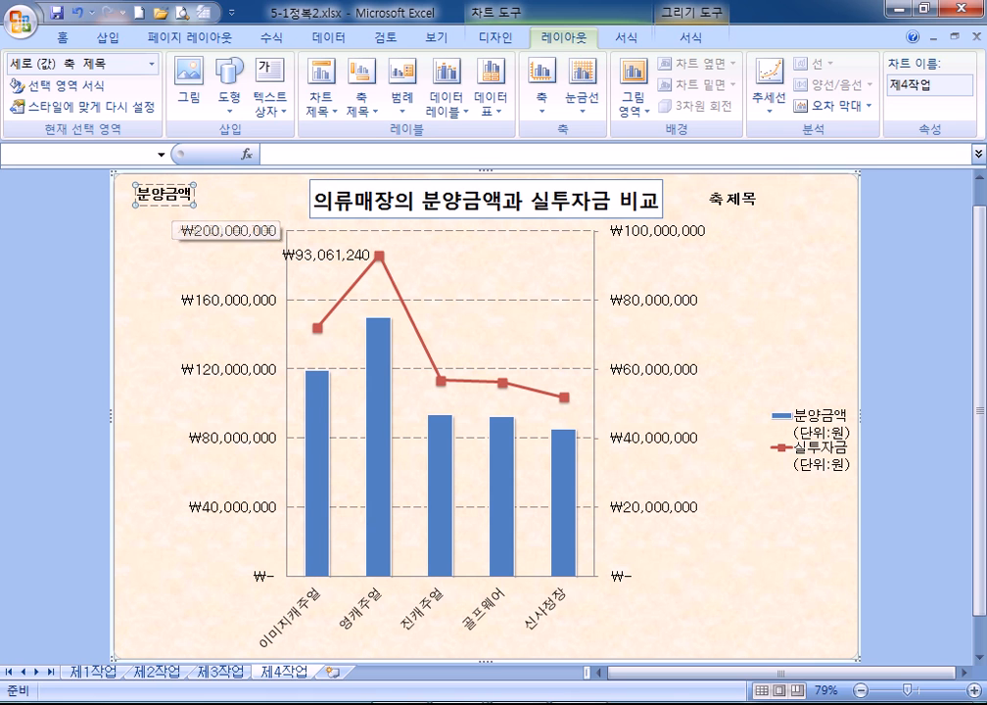
Step: Replace the secondary vertical axis title text with 실투자금 and finish the text editing
left_click(733, 199)
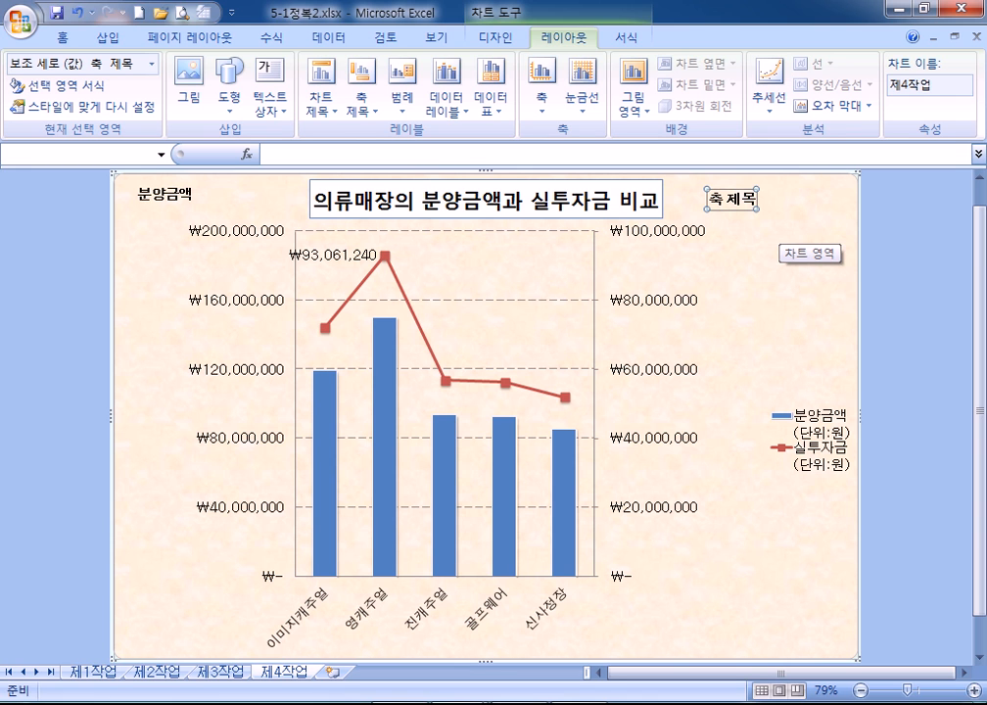
left_click(711, 200)
type("실투자금")
key("Delete")
key("Delete")
key("Delete")
key("Delete")
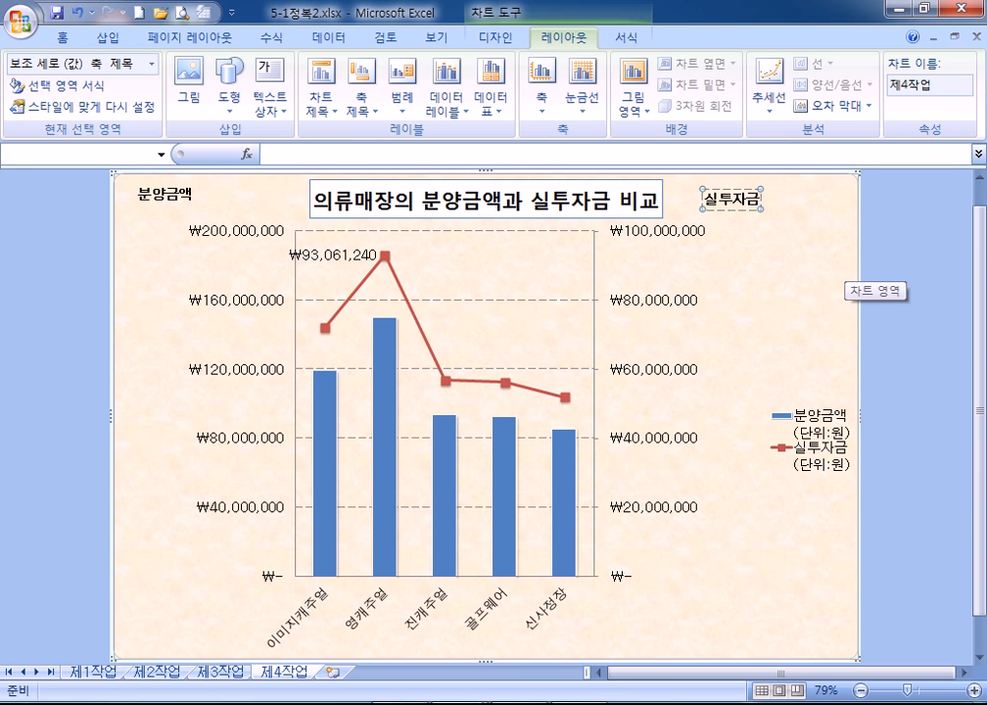
left_click(762, 280)
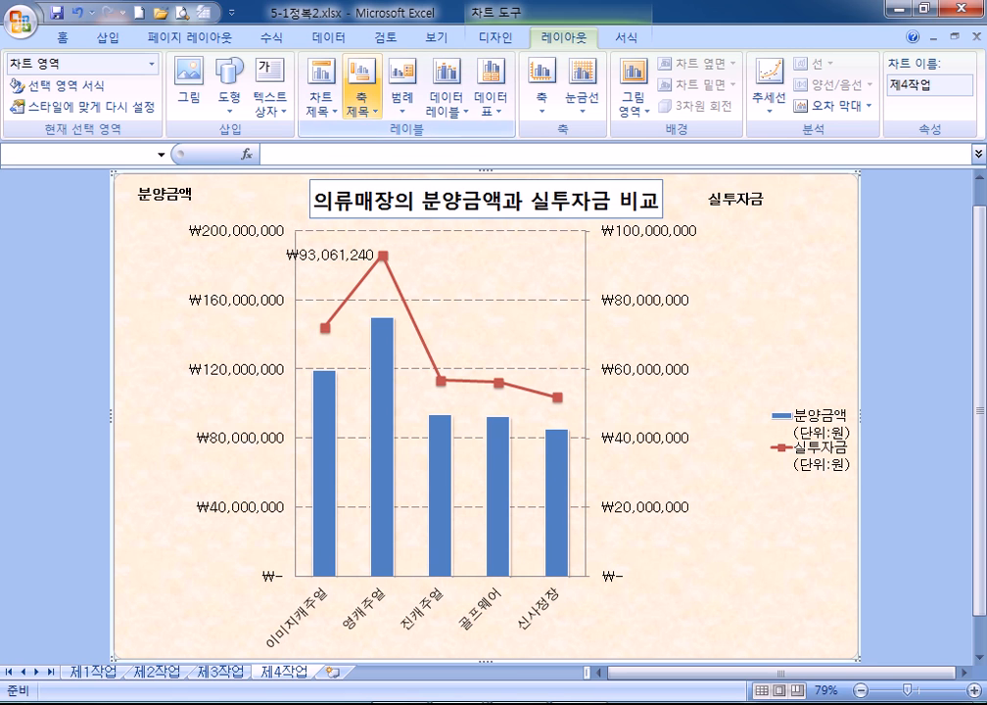
left_click(360, 98)
mouse_move(431, 132)
mouse_move(431, 155)
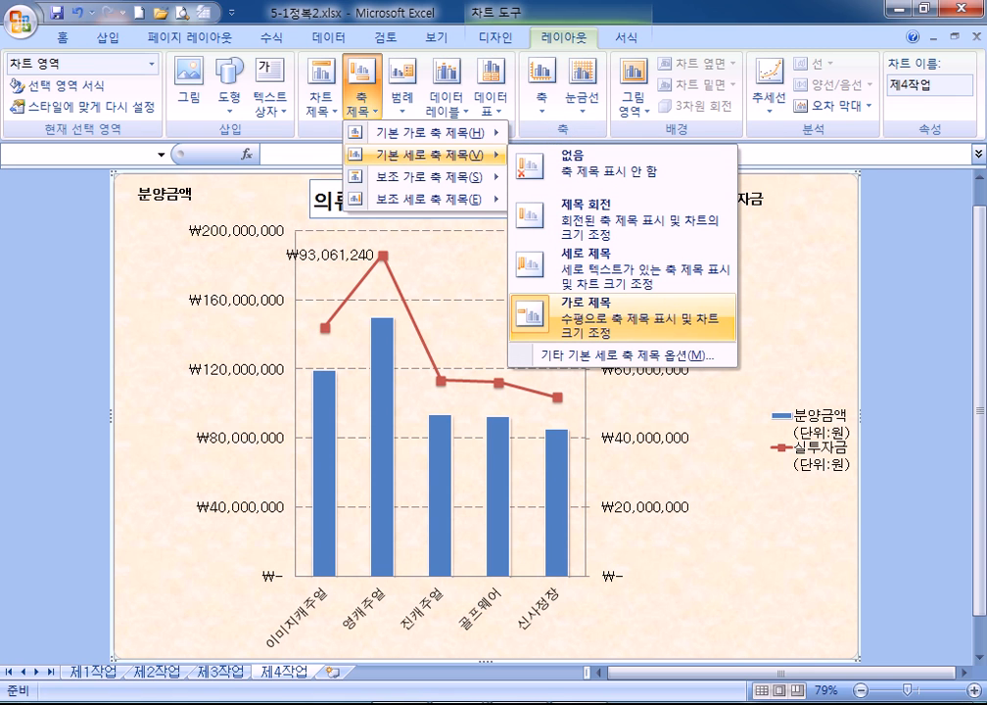
mouse_move(431, 199)
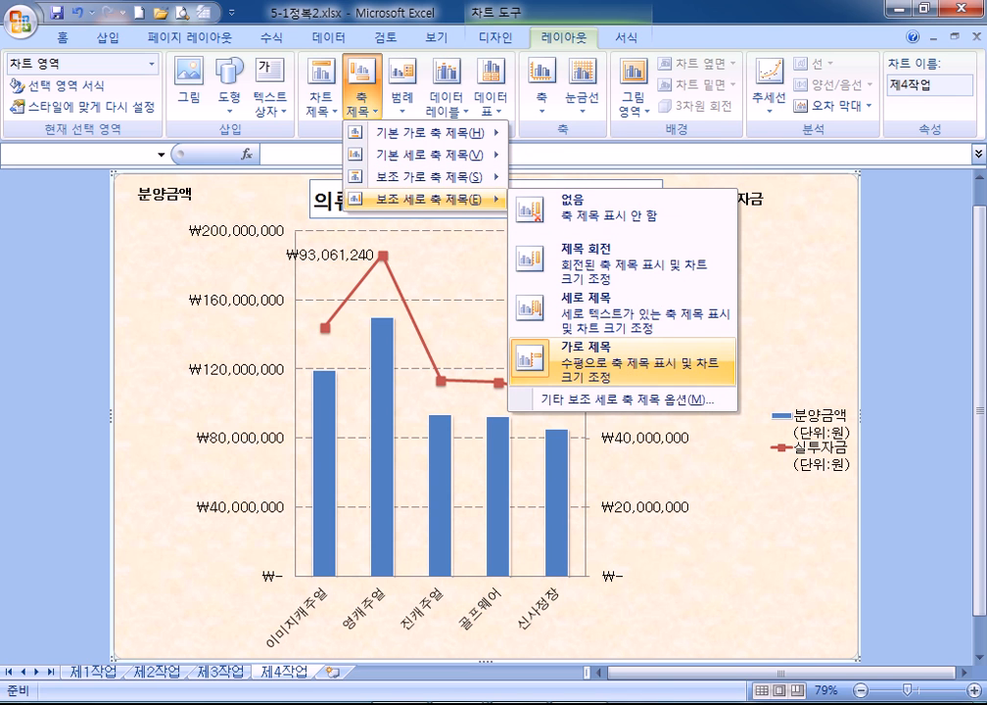
key("Escape")
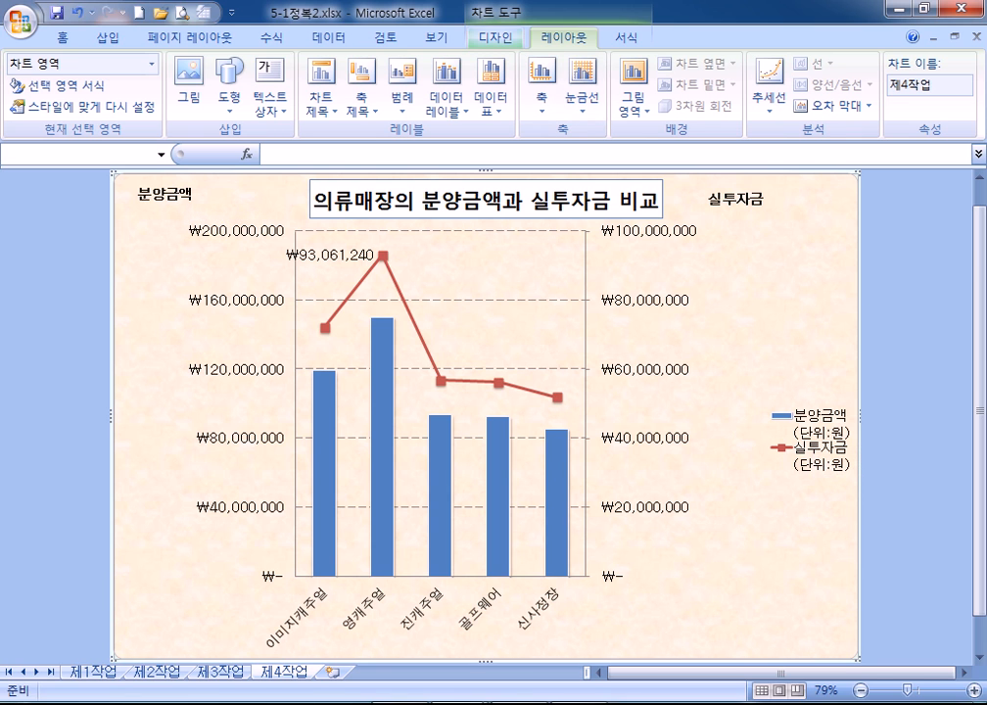
Step: In the chart's data source, rename the first series 분양금액(단위:원) as 분양금액
left_click(496, 38)
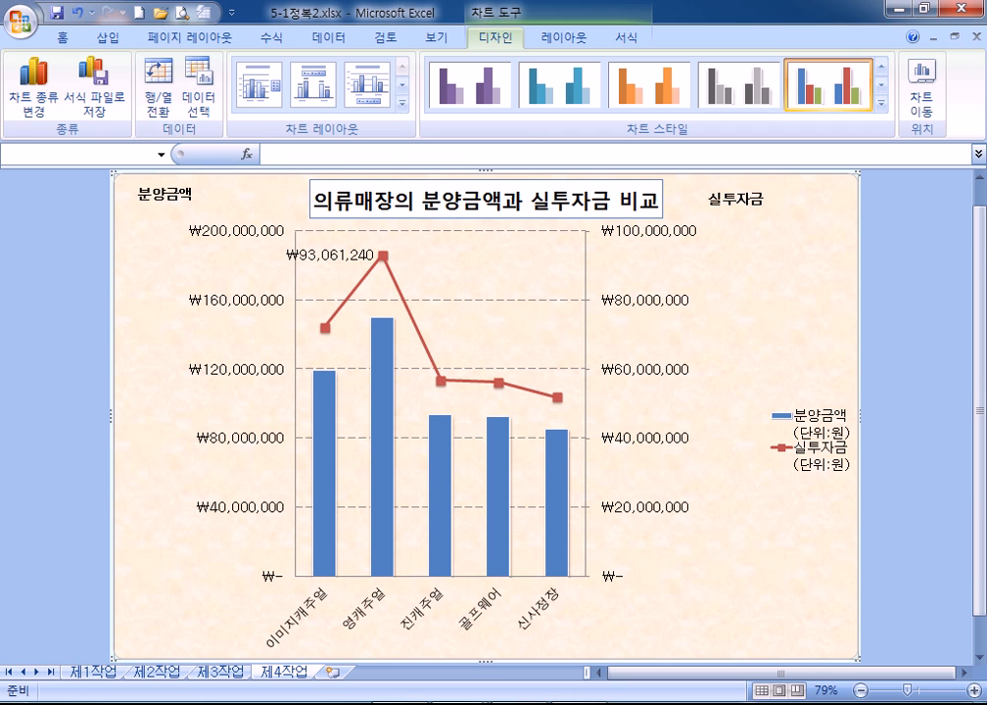
left_click(199, 98)
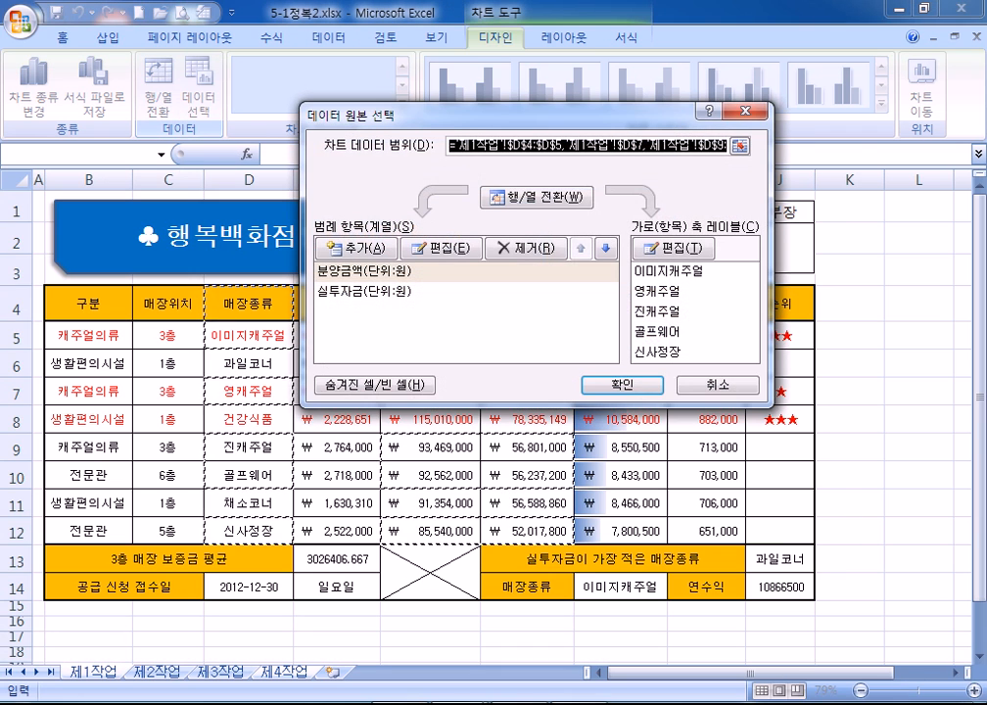
left_click_drag(441, 92, 327, 54)
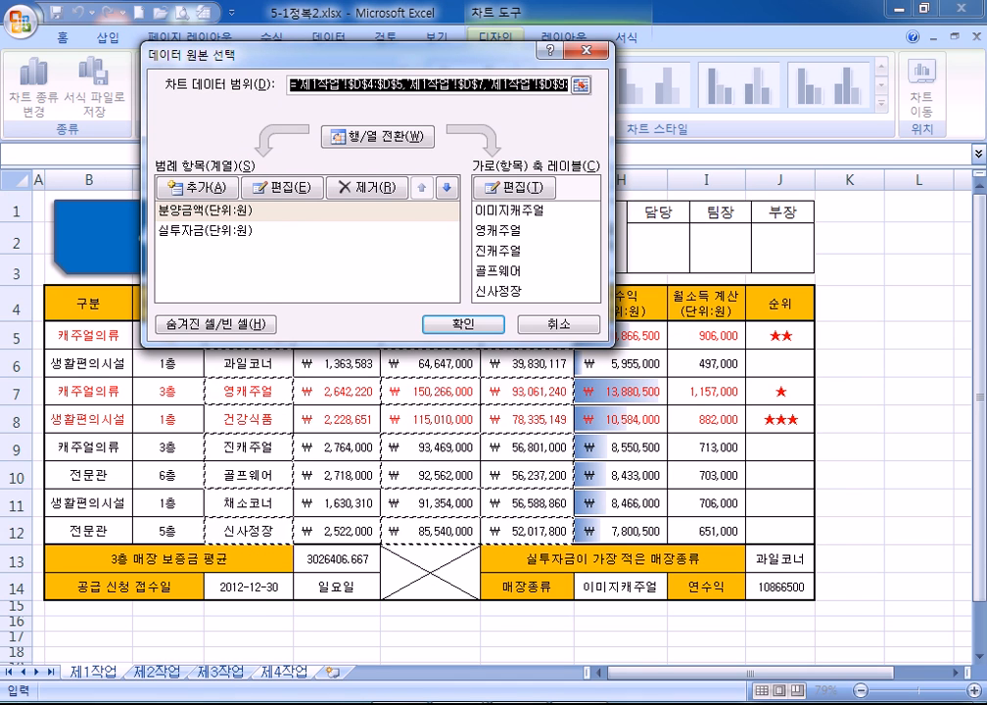
left_click(206, 210)
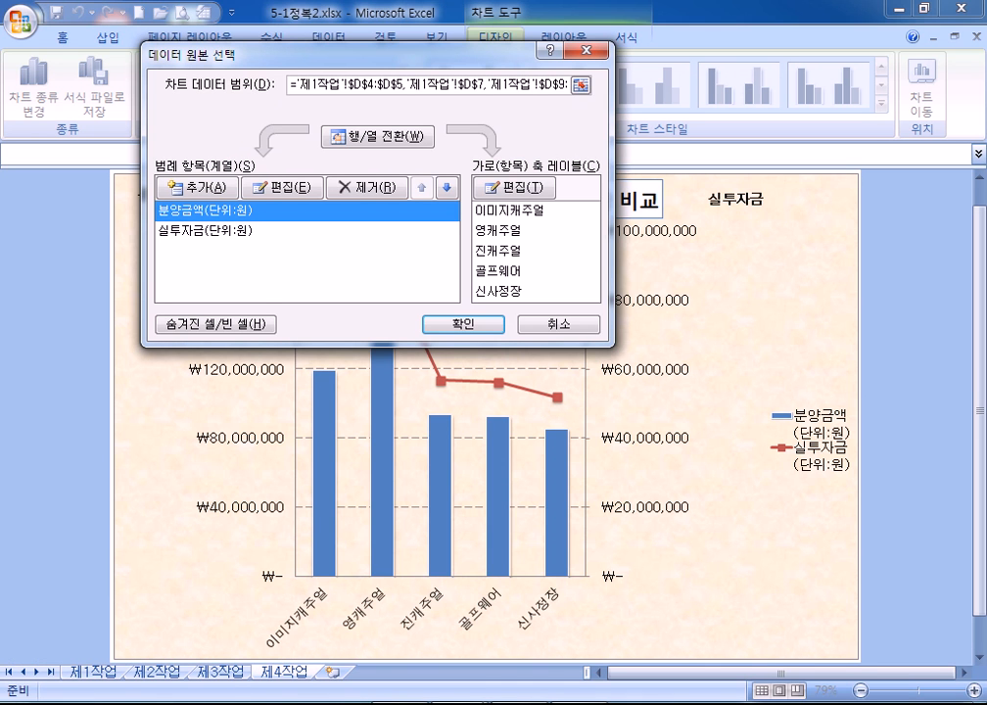
left_click(282, 187)
type("분양금액")
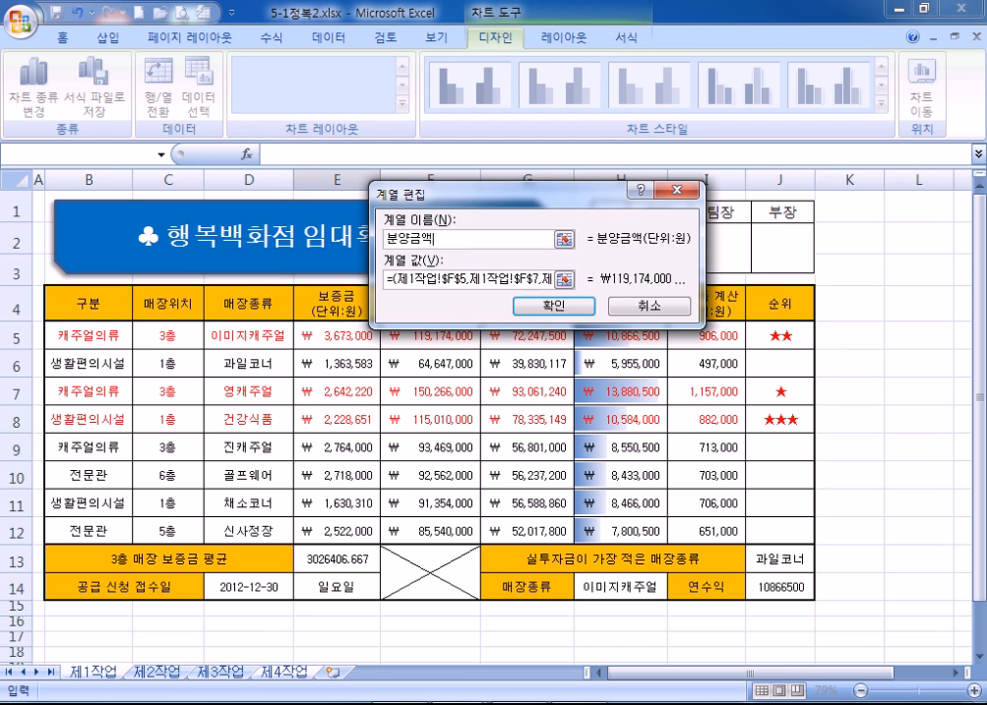
key("Return")
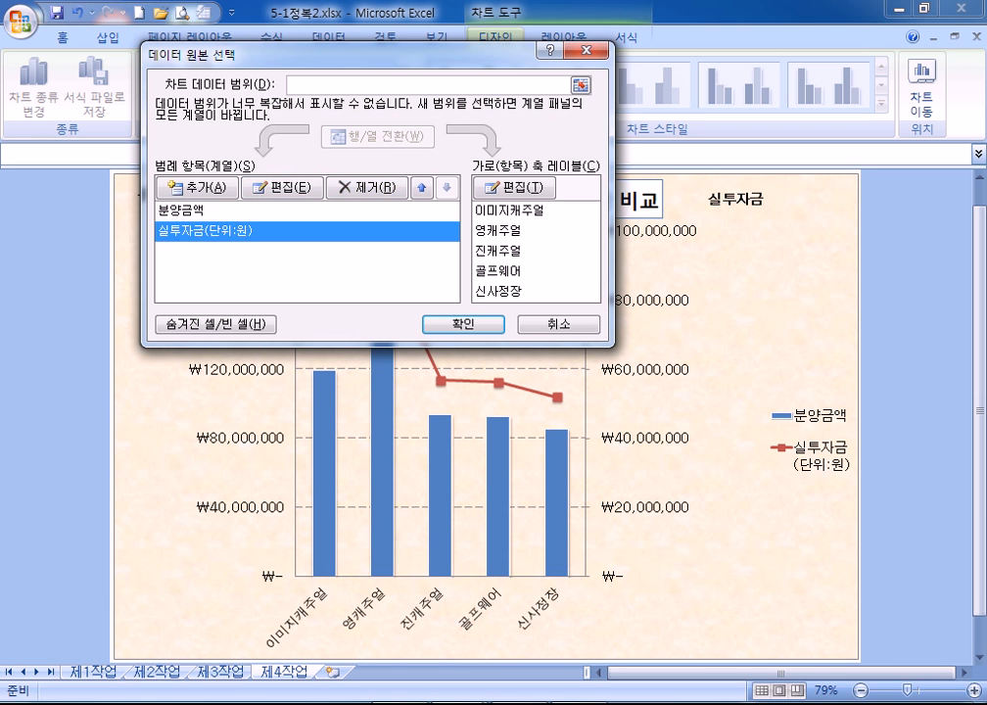
Step: Rename the second series as 실투자금 and apply the data source changes
left_click(282, 187)
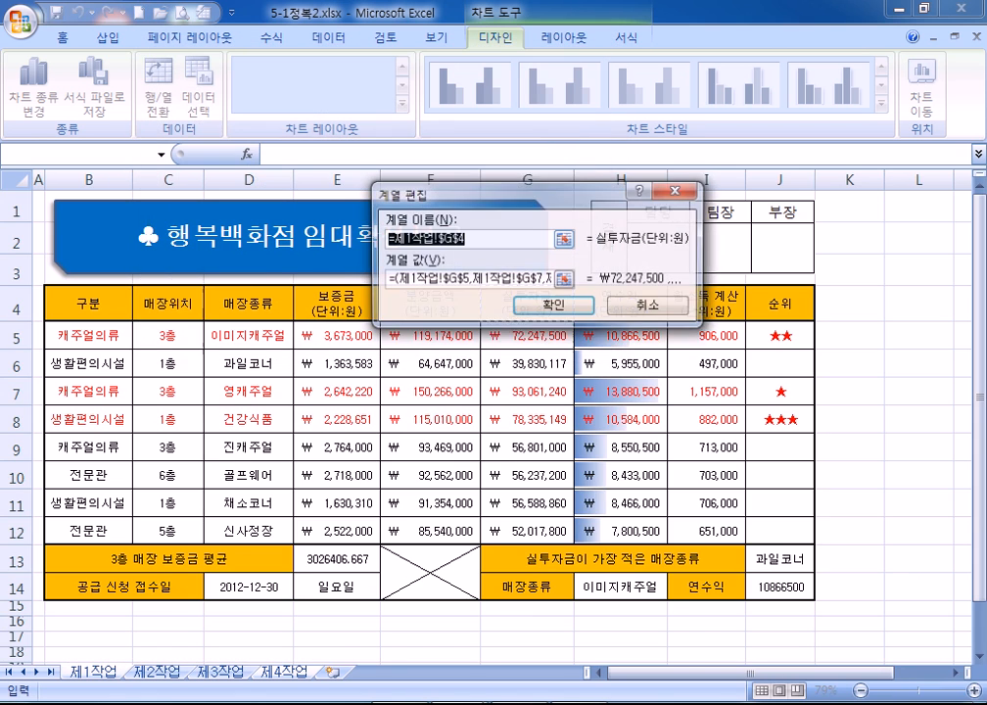
type("실투자금")
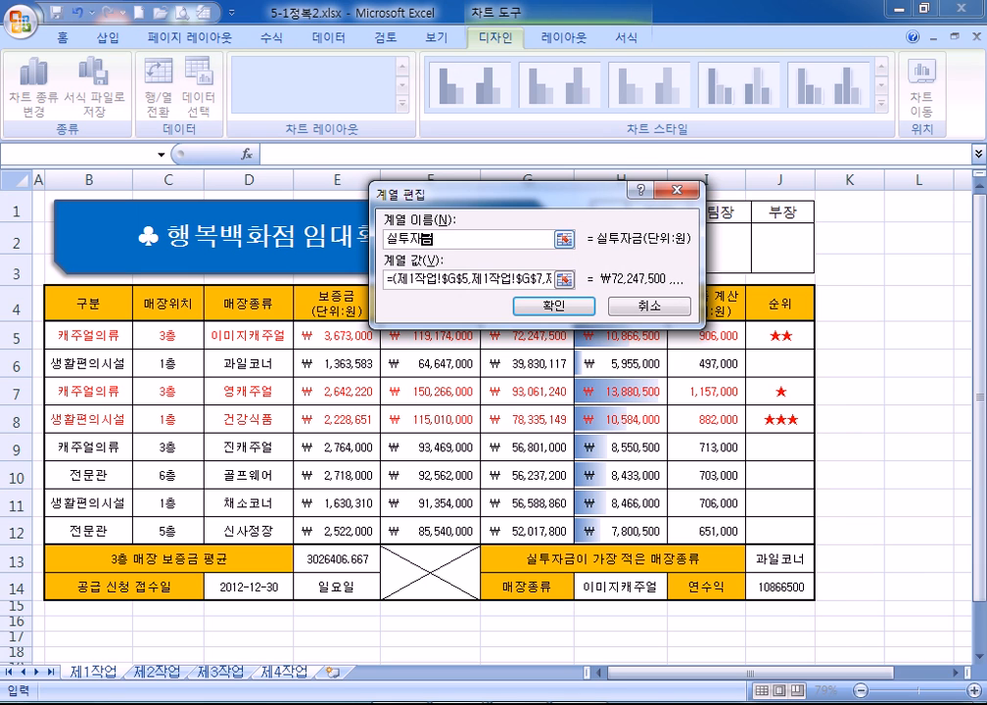
key("Return")
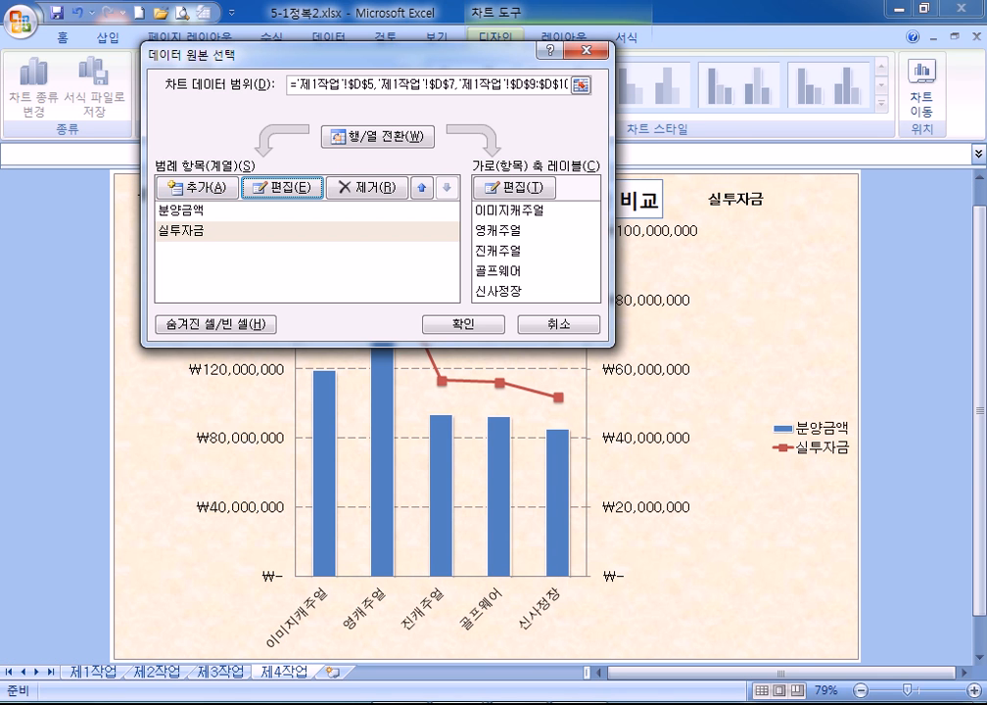
left_click_drag(352, 55, 327, 186)
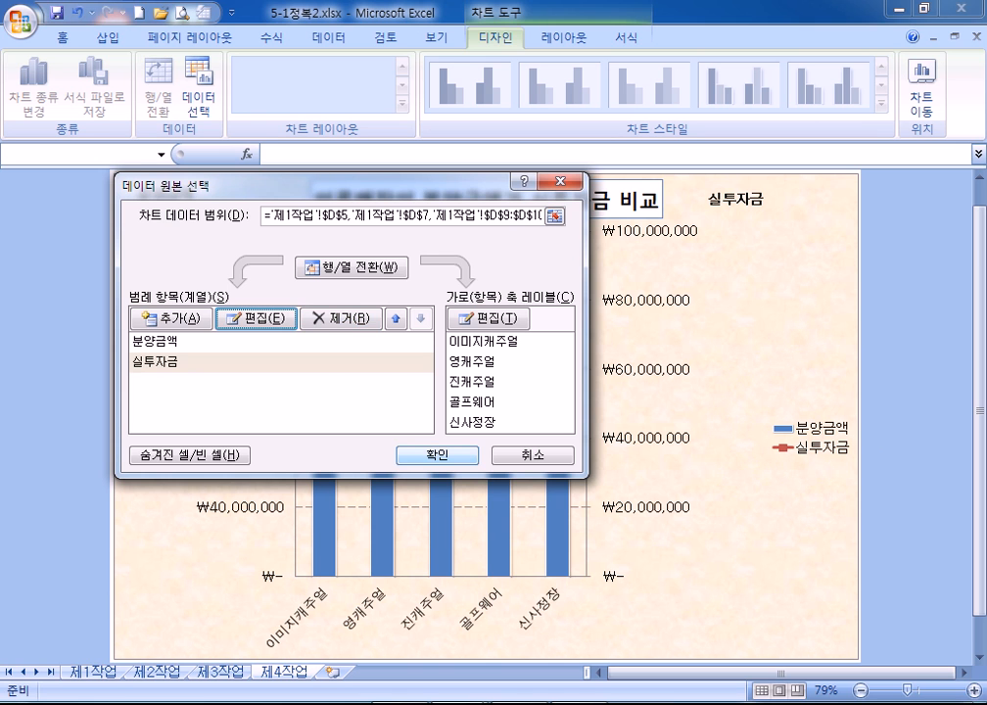
key("Return")
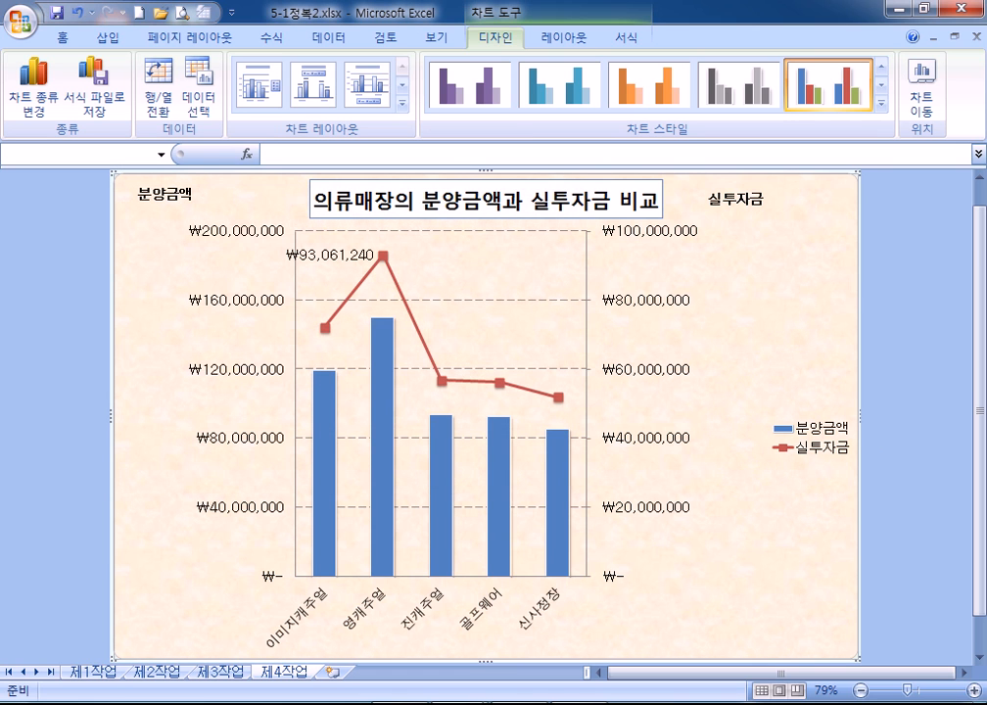
Step: Move the legend into the empty upper-right area of the plot, above the line
left_click(811, 438)
left_click(753, 515)
left_click(809, 443)
left_click(750, 514)
left_click(810, 438)
left_click_drag(809, 439, 533, 266)
key("ctrl+z")
left_click_drag(799, 431, 522, 273)
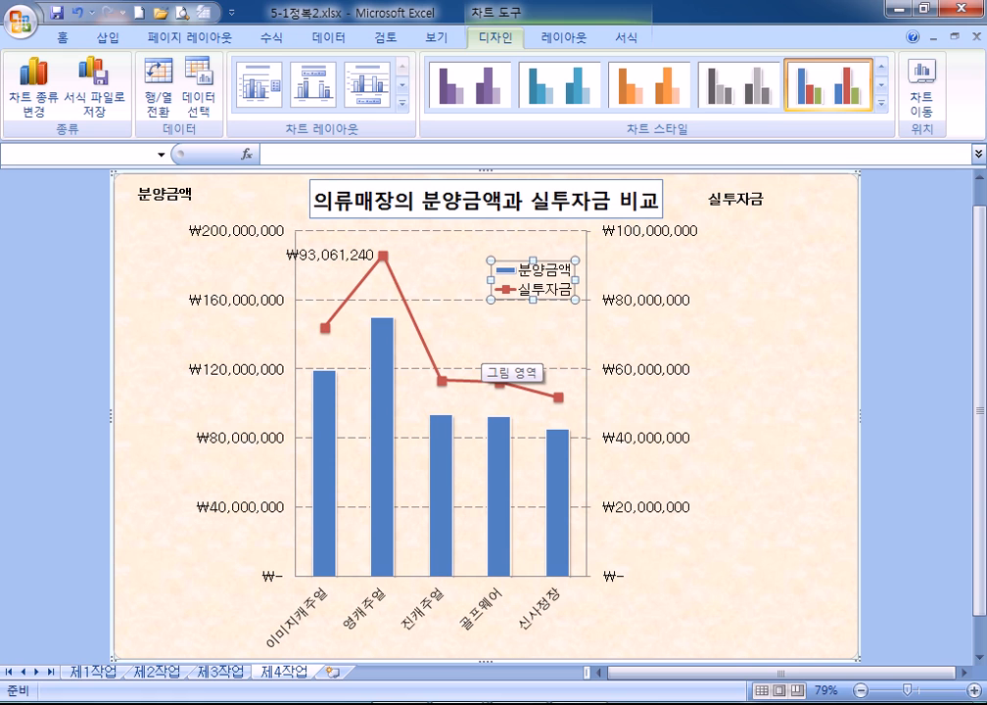
Step: Widen the plot area on both sides so it fills the space between the two axis titles
left_click(495, 361)
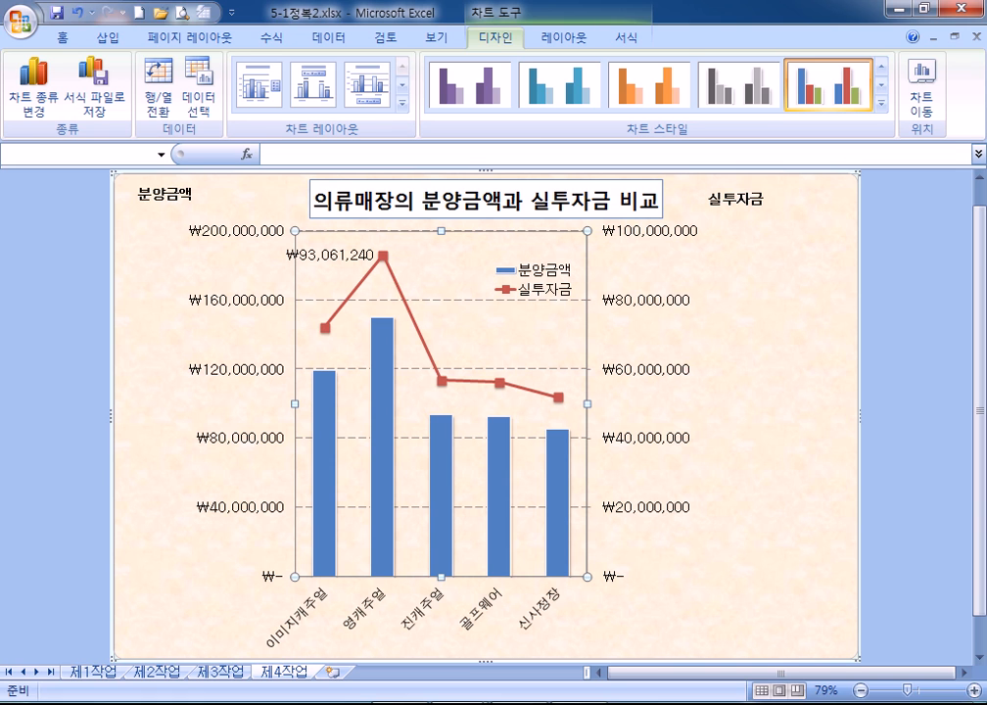
left_click_drag(295, 403, 248, 402)
left_click_drag(587, 402, 733, 403)
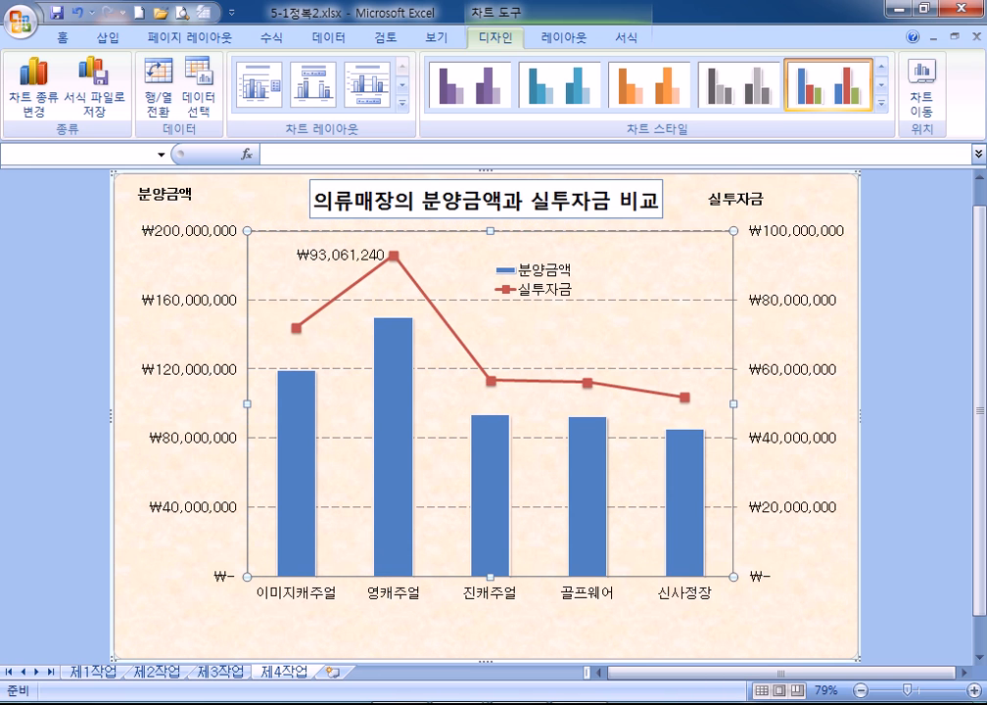
scroll(685, 560, "down", 1)
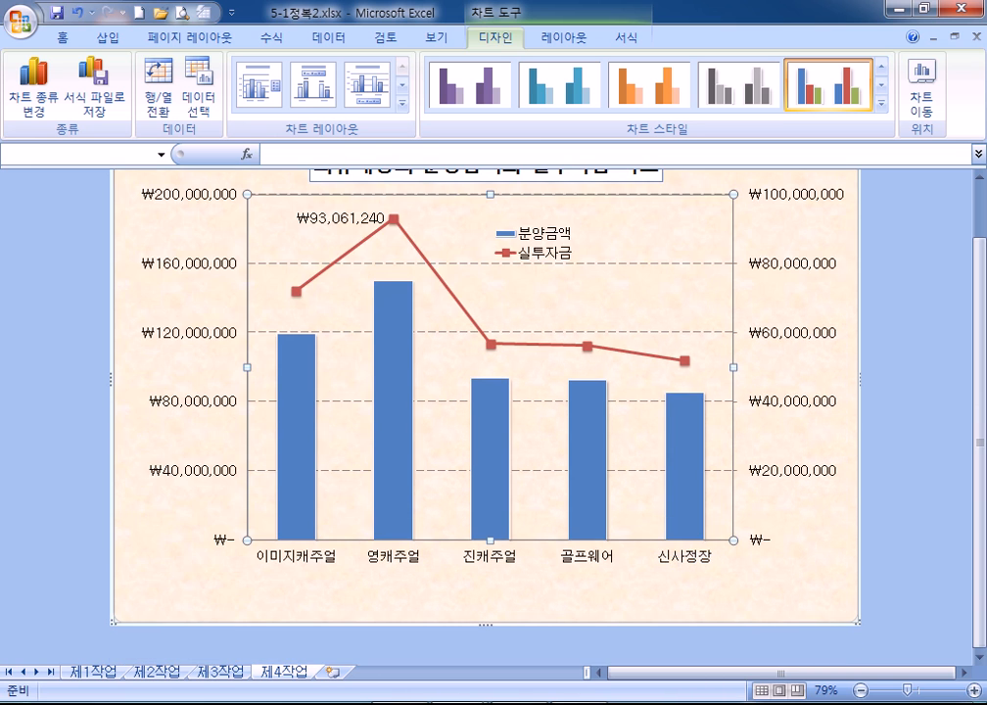
Step: Extend the plot area down toward the chart's lower edge and move the legend into the plot's upper-right corner
left_click_drag(490, 541, 491, 571)
scroll(491, 571, "up", 2)
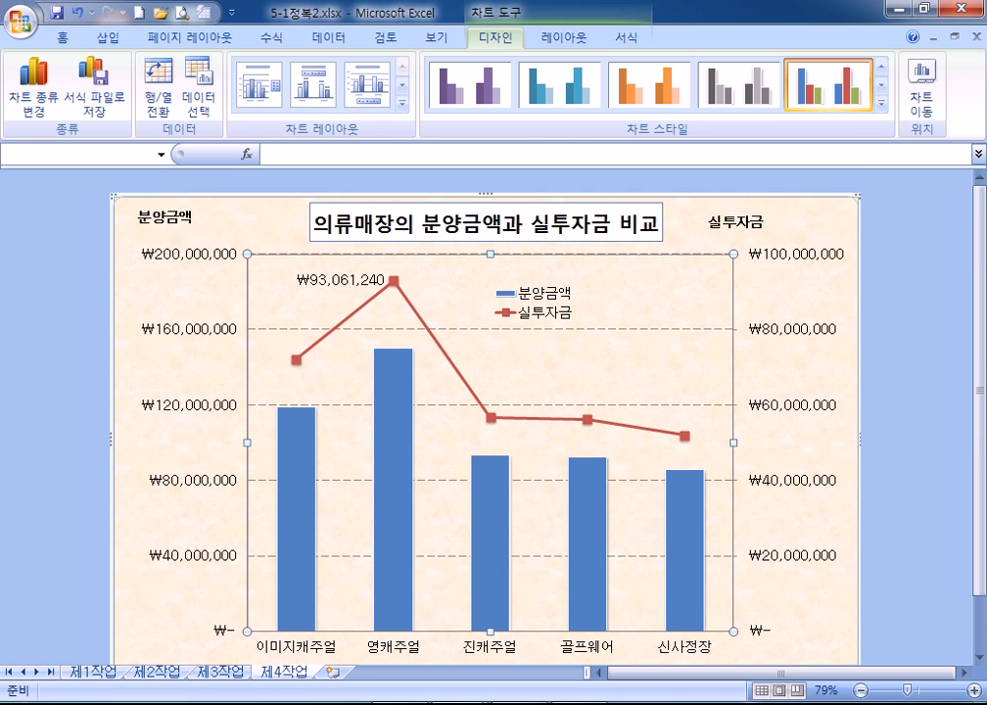
left_click(543, 312)
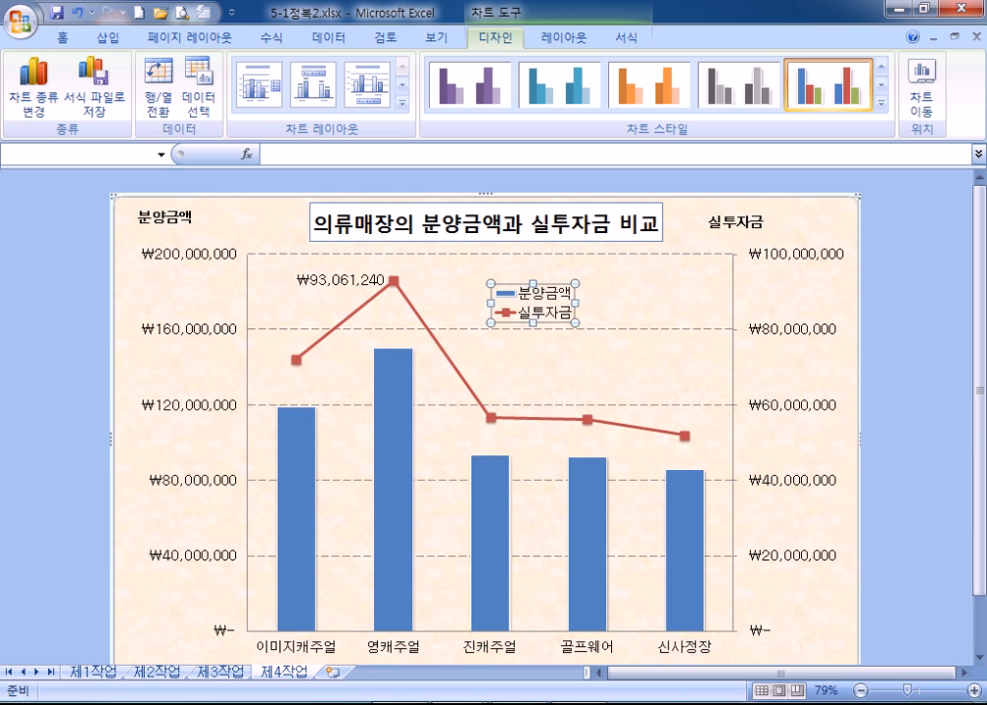
left_click_drag(543, 312, 693, 302)
left_click(576, 349)
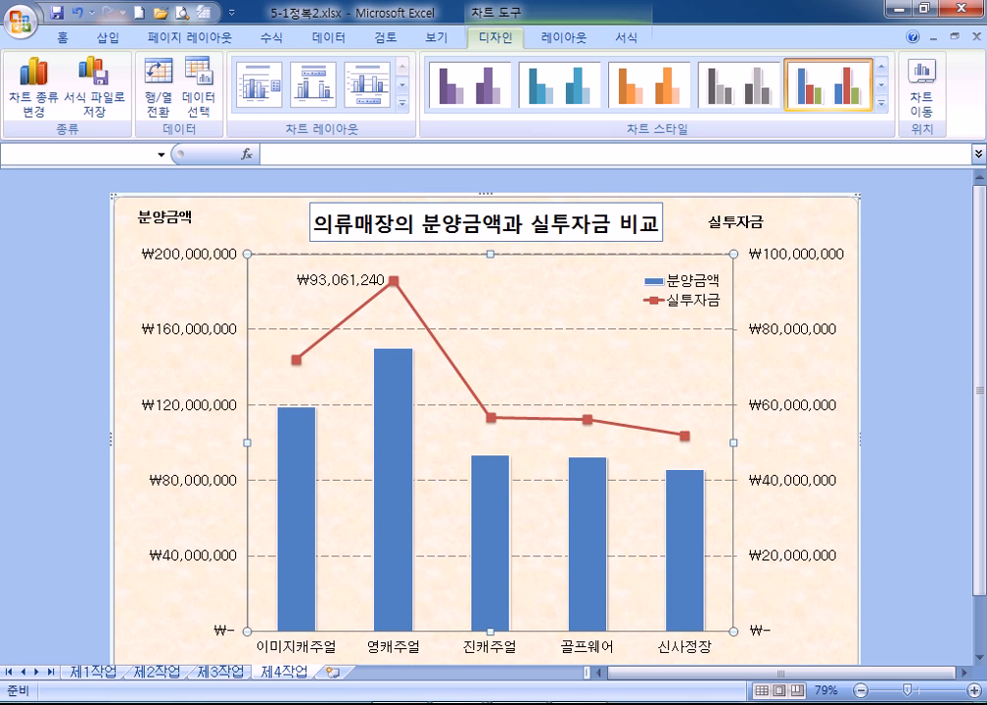
Step: Reposition the 분양금액 and 실투자금 axis titles directly above the tick labels of their respective vertical axes
left_click_drag(736, 222, 802, 224)
left_click_drag(182, 217, 191, 228)
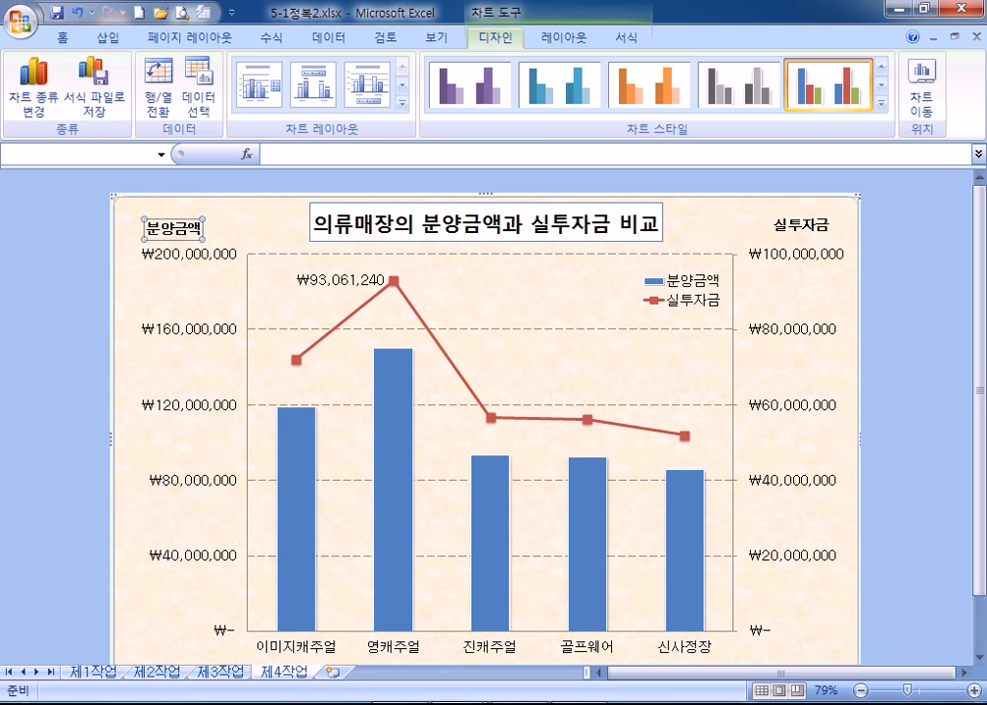
left_click_drag(801, 224, 816, 225)
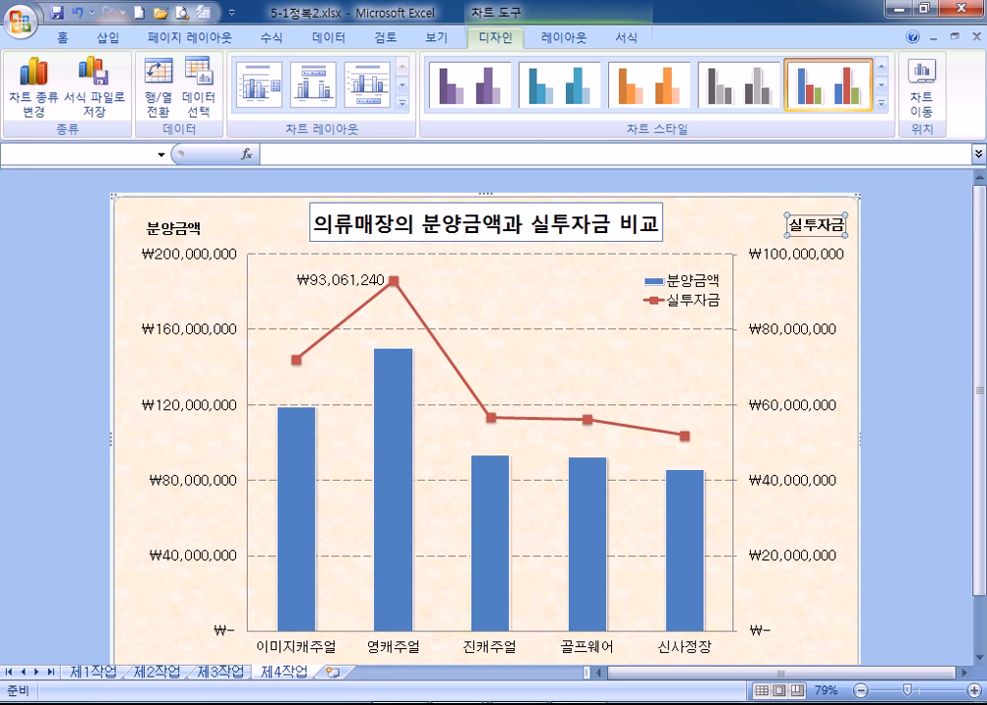
left_click(733, 216)
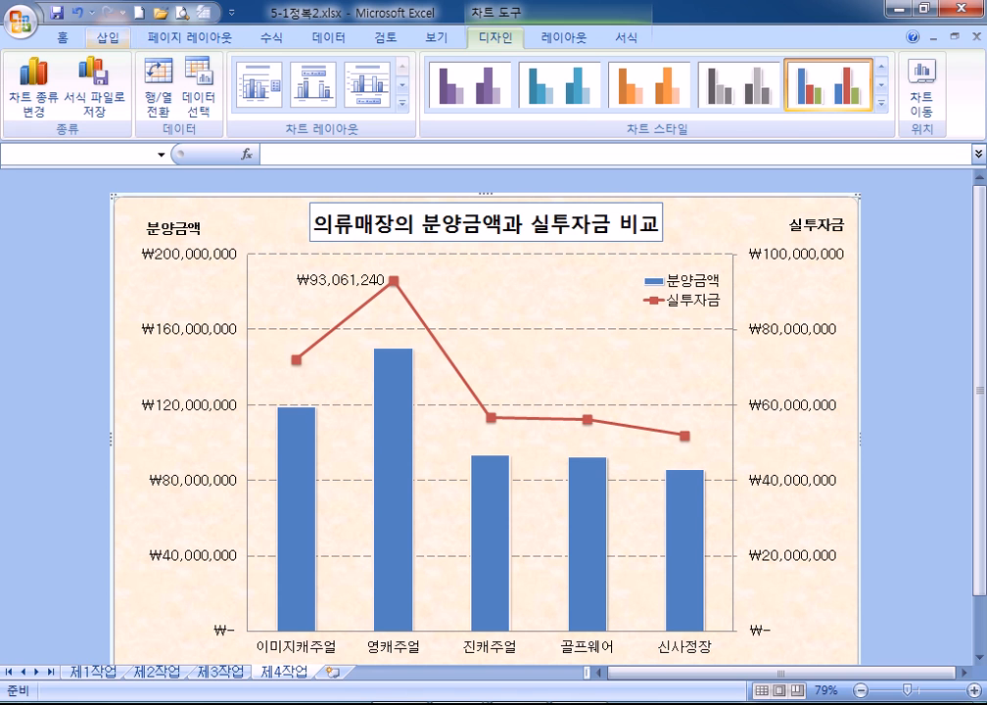
Step: Draw a seven-point star about 4.4 × 3.1 cm over the lower 영캐주얼 column and enter 분양금액 and 최고 on two lines
left_click(108, 39)
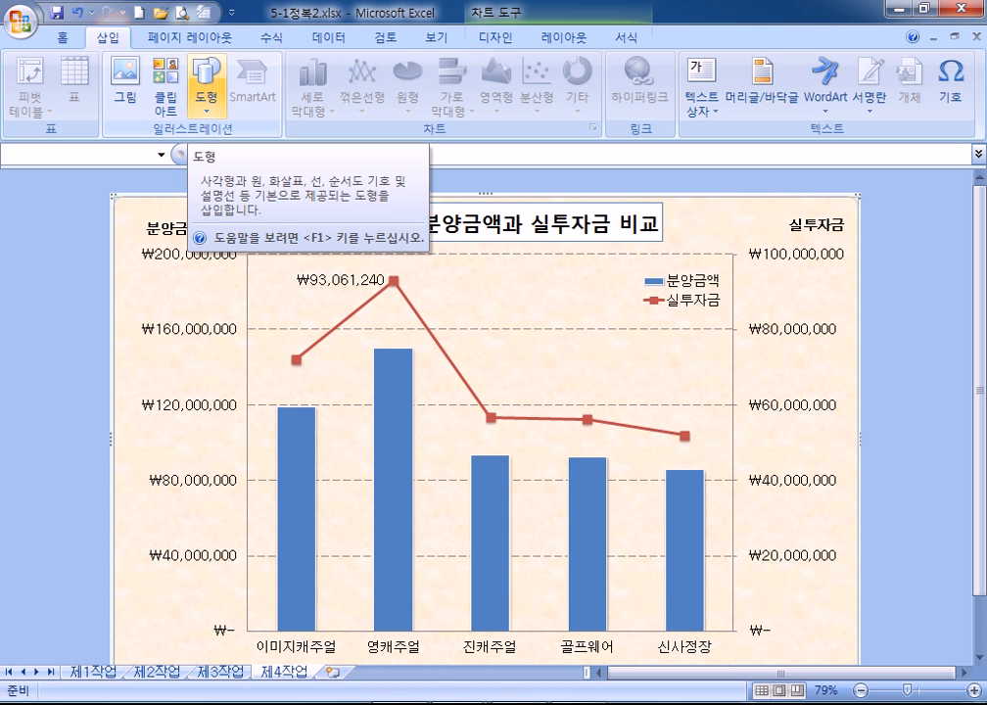
left_click(206, 93)
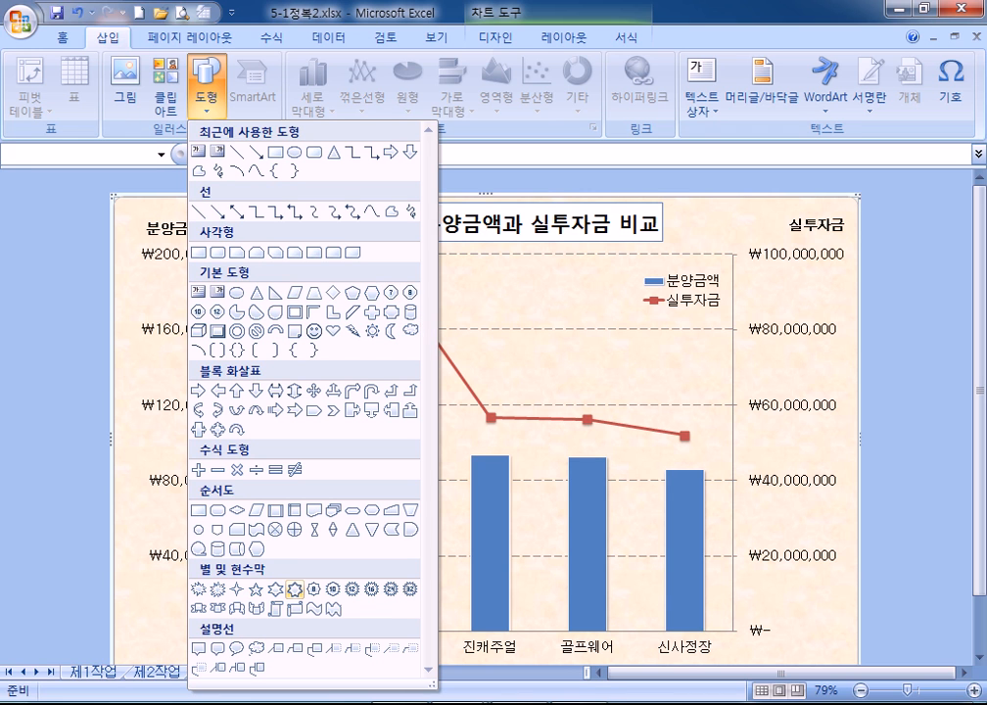
left_click(292, 588)
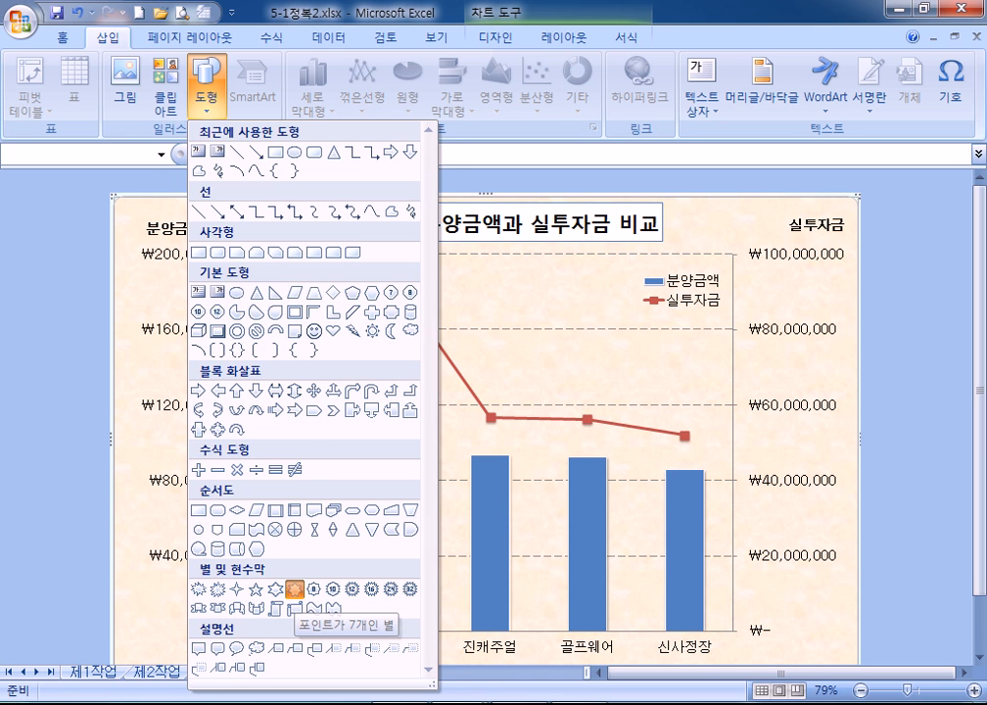
left_click_drag(333, 507, 460, 596)
key("Left")
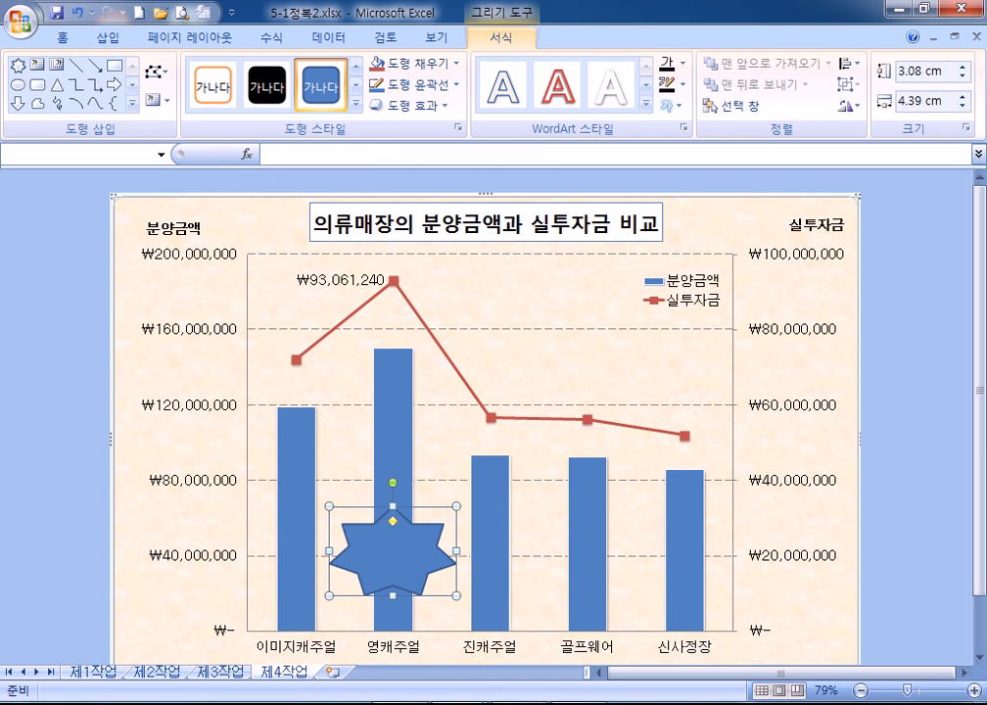
type("분양금액")
key("Return")
type("칙")
type("고")
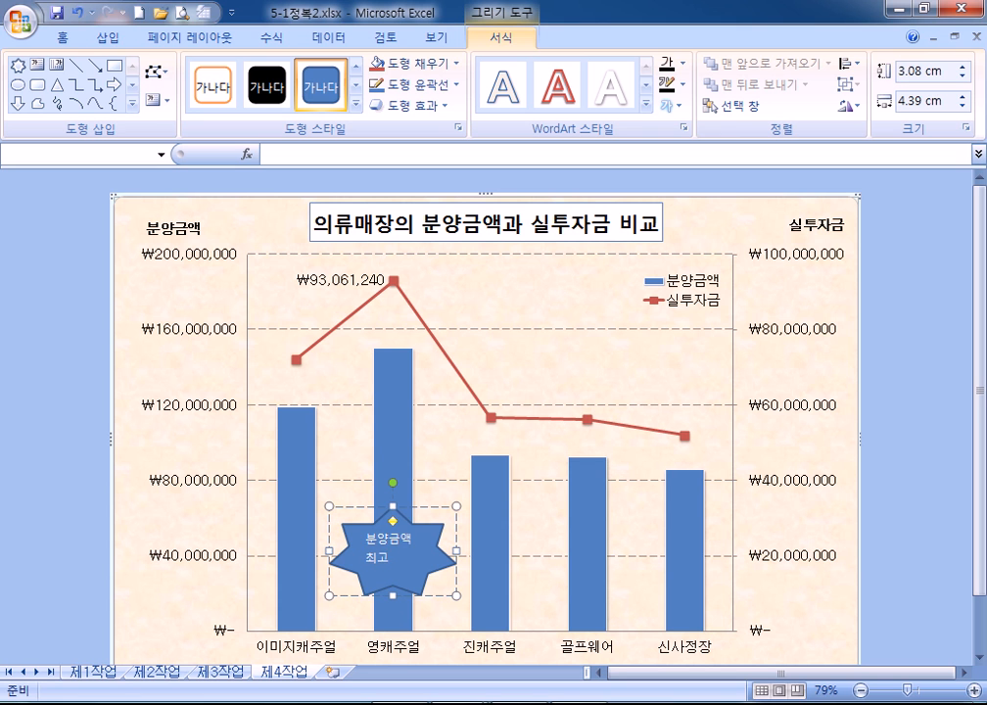
Step: Center the star's text horizontally and vertically, and remove the trailing spaces after 분양금액
left_click(63, 37)
left_click(352, 101)
left_click(352, 73)
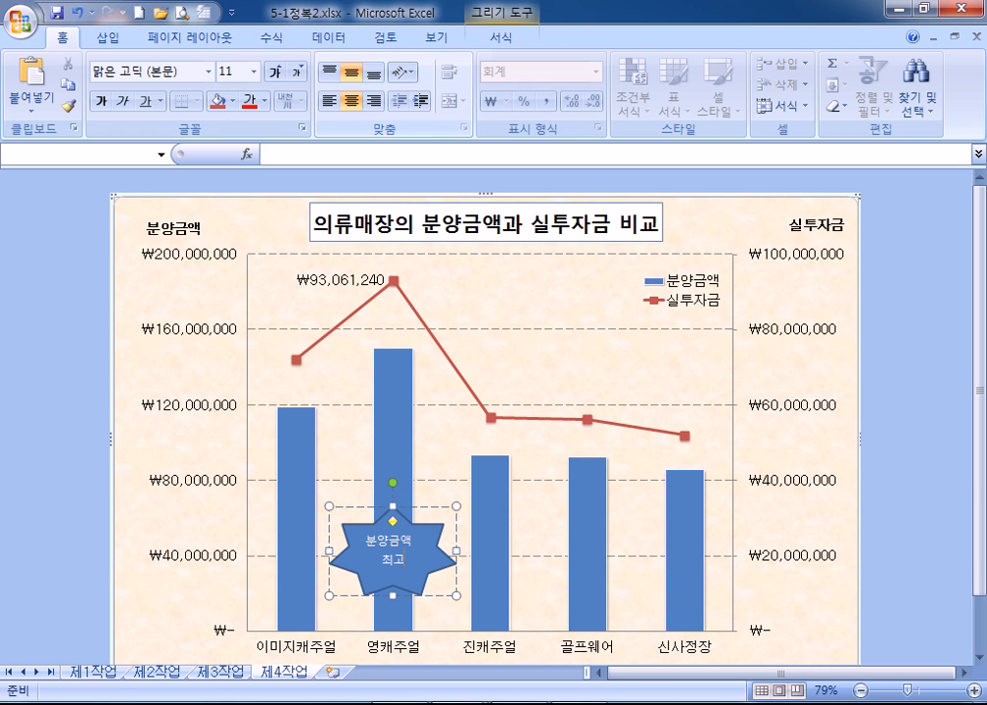
key("Escape")
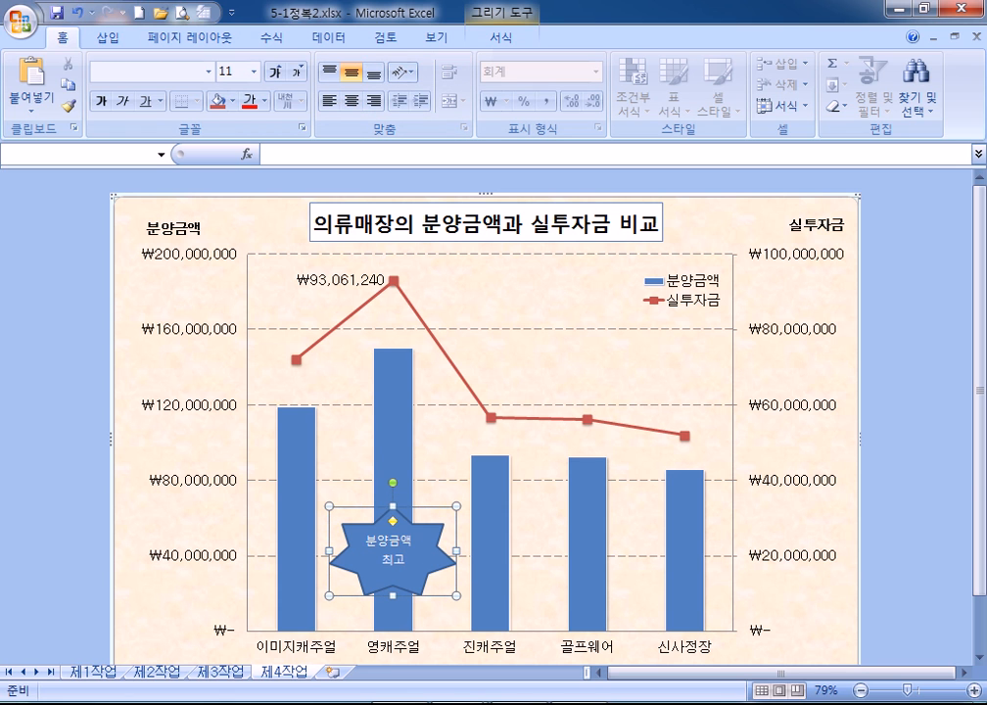
left_click(416, 541)
key("BackSpace")
key("BackSpace")
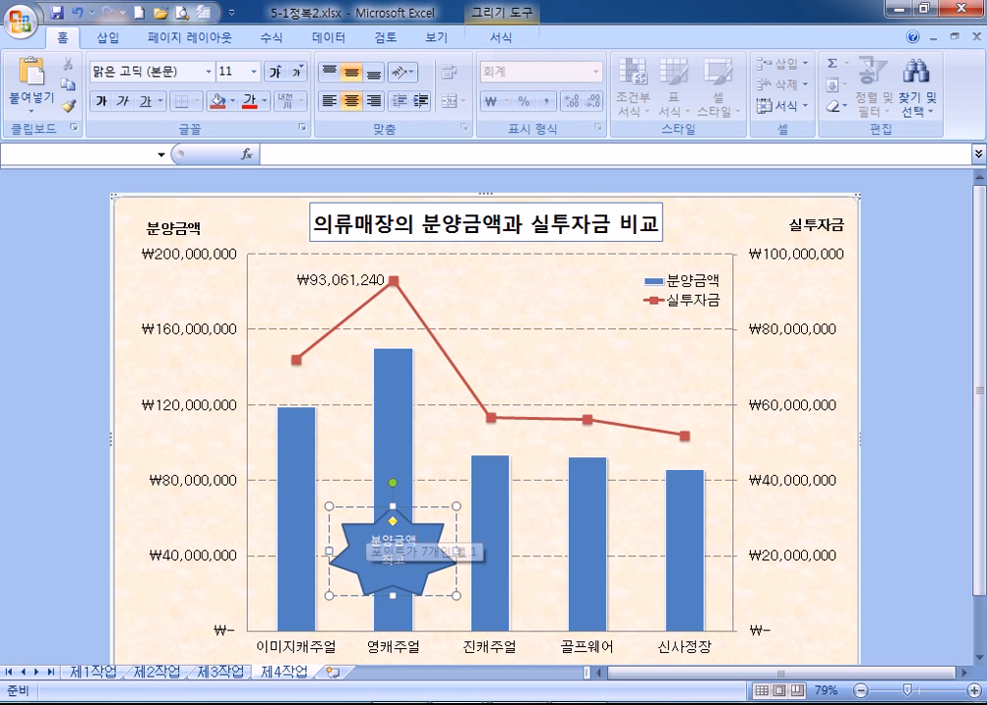
key("Escape")
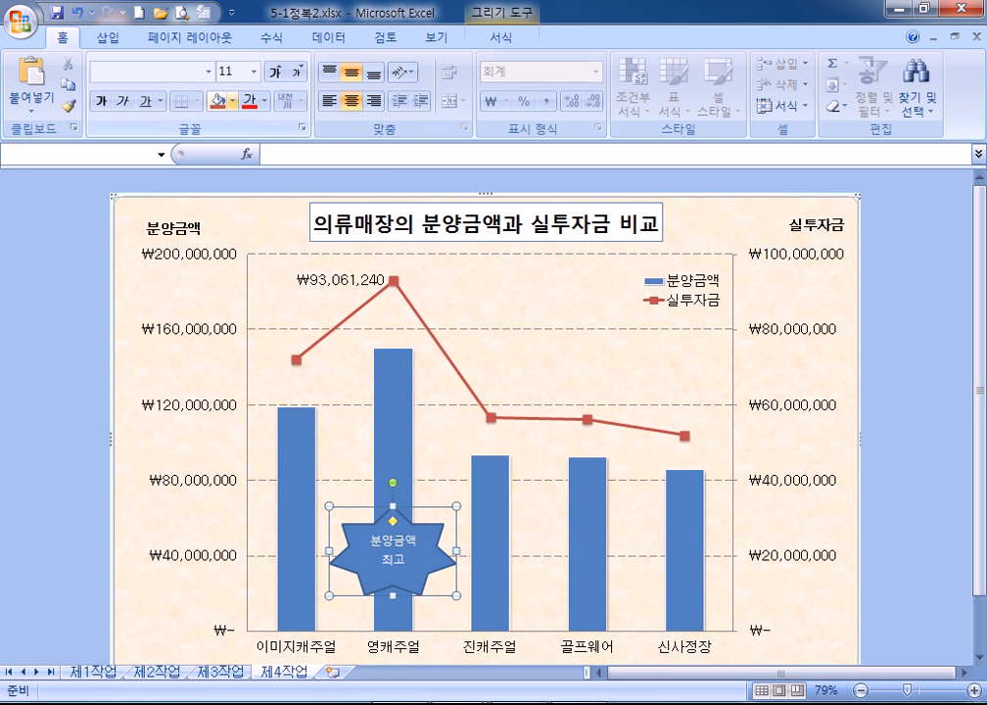
Step: Fill the star with 흰색, 배경 1 and make its text black
left_click(232, 100)
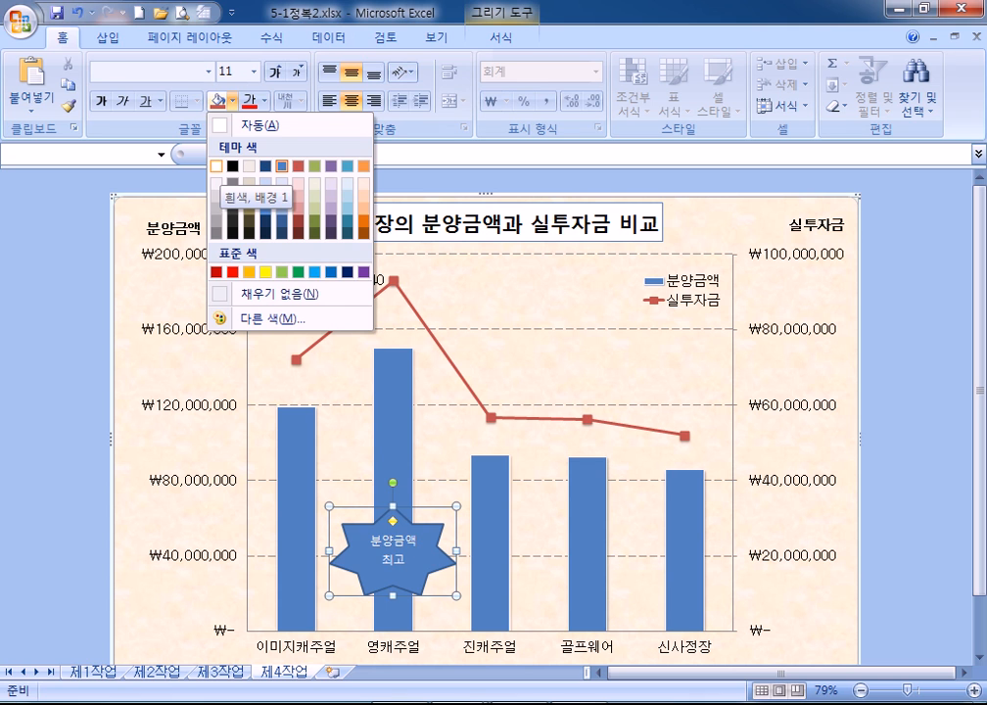
left_click(216, 167)
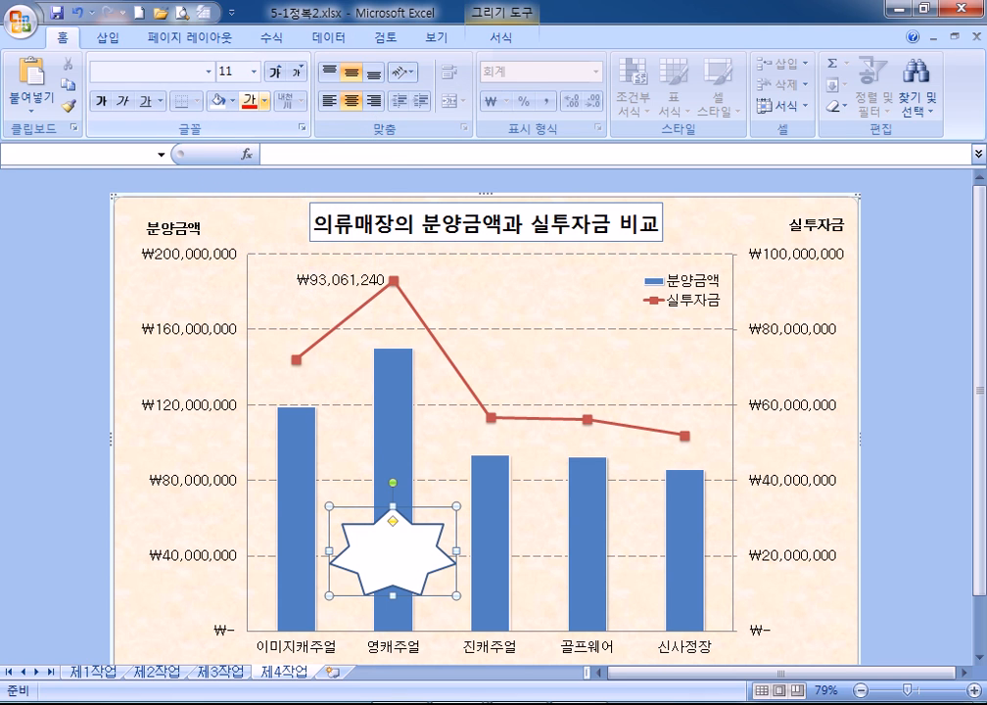
left_click(265, 101)
left_click(286, 125)
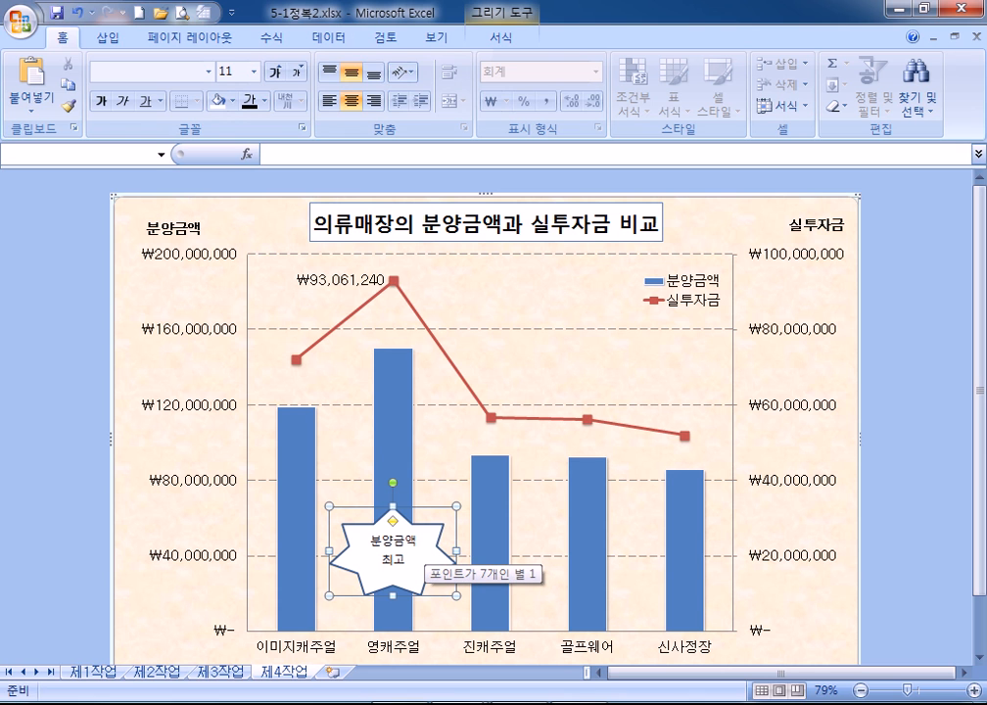
left_click(538, 509)
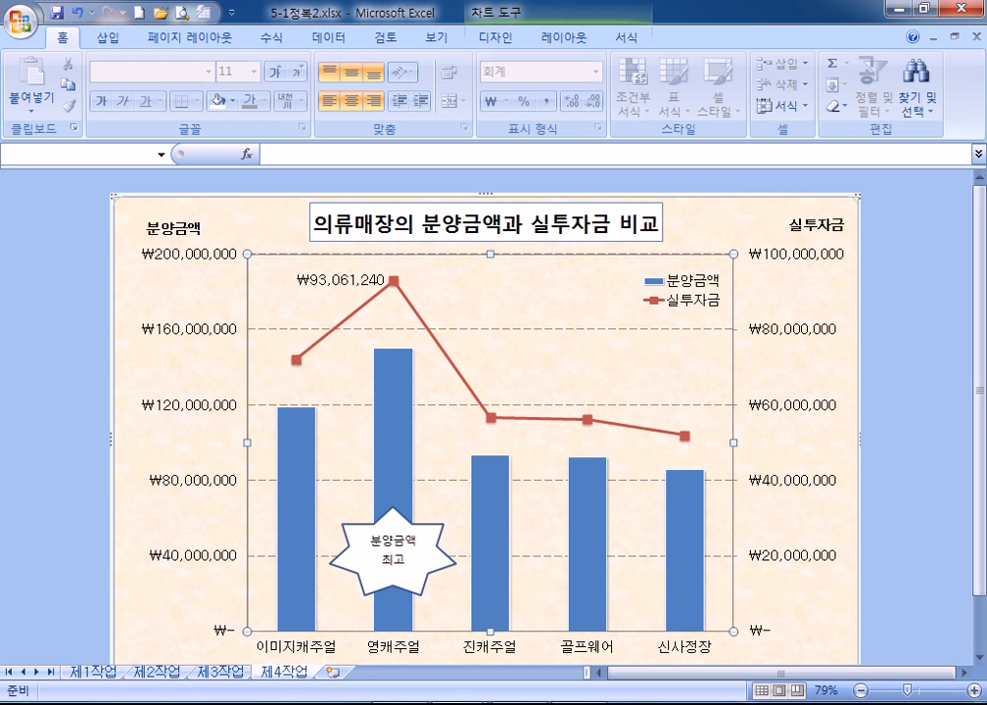
Step: Replace the star with a new seven-point star about 3.1 × 2.7 cm over the lower part of the 영캐주얼 column
left_click(426, 560)
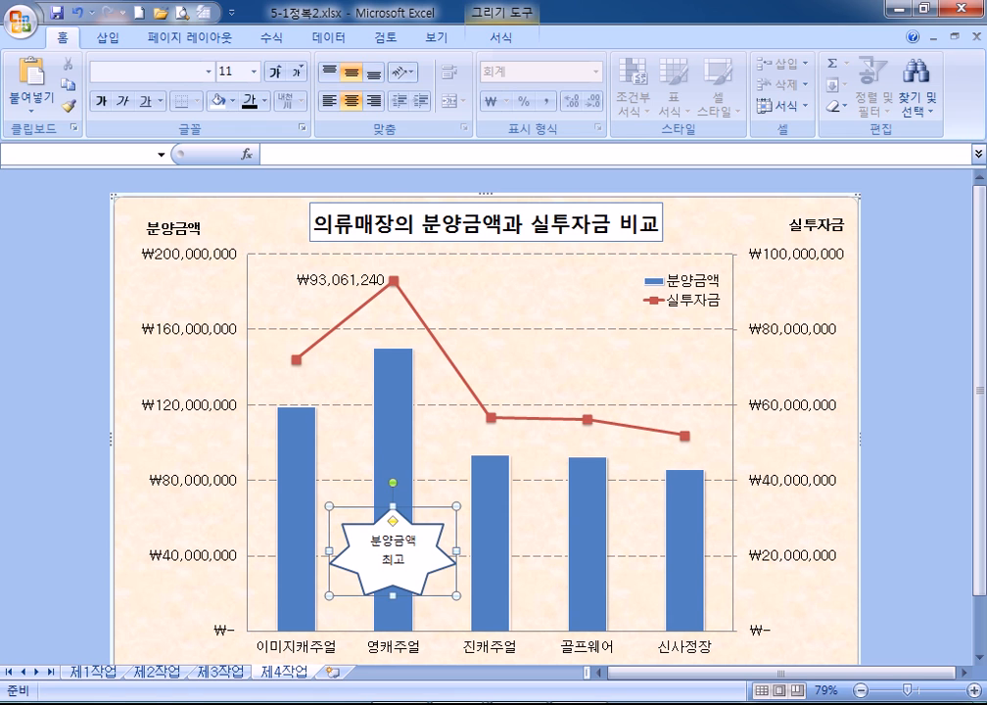
key("Delete")
left_click(108, 37)
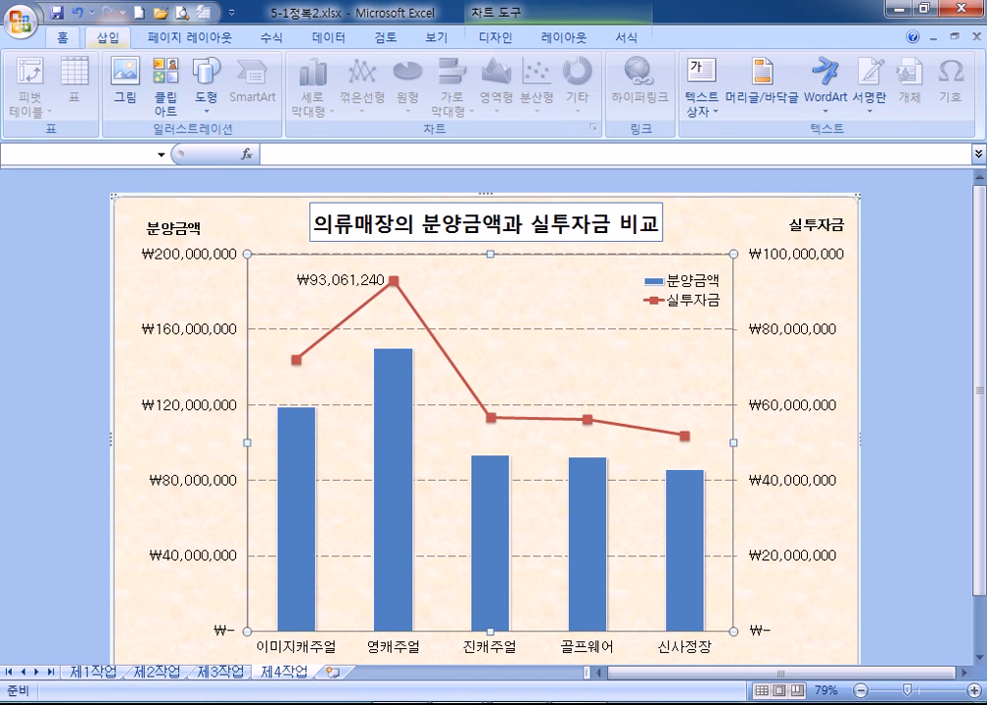
left_click(204, 98)
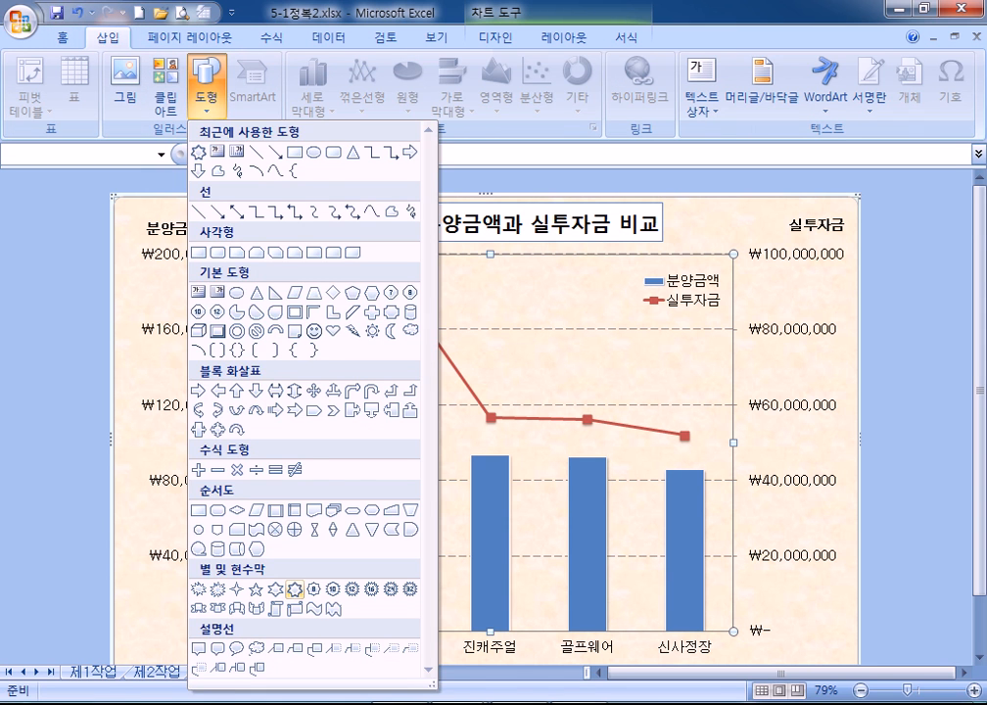
left_click(293, 591)
left_click_drag(378, 532, 467, 609)
mouse_move(424, 578)
left_mouse_down()
mouse_move(379, 546)
mouse_move(386, 551)
left_mouse_up()
Step: Enter 분양금액 and 최고 on two lines in the new star and enlarge it to about 4.0 × 3.5 cm
type("부")
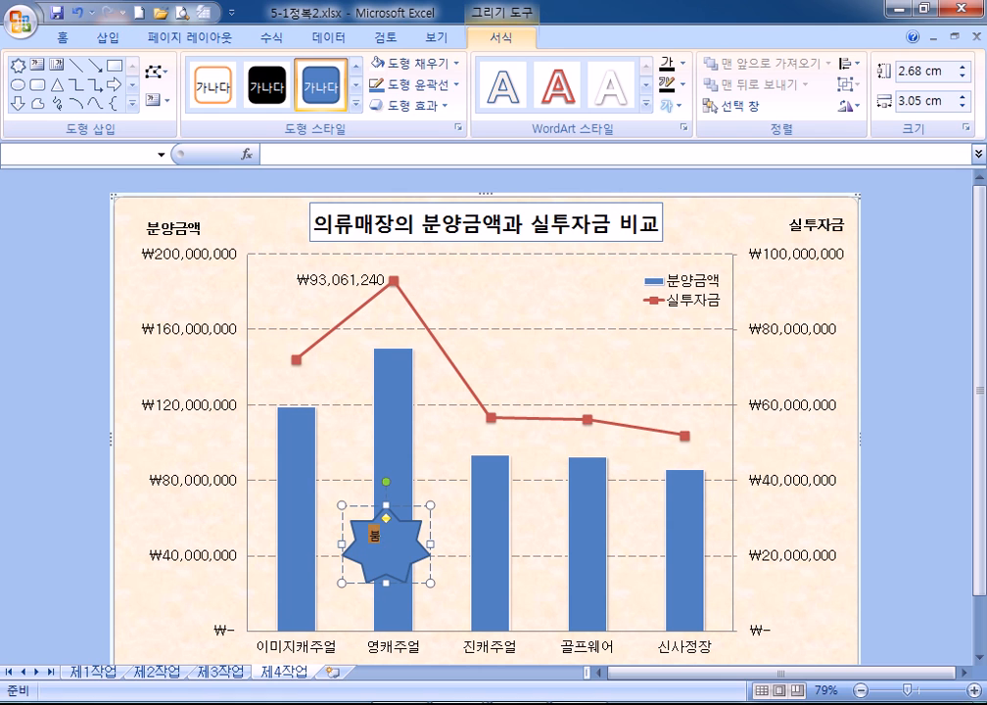
type("분양금액")
type("ㅊ최고")
left_click_drag(430, 527, 422, 508)
left_click_drag(422, 565, 455, 592)
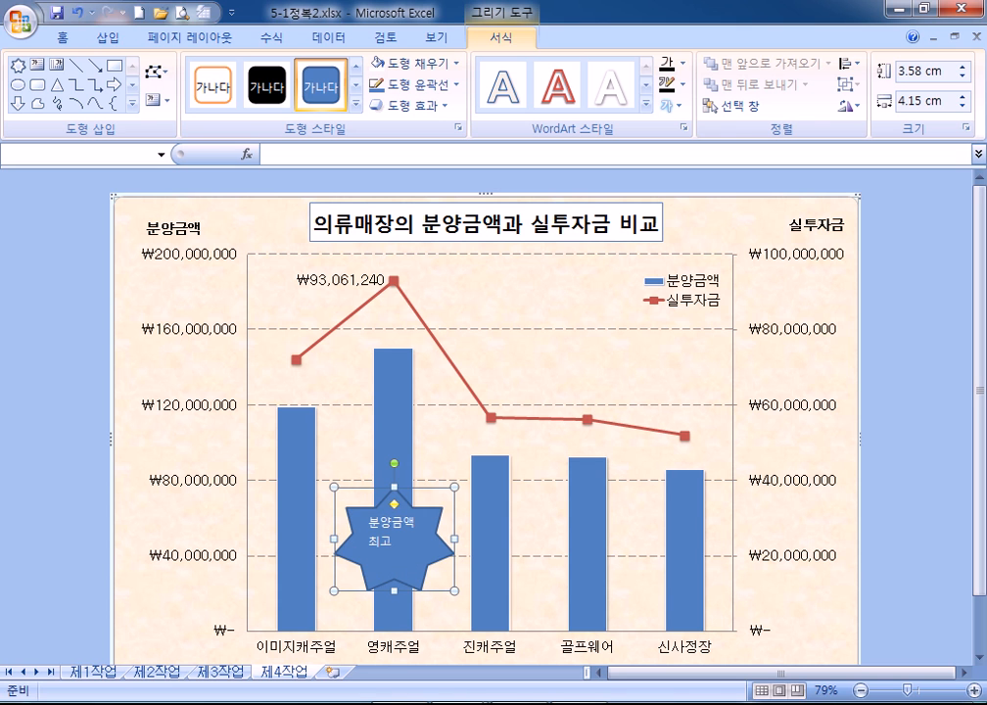
left_click_drag(454, 592, 451, 588)
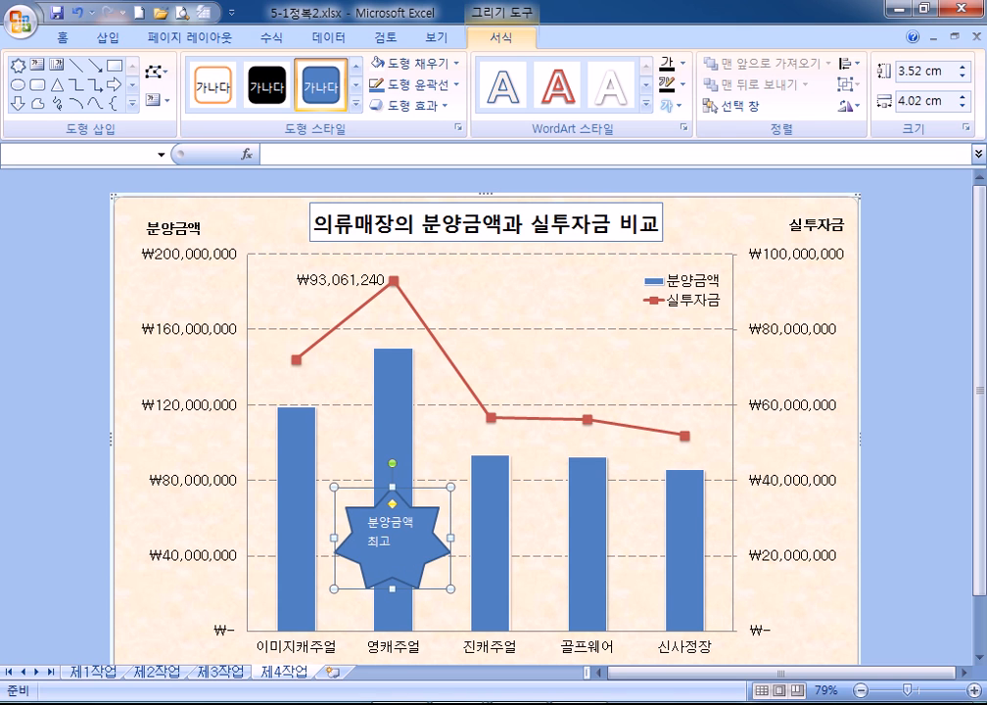
Step: Center the star's text horizontally and vertically, and reduce the star's height slightly
left_click(65, 37)
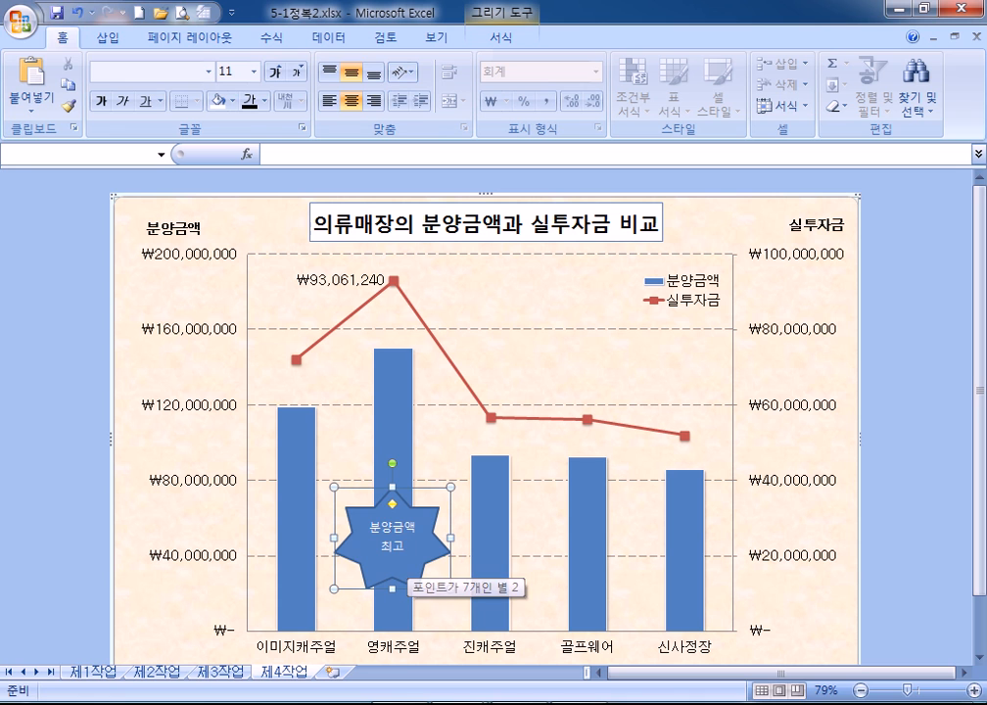
left_click_drag(429, 551, 431, 548)
left_click_drag(451, 589, 451, 578)
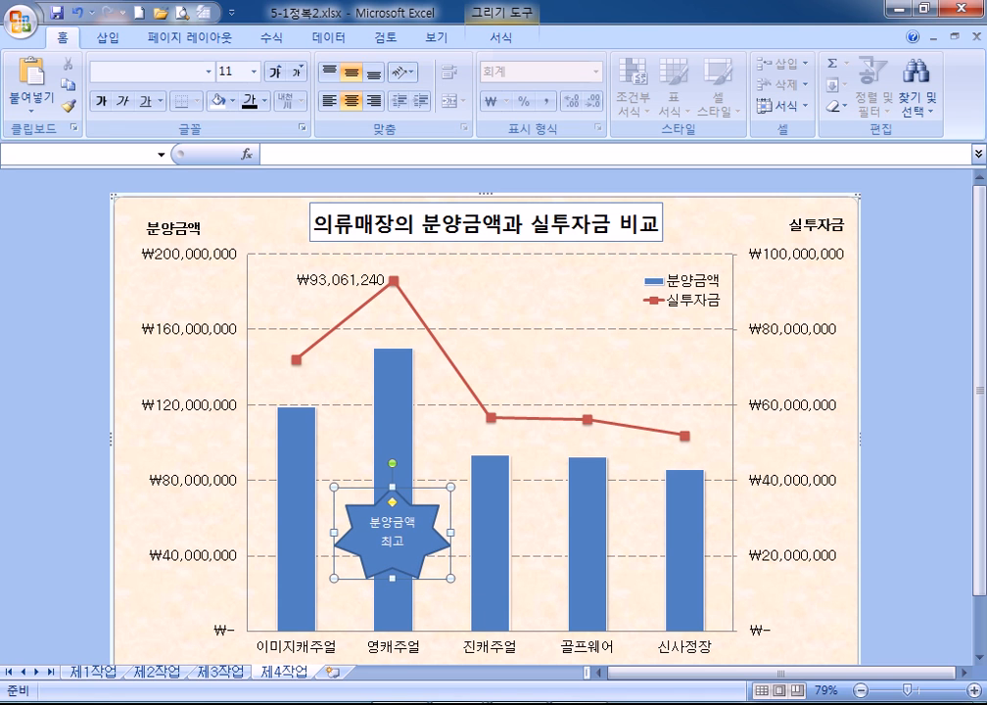
Step: Apply a white fill and black text to the star, then deselect it
left_click(218, 100)
left_click(251, 100)
left_click(343, 423)
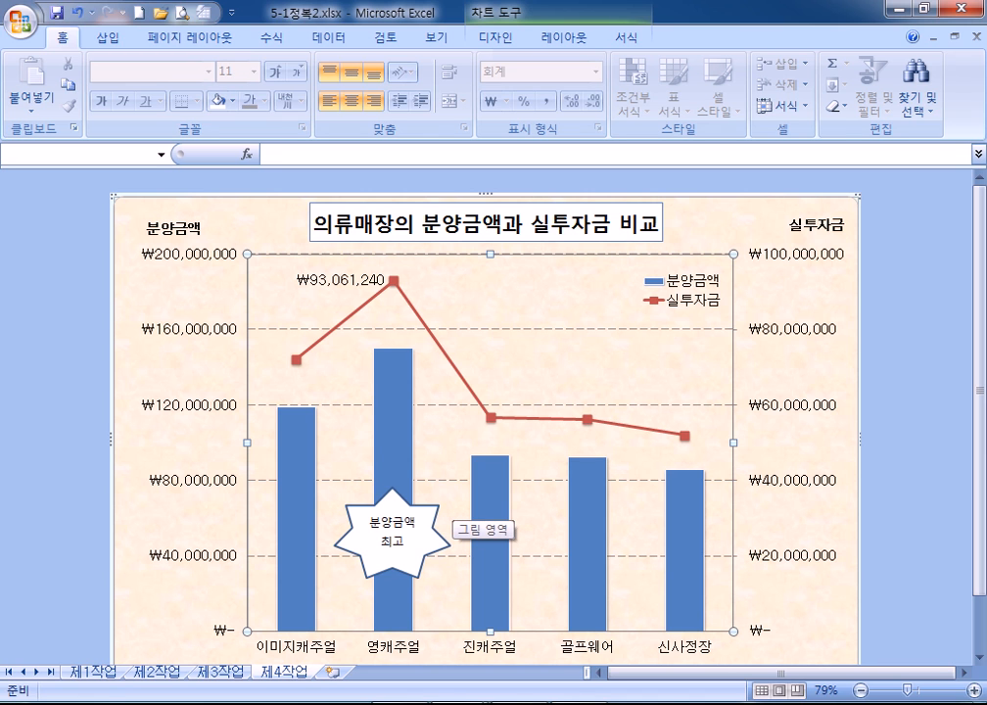
left_click(725, 224)
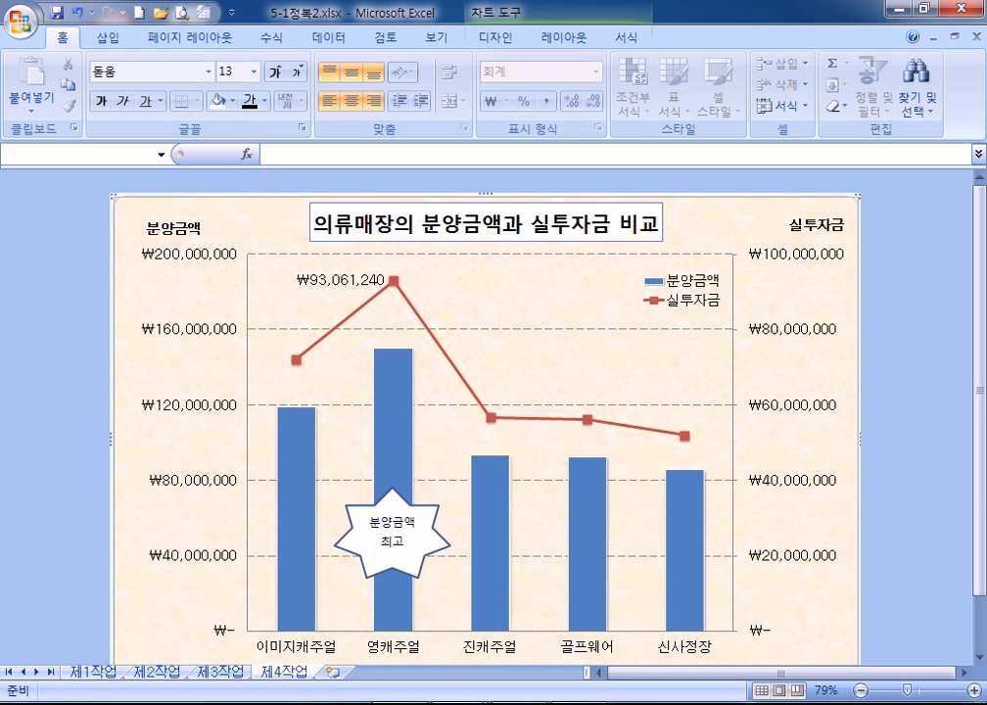
Step: Switch to 5-1정복1.xlsx and select the 공연명 header with the names in C6, C8:C9 and C11:C12 on 제1작업
key("alt+Tab")
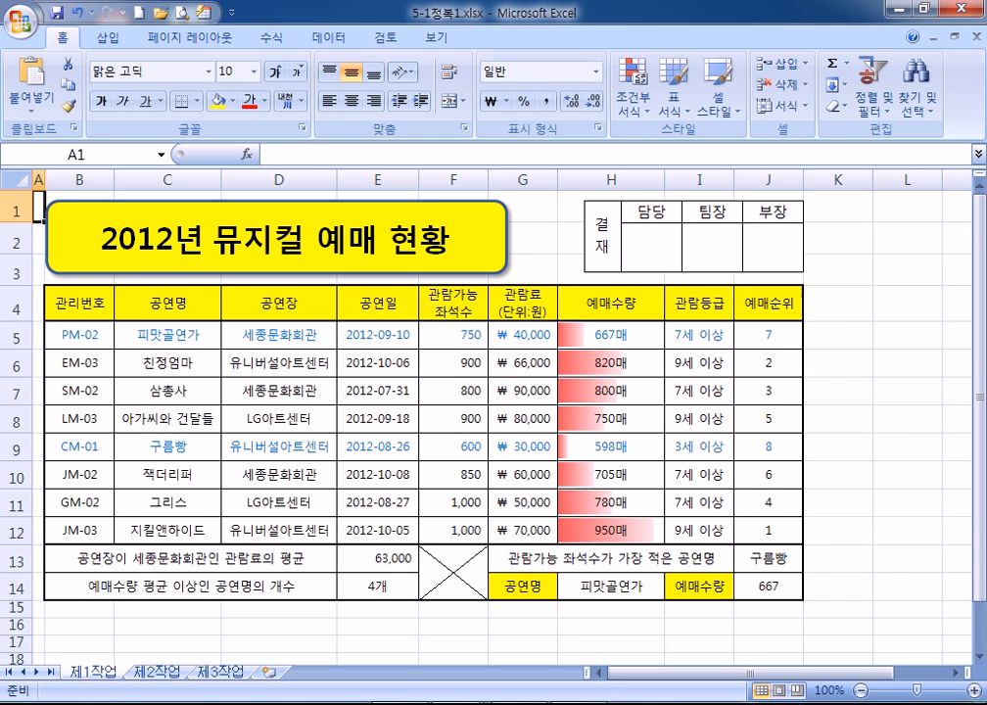
left_click(168, 304)
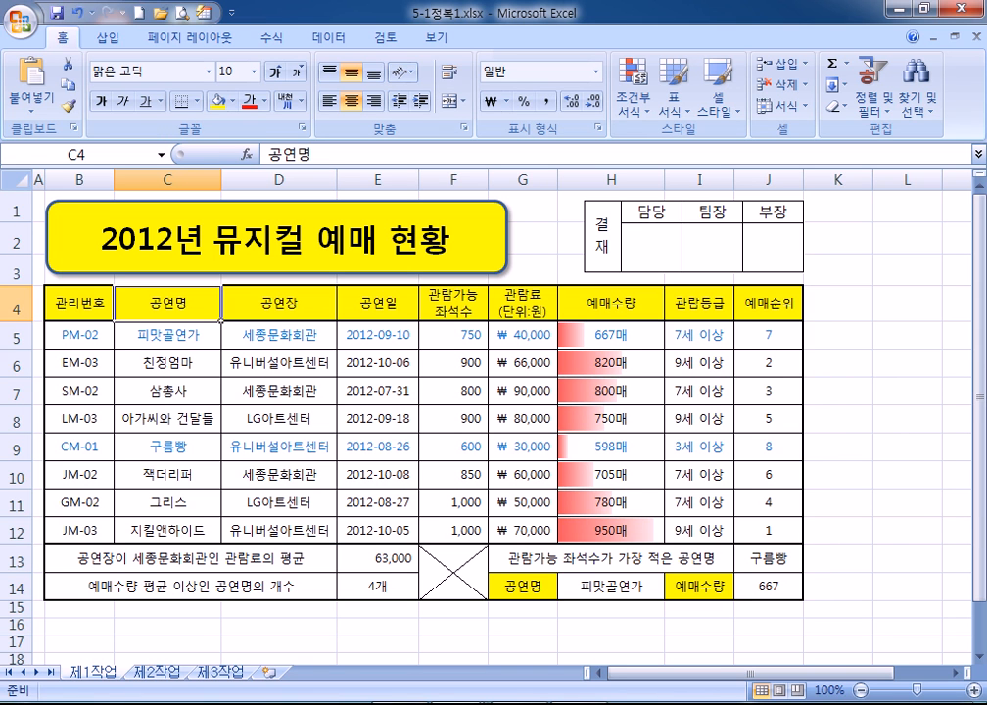
left_click(167, 364, "ctrl")
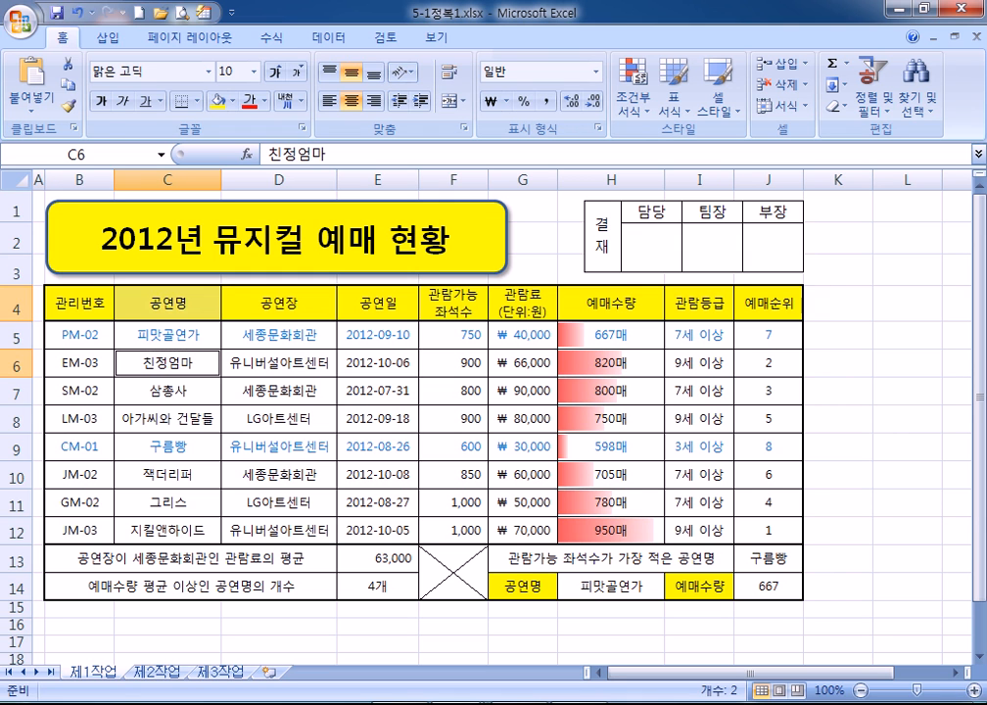
left_click(168, 419, "ctrl")
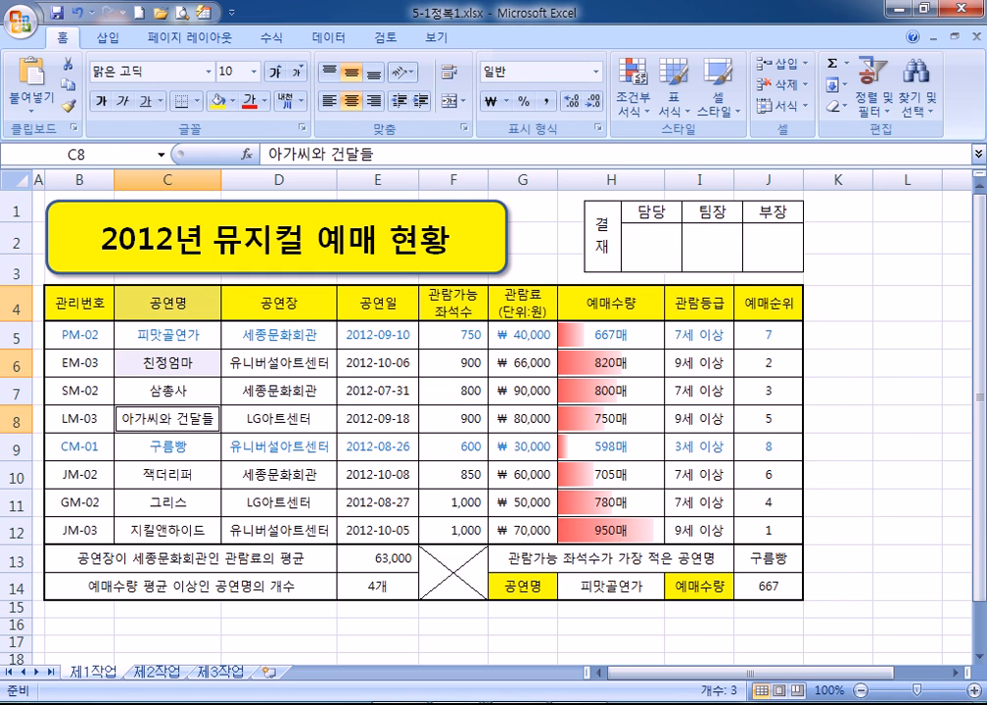
left_click_drag(168, 419, 167, 447)
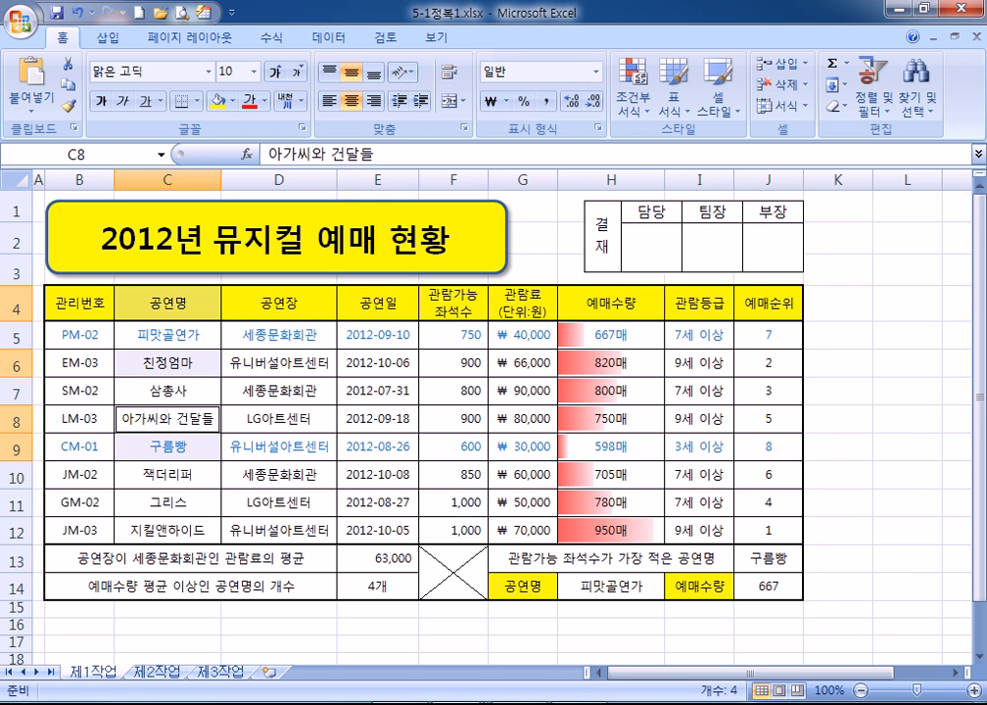
left_click_drag(167, 503, 167, 530)
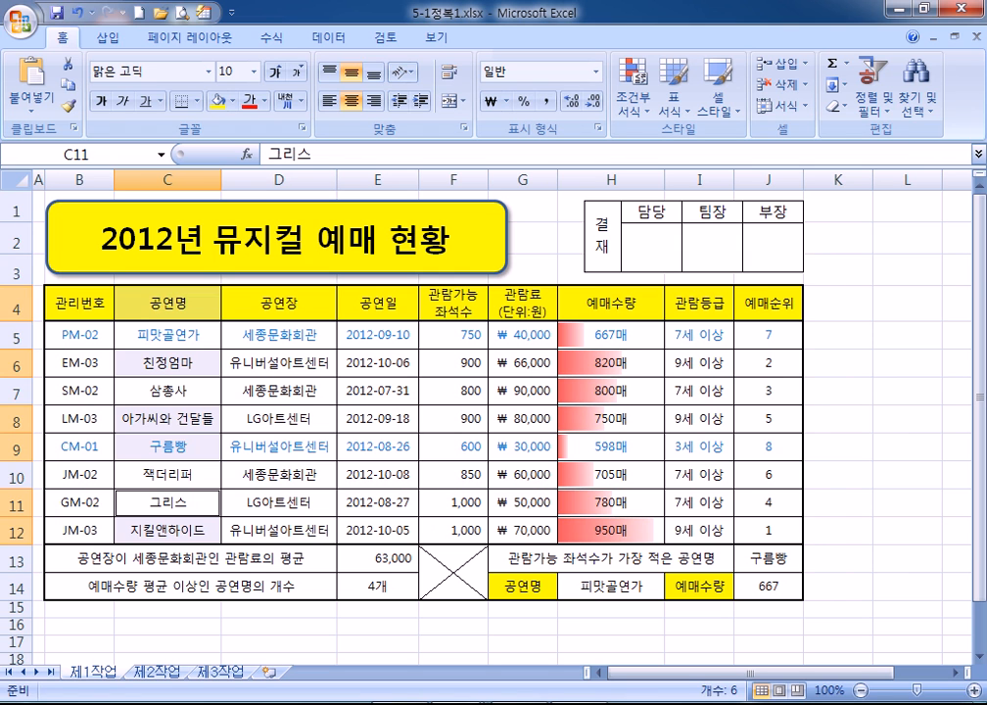
Step: Add the matching 예매수량 cells H4, H6, H8:H9 and H11:H12 to the selection and insert a 3차원 쪼개진 원형 chart
left_click(611, 304, "ctrl")
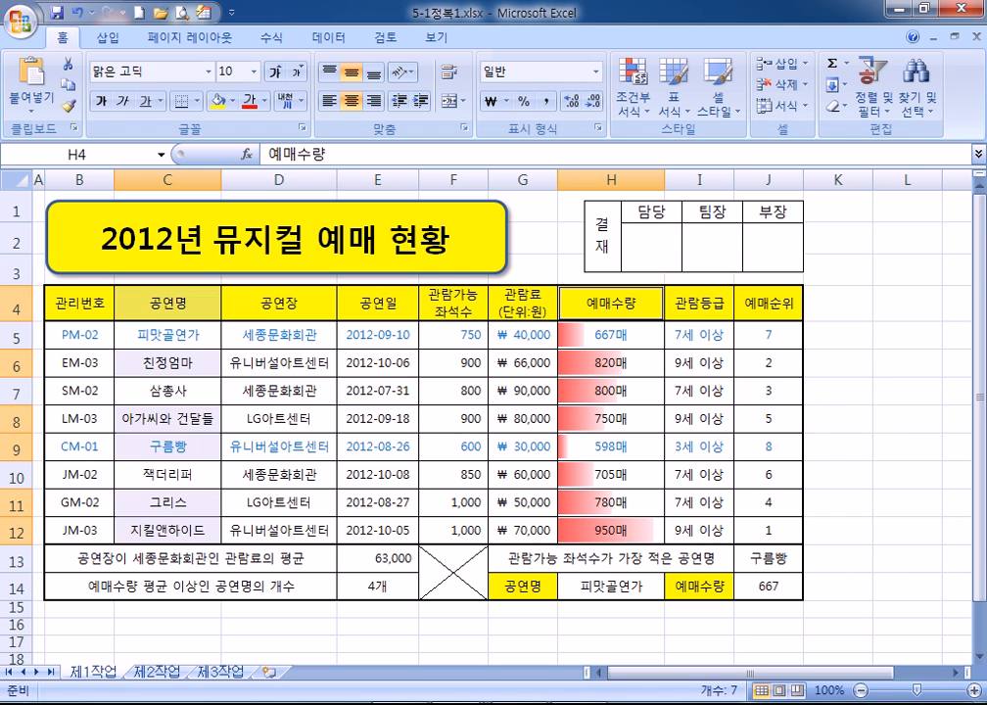
left_click(612, 364, "ctrl")
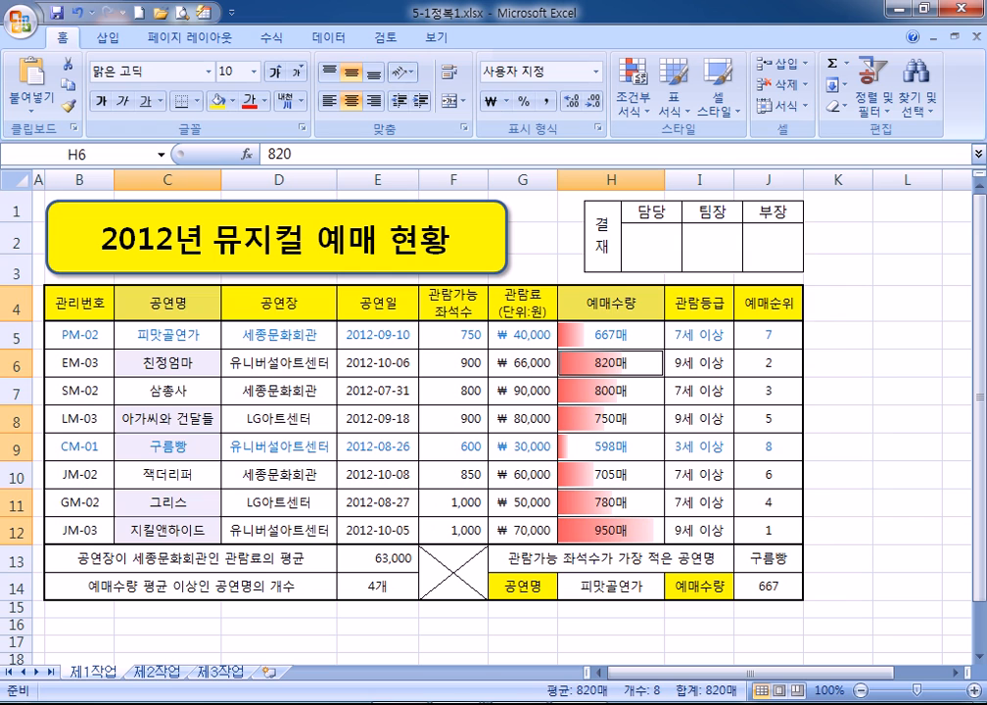
left_click_drag(611, 420, 611, 447)
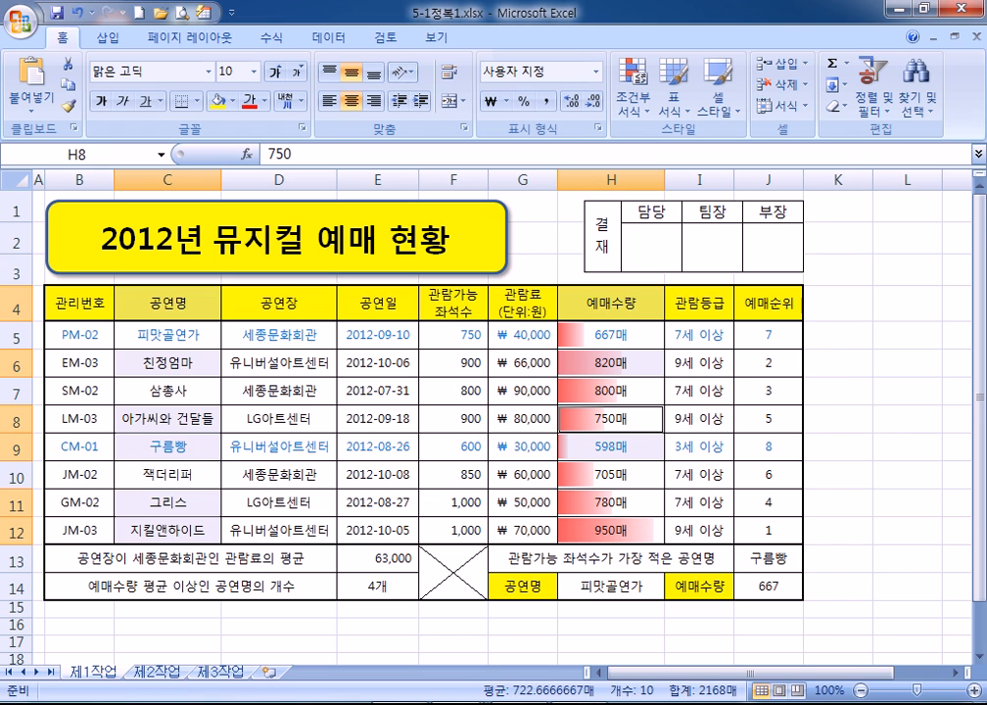
left_click(612, 503, "ctrl")
left_click_drag(611, 504, 612, 531)
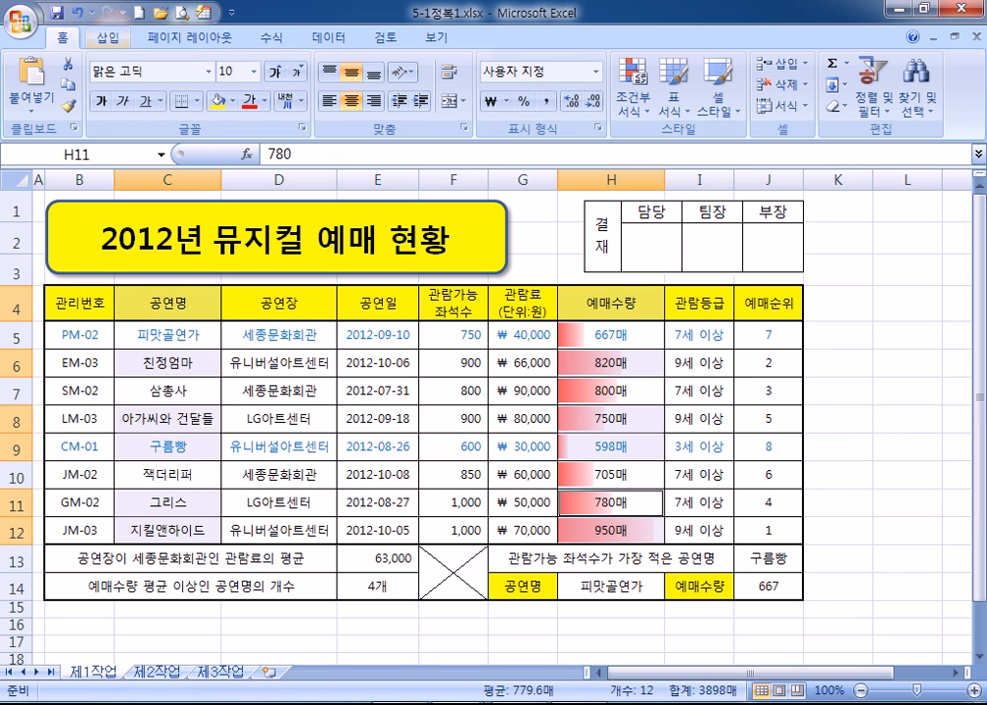
left_click(107, 38)
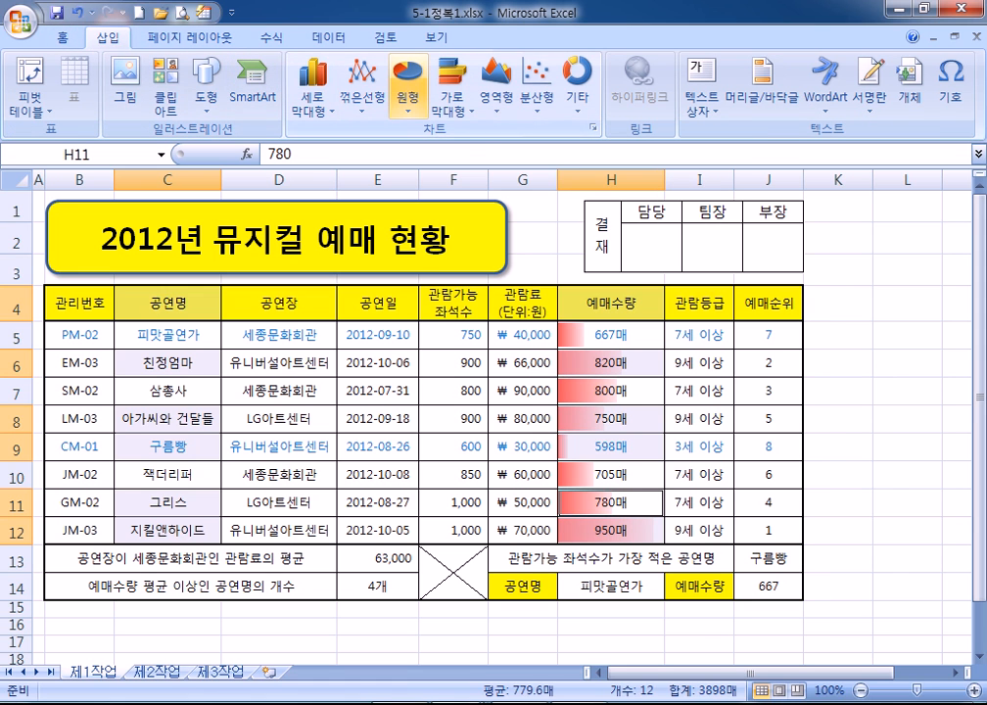
left_click(408, 88)
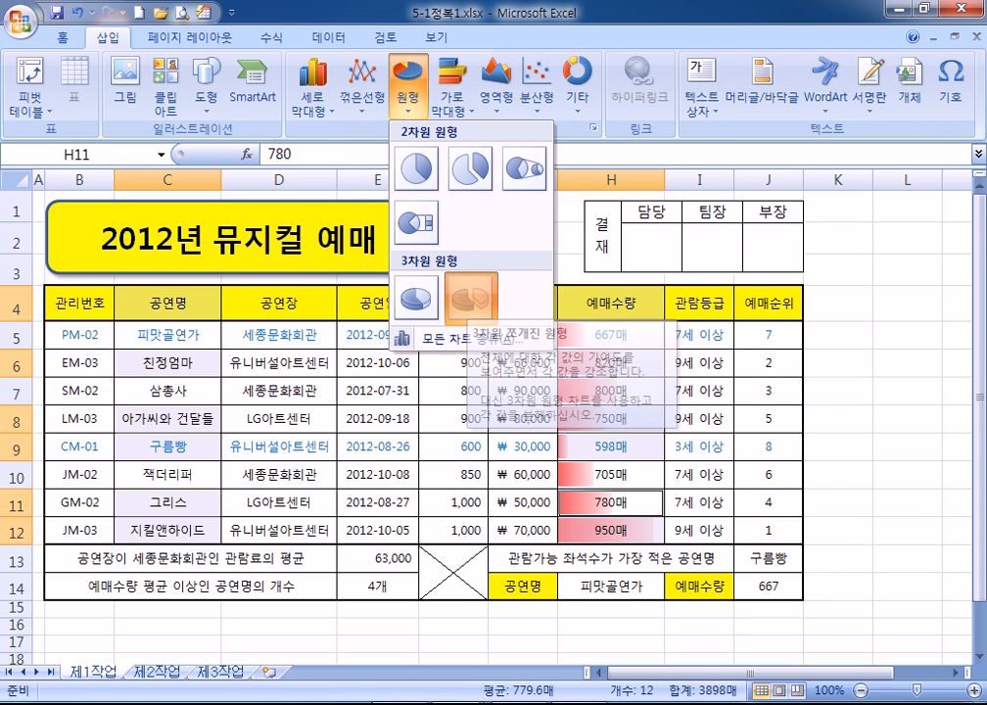
left_click(471, 300)
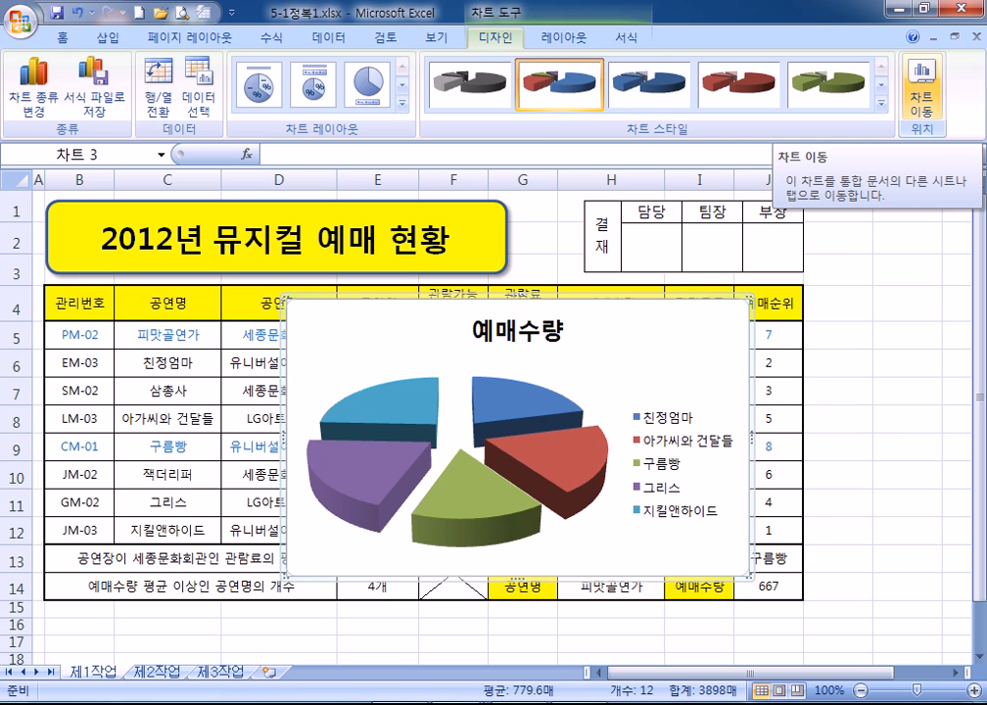
Step: Move the pie chart to a new sheet named 제4작업 and place that sheet after 제3작업
left_click(922, 98)
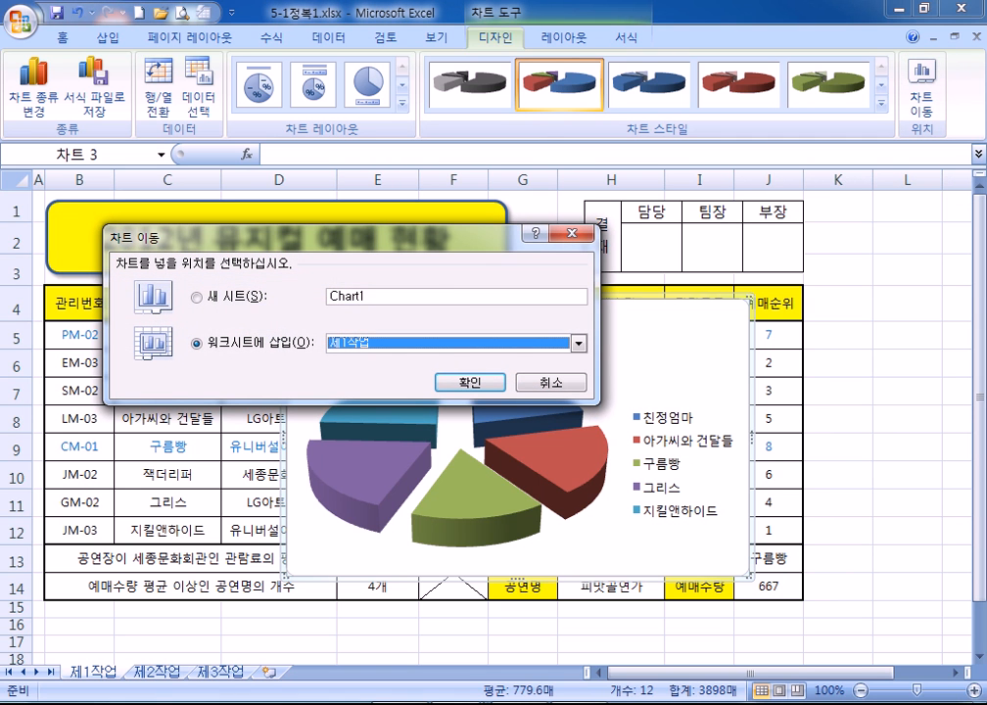
key("alt+s")
type("제")
type("4작ㅇㅂ")
key("BackSpace")
key("BackSpace")
type("업")
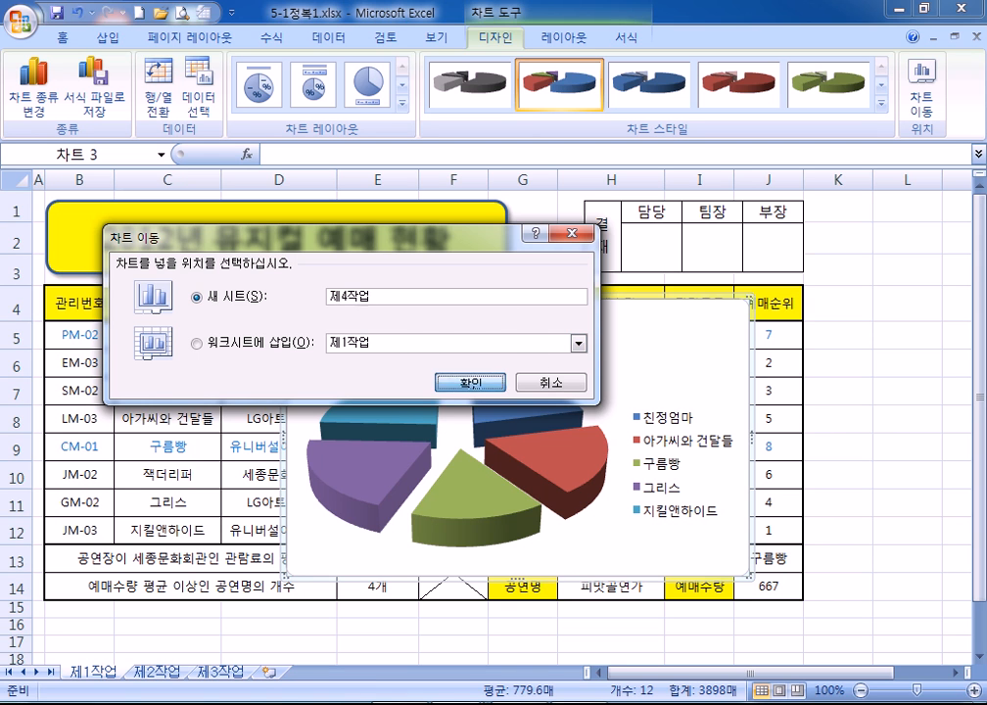
key("Return")
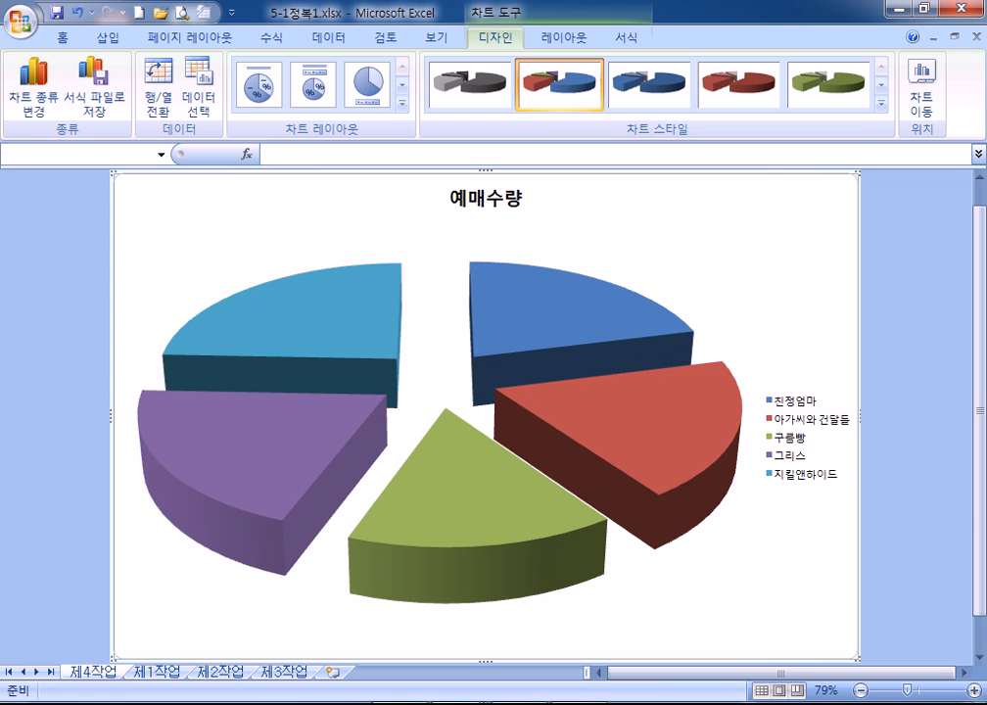
left_click_drag(186, 672, 315, 672)
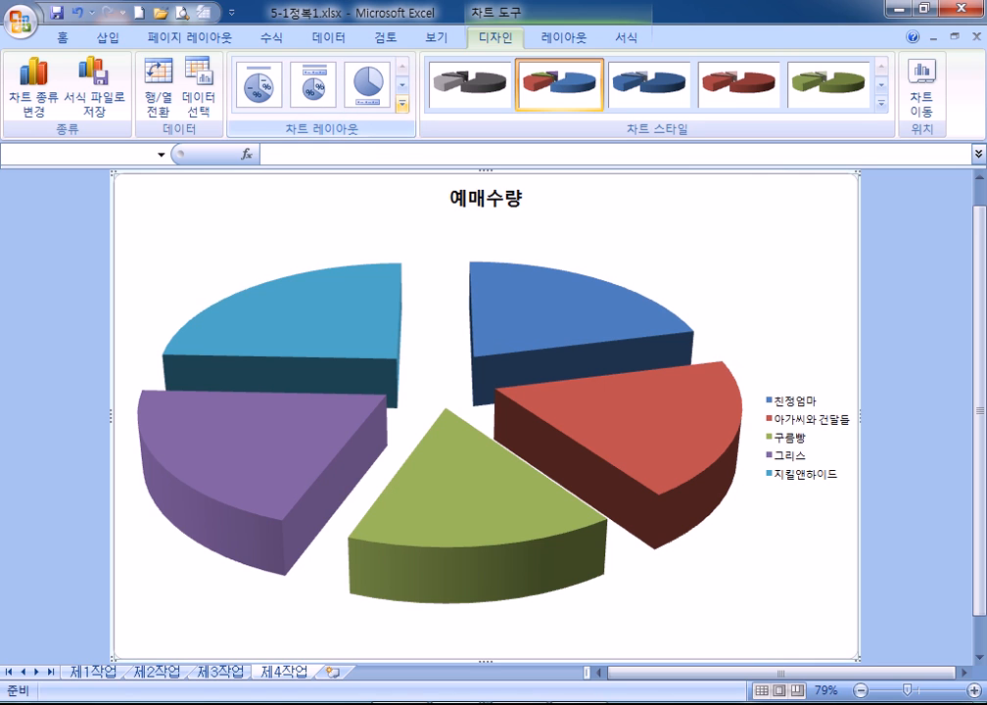
Step: Apply the pie chart layout with title, percentage labels and side legend, and set the chart style to 스타일 26
left_click(401, 99)
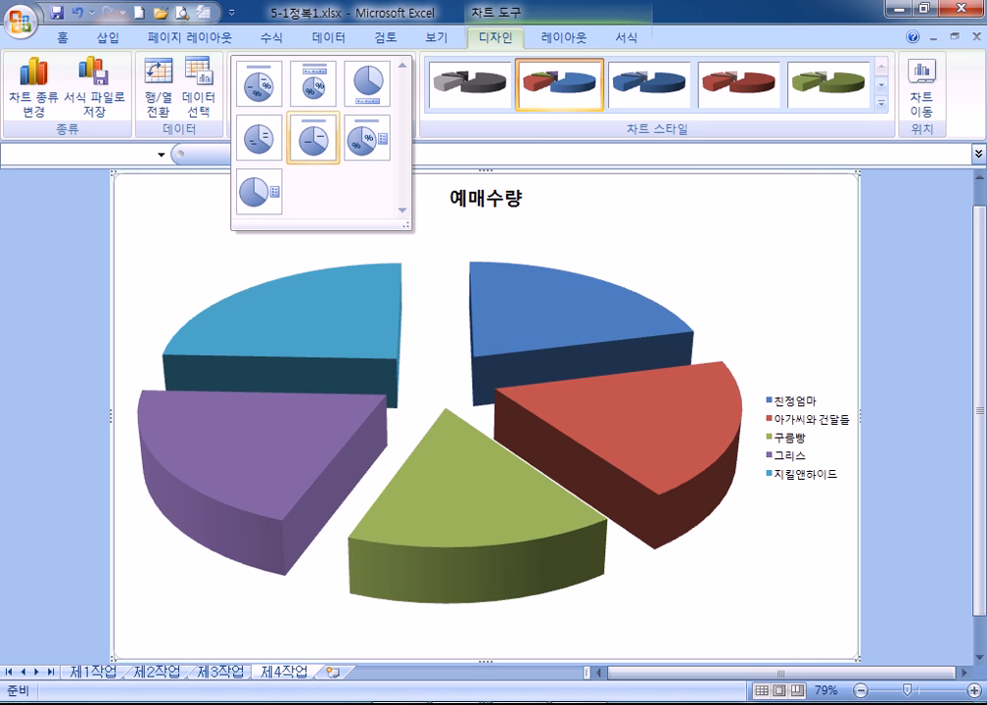
left_click(367, 137)
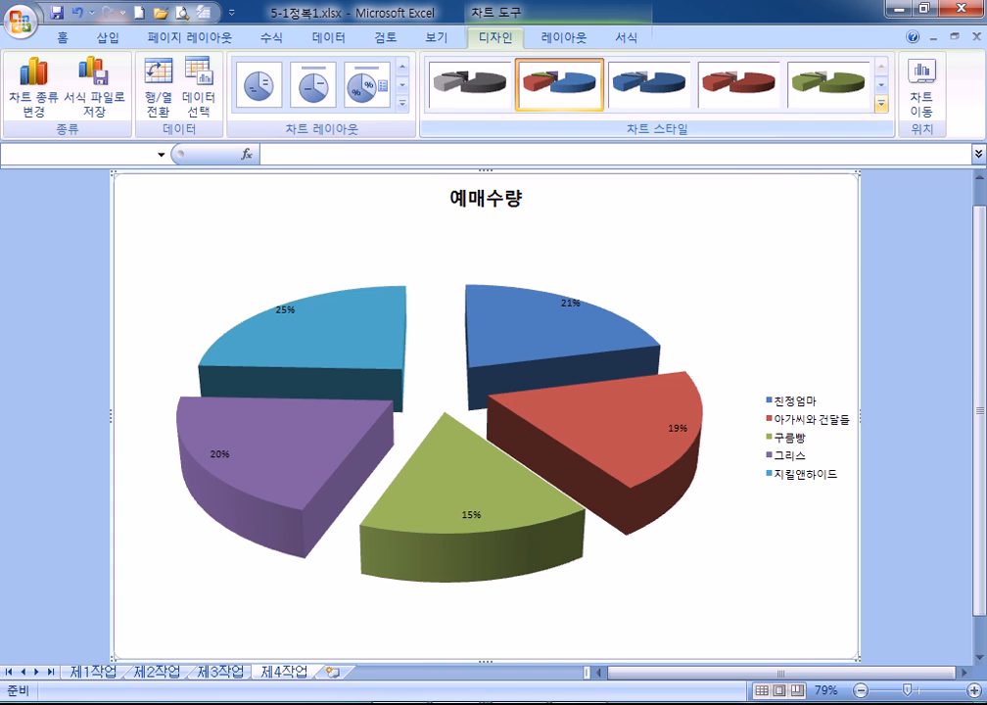
left_click(880, 101)
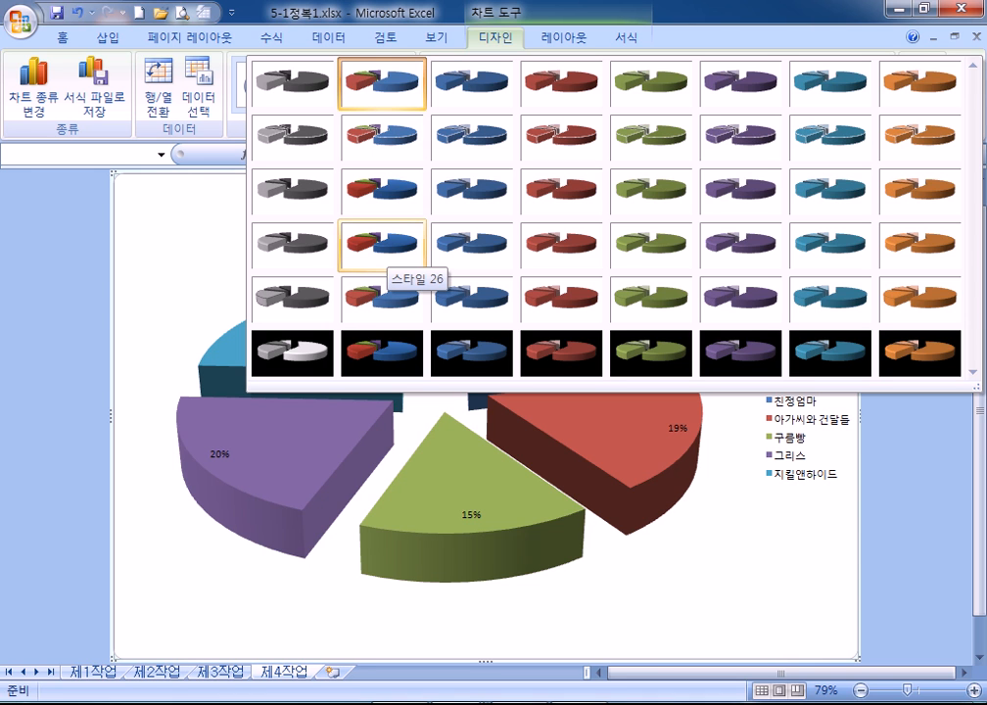
left_click(384, 253)
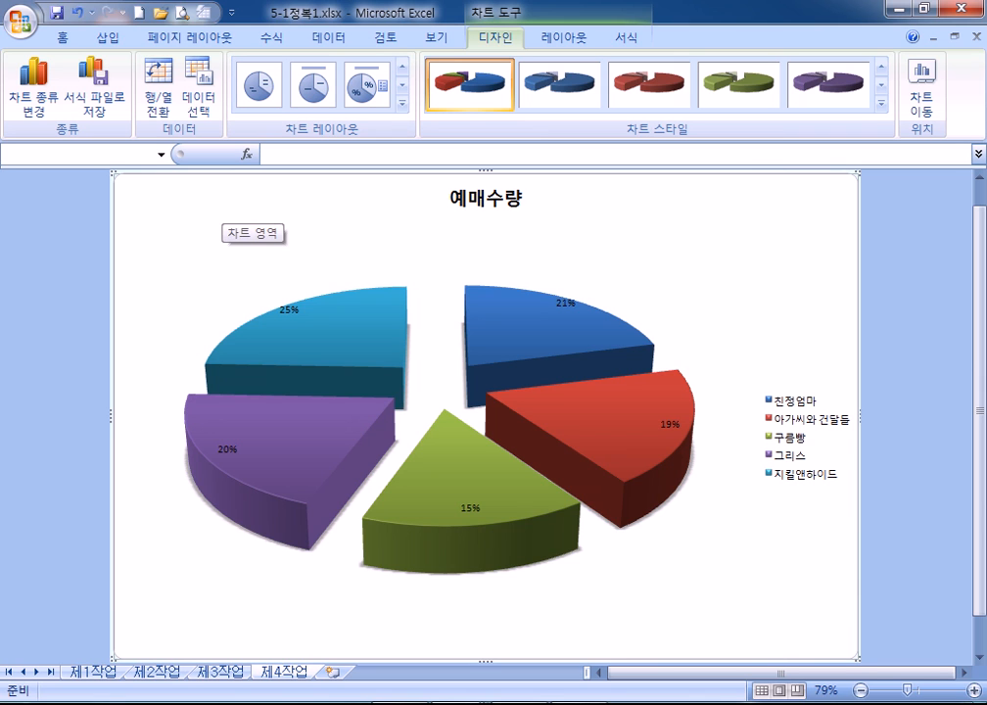
Step: Set the whole chart's font to 맑은 고딕 and its size to 14
left_click(62, 38)
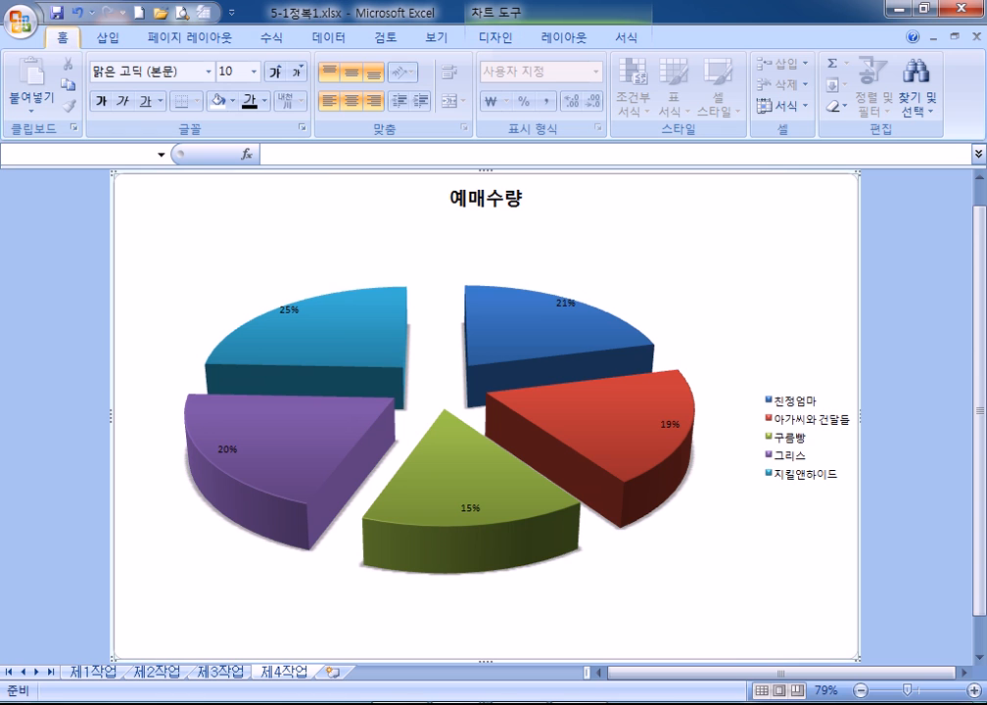
left_click(209, 72)
scroll(209, 323, "down", 5)
scroll(226, 333, "down", 15)
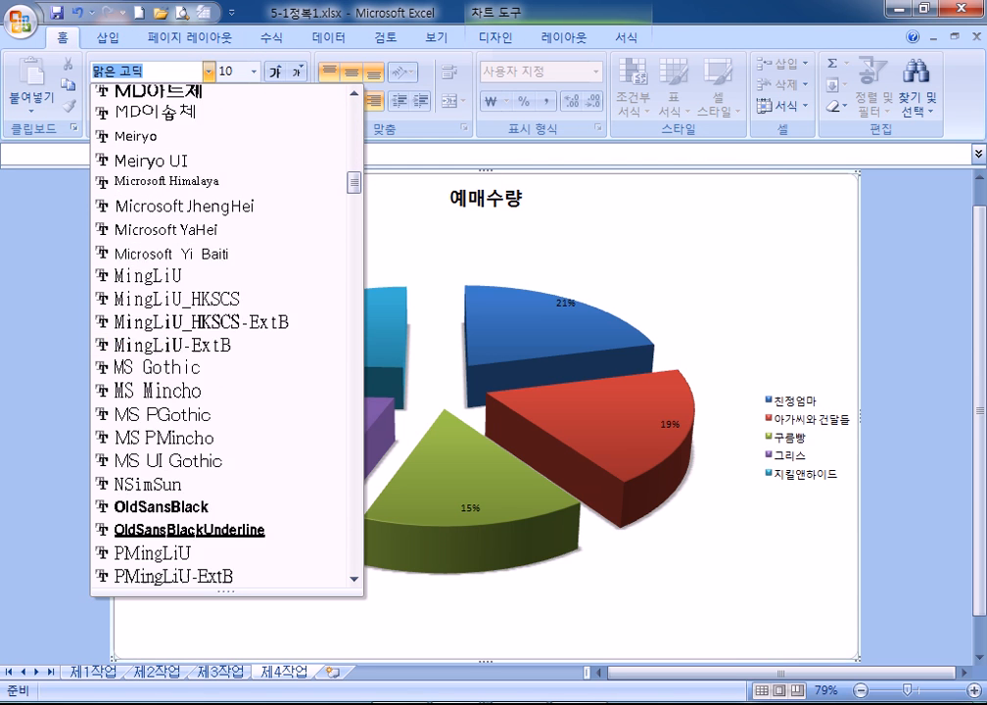
scroll(225, 343, "up", 1)
scroll(225, 343, "down", 9)
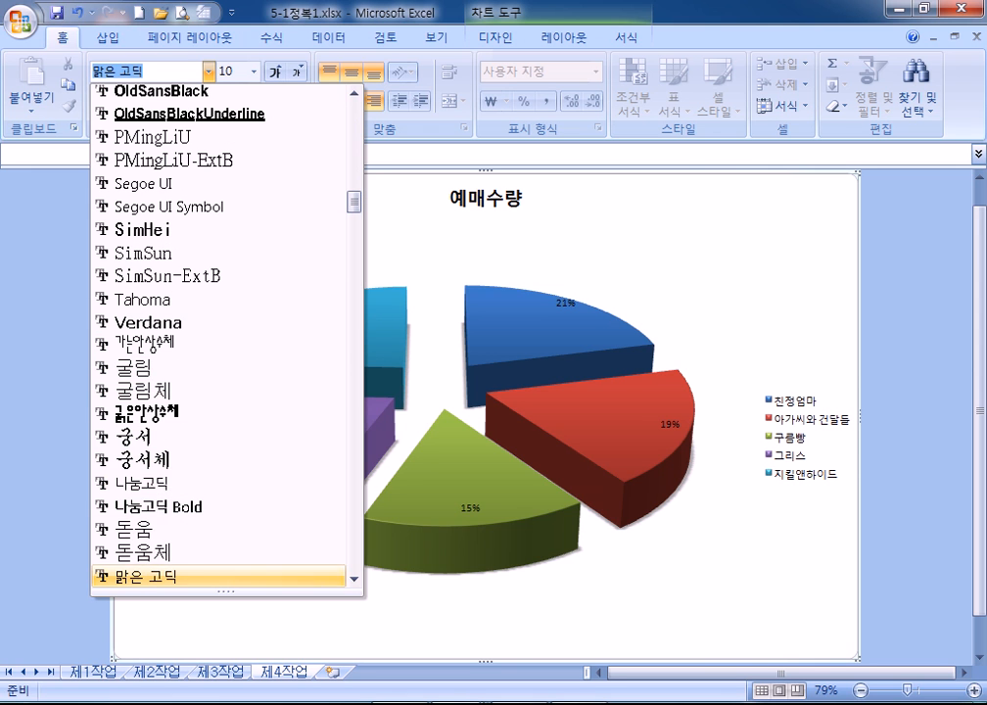
left_click(147, 577)
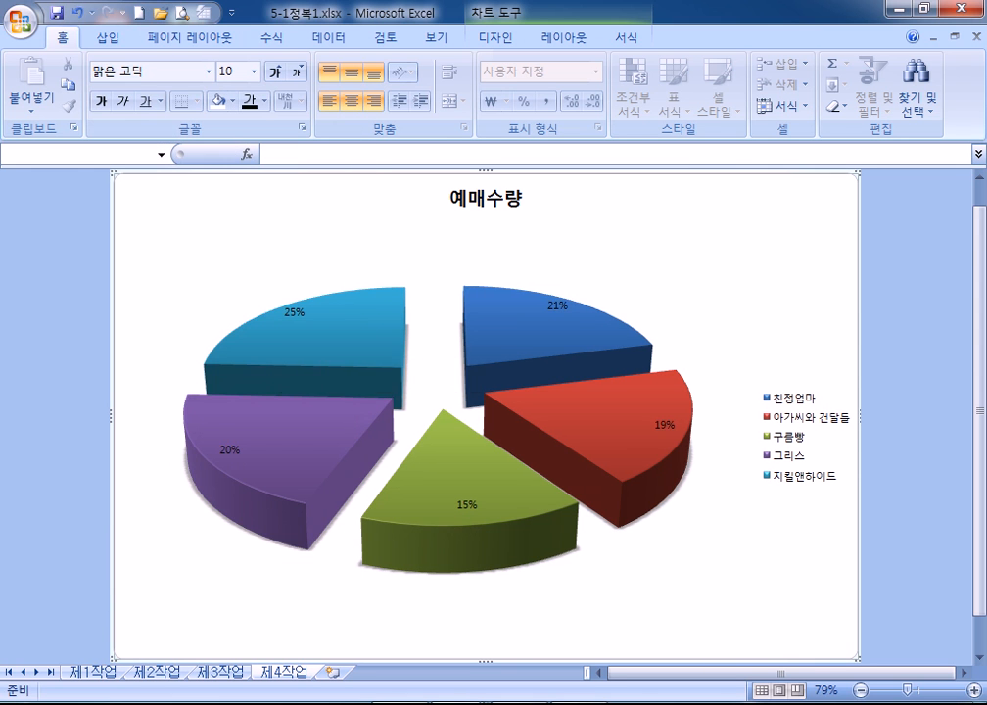
left_click(275, 72)
left_click(275, 71)
left_click(275, 72)
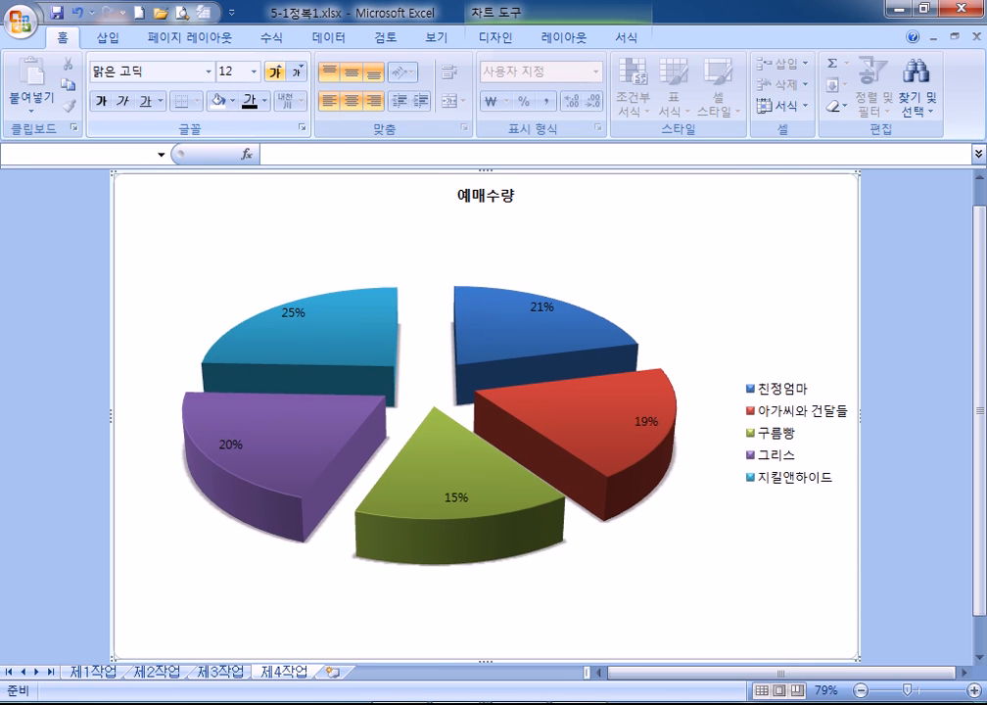
left_click(275, 71)
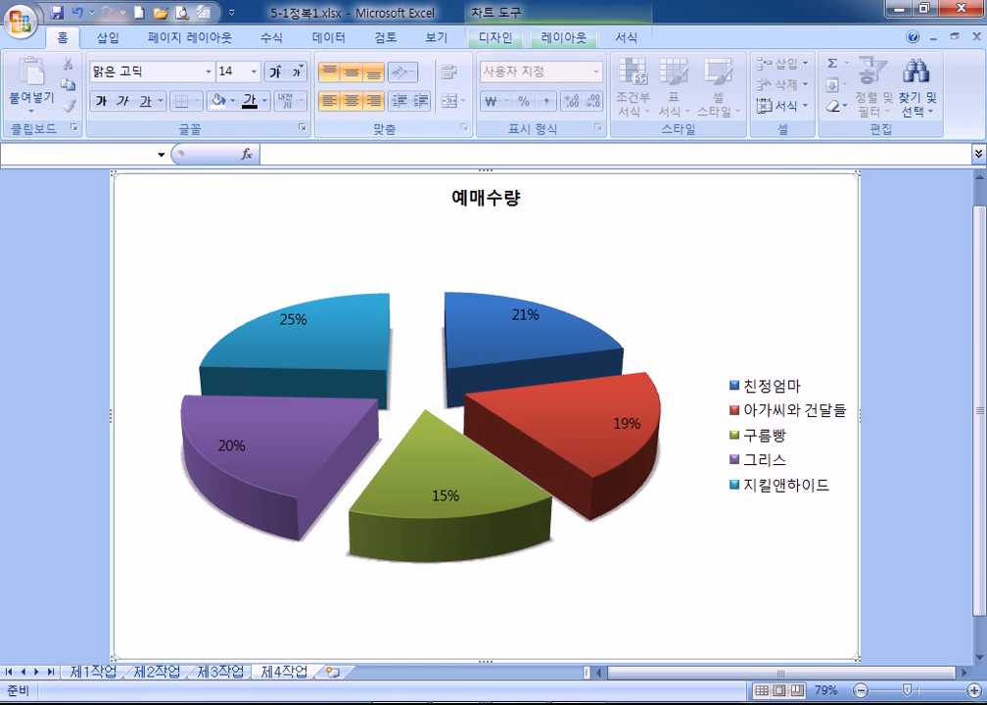
Step: Fill the chart area with the 파피루스 texture
left_click(496, 37)
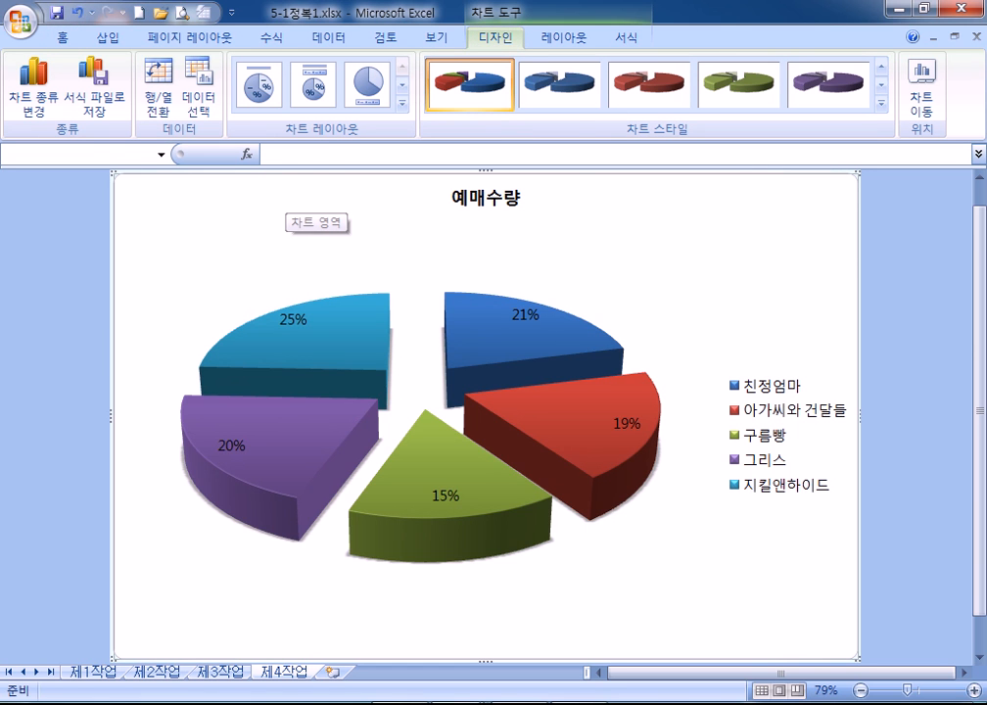
key("ctrl+1")
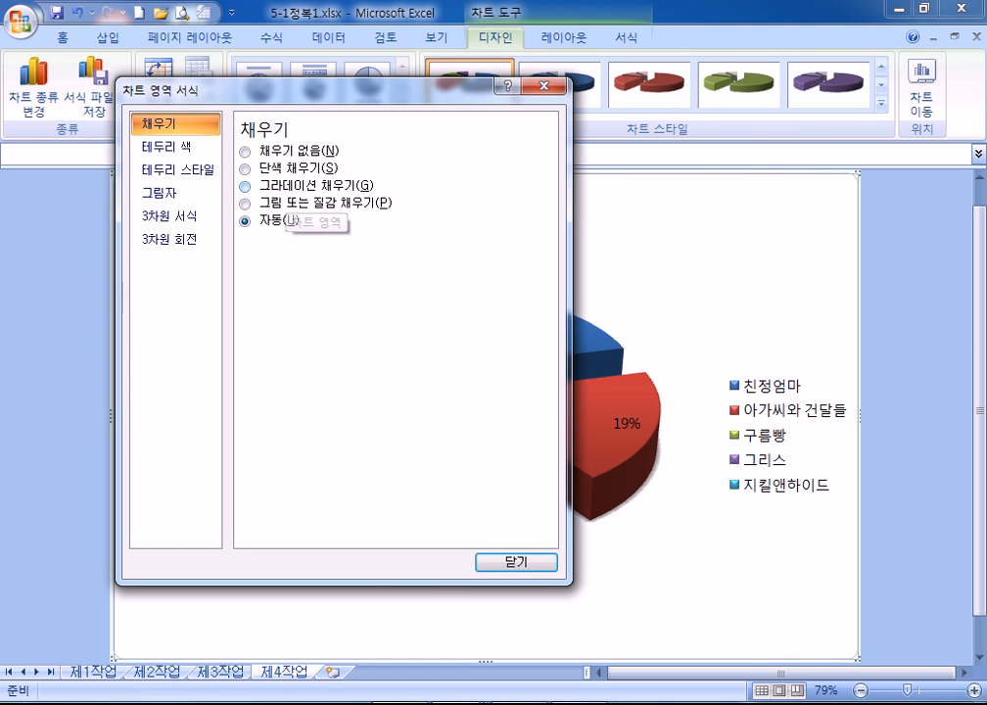
left_click(294, 202)
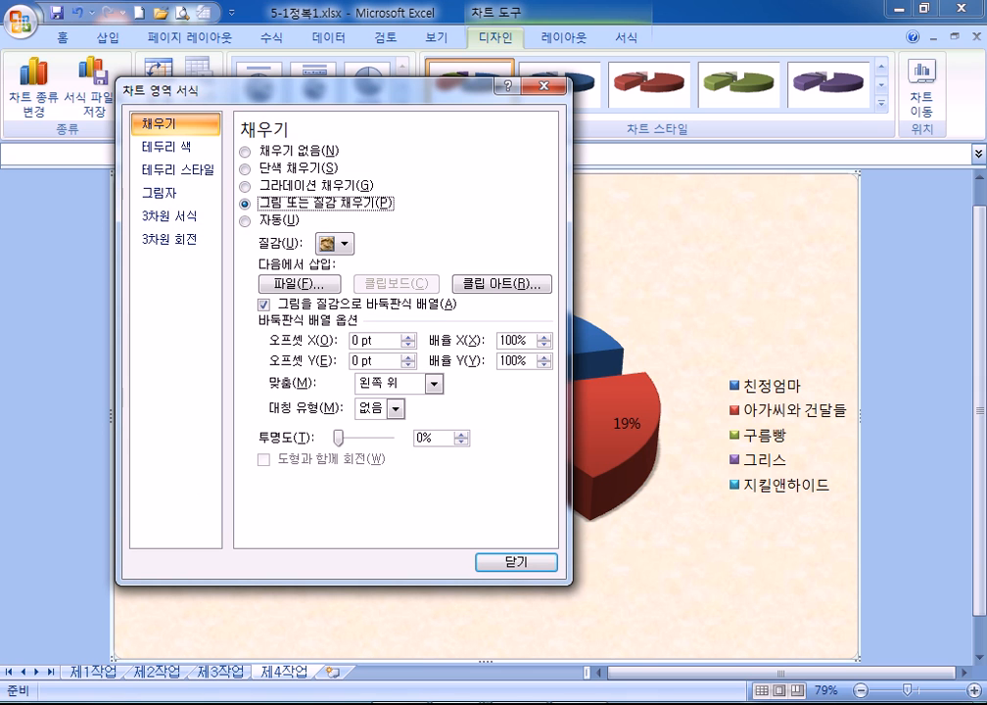
left_click(345, 243)
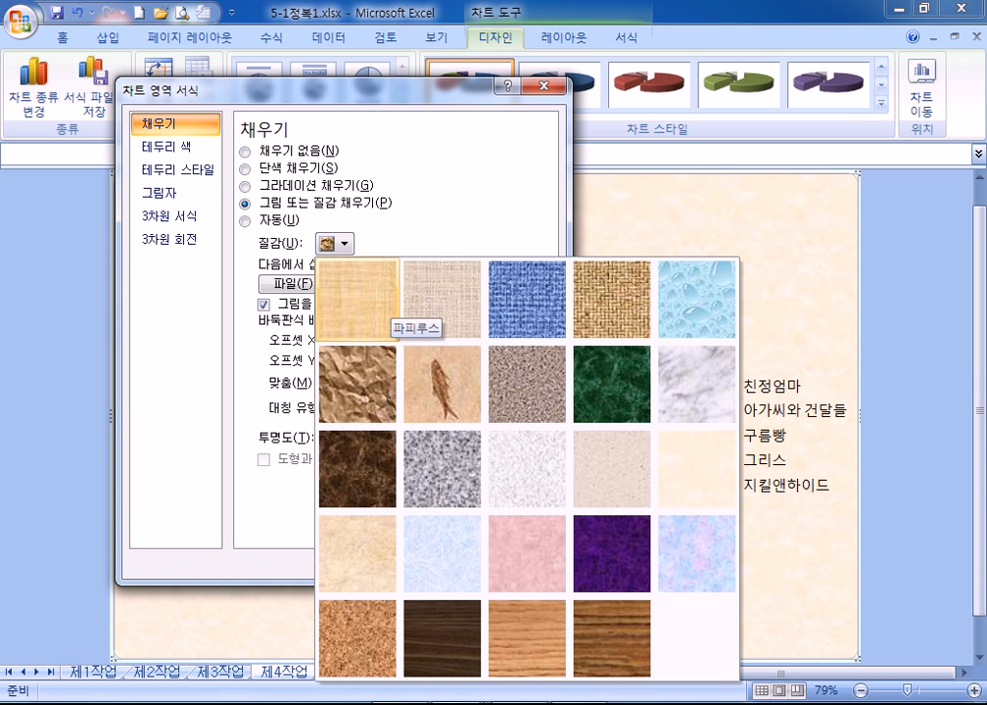
left_click(382, 302)
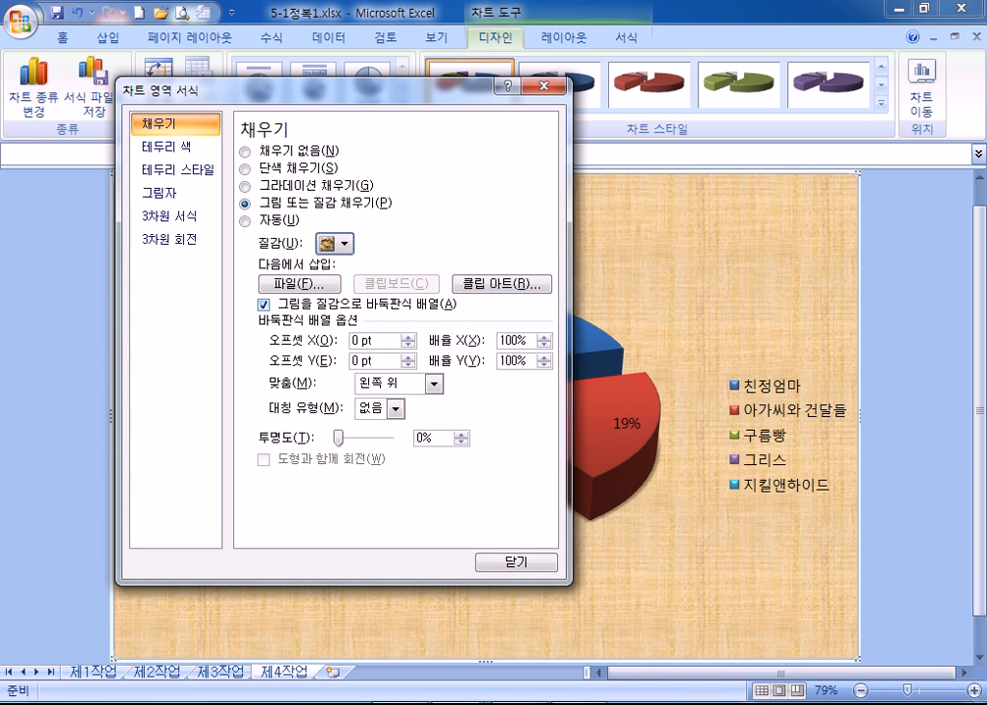
Step: Set the fill of the chart's plot area (그림 영역) to 채우기 없음
left_click_drag(293, 88, 708, 59)
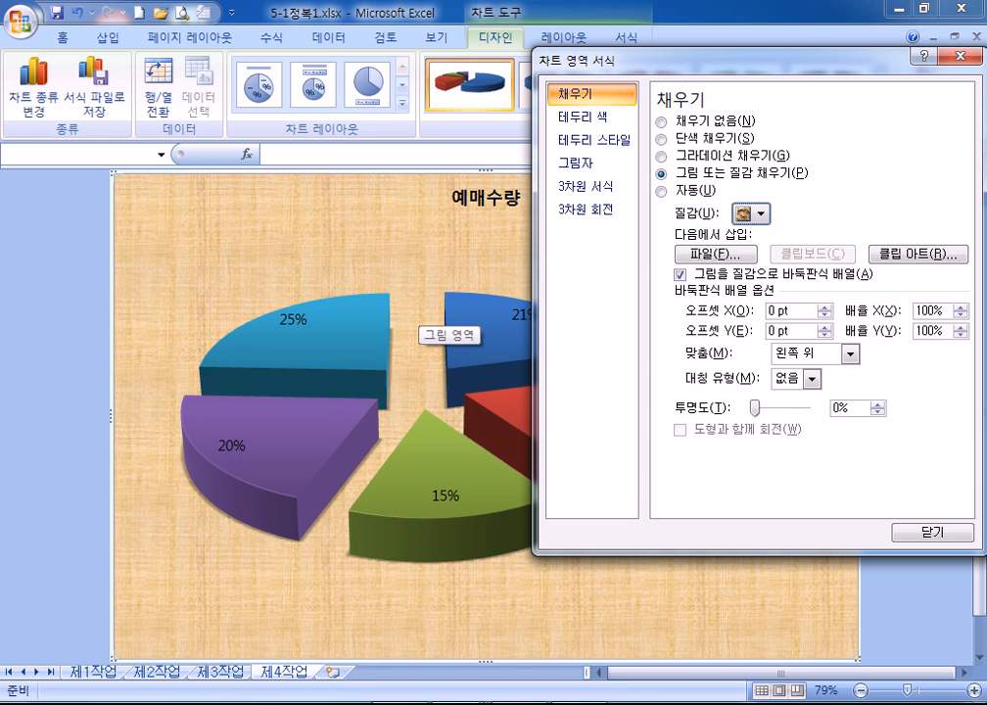
left_click(422, 315)
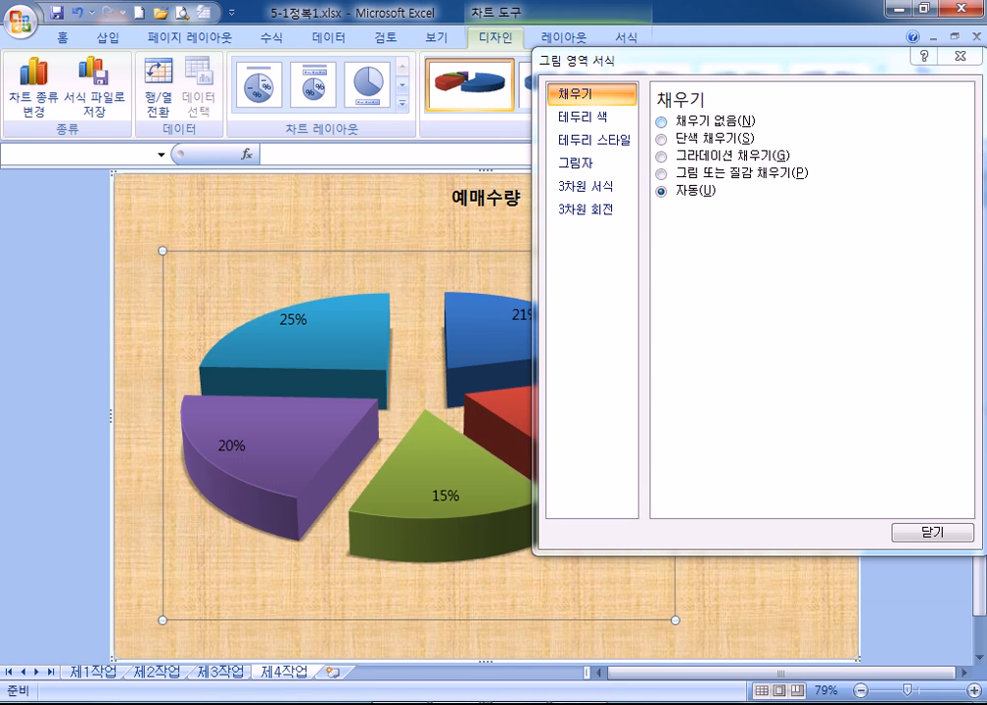
left_click(661, 120)
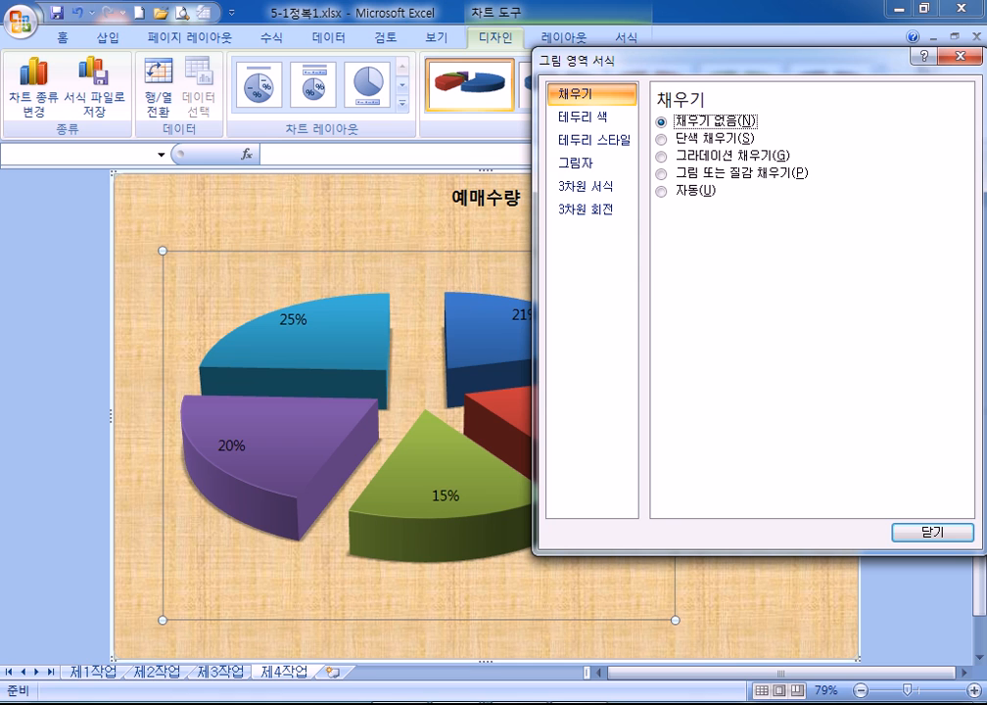
Step: Try the 자동 fill on the chart's plot area and set it back to 채우기 없음
left_click_drag(639, 61, 719, 59)
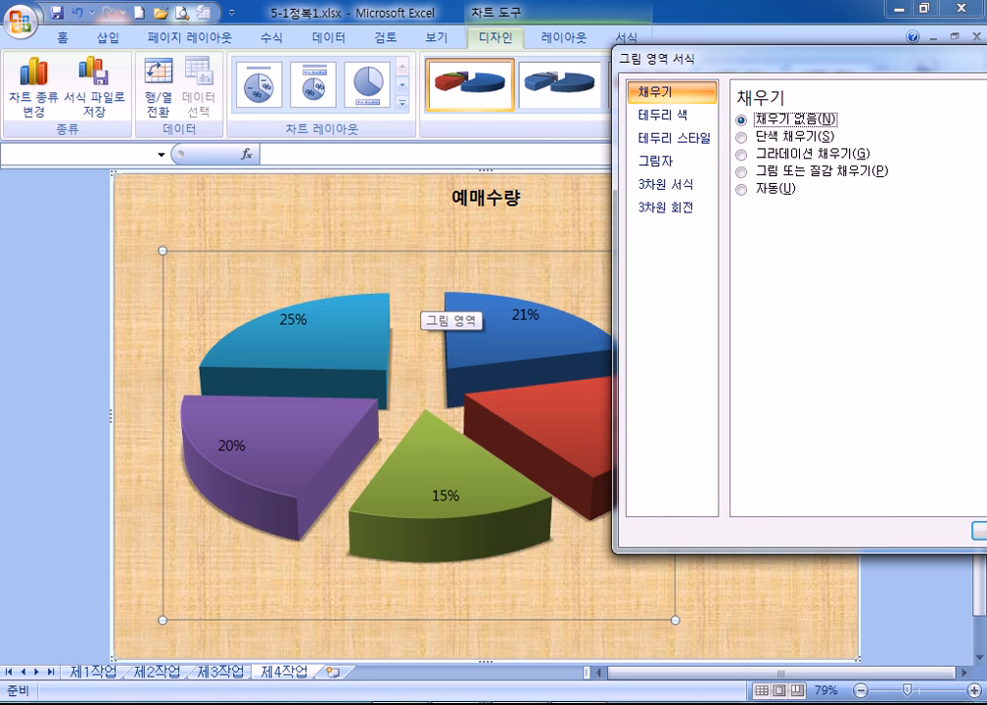
left_click(421, 294)
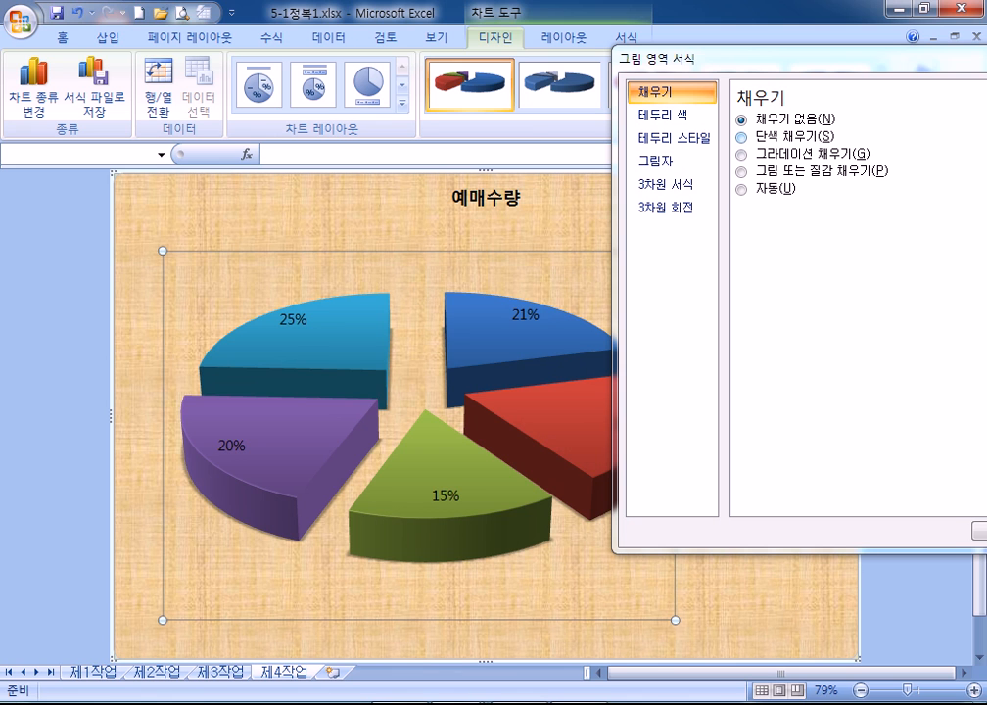
left_click(743, 189)
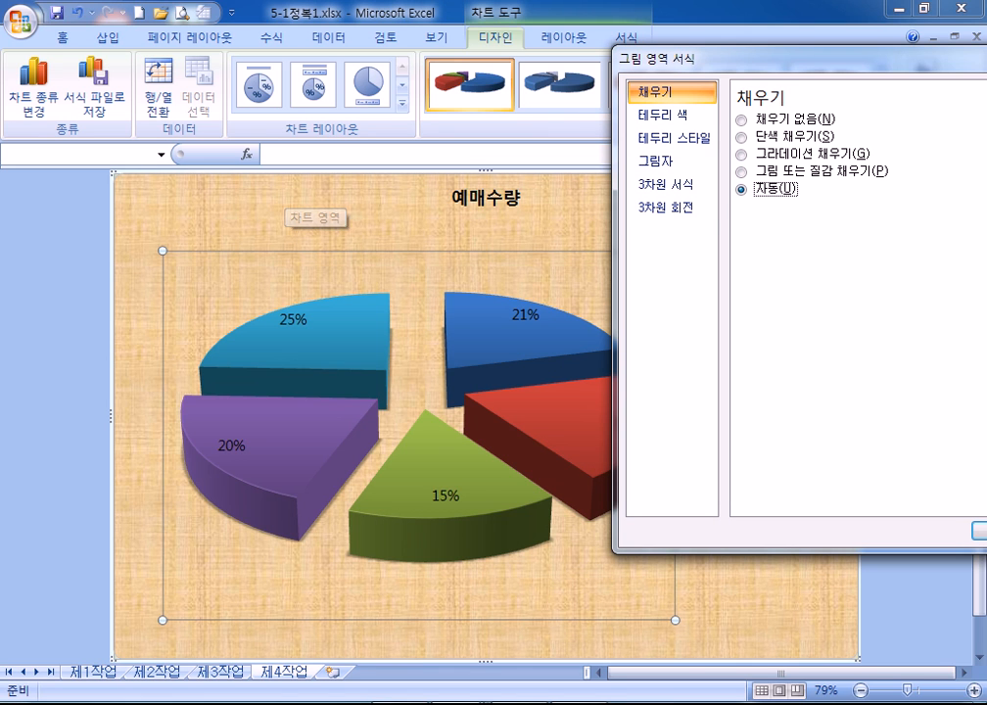
left_click(743, 119)
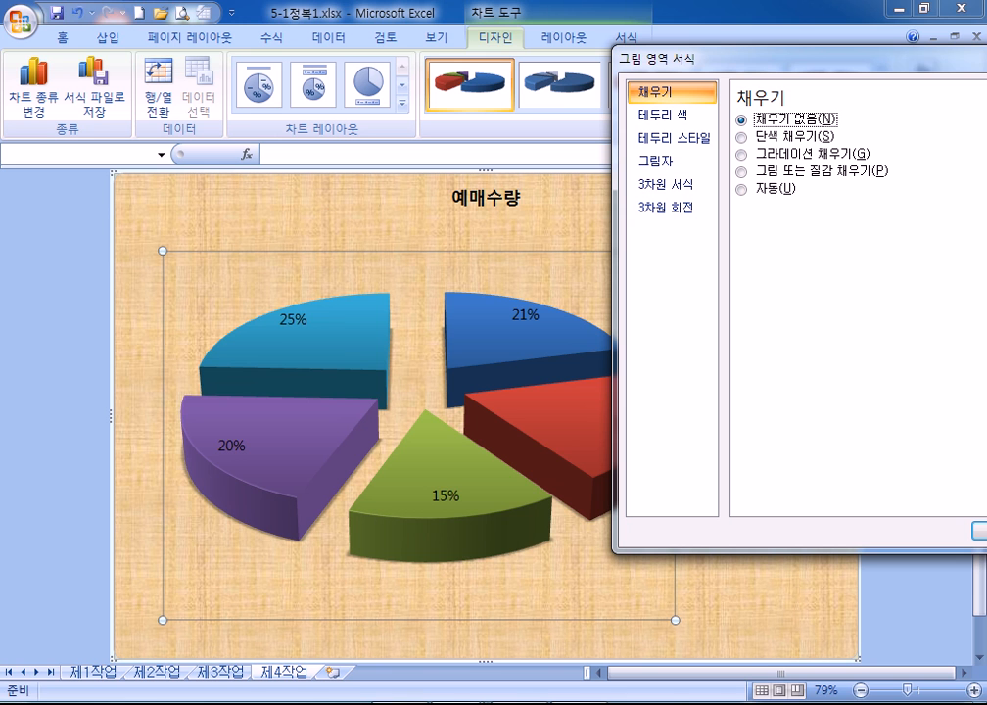
Step: Set the chart title's font to 궁서체 and its size to 24, and close the formatting dialog
left_click_drag(685, 58, 797, 113)
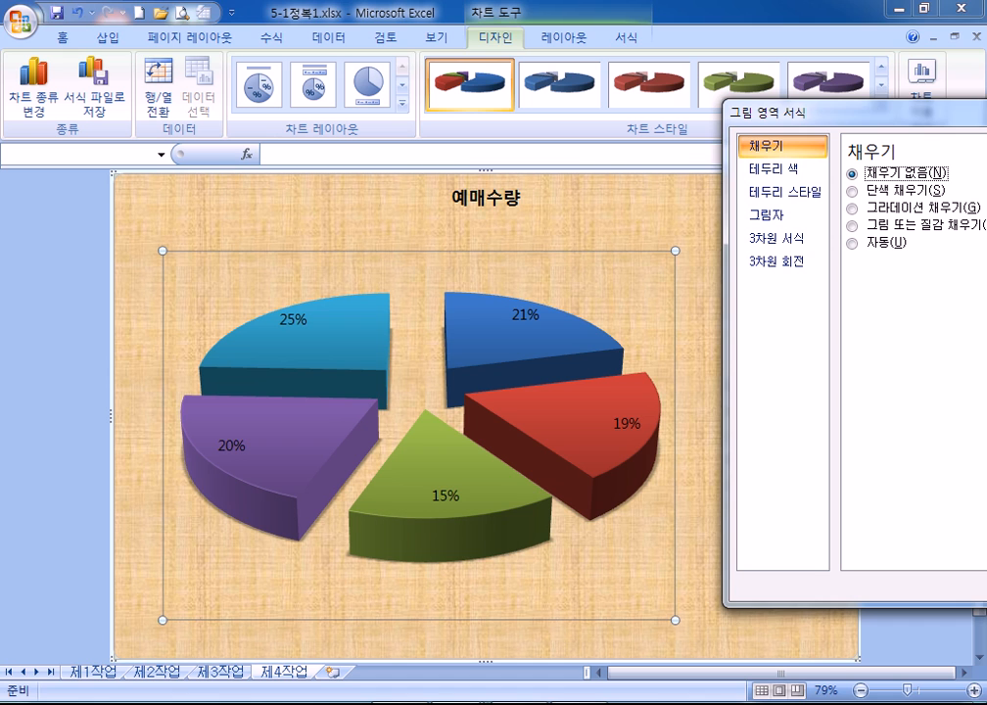
left_click(487, 198)
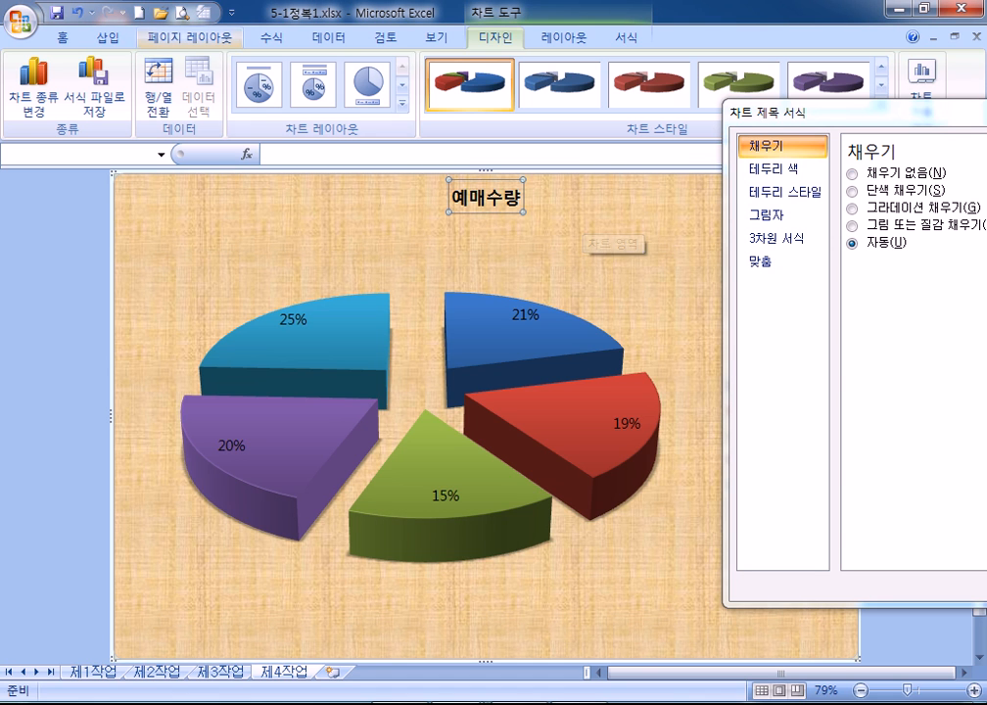
left_click(63, 37)
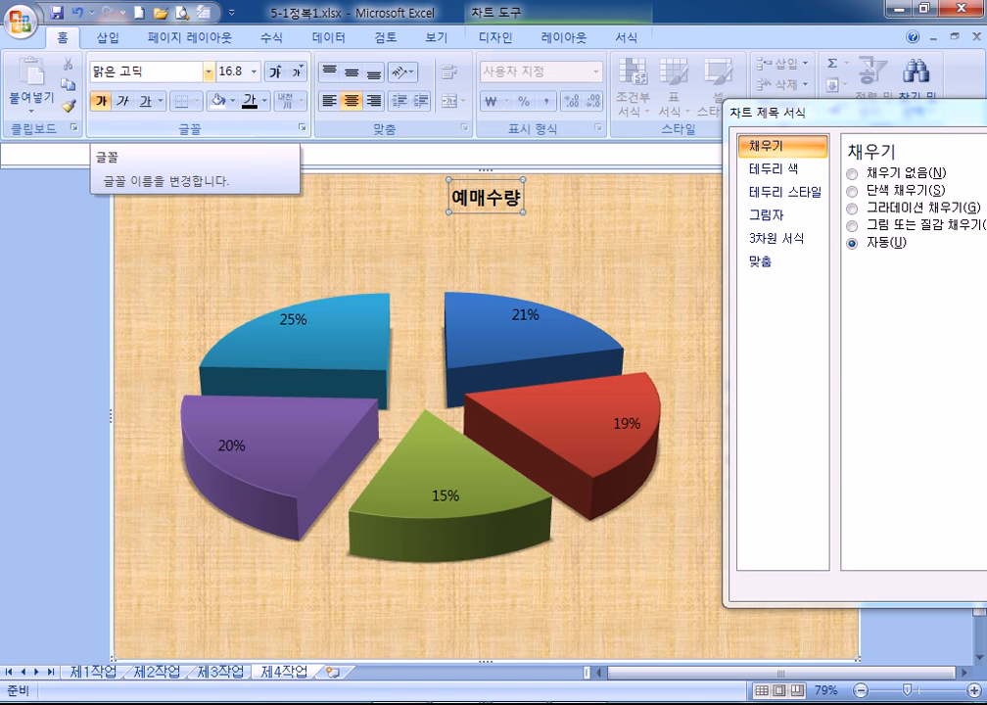
left_click(209, 71)
scroll(225, 333, "down", 20)
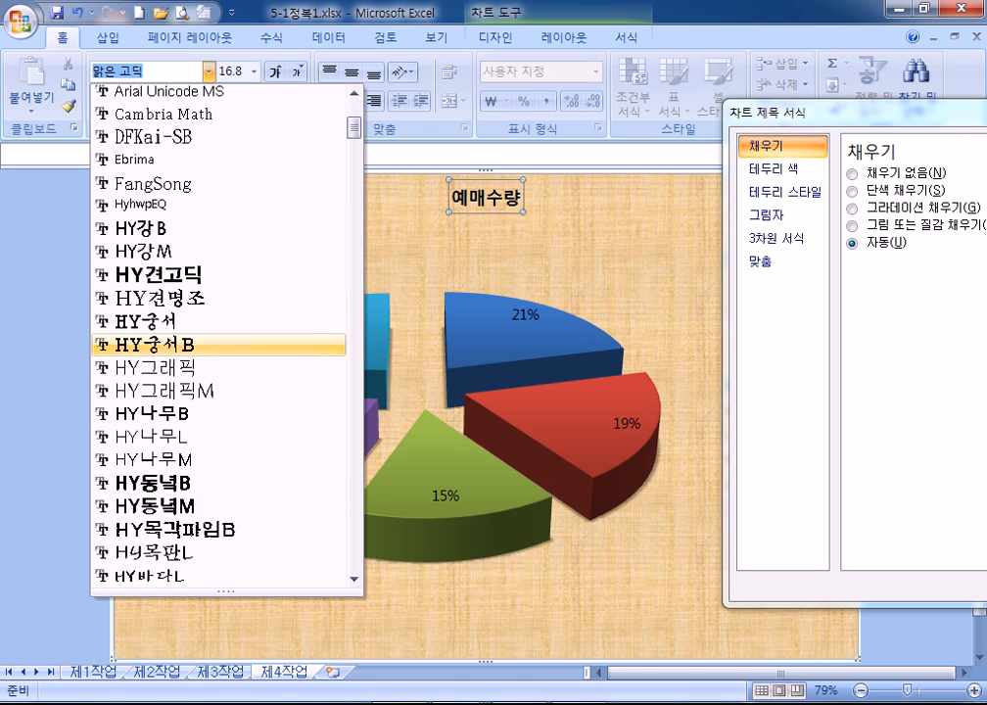
scroll(132, 254, "down", 6)
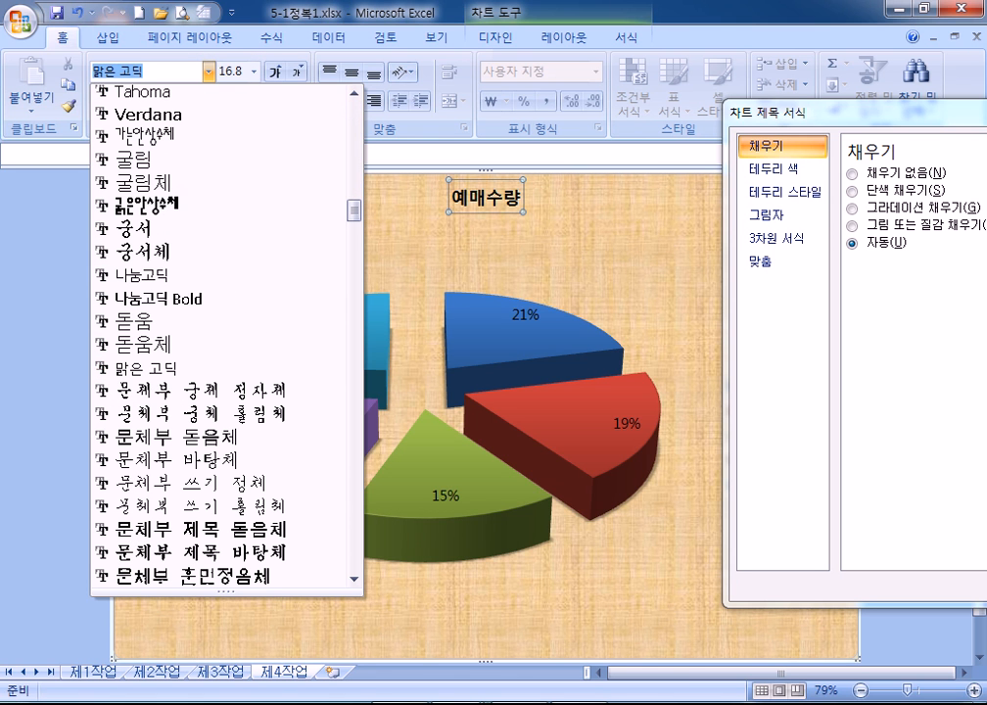
left_click(132, 254)
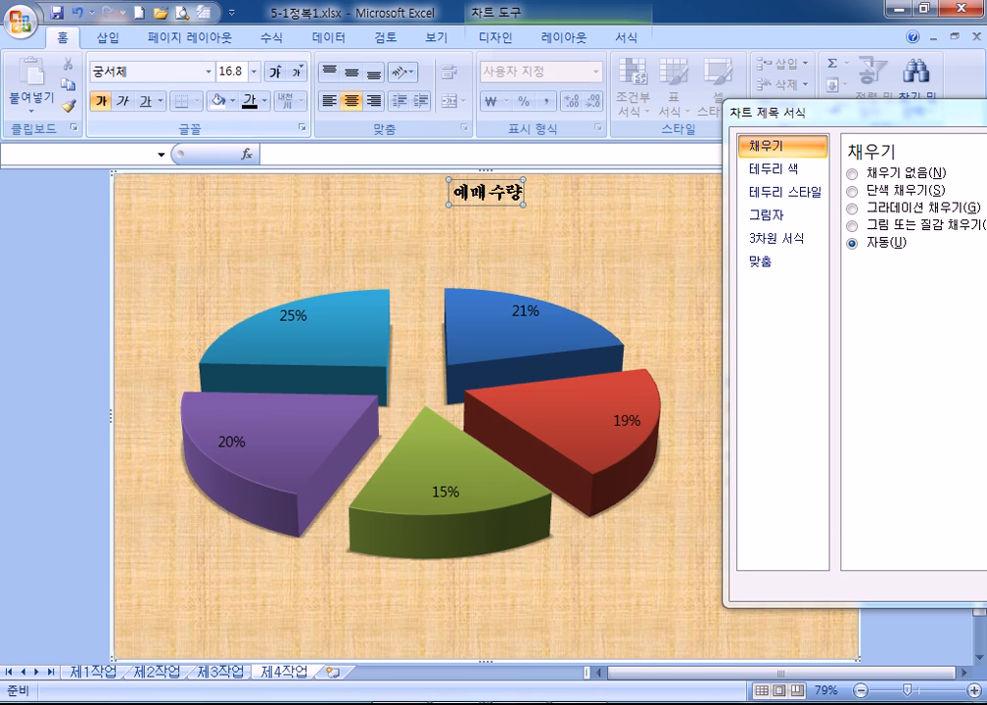
left_click(255, 71)
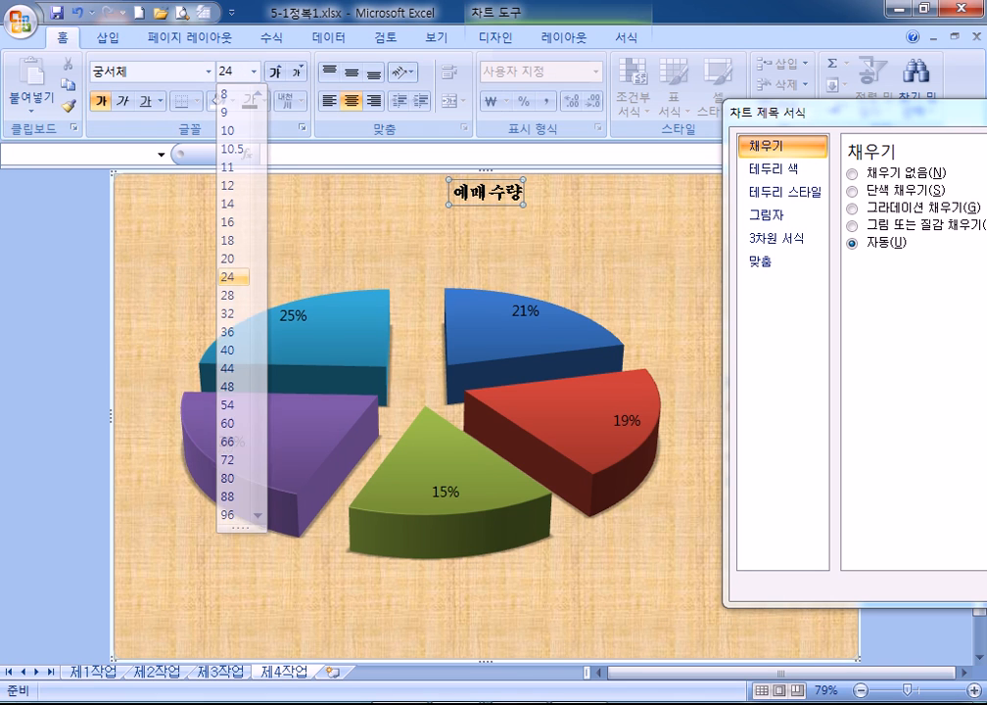
left_click(235, 277)
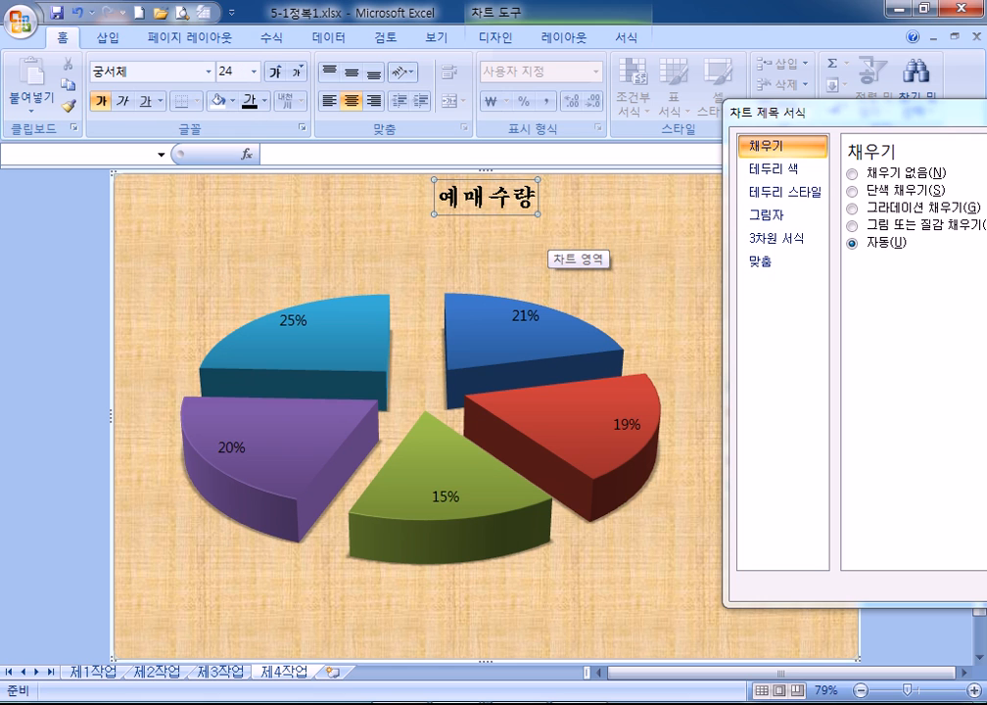
left_click_drag(774, 111, 602, 249)
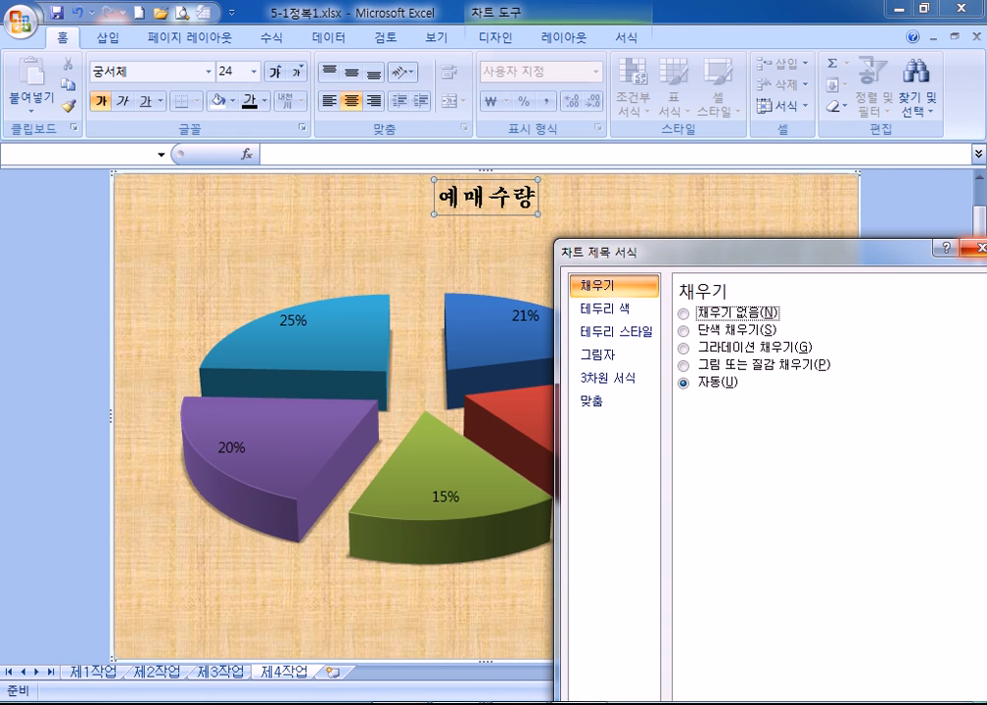
left_click(975, 248)
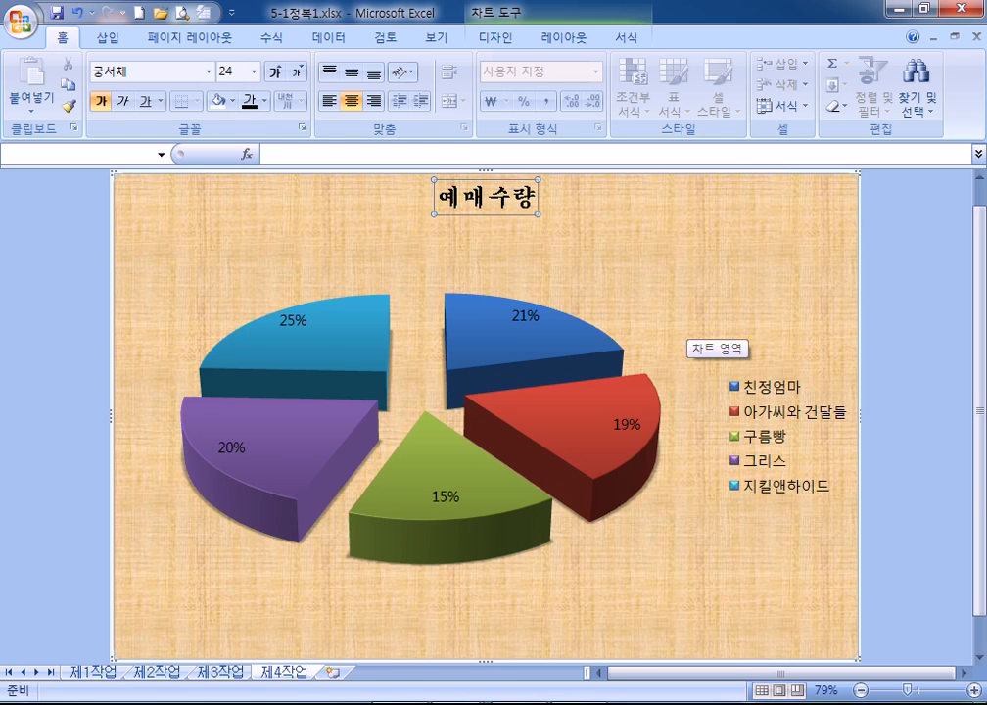
Step: Apply the WordArt style 그라데이션 채우기 - 강조 4, 반사 to the chart title
left_click(495, 37)
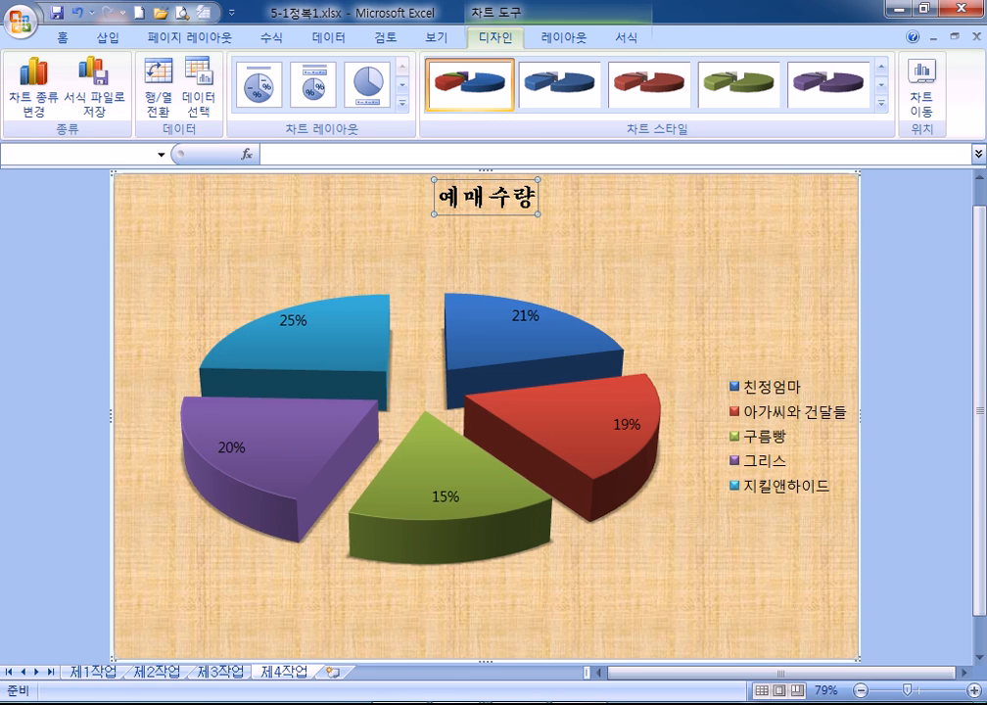
left_click(560, 37)
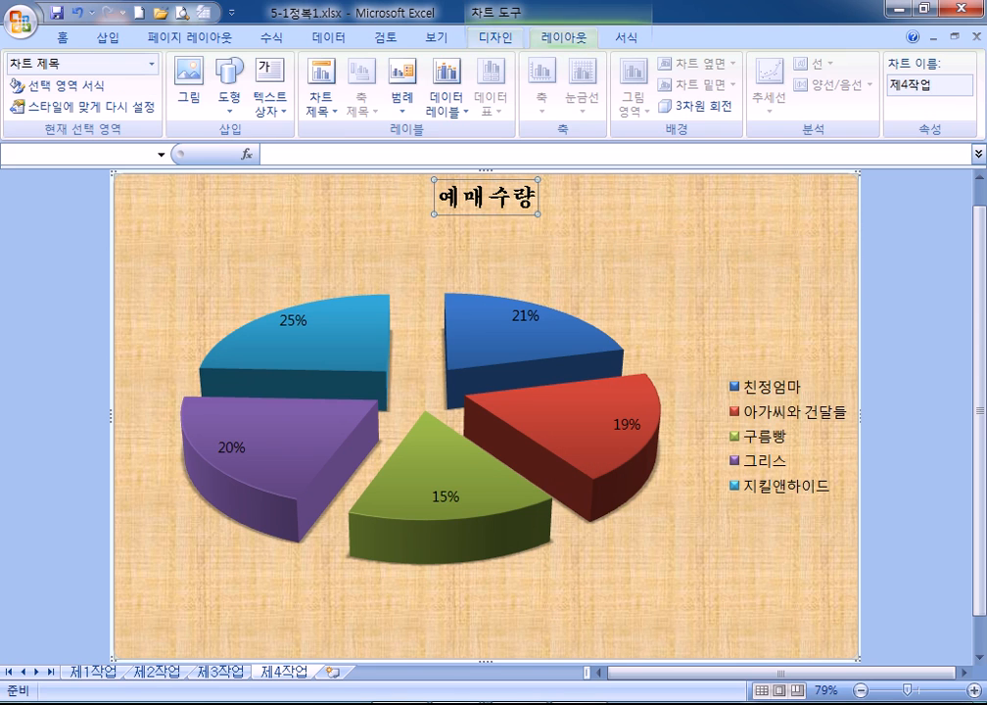
left_click(625, 37)
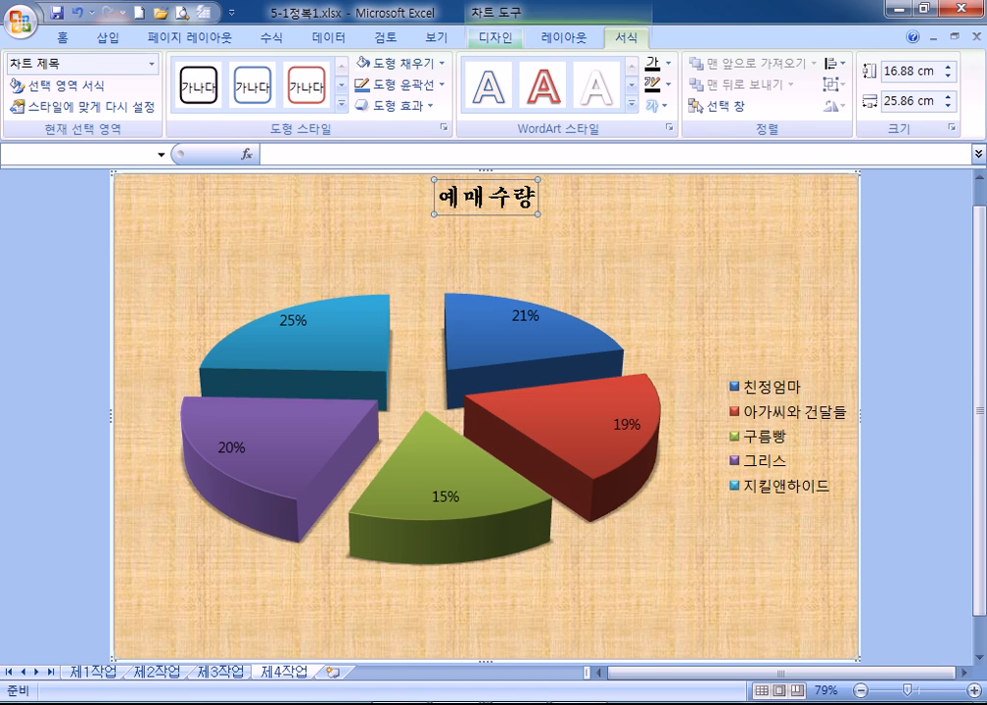
left_click(495, 37)
left_click(563, 37)
left_click(626, 37)
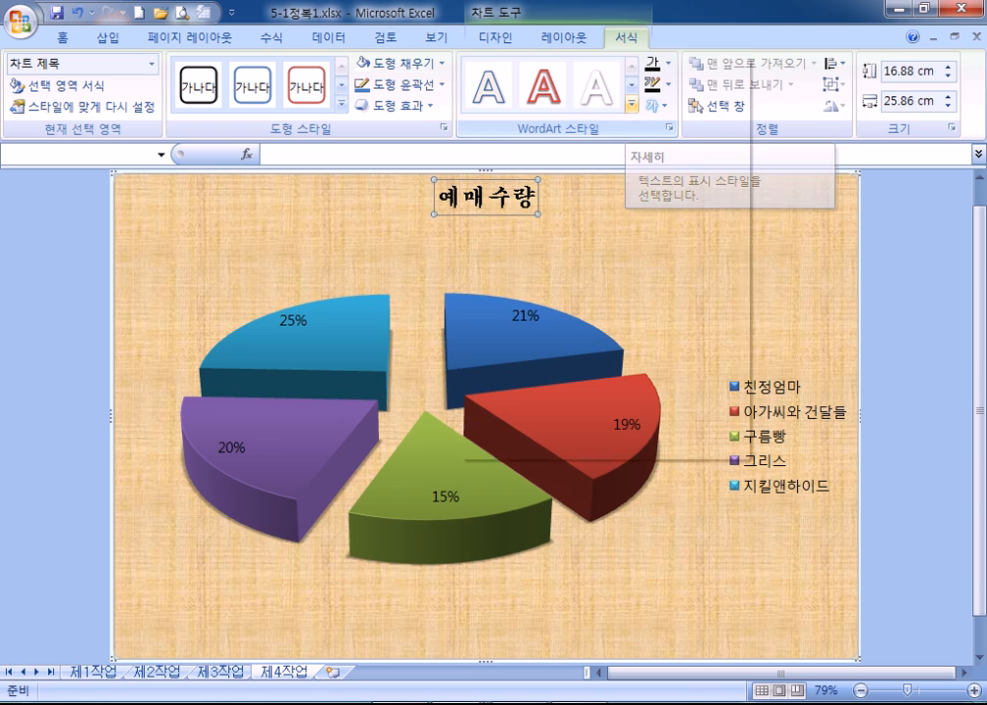
left_click(632, 105)
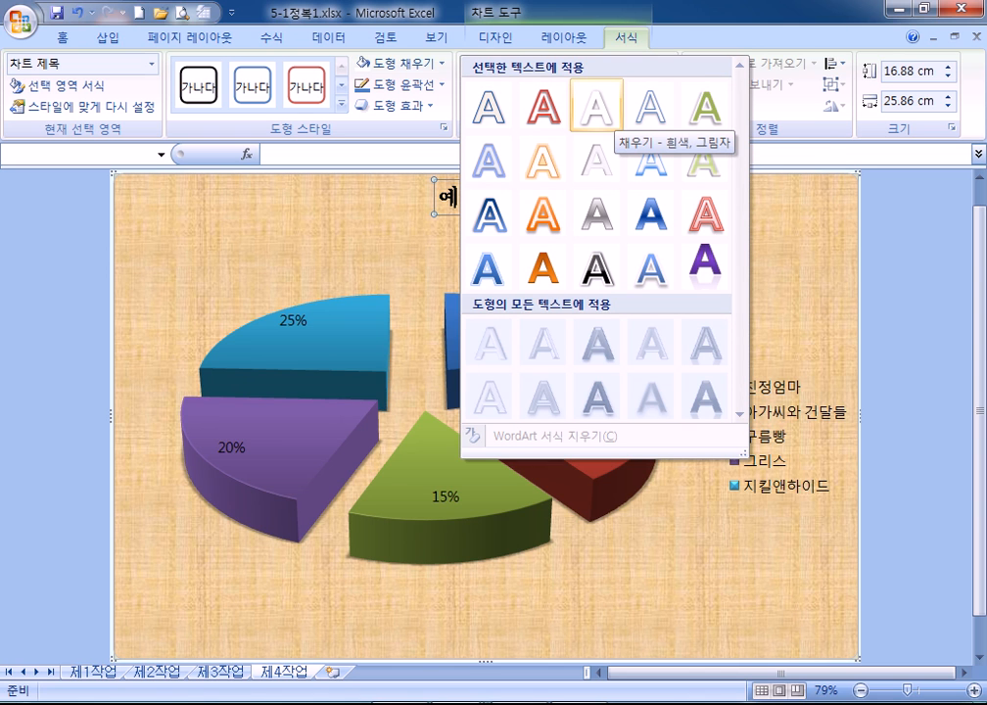
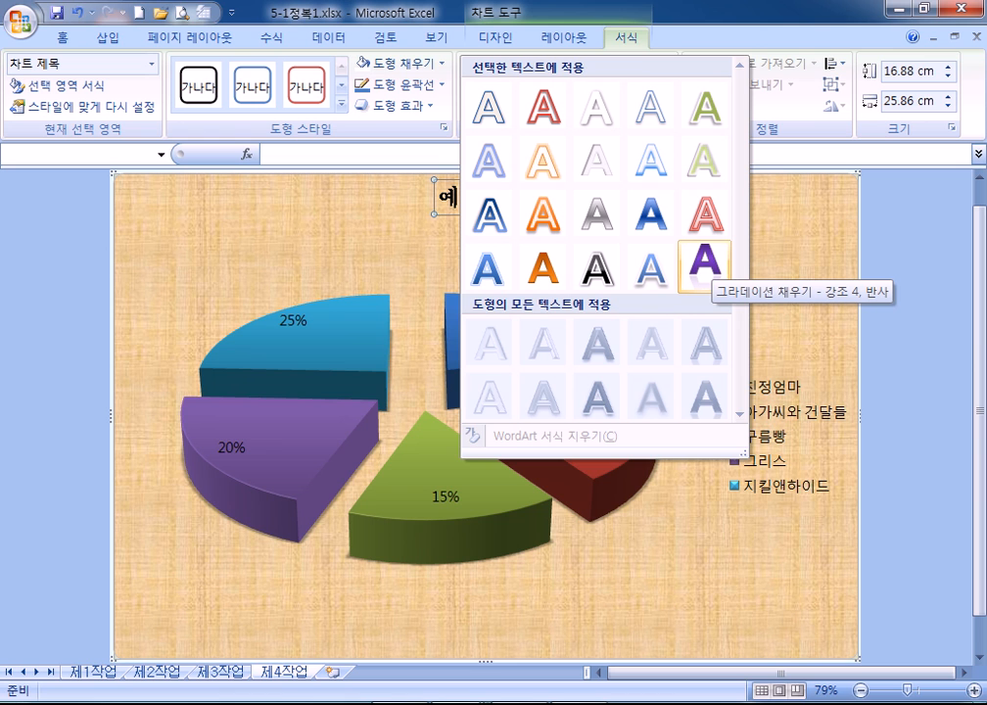
left_click(706, 267)
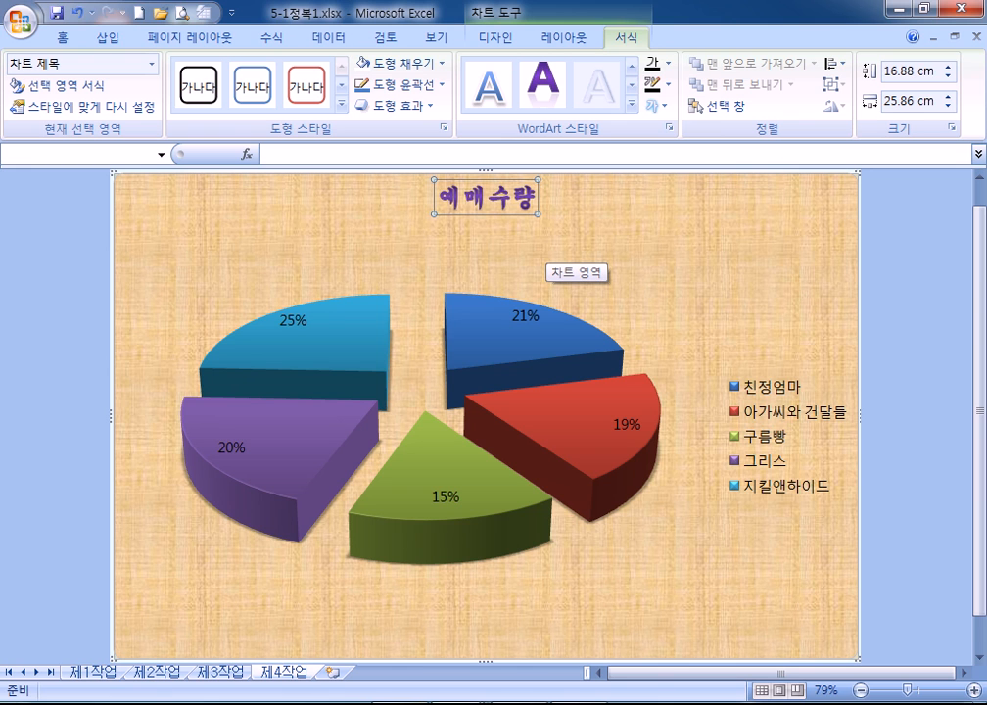
Step: Change the chart title text to 공연별 아트센터 예매수량 현황
type("공연별")
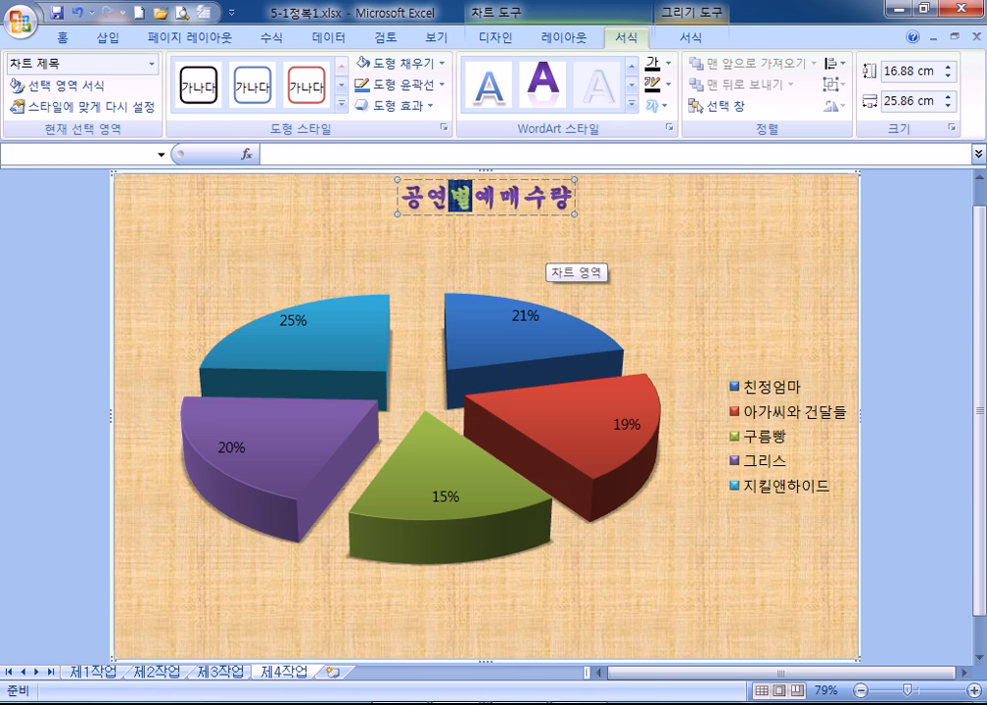
type(" 아트센터 예")
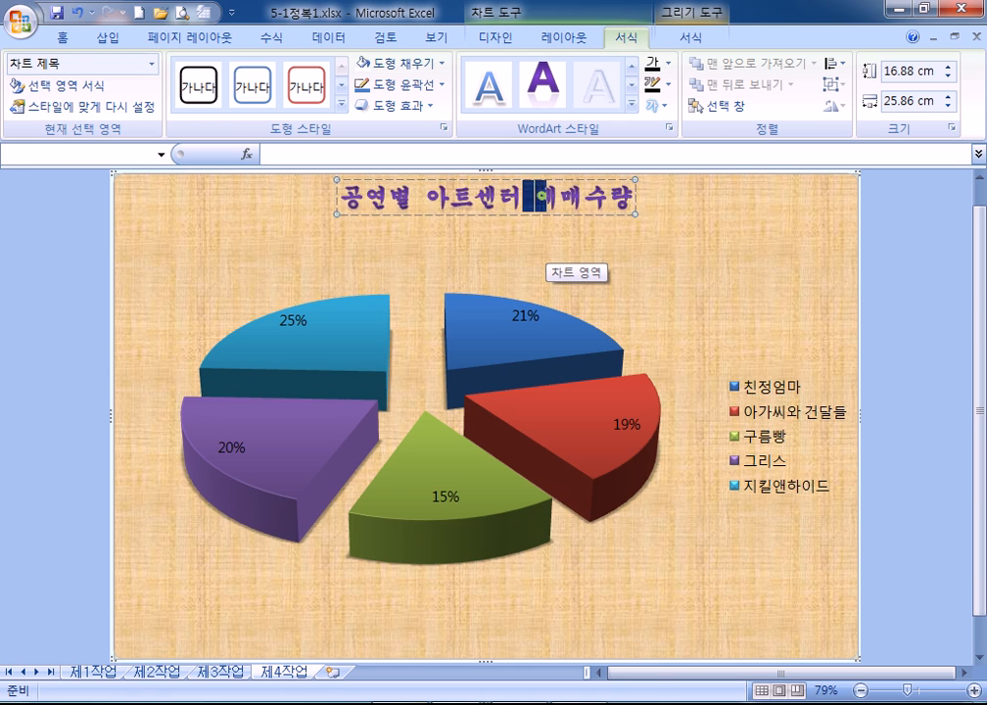
key("Escape")
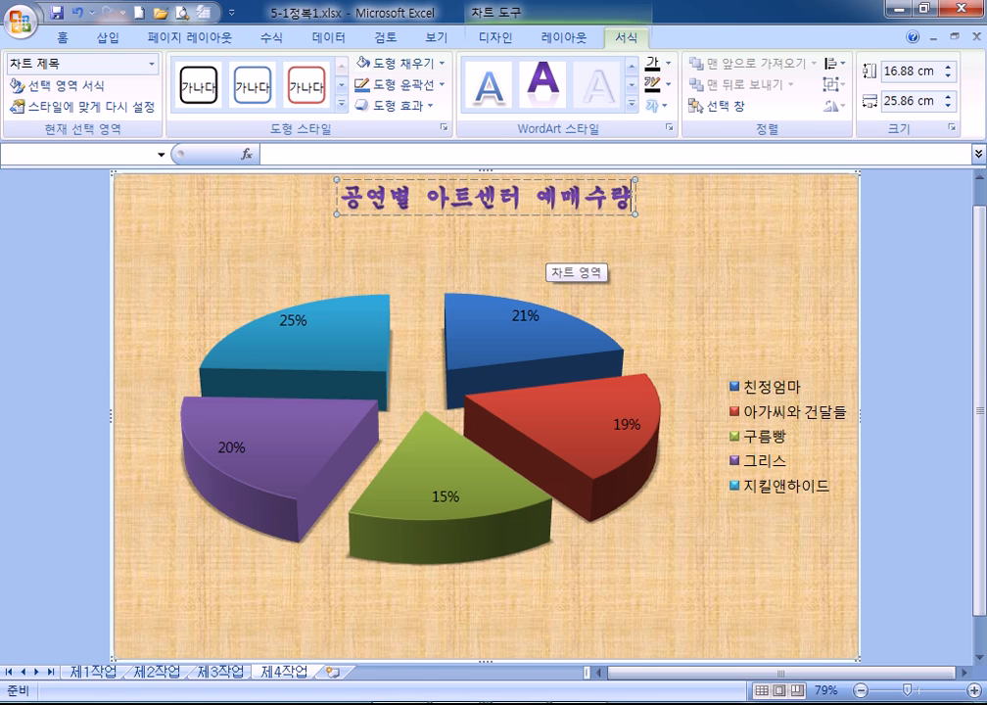
type("현황")
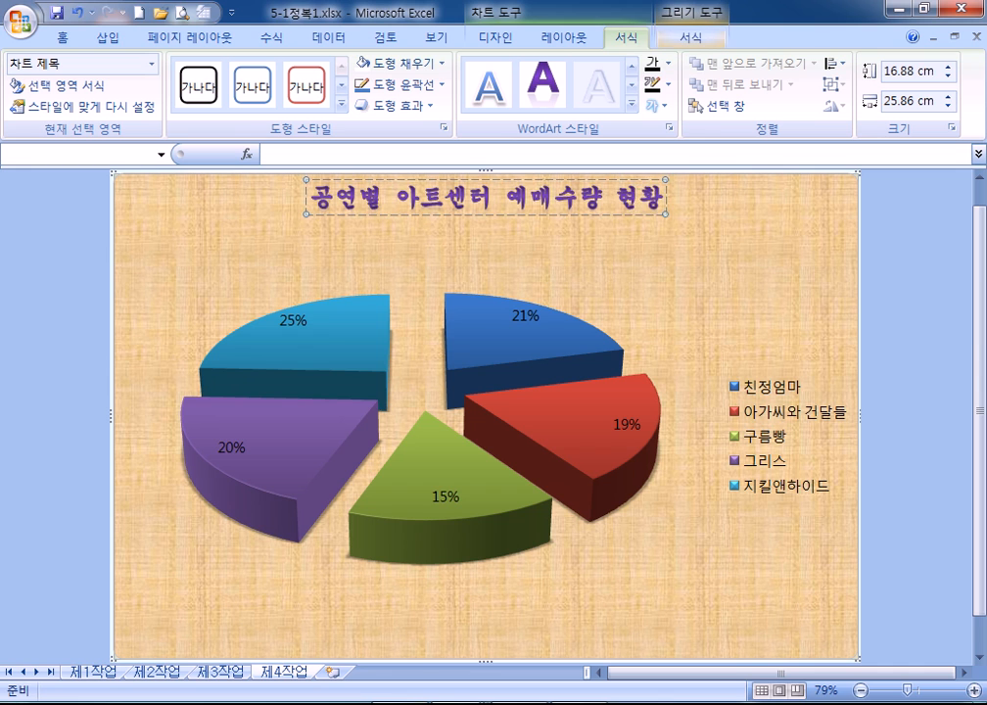
left_click(725, 250)
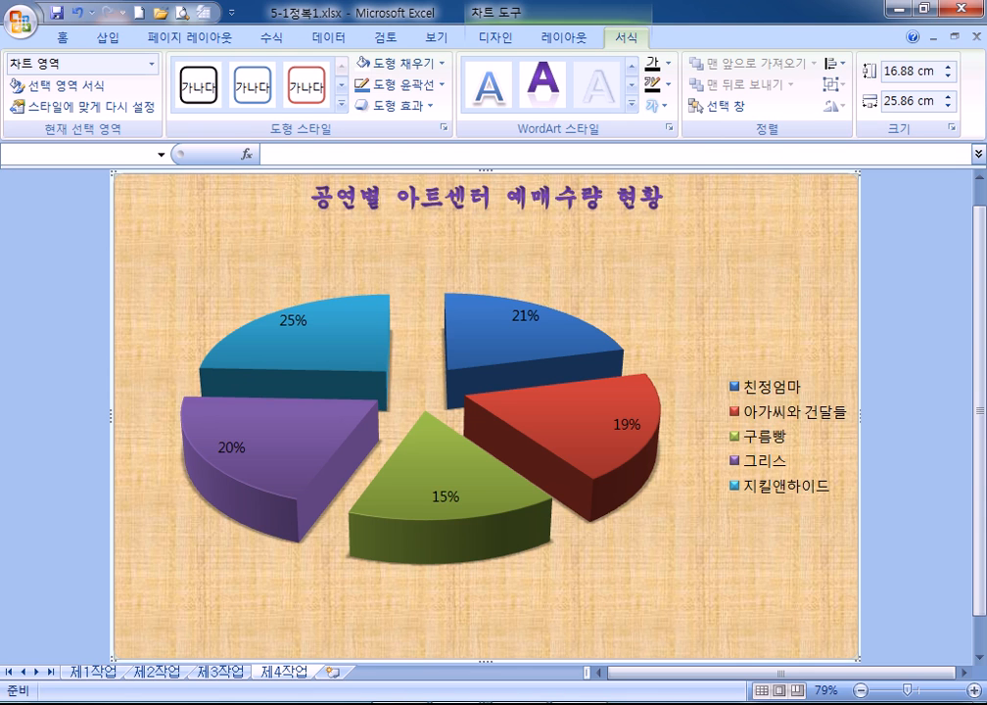
left_click(534, 186)
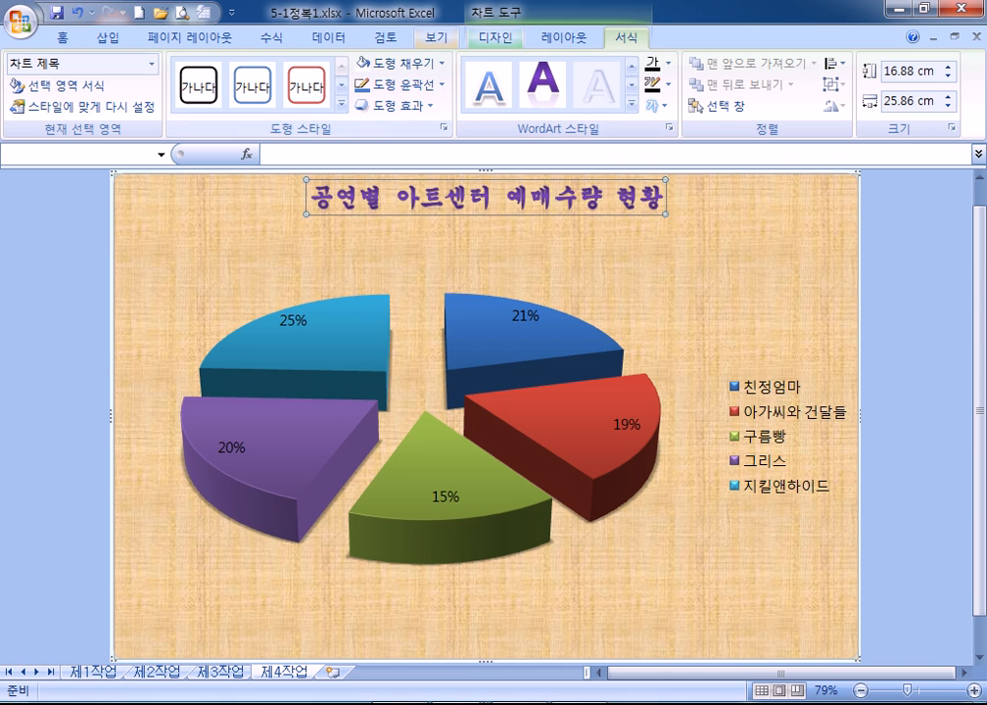
left_click(496, 38)
left_click(562, 37)
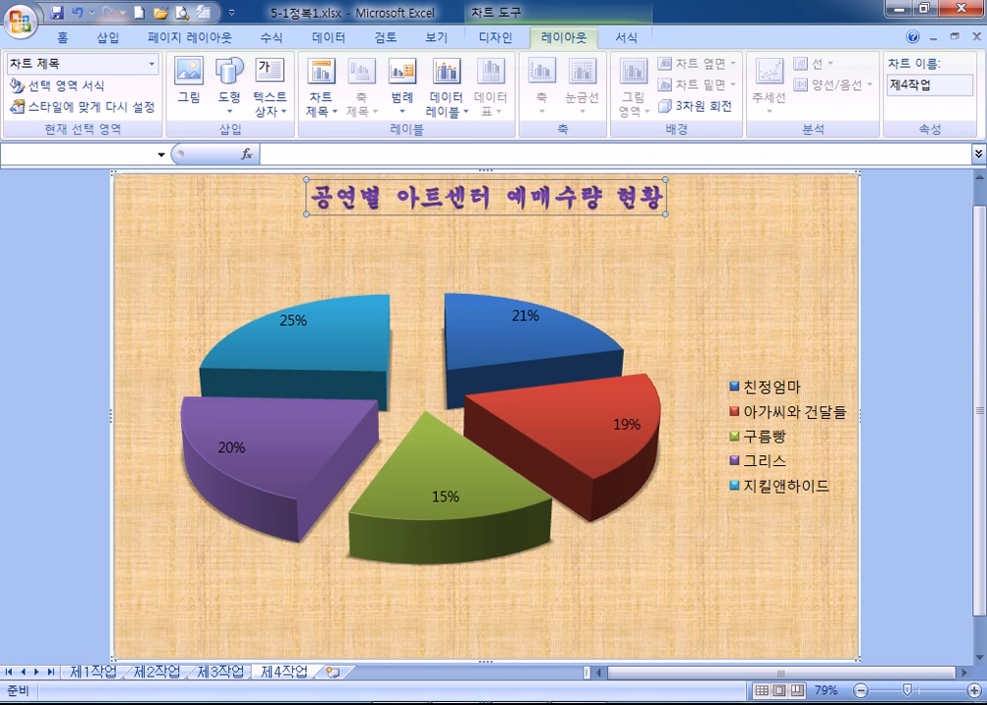
left_click(625, 37)
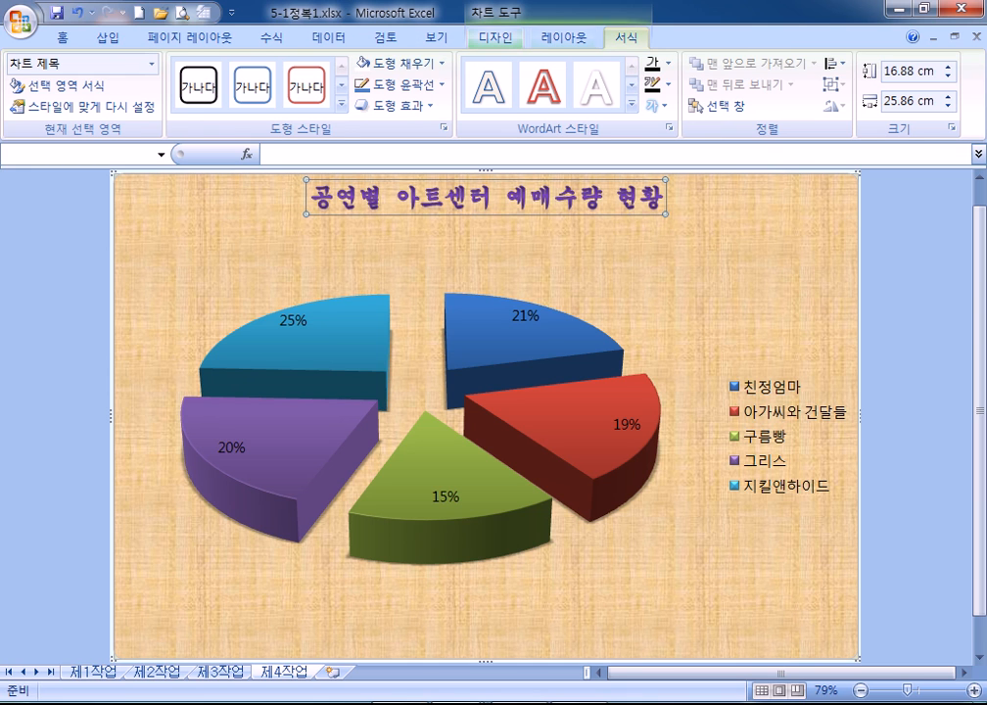
left_click(496, 37)
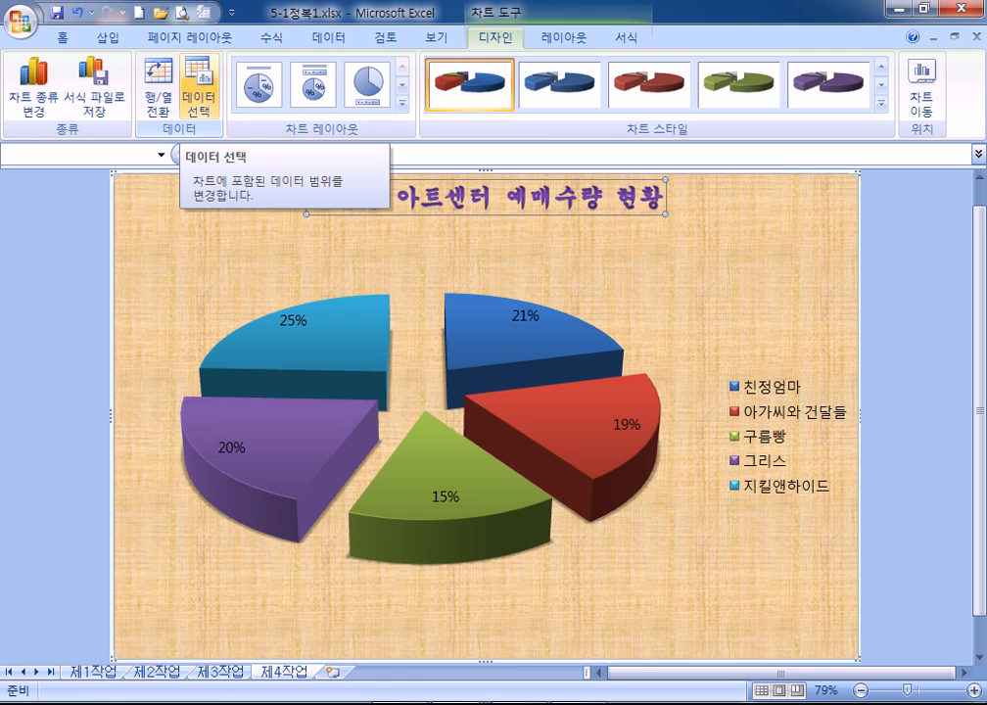
Step: Try the legend option 아래쪽에 범례 표시 and return the legend to 오른쪽에 범례 표시
left_click(559, 37)
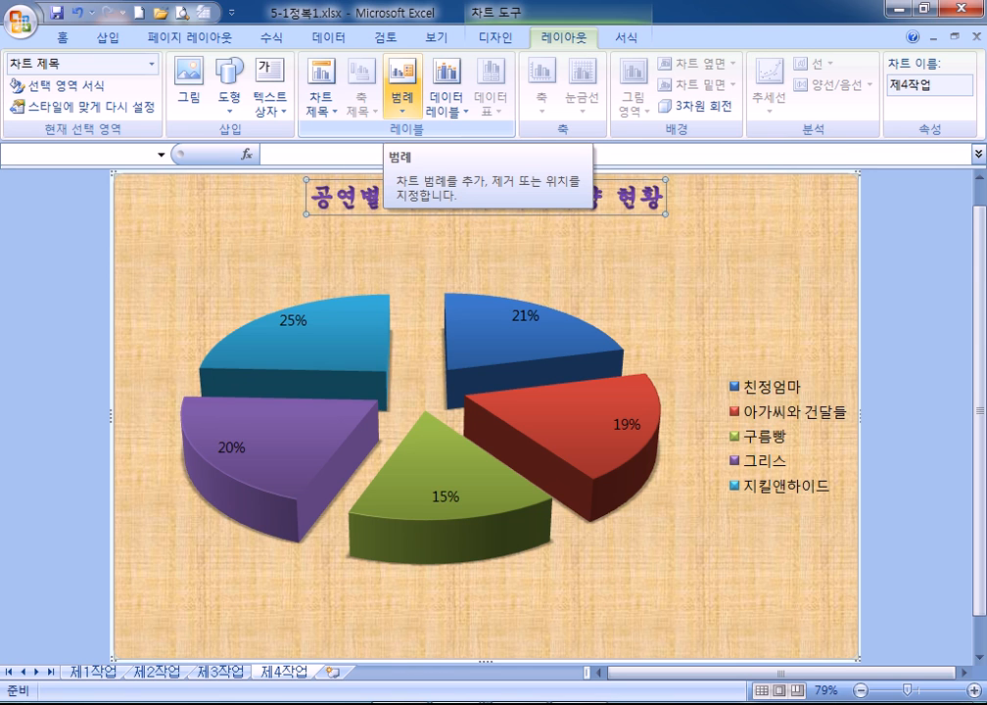
left_click(402, 101)
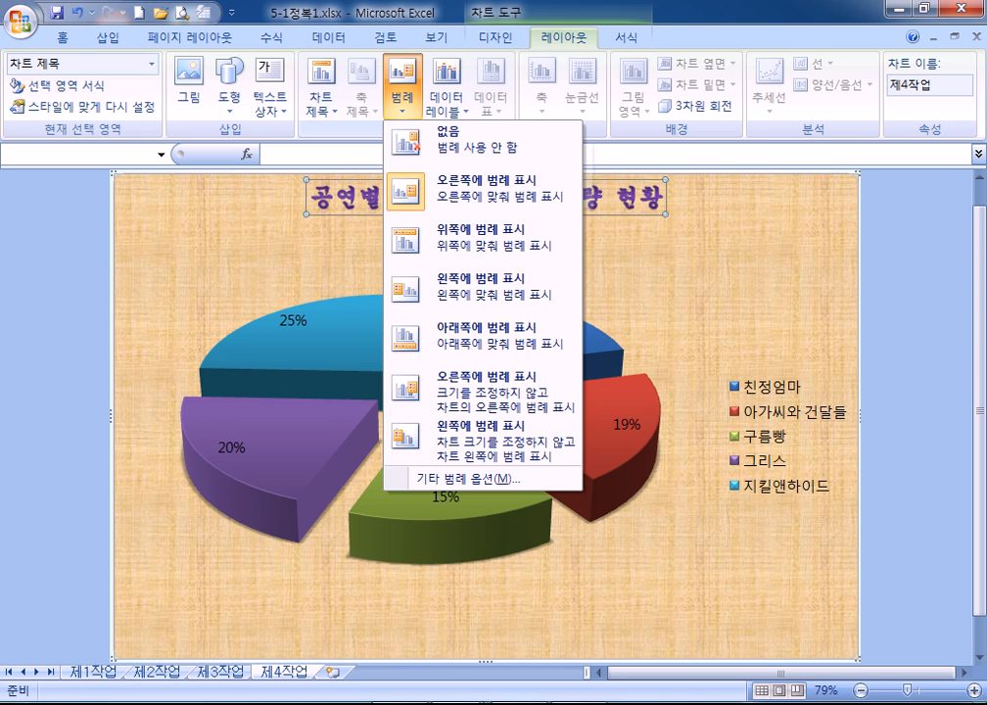
left_click(480, 336)
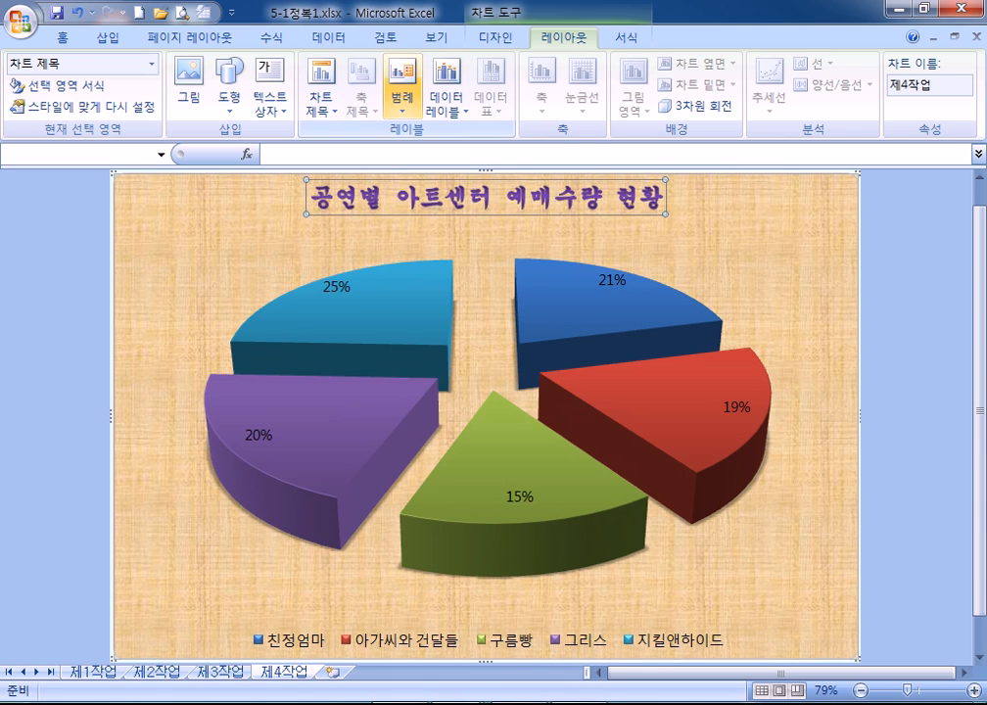
left_click(401, 87)
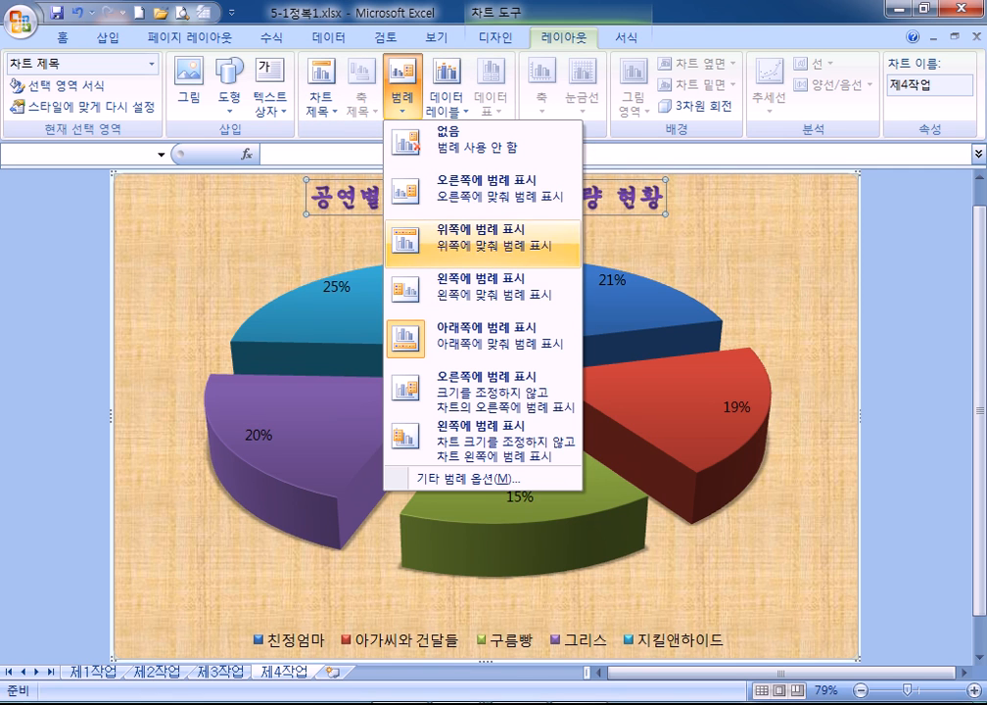
left_click(480, 188)
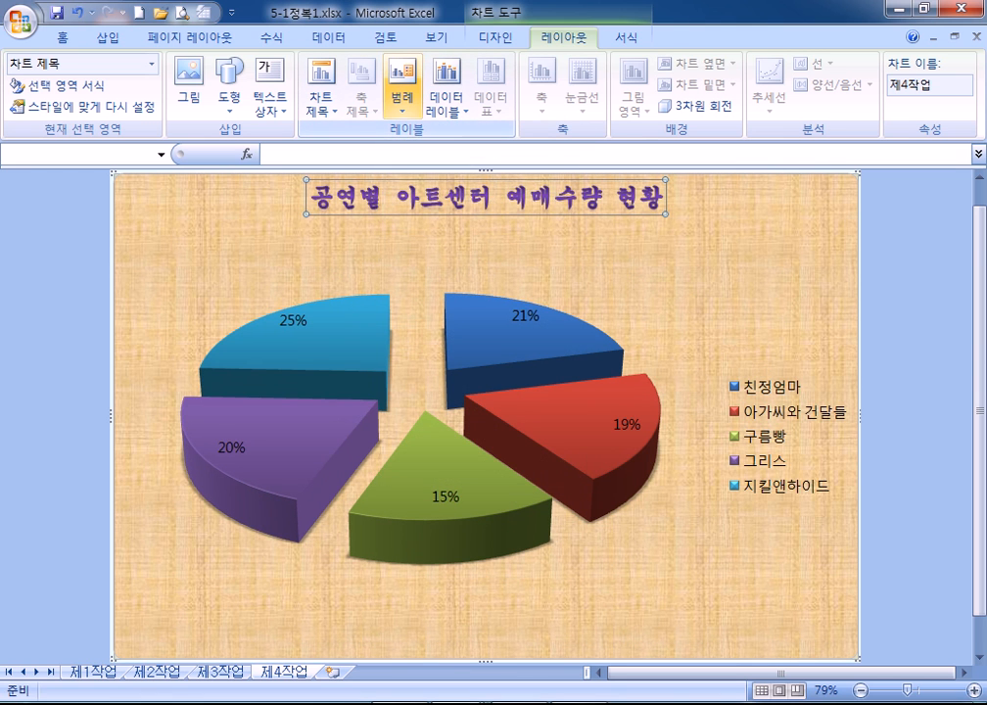
left_click(401, 93)
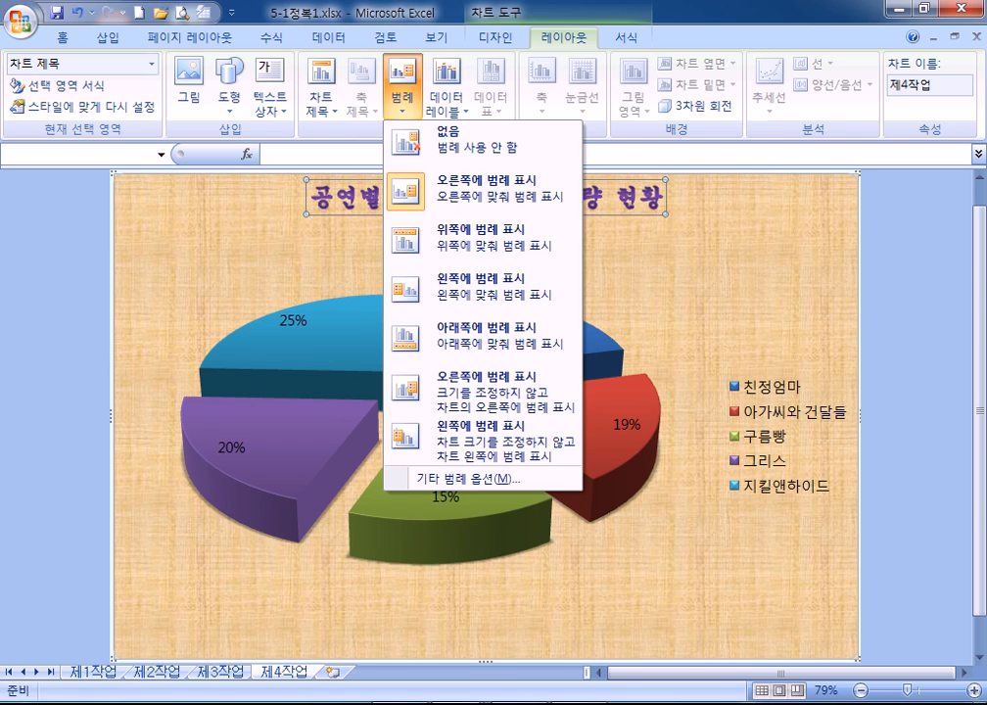
left_click(296, 327)
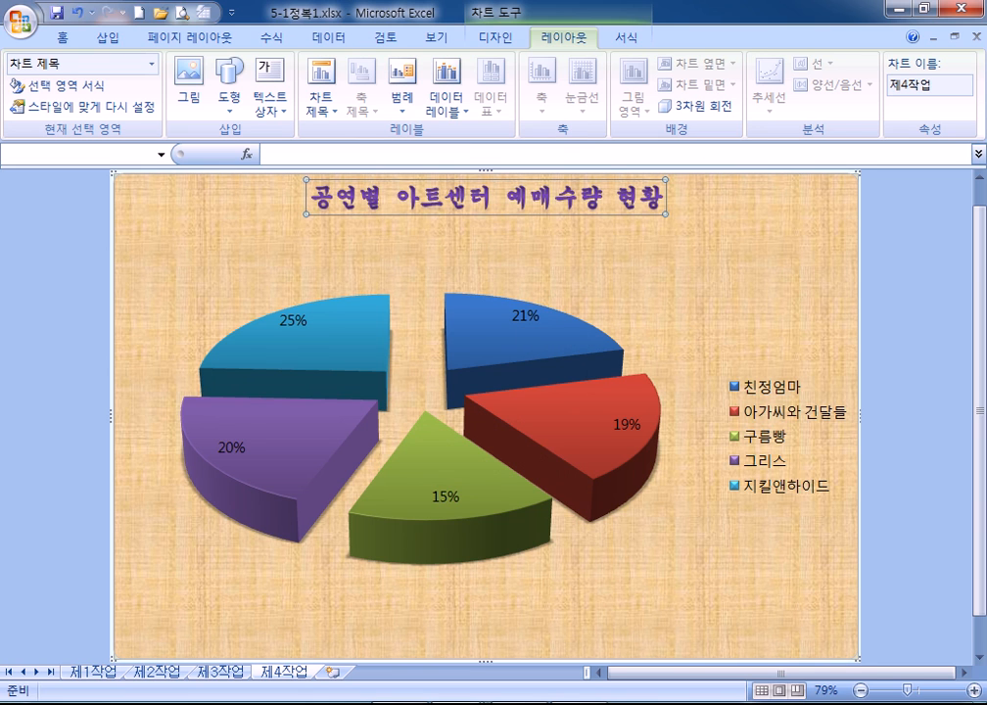
Step: Set the pie chart's data labels to include 항목 이름 and 값, with 백분율 turned off
left_click(297, 321)
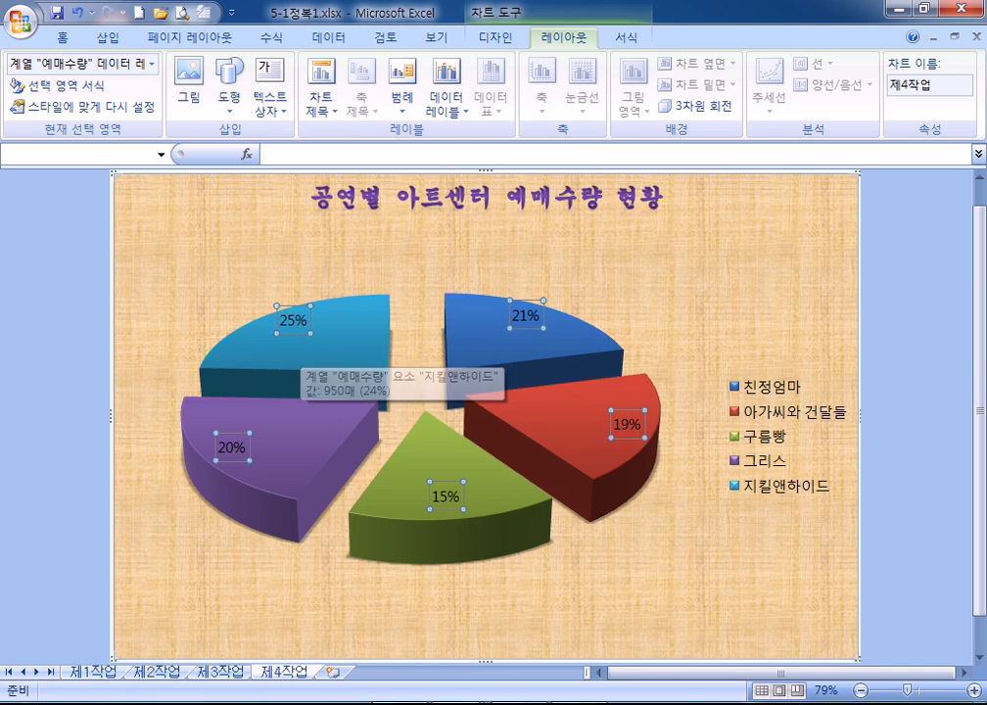
key("ctrl+1")
left_click_drag(725, 252, 750, 70)
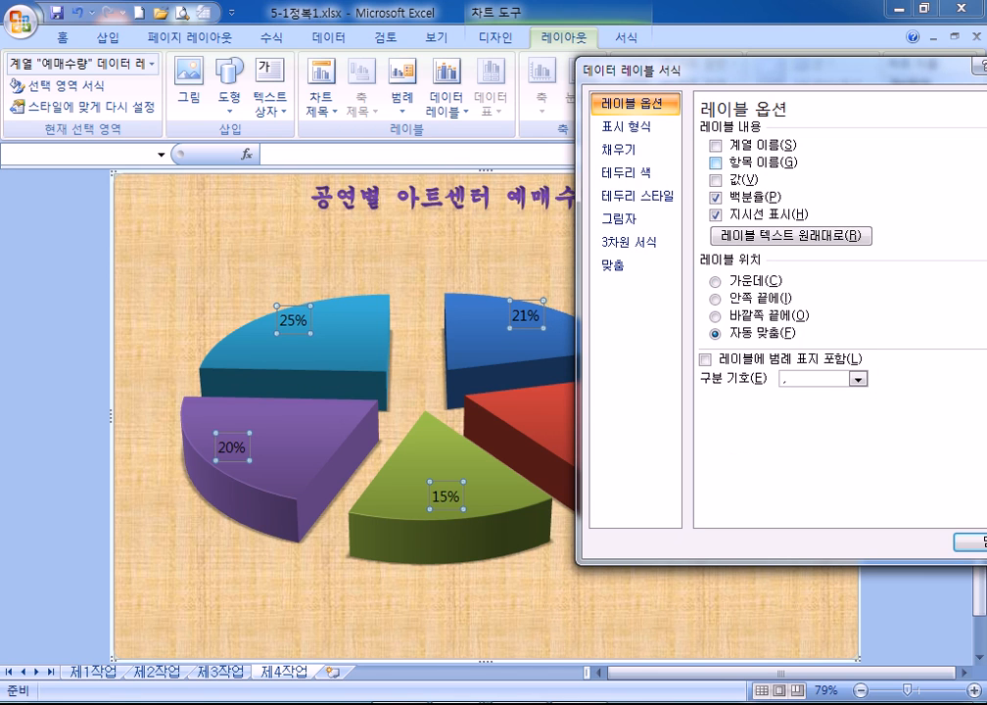
left_click(716, 162)
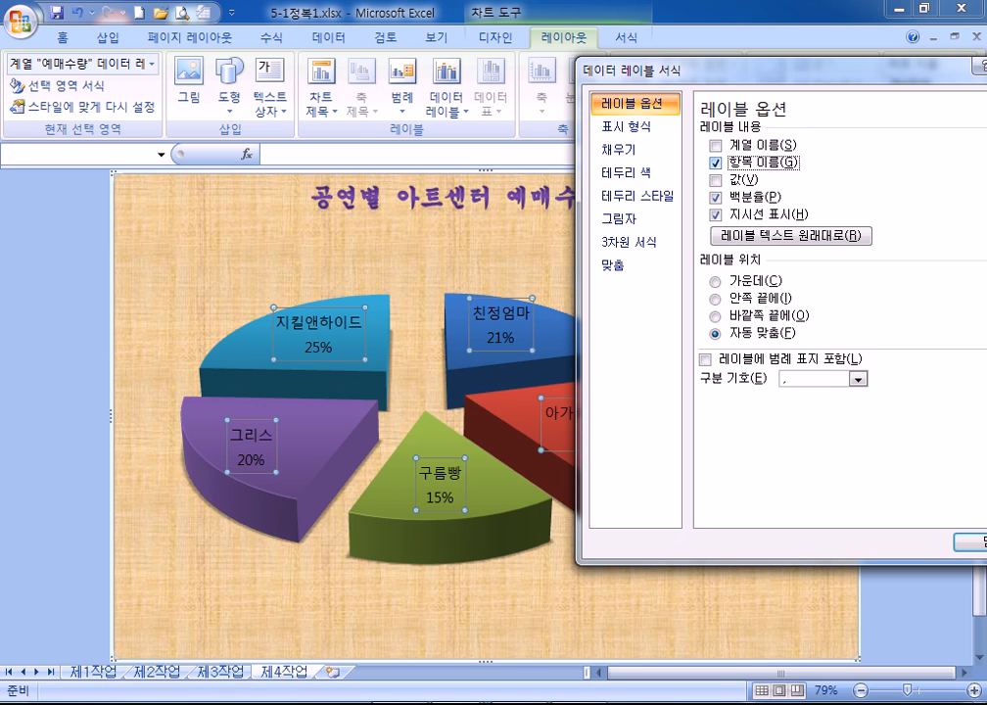
left_click(715, 180)
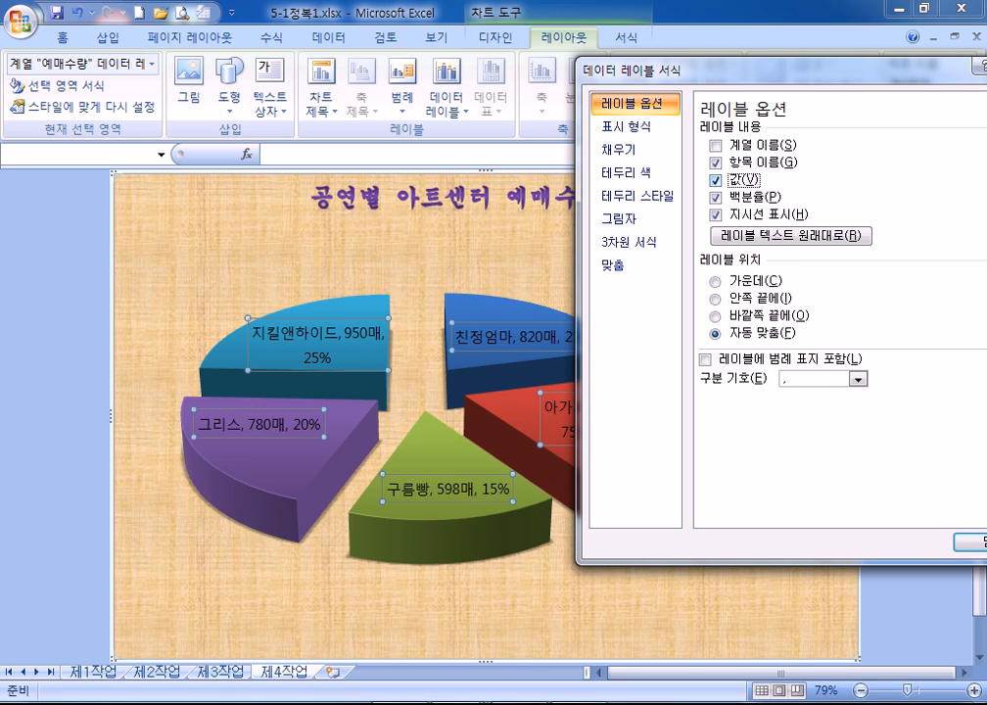
left_click(715, 197)
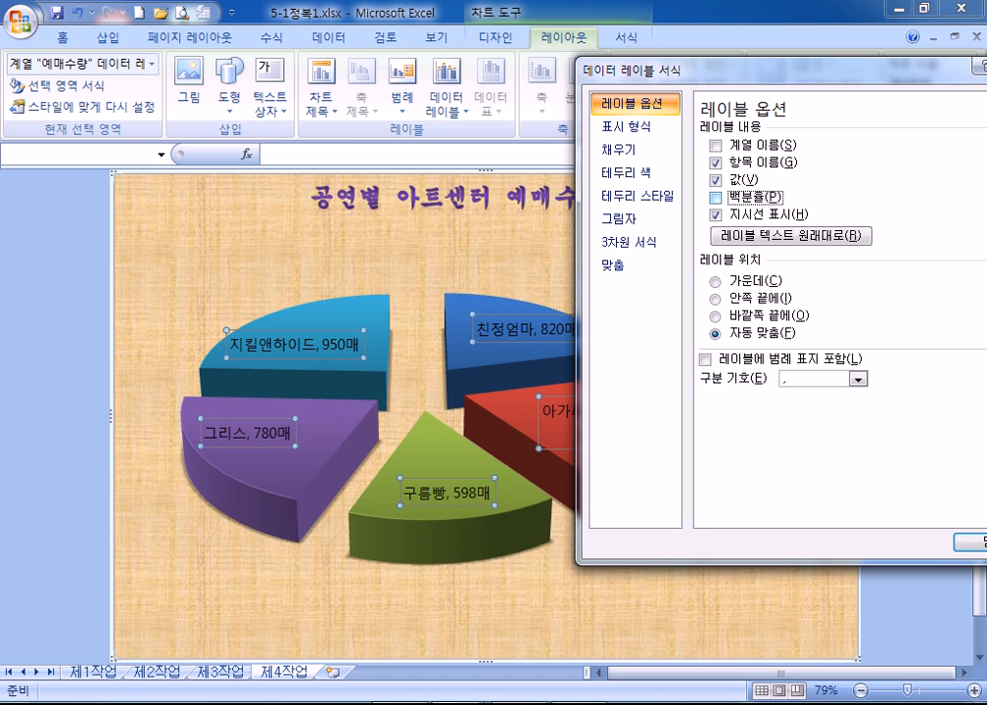
left_click_drag(667, 71, 506, 64)
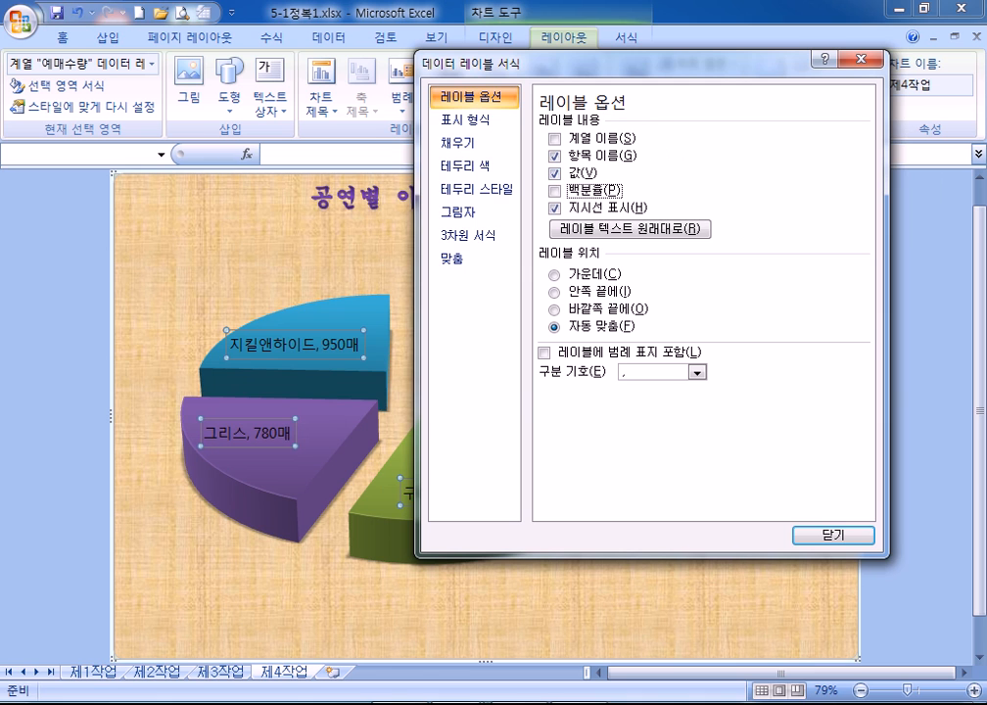
key("space")
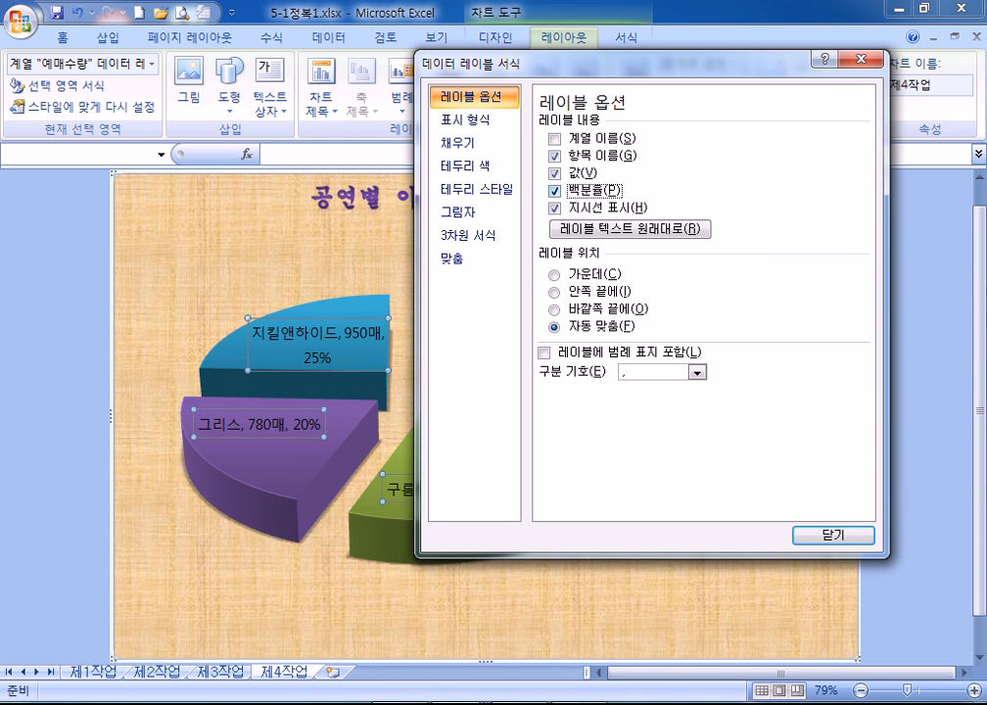
left_click(555, 191)
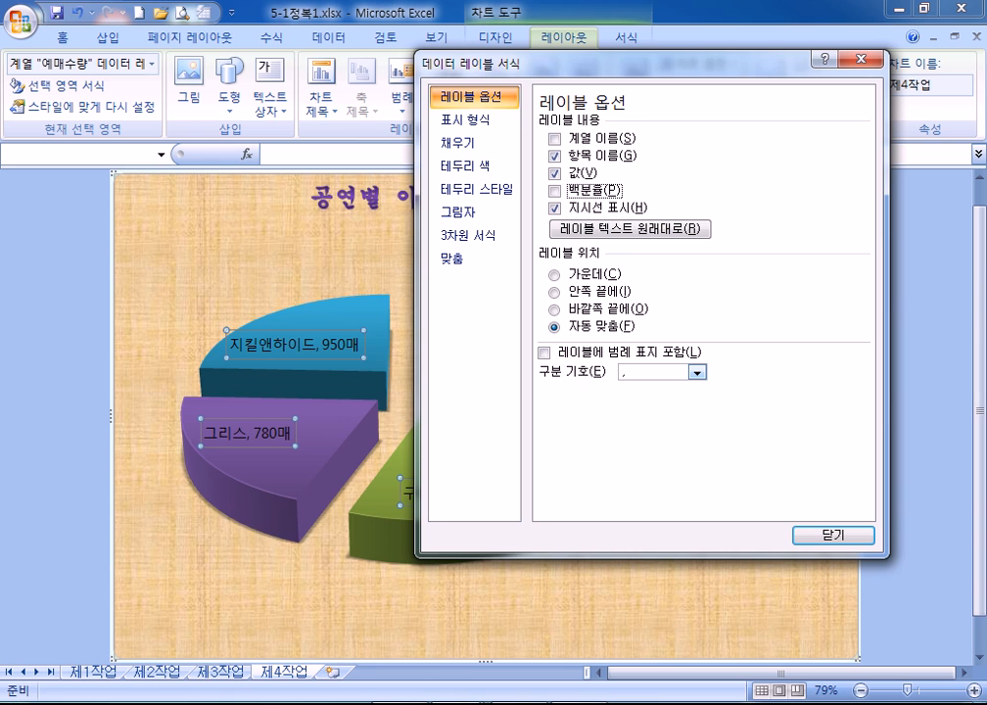
Step: Set the data labels' 구분 기호 to (줄 바꿈)
left_click(697, 372)
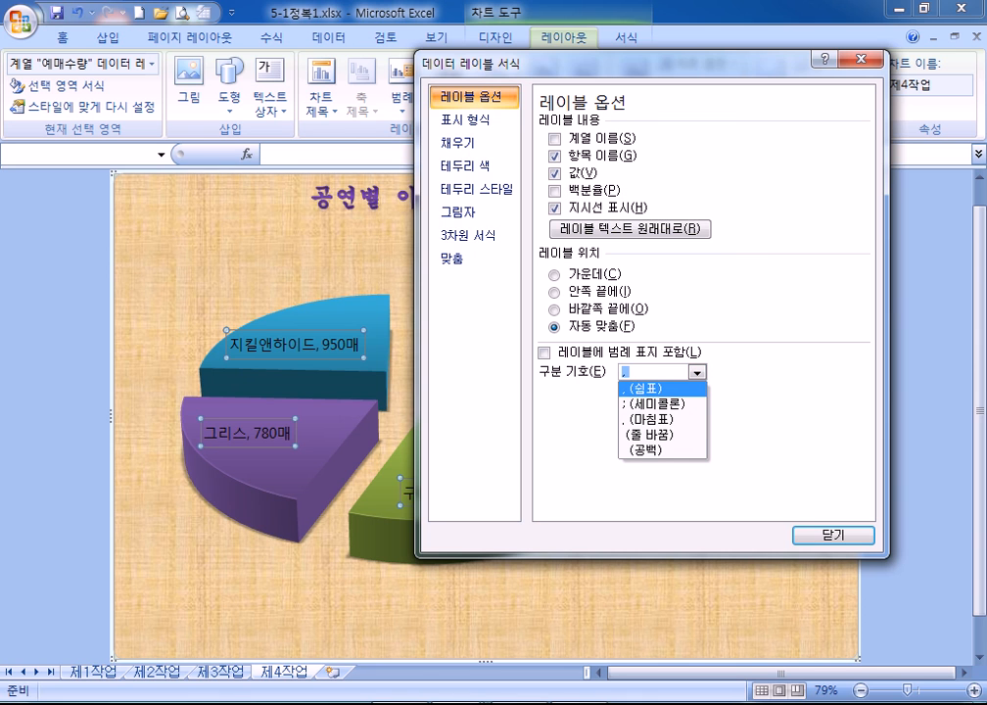
key("Down")
key("Down")
key("Down")
key("Return")
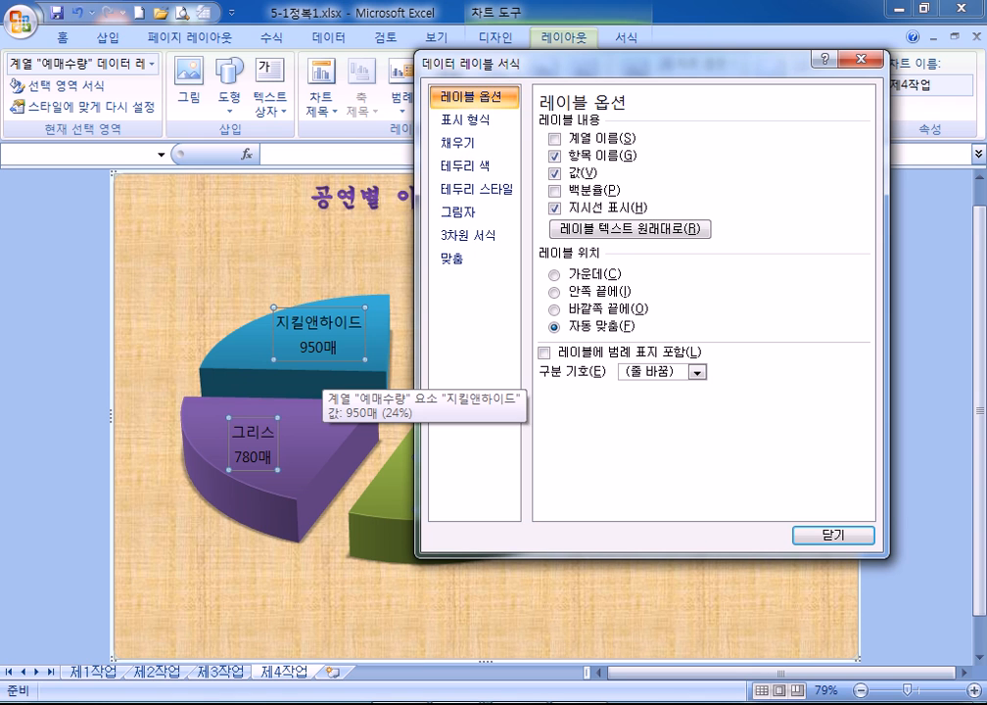
Step: Try (쉼표) as the data labels' 구분 기호 and return it to (줄 바꿈)
left_click_drag(597, 64, 632, 43)
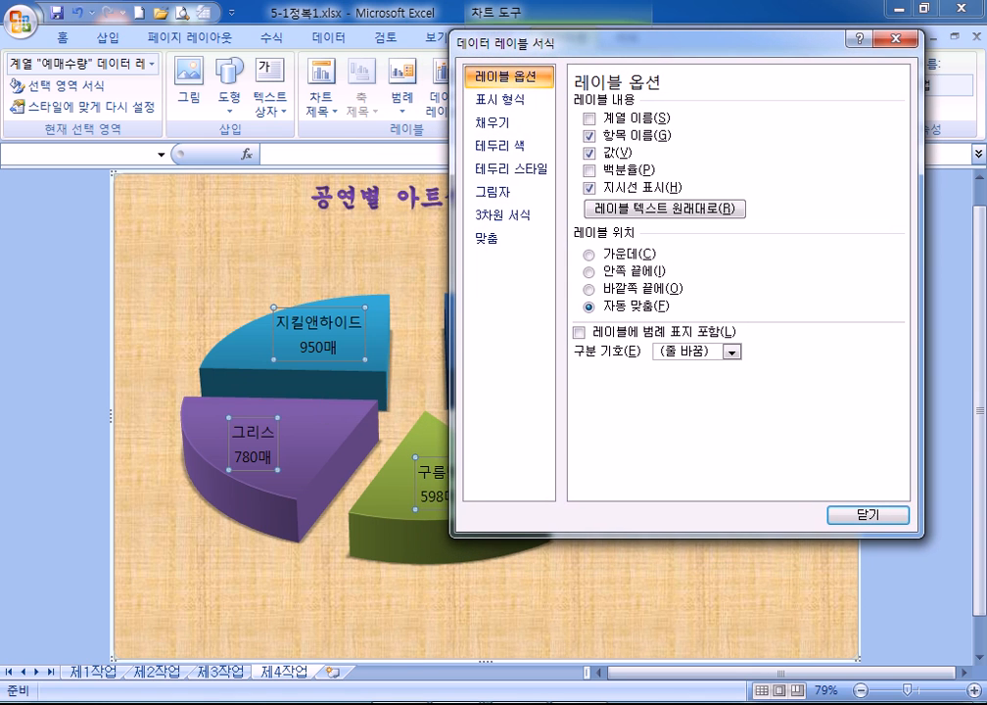
key("alt+Down")
key("Up")
key("Up")
key("Up")
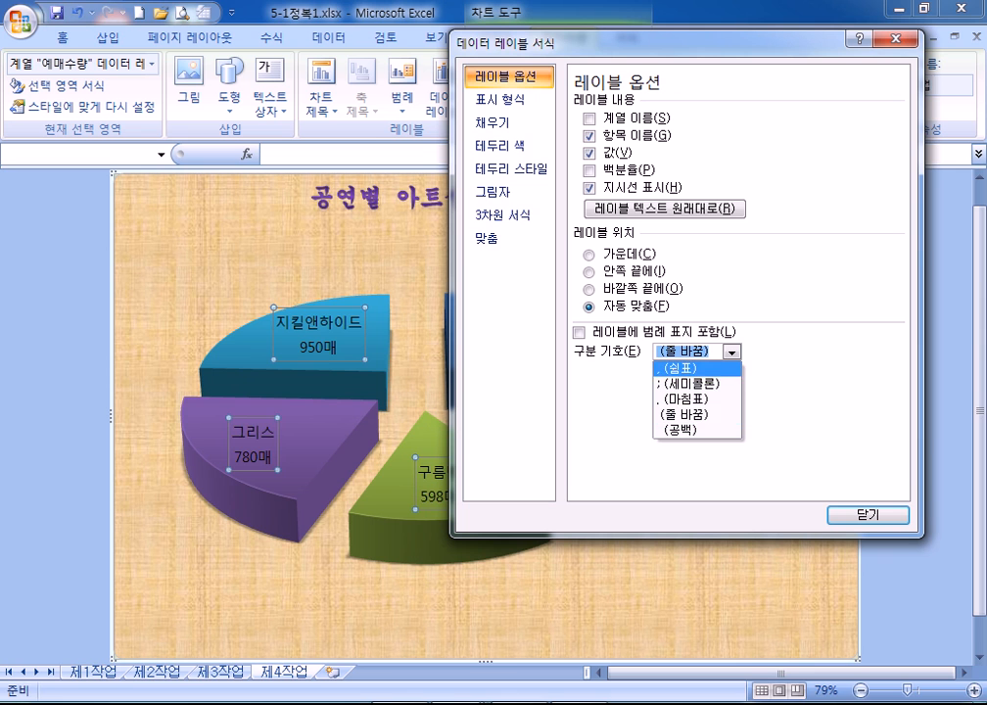
key("Return")
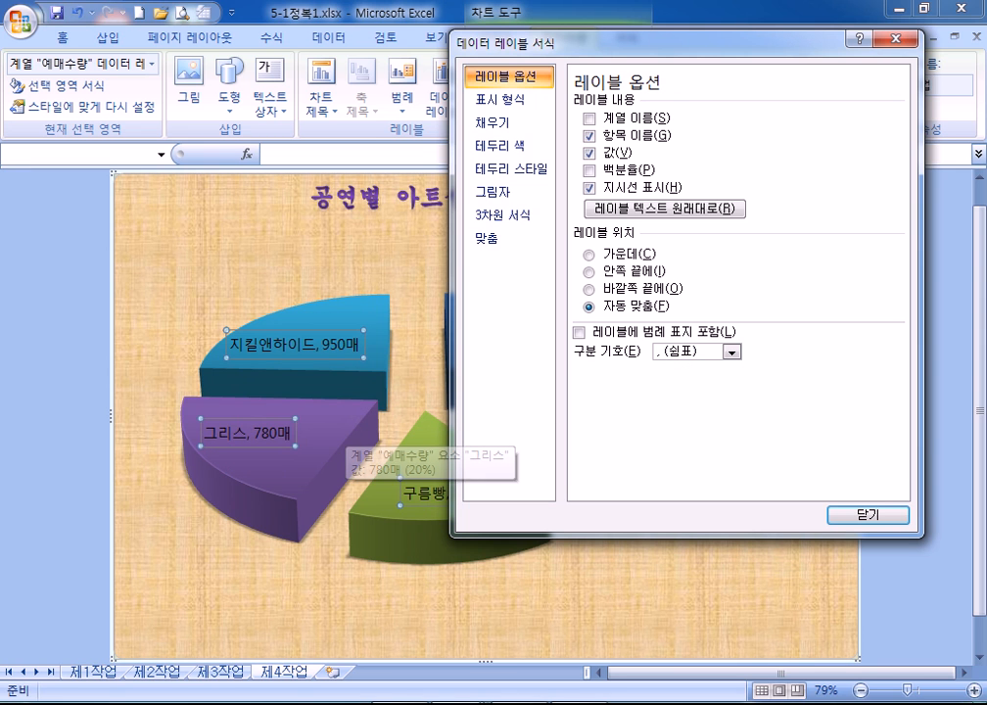
key("alt+Down")
key("Down")
key("Down")
key("Down")
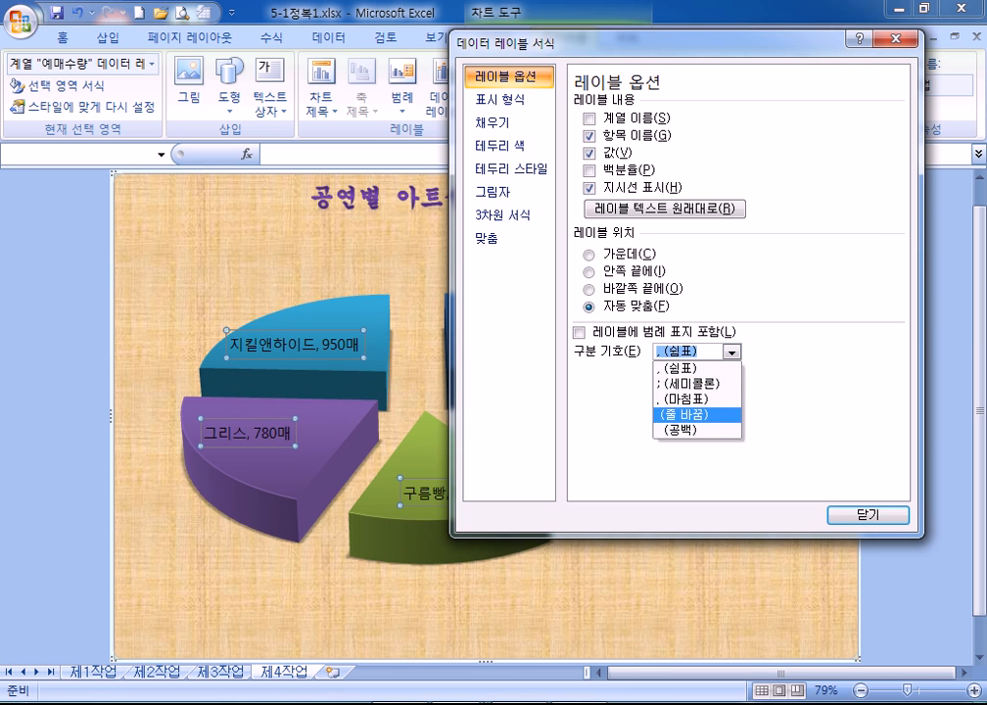
key("Return")
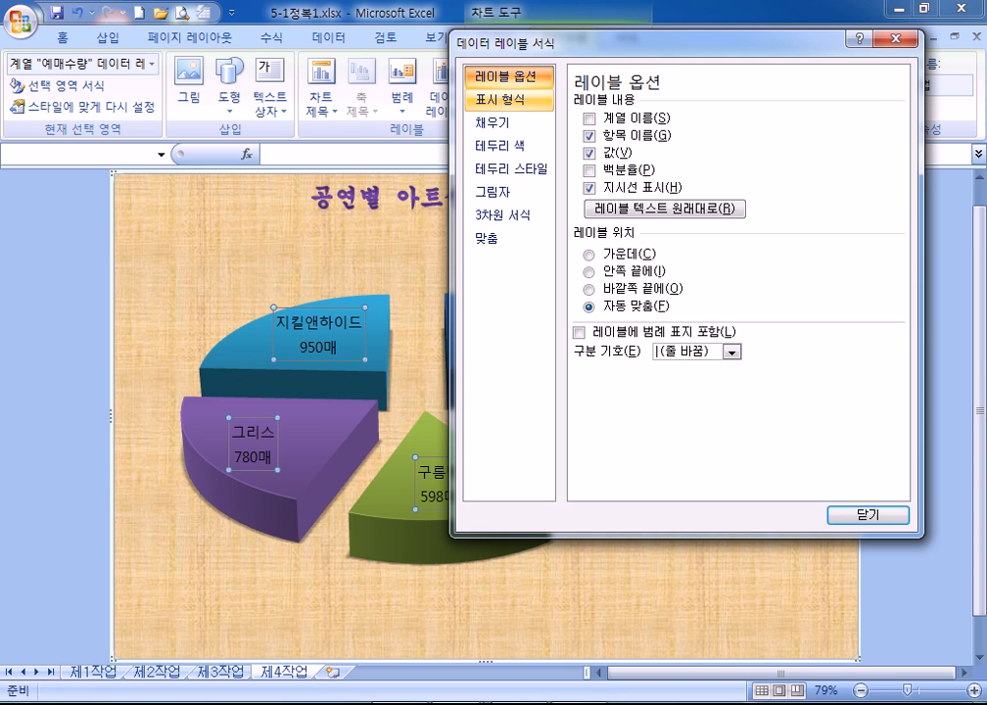
Step: Select the 예매수량 pie series and return to the formatting options of its data labels
left_click_drag(524, 43, 675, 113)
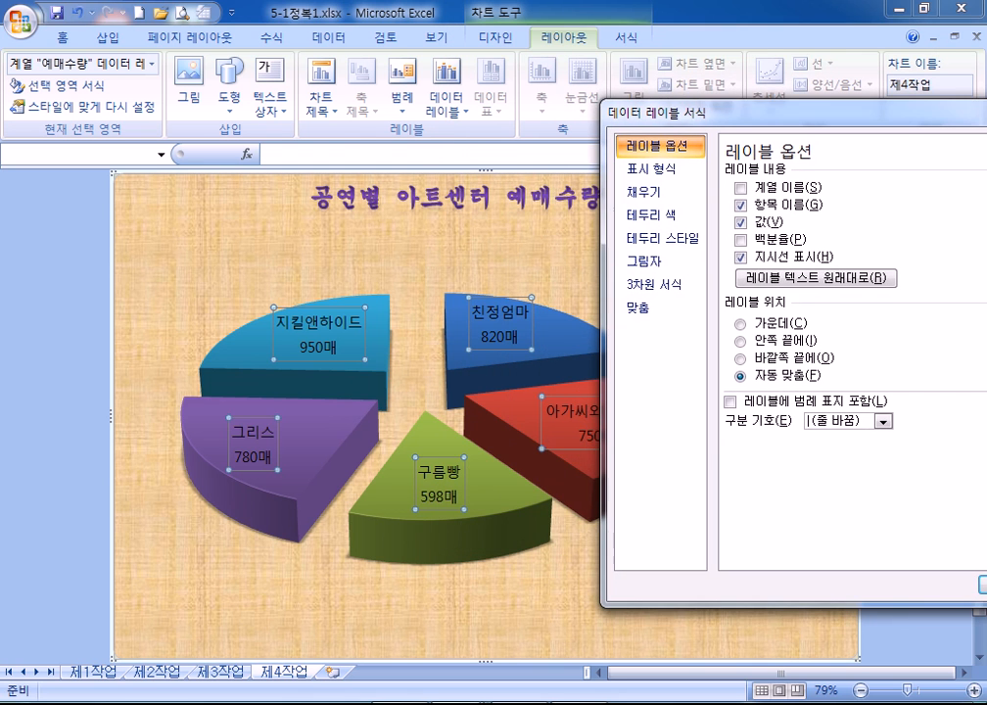
left_click(554, 339)
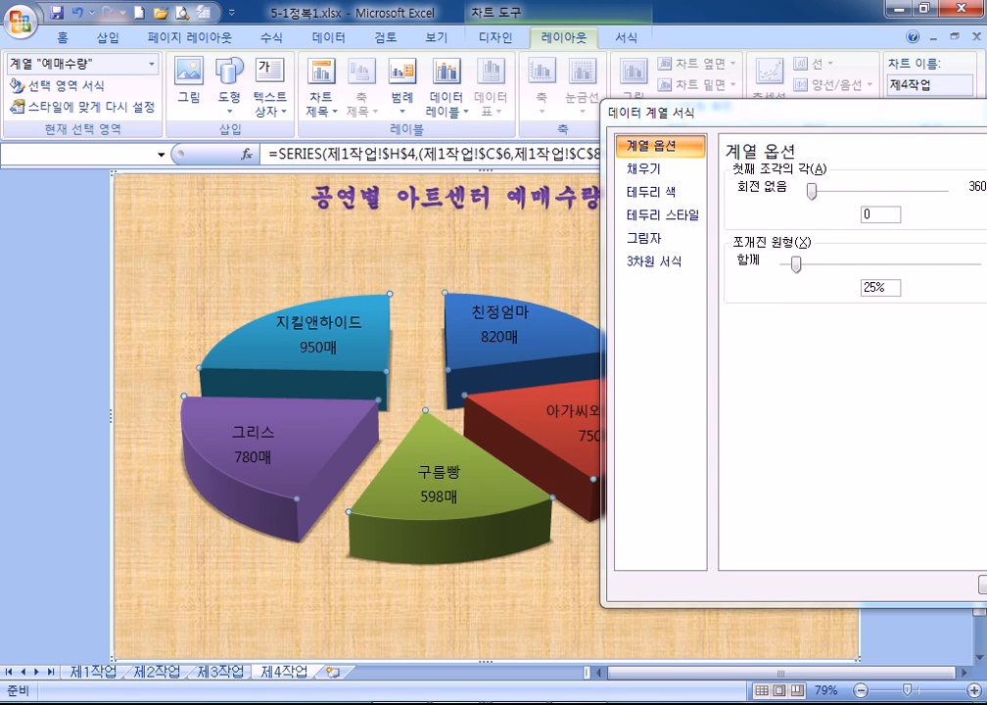
left_click_drag(676, 113, 662, 56)
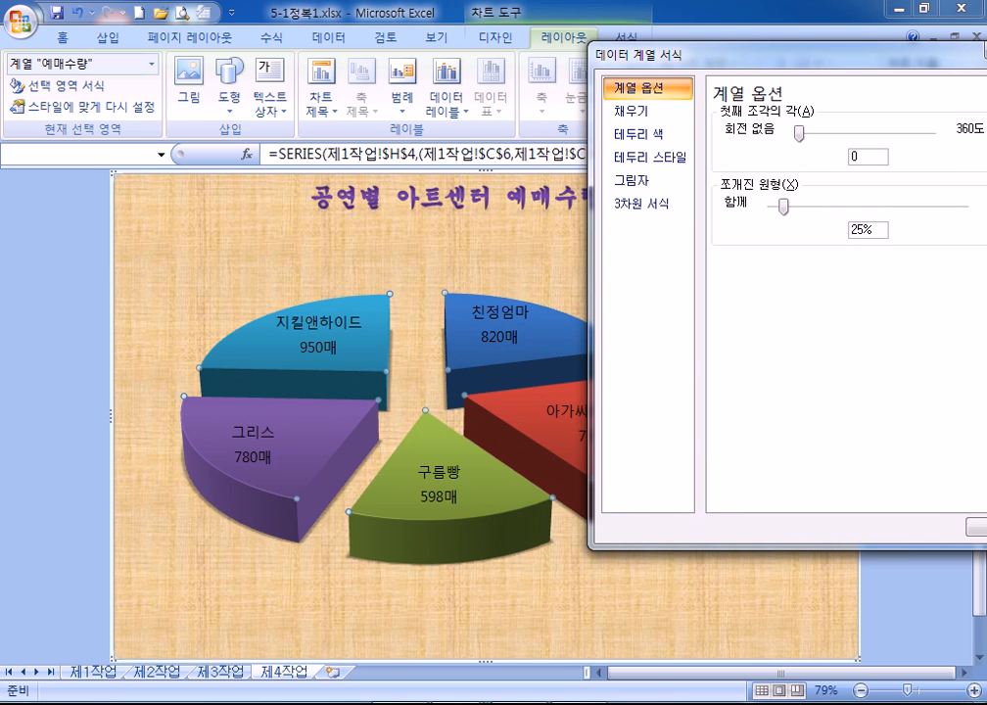
left_click(323, 343)
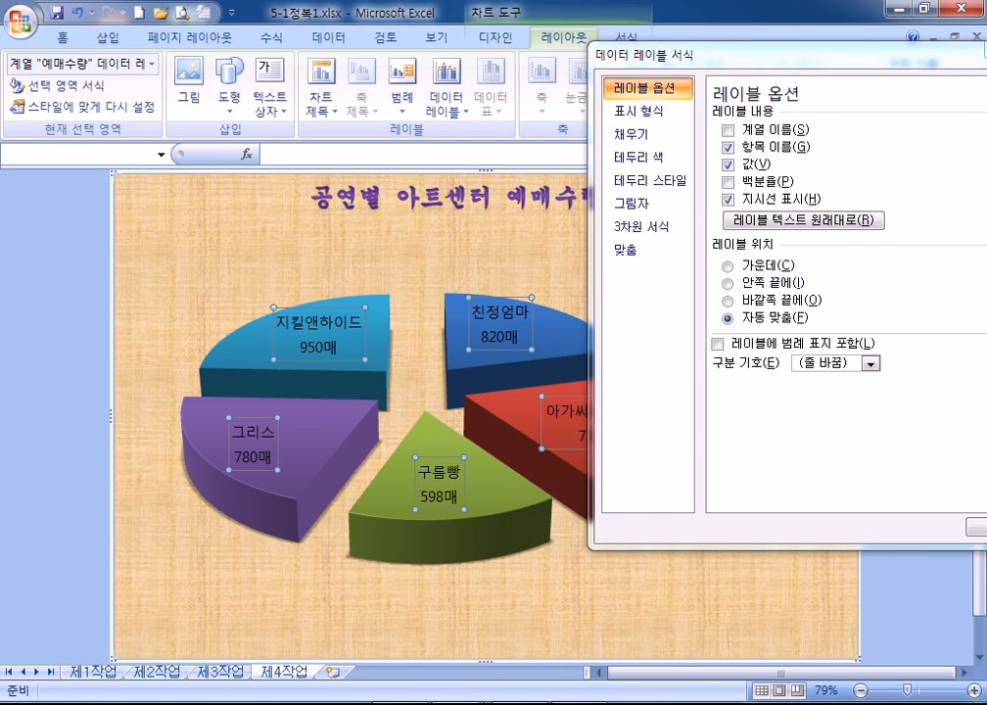